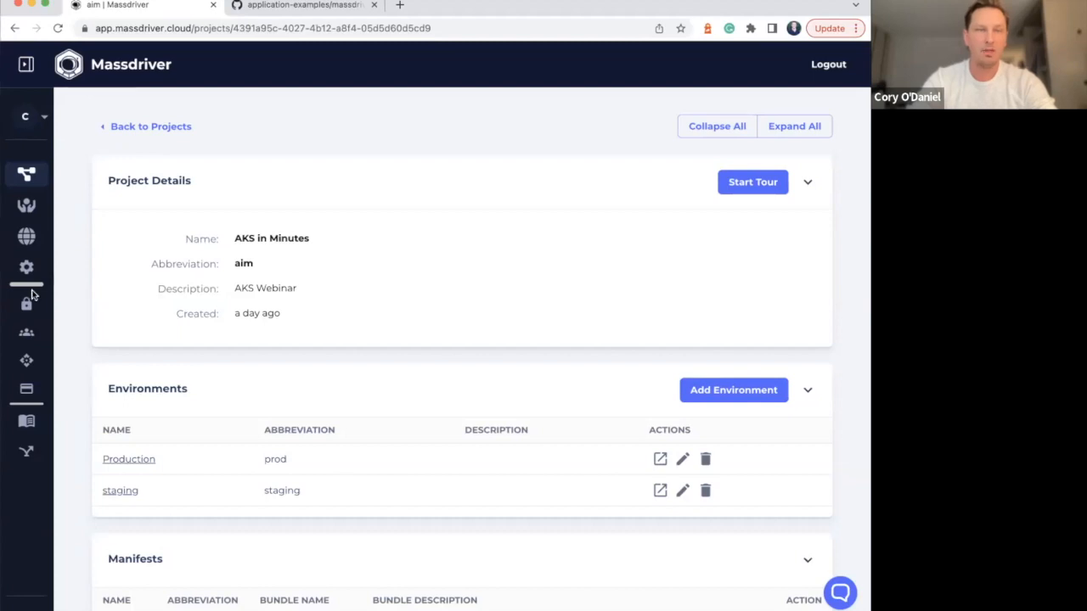
Open the Production environment of the AKS in Minutes project and enlarge its diagram
click(26, 175)
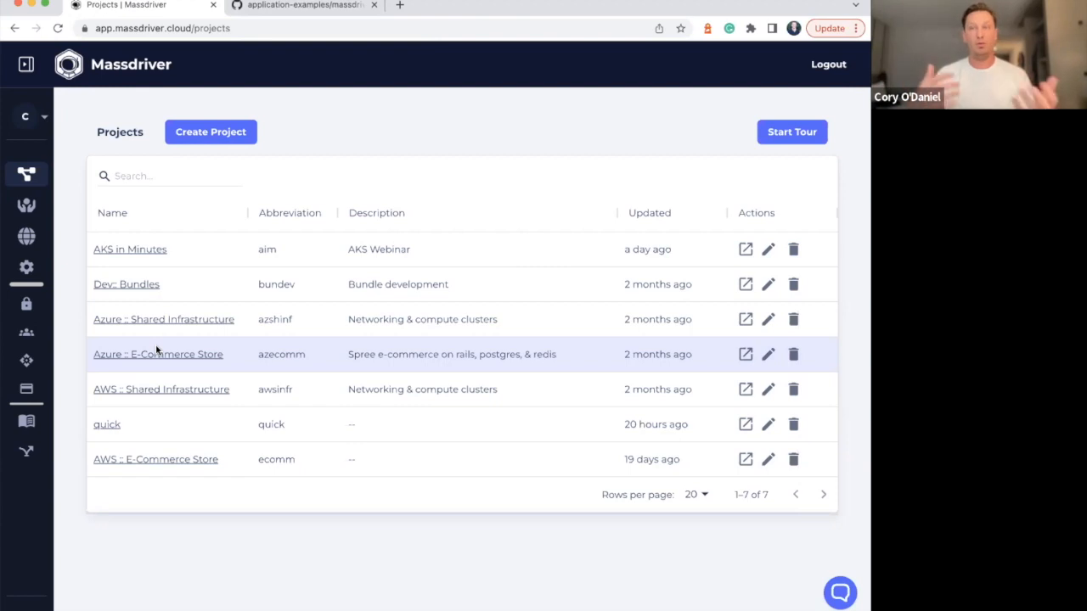
click(136, 251)
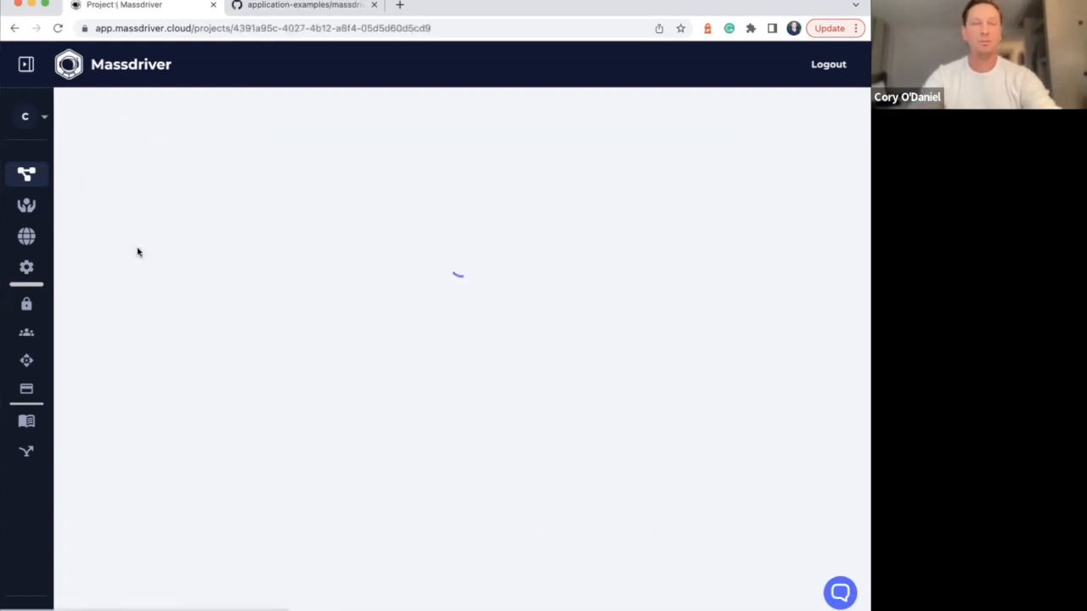
scroll(157, 339, down, 2)
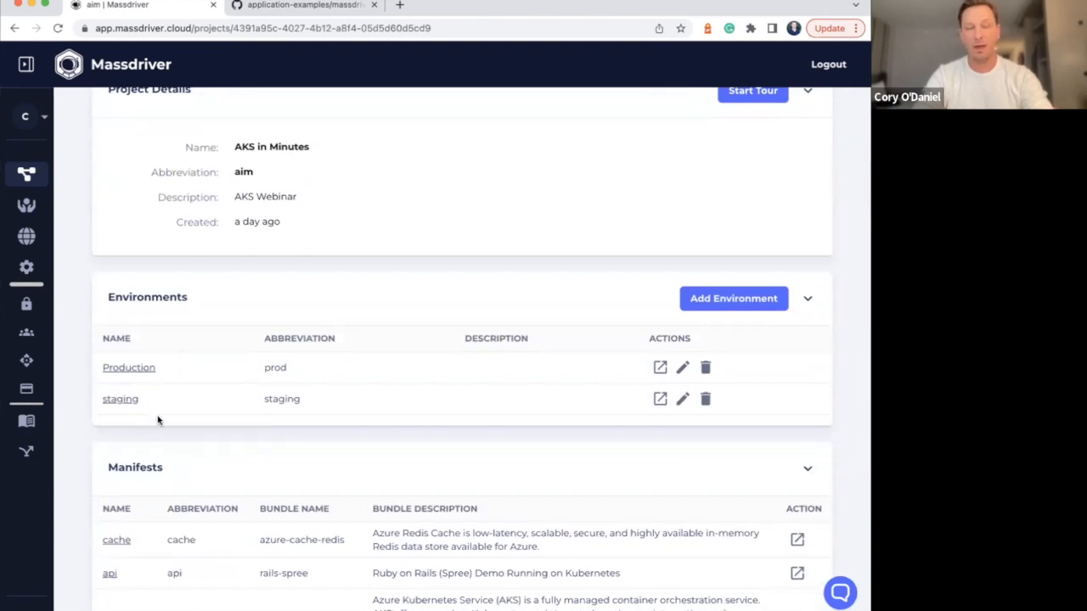
click(124, 369)
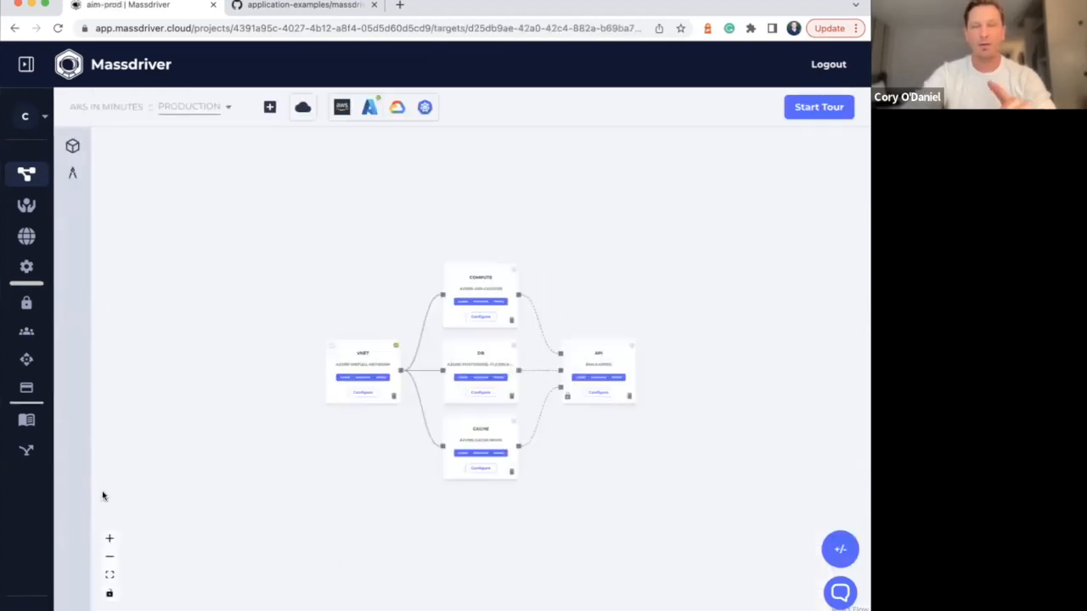
click(109, 539)
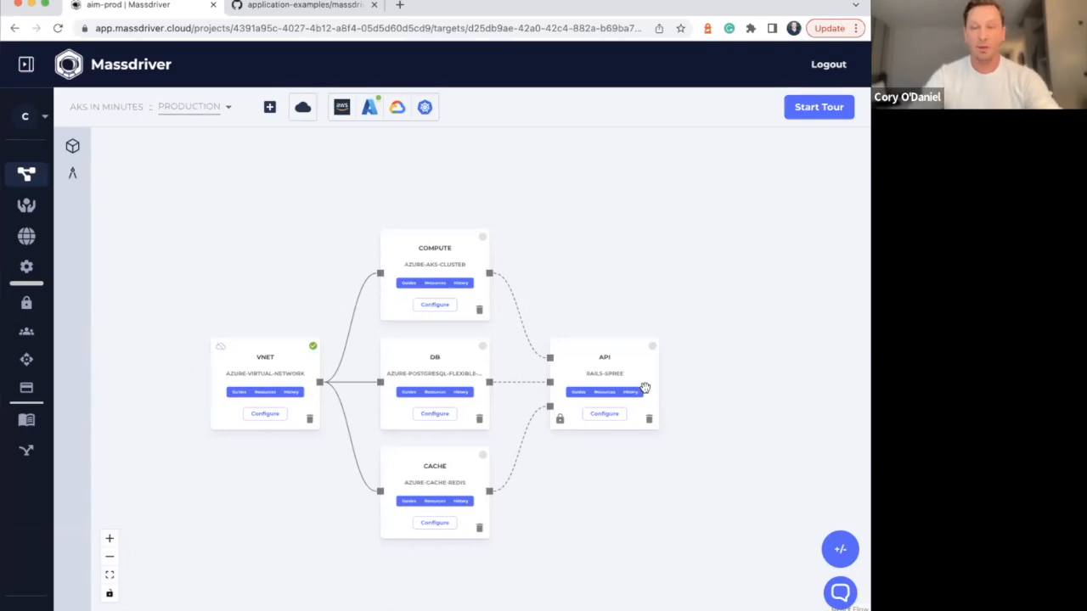
Delete the api, compute, db and cache nodes from the Production canvas, keeping only the vnet node
click(649, 419)
click(572, 169)
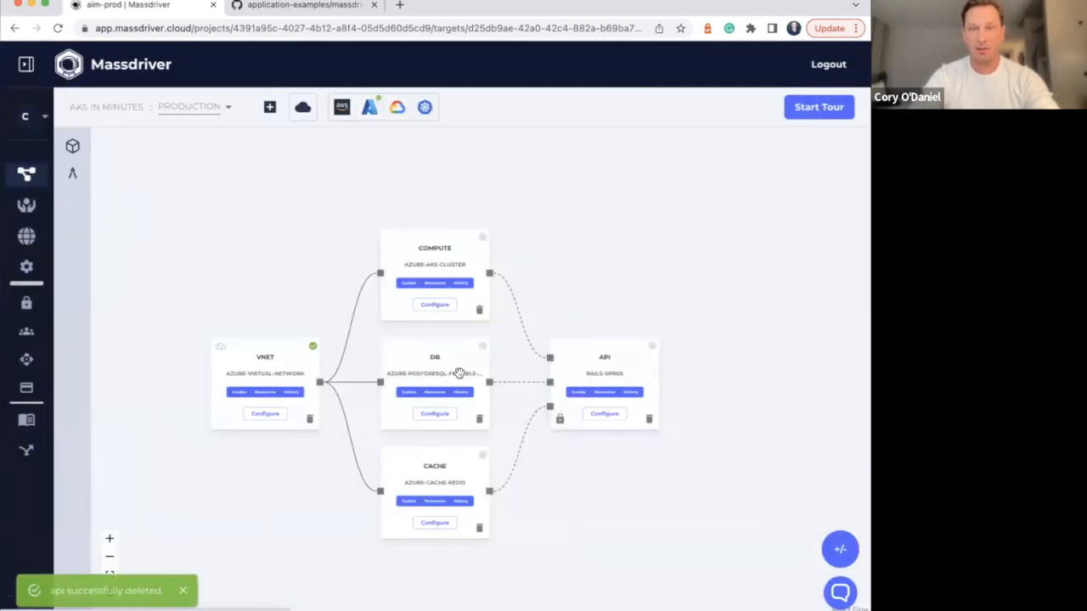
click(480, 311)
click(579, 181)
click(480, 419)
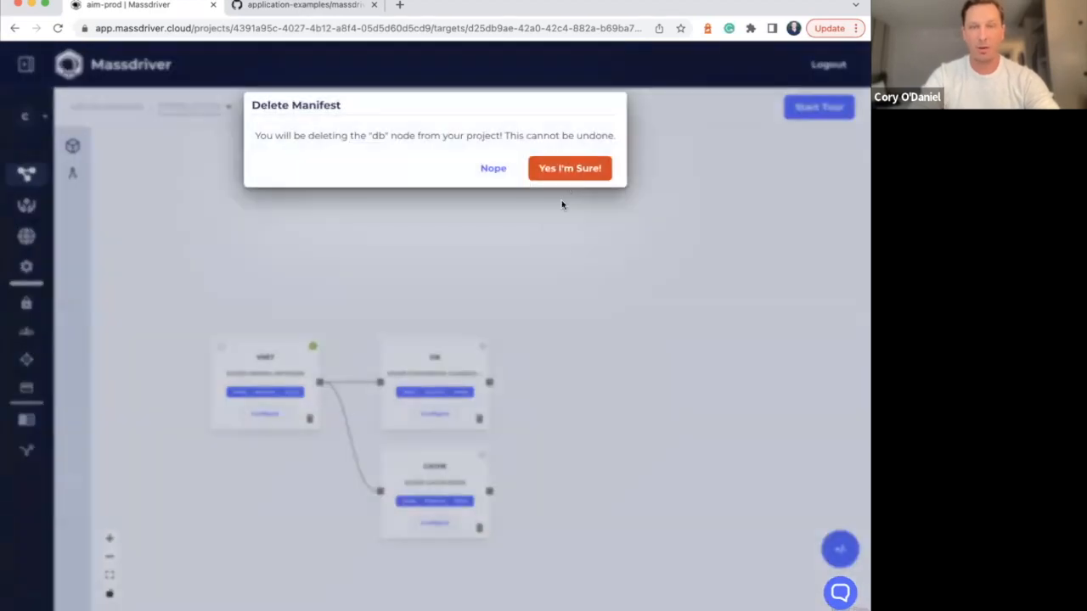
click(574, 168)
click(479, 528)
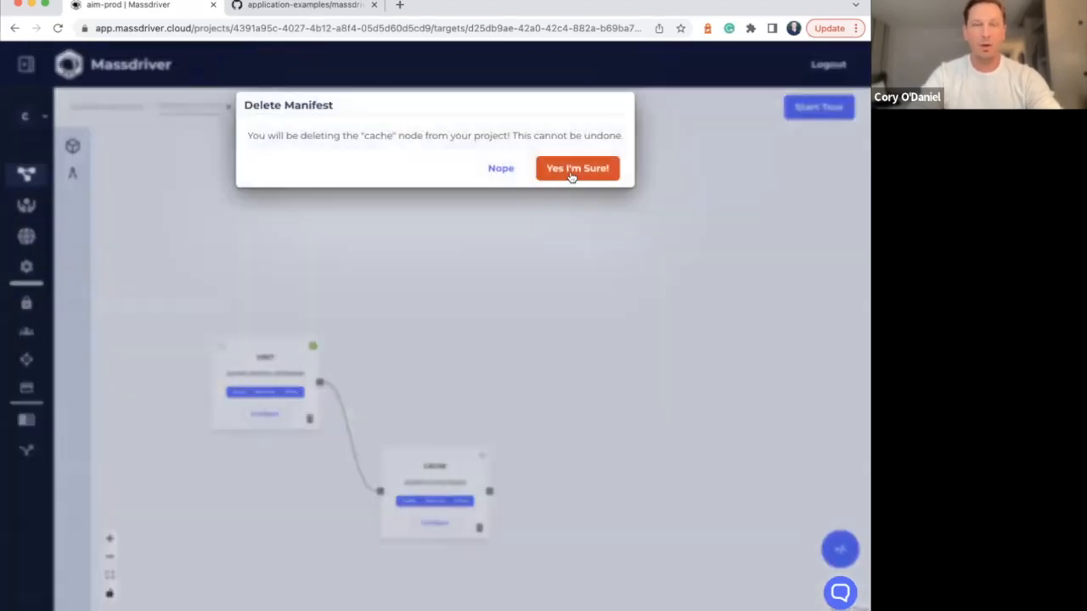
click(578, 169)
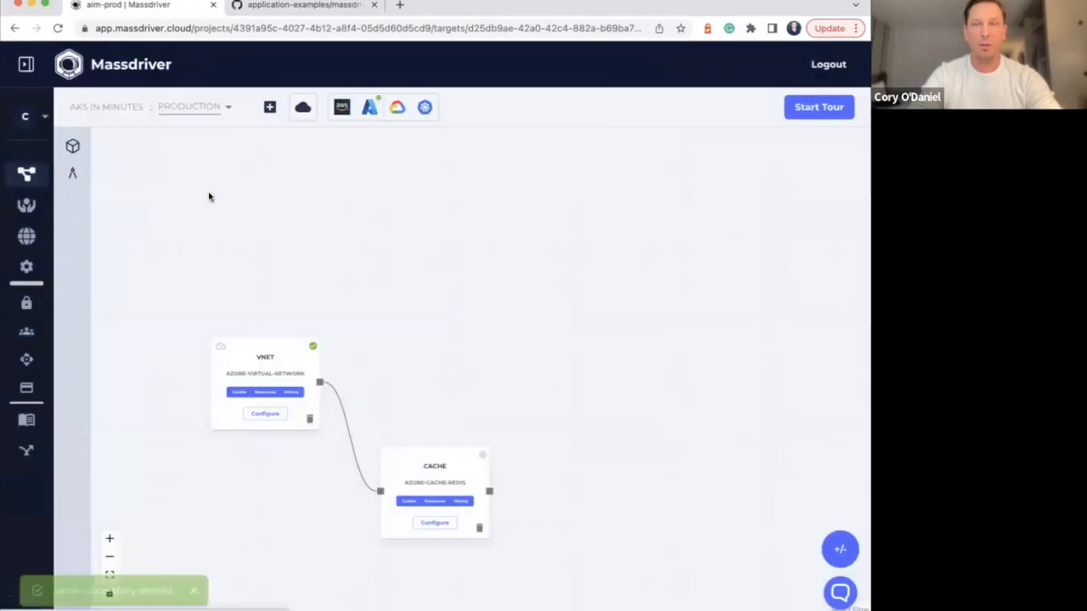
Browse the available bundles with the list filtered to Azure
click(74, 146)
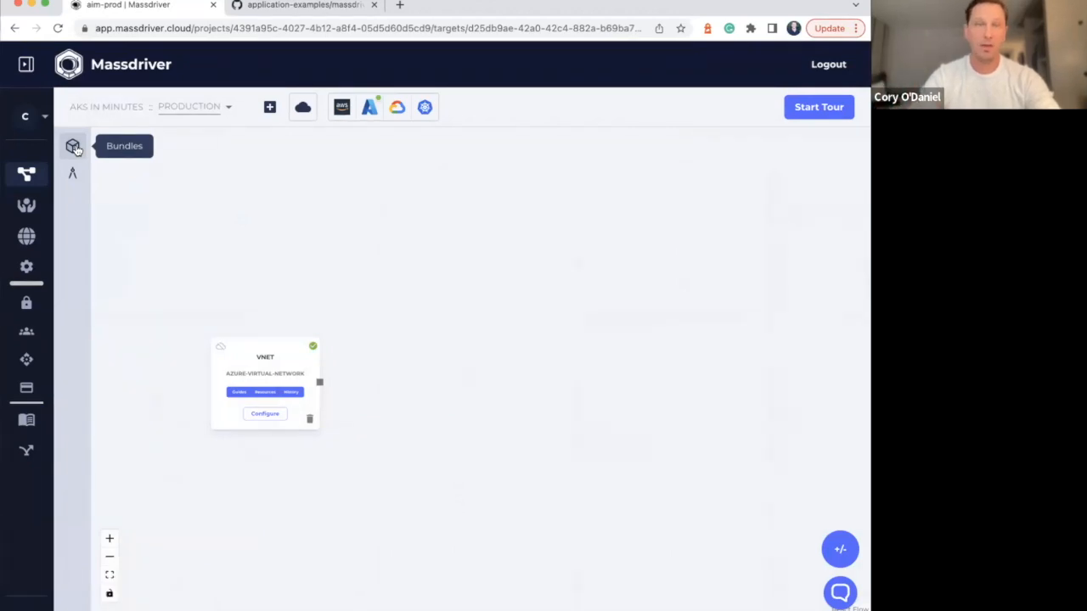
click(299, 183)
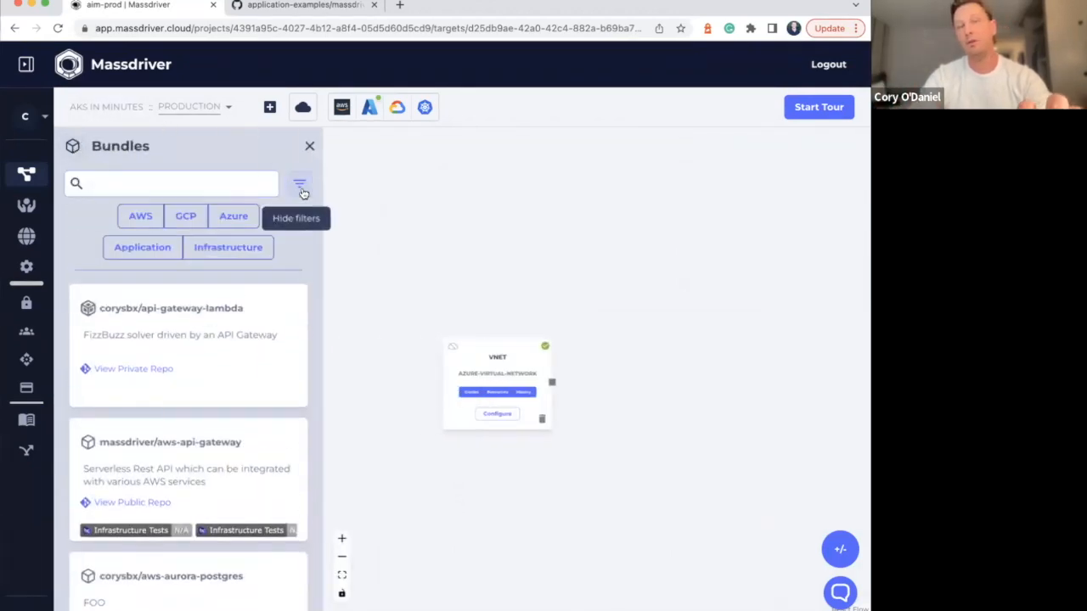
click(242, 217)
scroll(221, 255, down, 4)
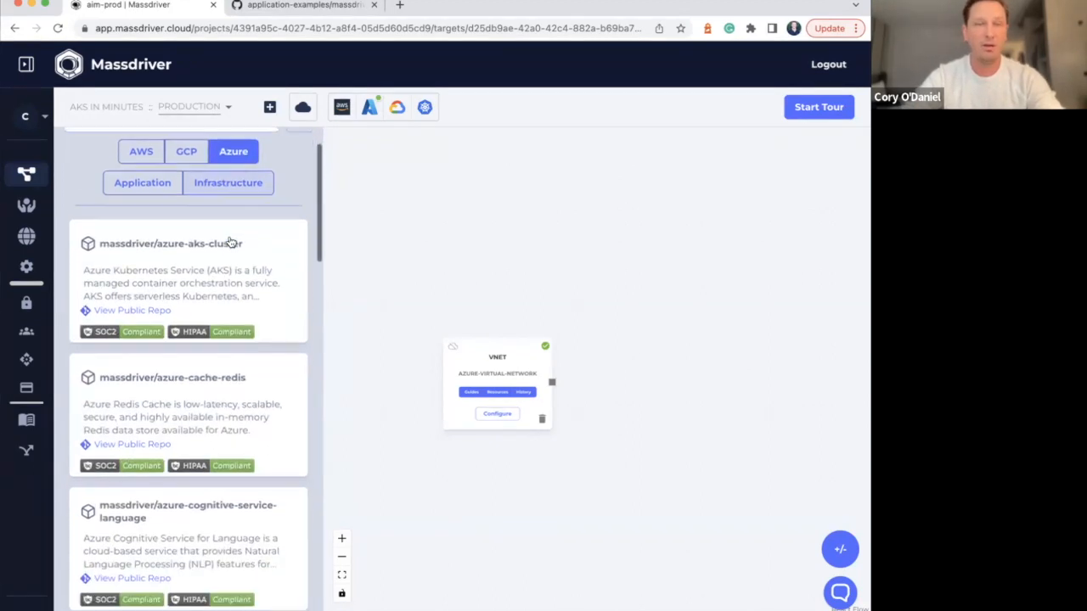
scroll(218, 260, up, 2)
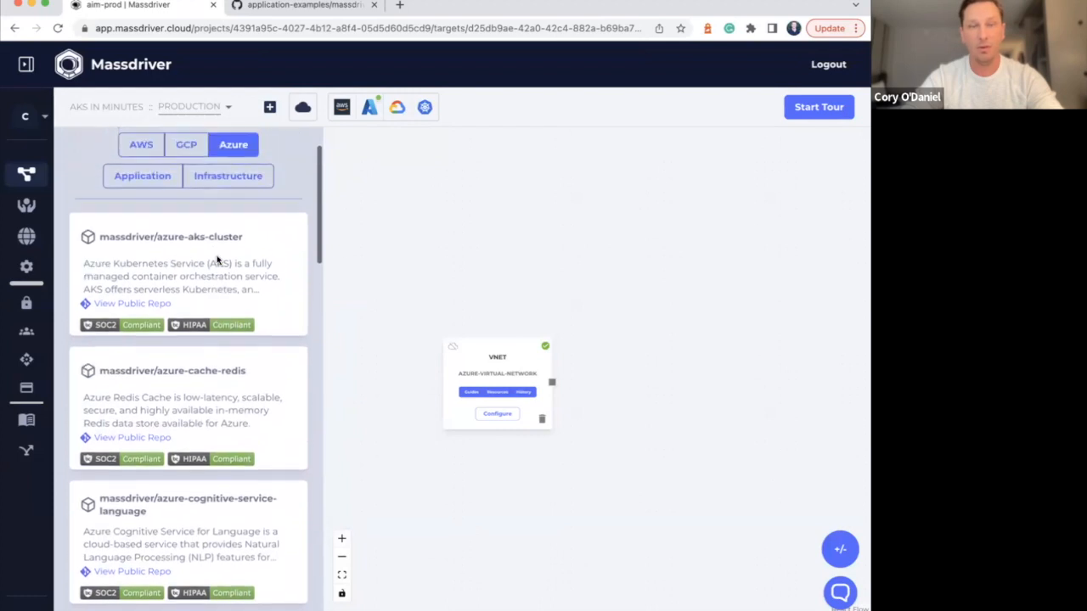
scroll(217, 260, down, 1)
scroll(218, 260, up, 2)
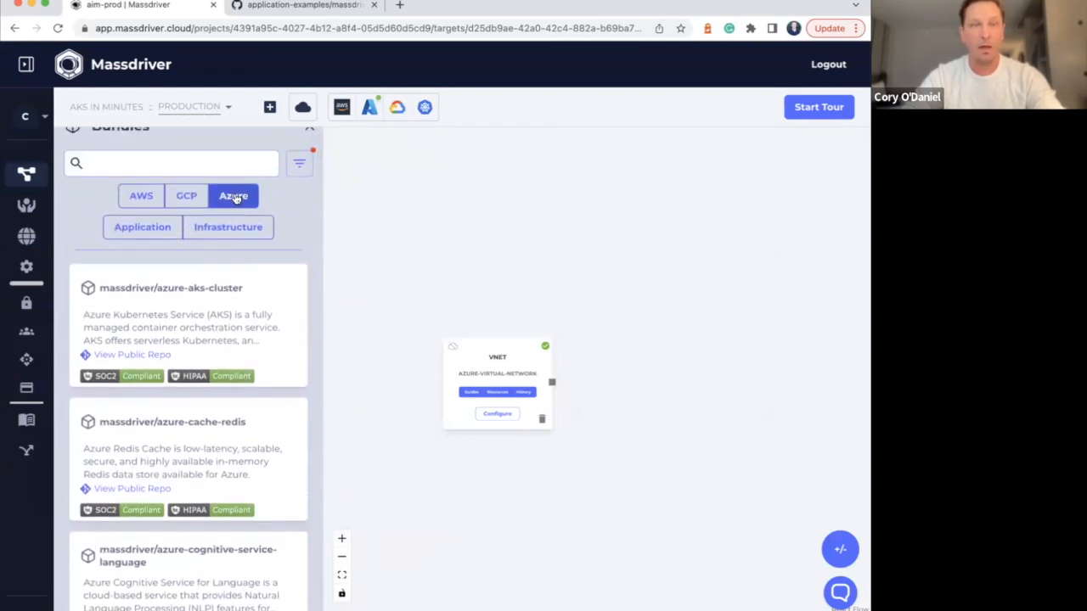
click(238, 197)
click(248, 196)
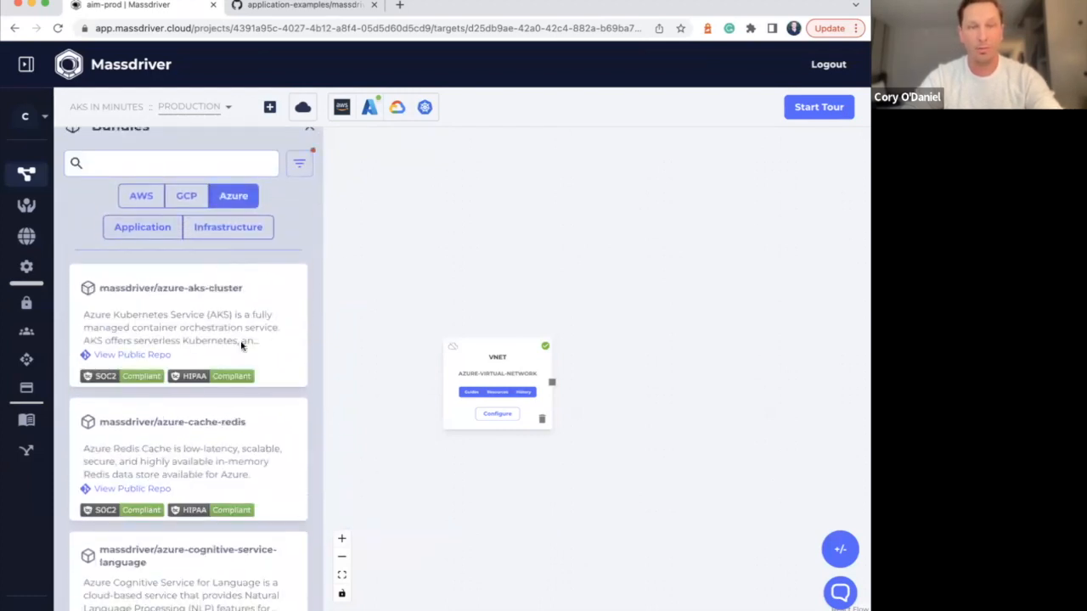
scroll(243, 344, down, 2)
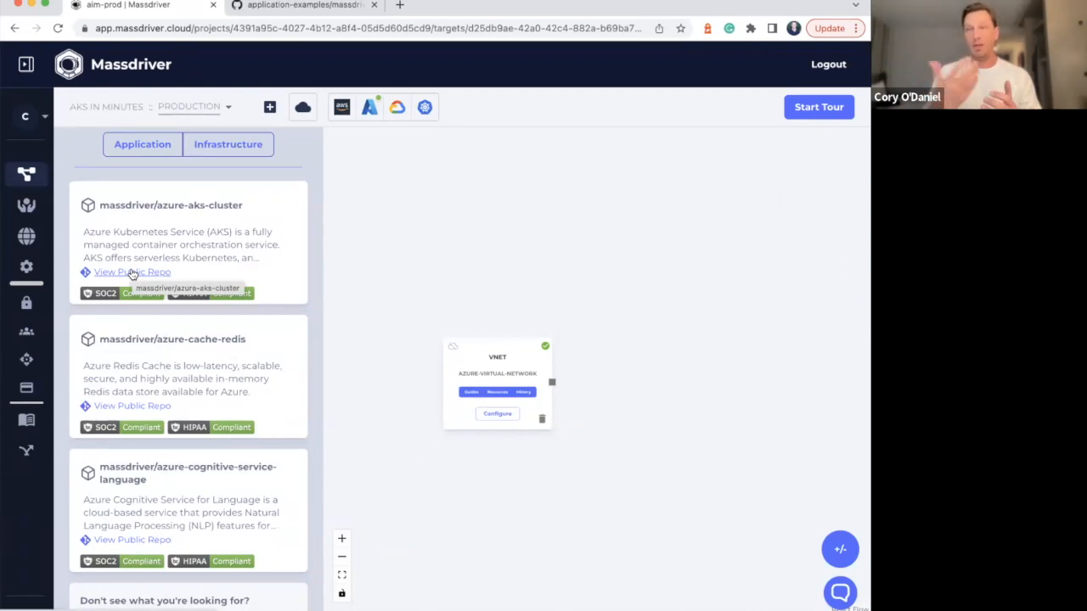
Search the application bundles of all clouds for "rails" and place the rails-spree bundle on the canvas beyond the vnet node
scroll(136, 270, up, 3)
click(243, 219)
click(167, 247)
click(175, 184)
text(rails)
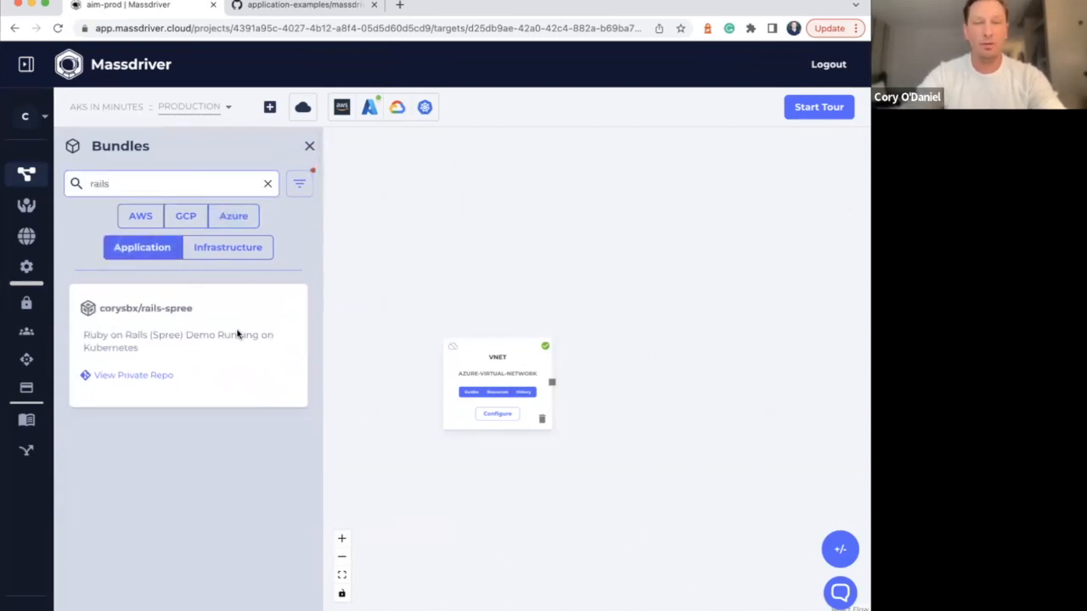
drag(238, 334, 684, 235)
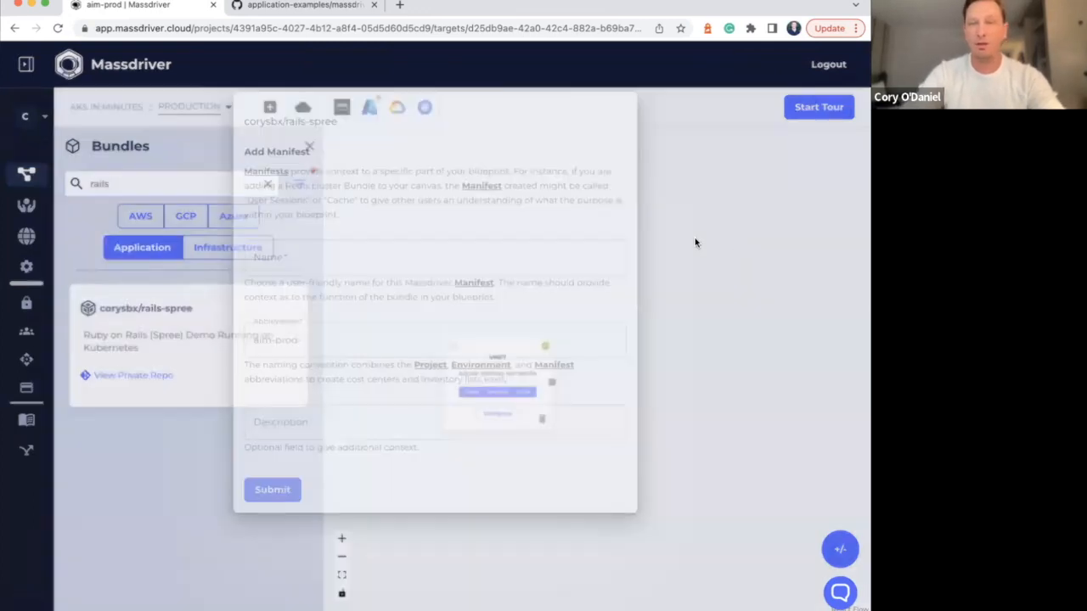
Name the rails-spree manifest "Ecomm" with the abbreviation ecomm and submit it without a description
click(300, 258)
text(eco)
key(BackSpace)
key(BackSpace)
key(BackSpace)
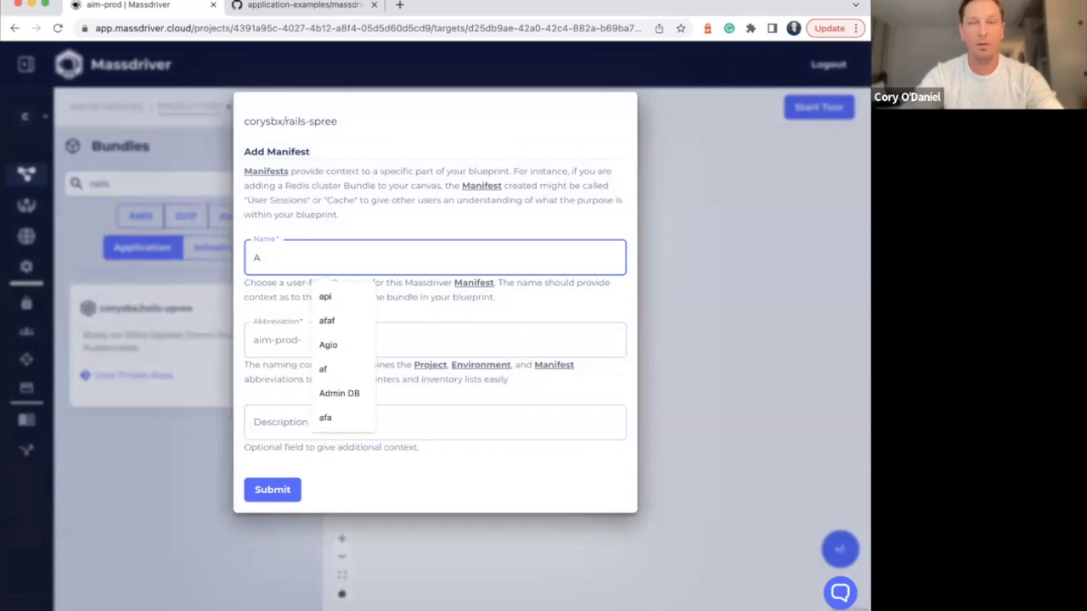
text(Ecomm)
key(Tab)
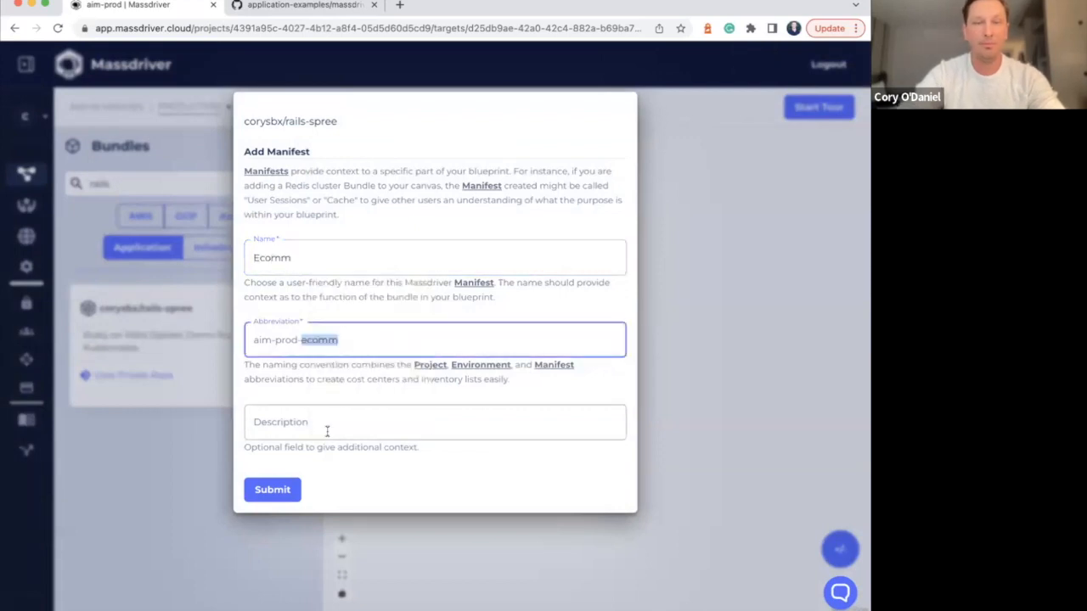
key(Return)
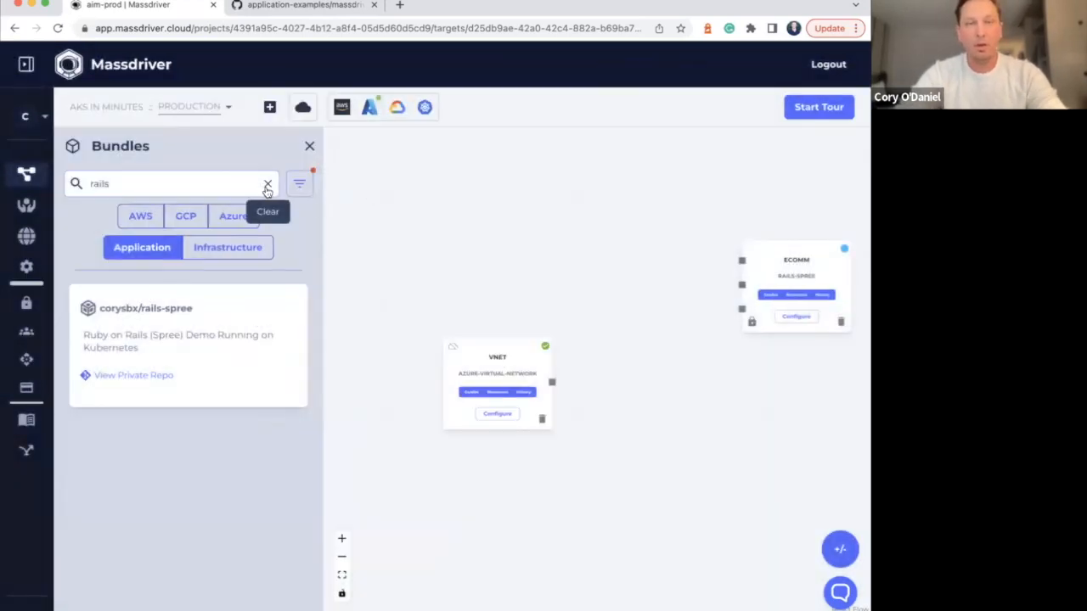
Clear the bundle search, close the bundle list and move the vnet and Ecomm nodes apart on the canvas
click(264, 183)
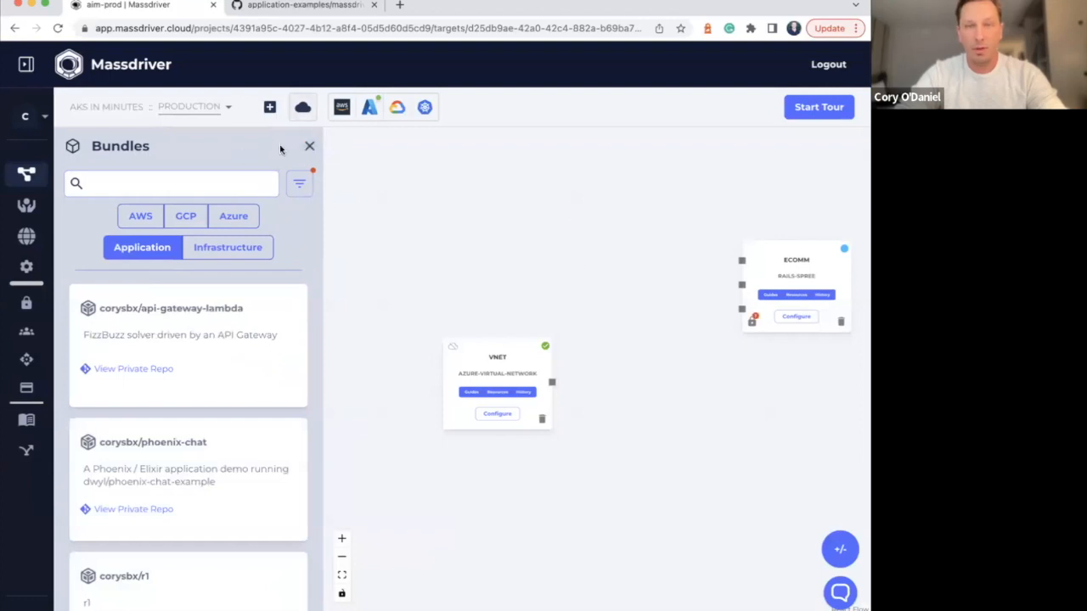
click(310, 146)
drag(577, 263, 624, 263)
drag(302, 348, 254, 324)
drag(626, 278, 671, 289)
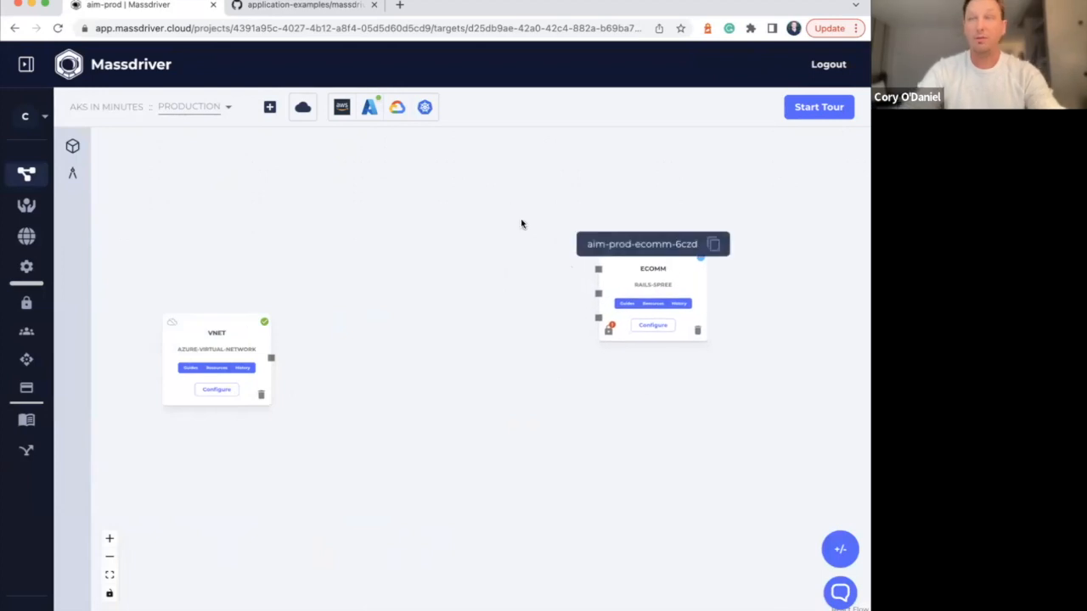
Review which default Azure credentials the Production environment uses and leave the selection as it is
click(370, 109)
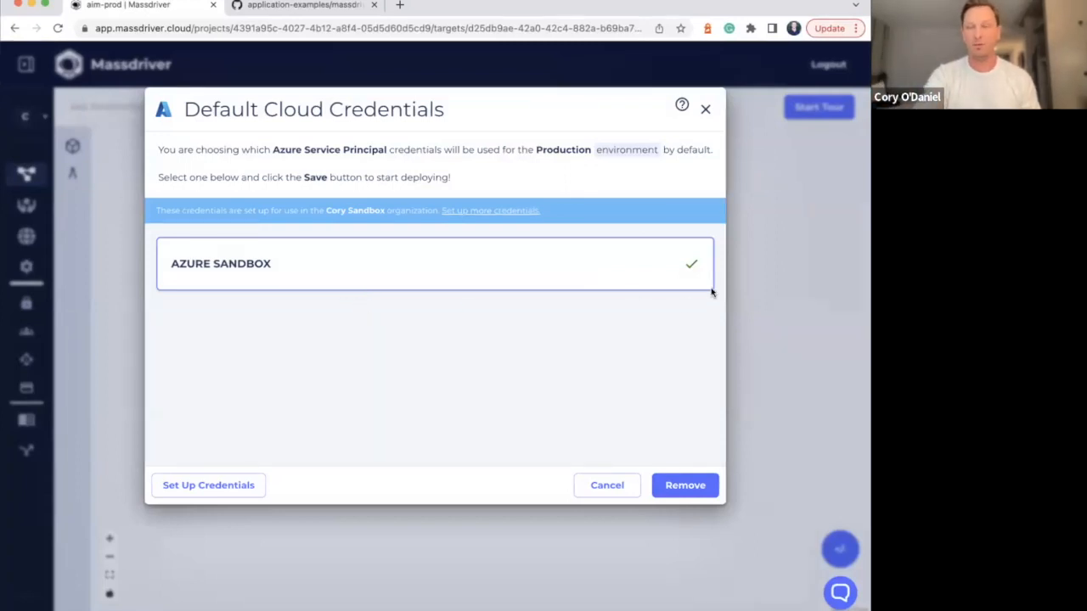
click(764, 290)
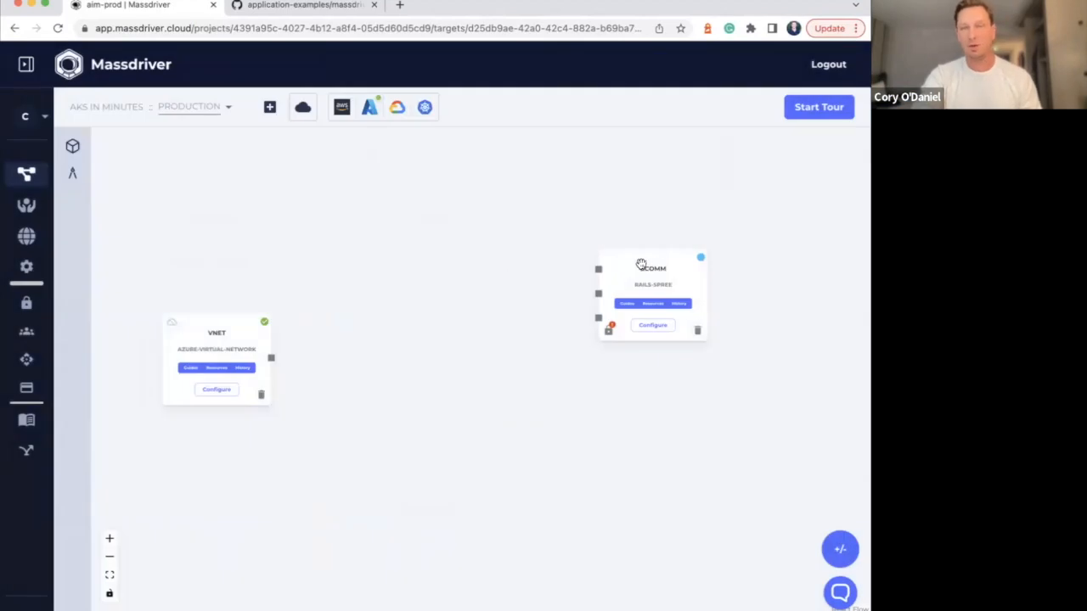
Move the vnet and Ecomm nodes higher and farther apart to free space between them
drag(639, 264, 654, 246)
drag(221, 316, 186, 263)
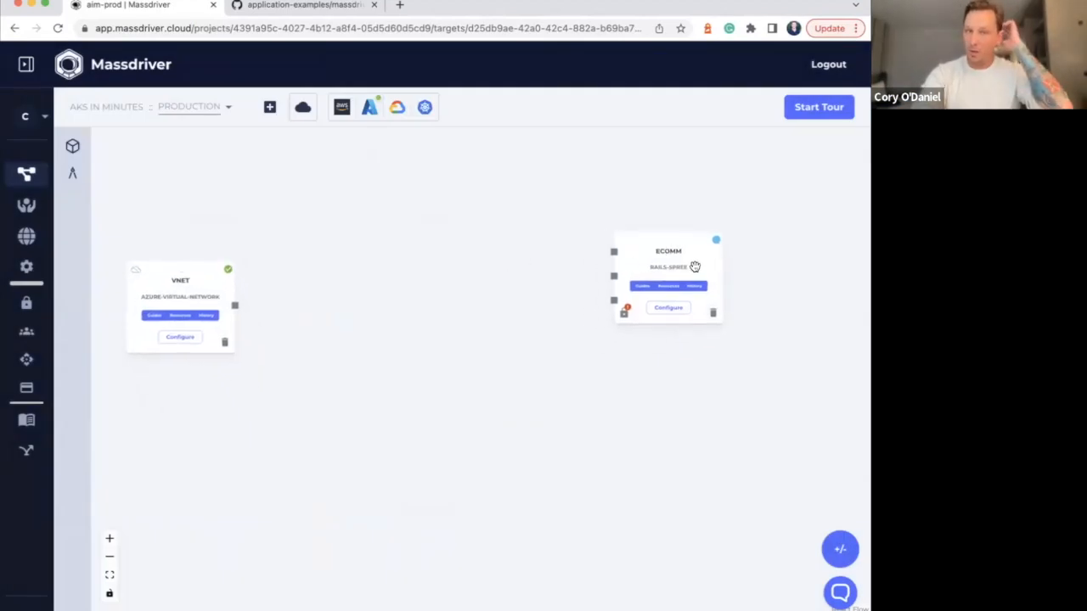
drag(688, 255, 719, 257)
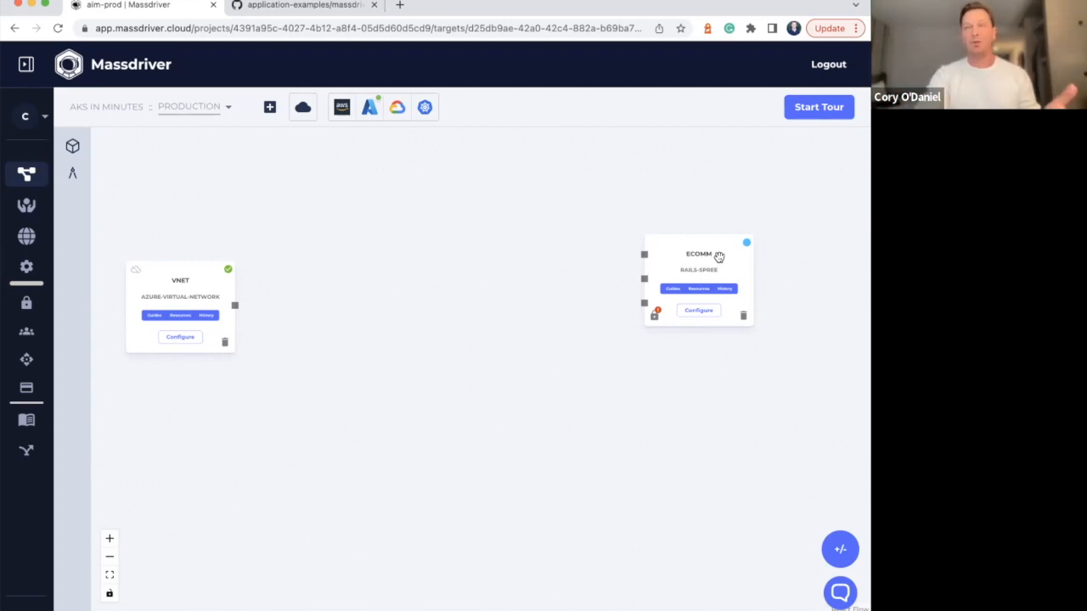
Examine the recommended resources for the Ecomm node's kubernetes_cluster, postgres and redis connections without adding any
click(646, 256)
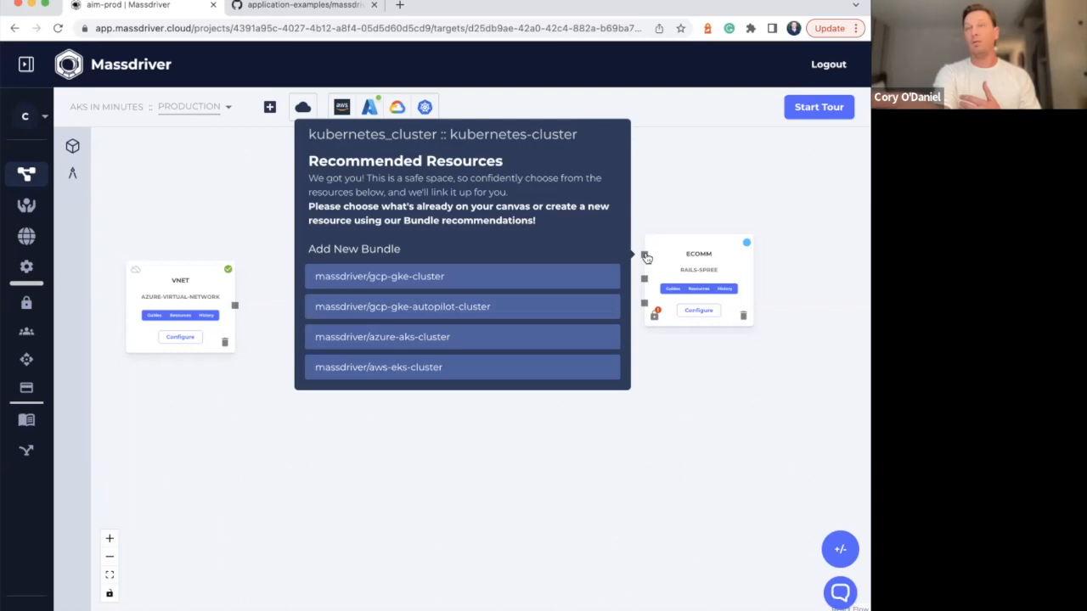
mouse_move(646, 281)
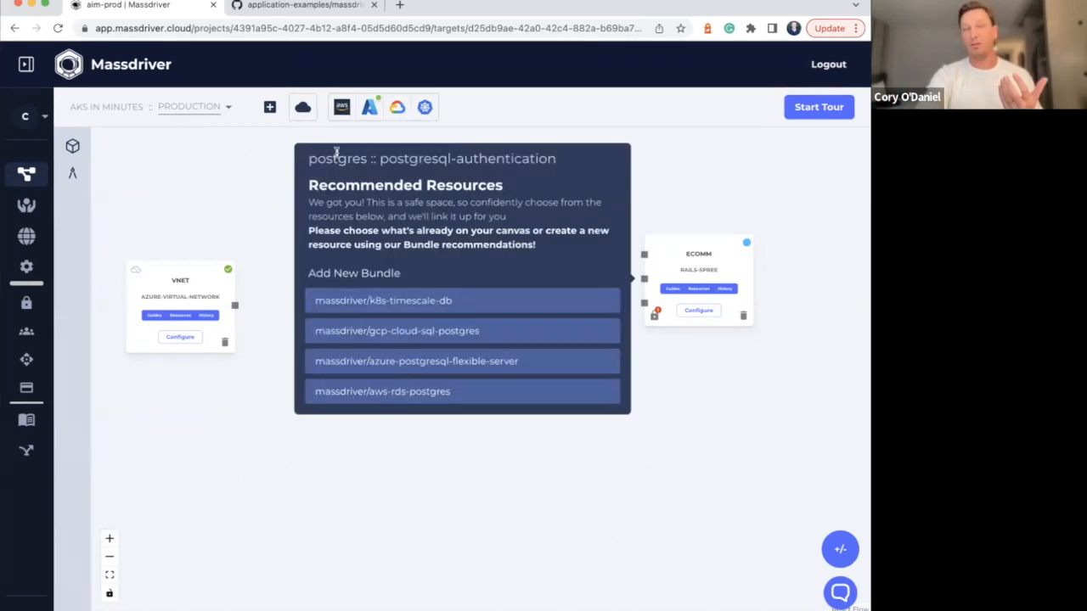
mouse_move(647, 308)
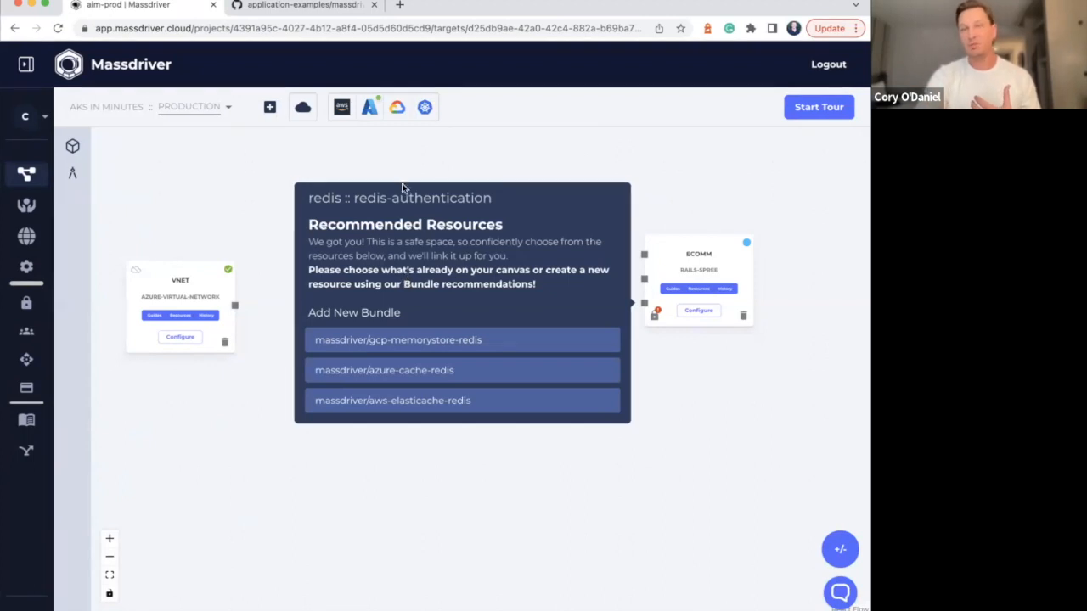
click(459, 163)
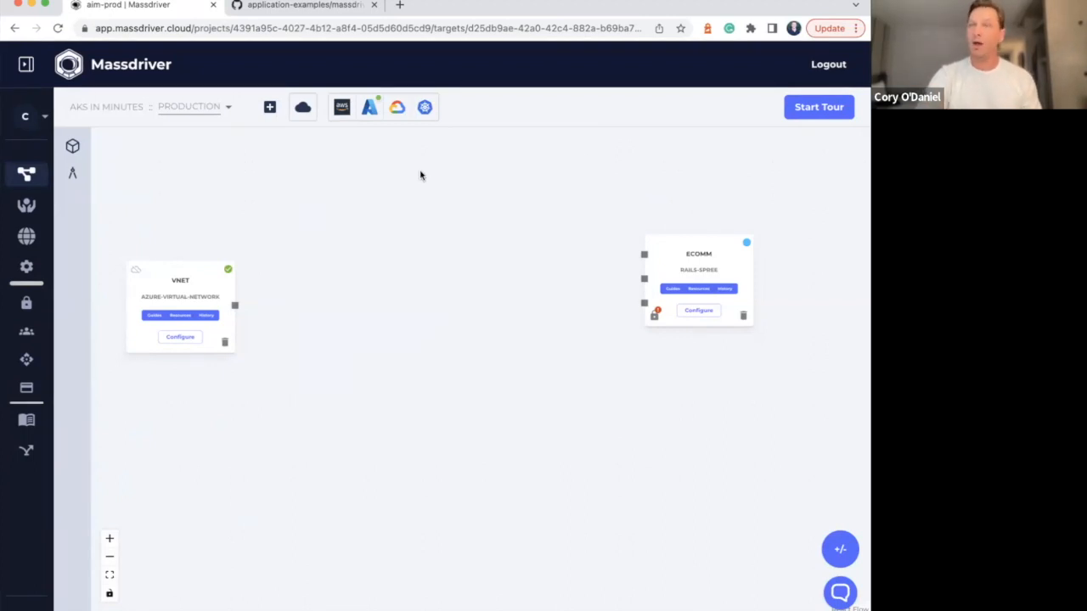
Switch to the rails-spree massdriver.yaml on GitHub and examine its connections section, highlighting the first properties
click(312, 10)
scroll(96, 195, down, 10)
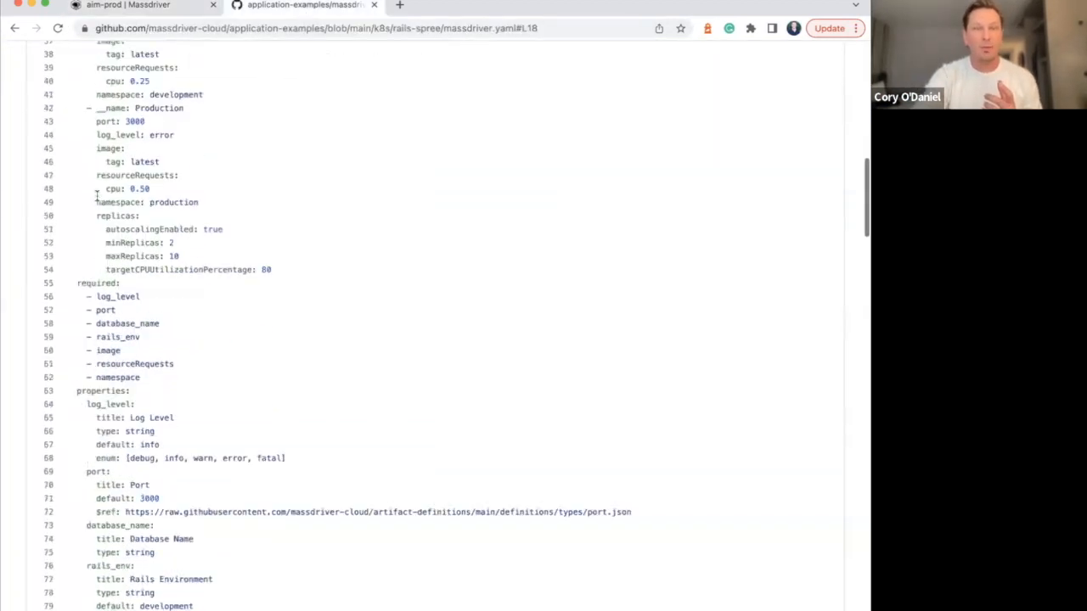
scroll(96, 195, down, 20)
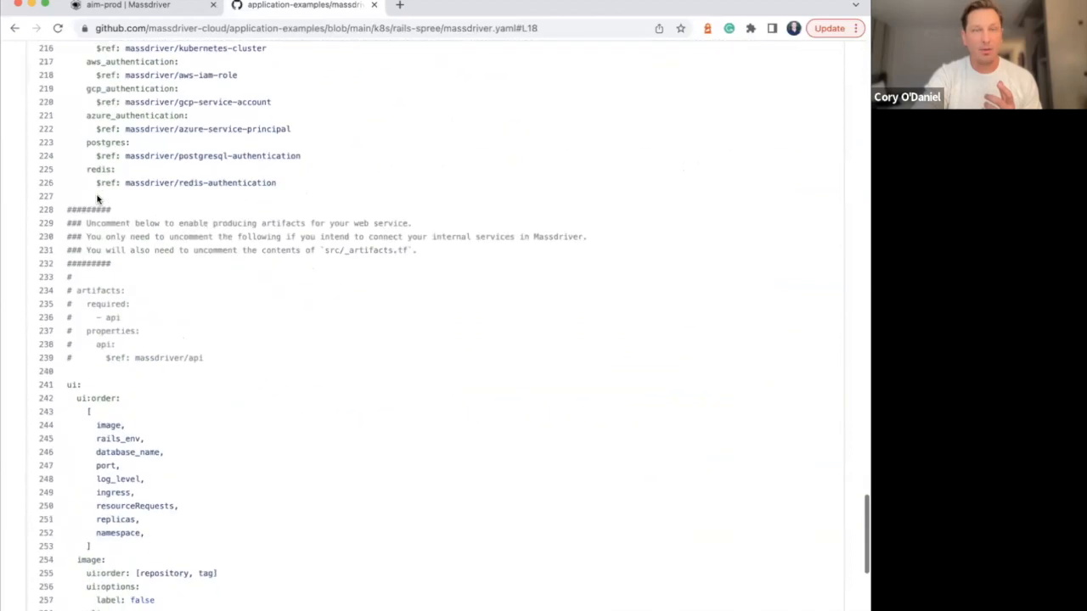
scroll(96, 193, up, 1)
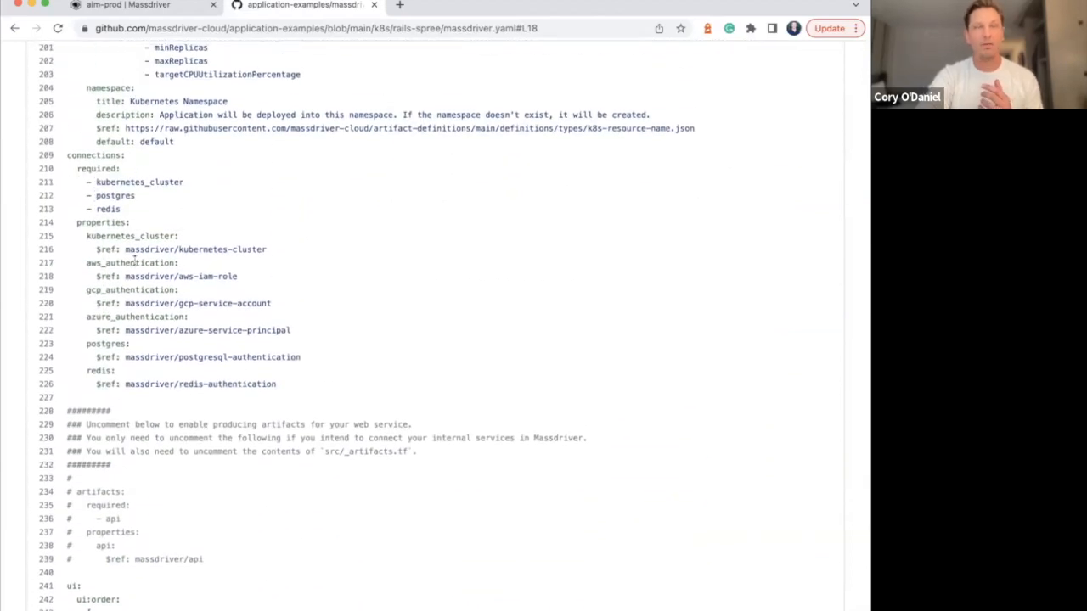
drag(77, 223, 189, 286)
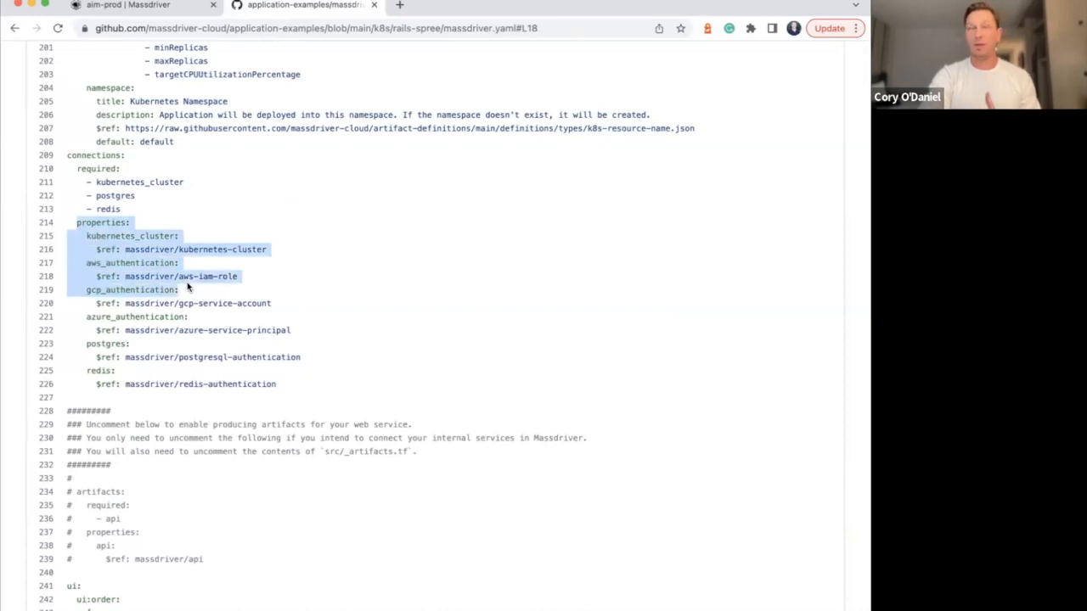
Examine the remaining connection properties of massdriver.yaml, then its secrets and params sections
click(148, 234)
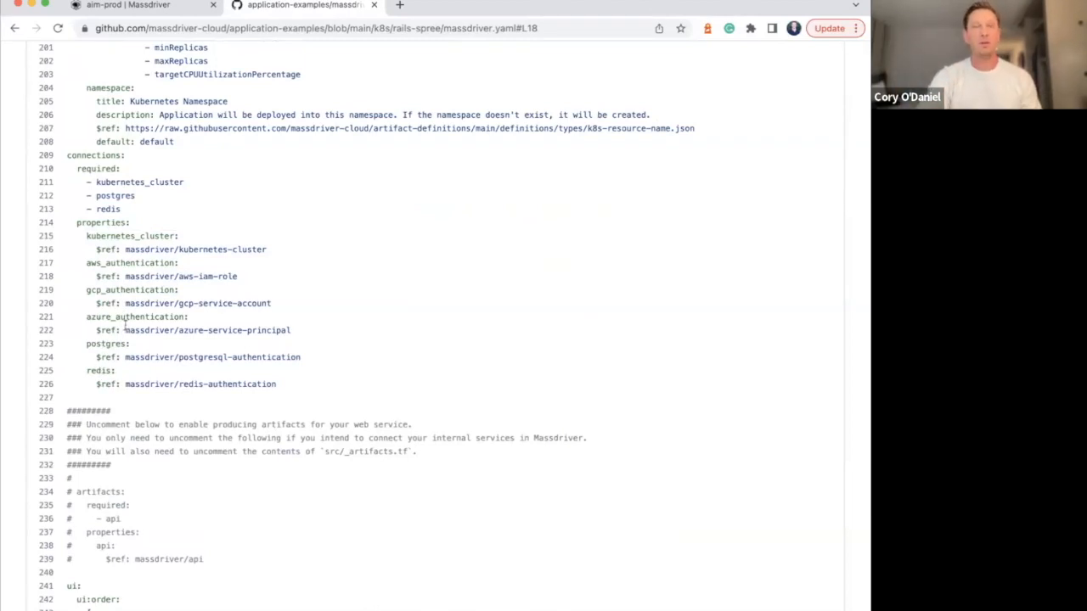
scroll(100, 370, up, 20)
scroll(136, 306, up, 8)
scroll(136, 306, down, 6)
scroll(136, 307, down, 2)
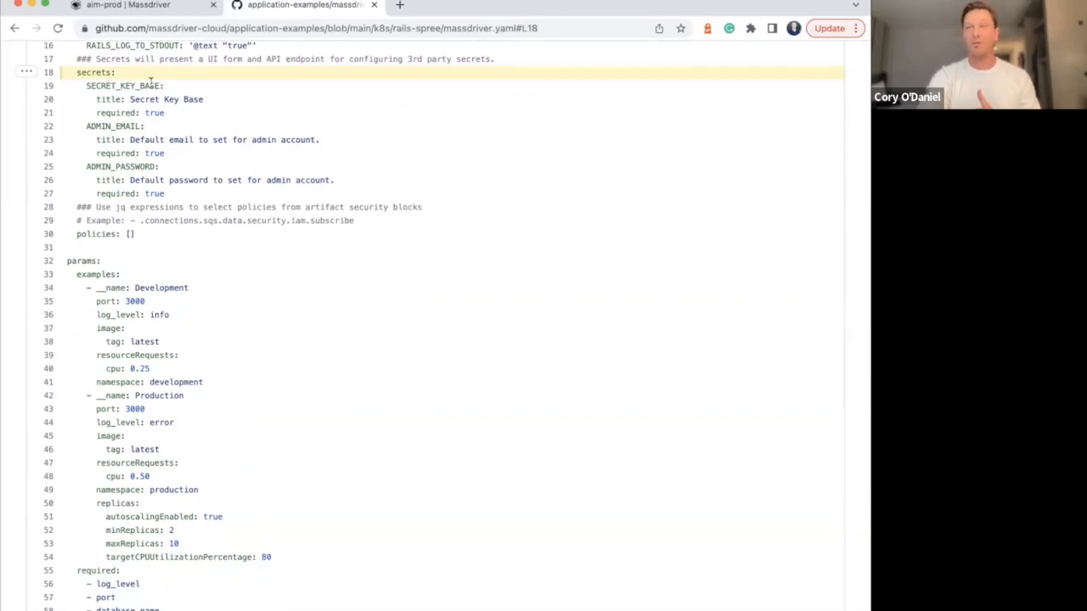
Switch back to Massdriver and add an azure-aks-cluster bundle named compute for the Ecomm node's kubernetes_cluster connection
click(169, 14)
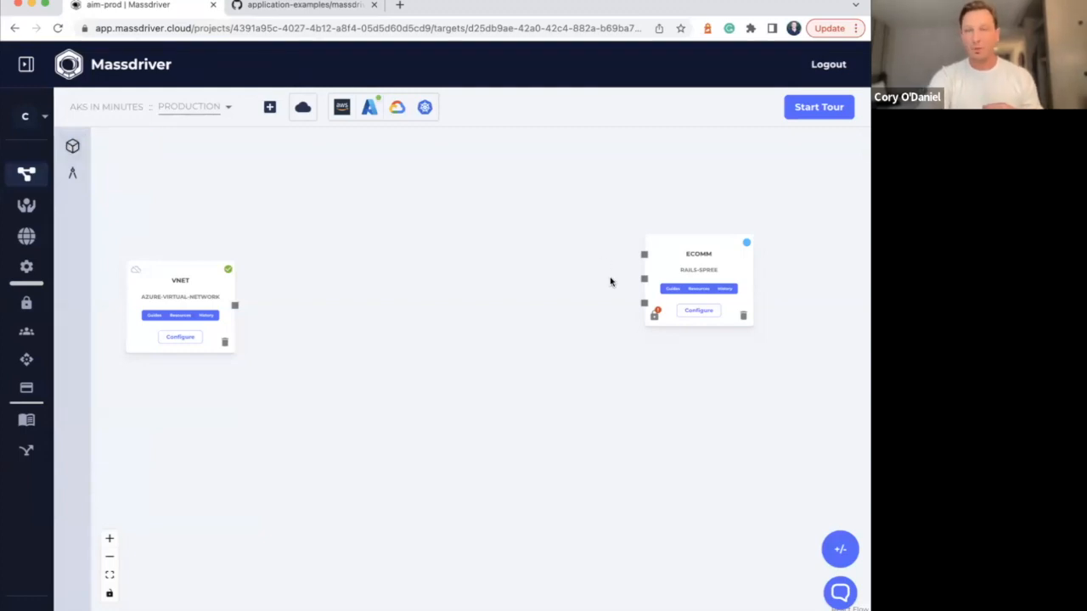
mouse_move(645, 259)
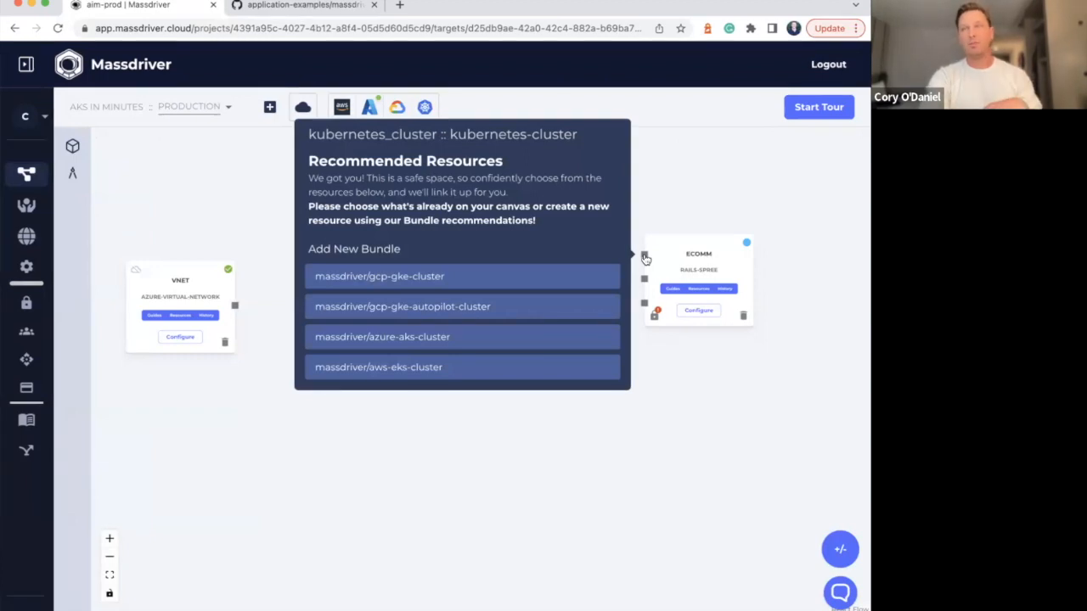
click(440, 344)
click(267, 199)
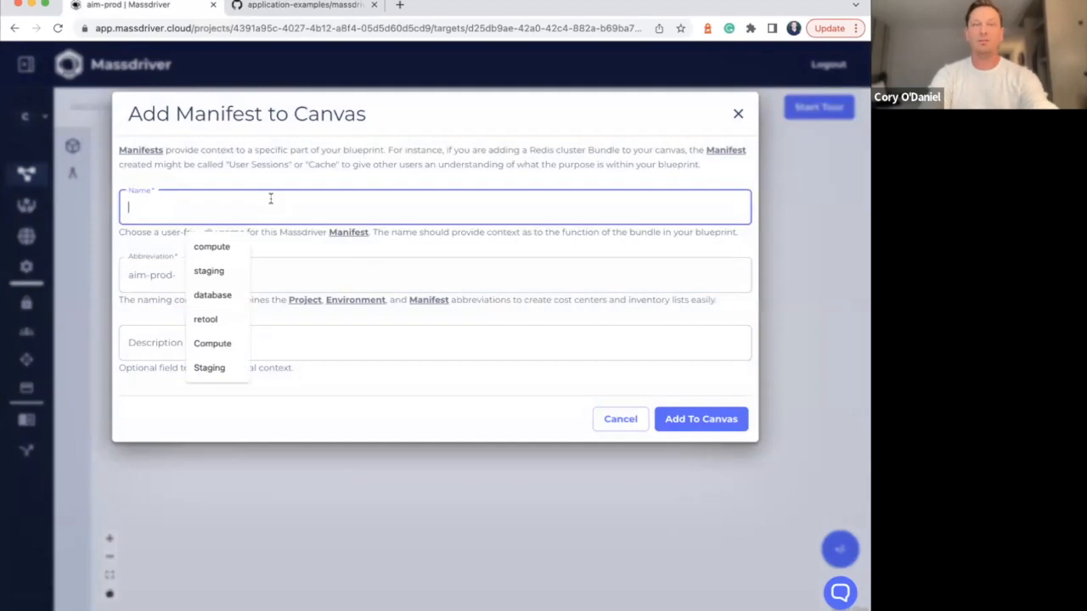
text(compute)
key(Tab)
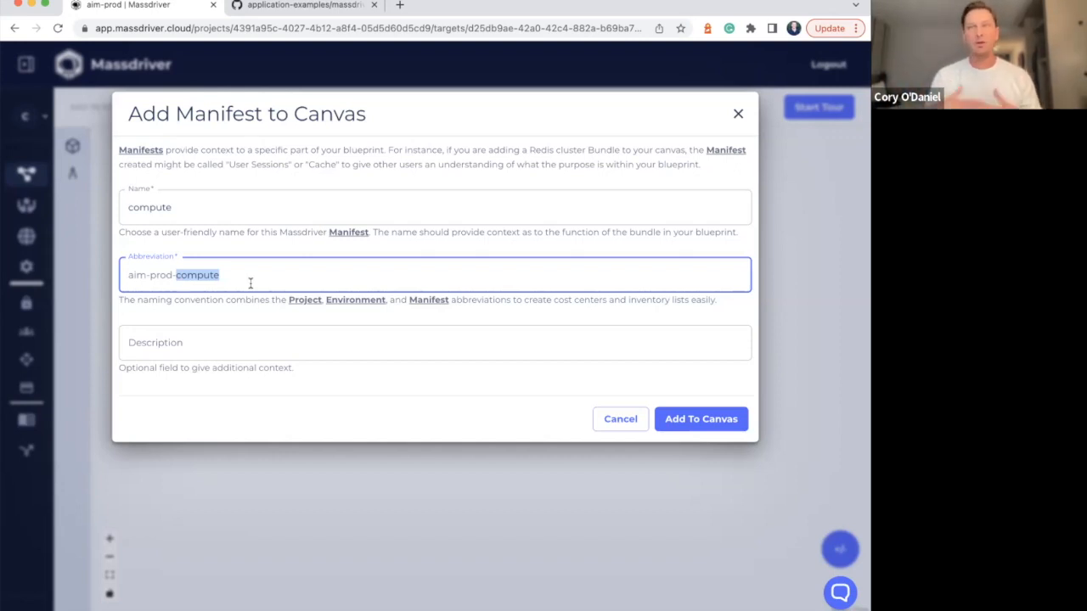
click(692, 420)
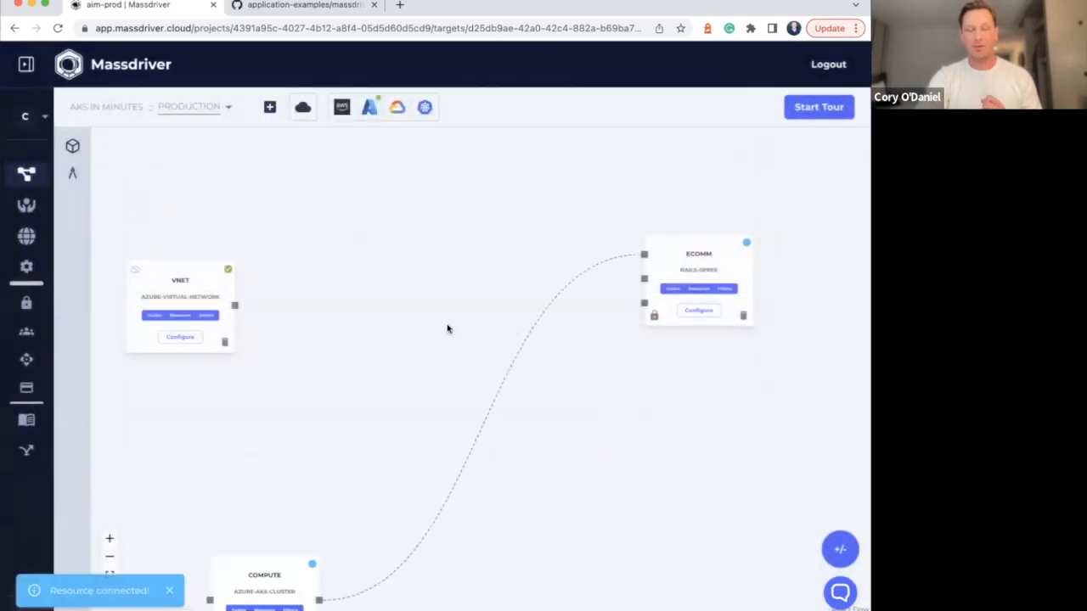
Move the compute node up between vnet and Ecomm and connect it to the existing vnet bundle
drag(260, 565, 442, 157)
click(387, 197)
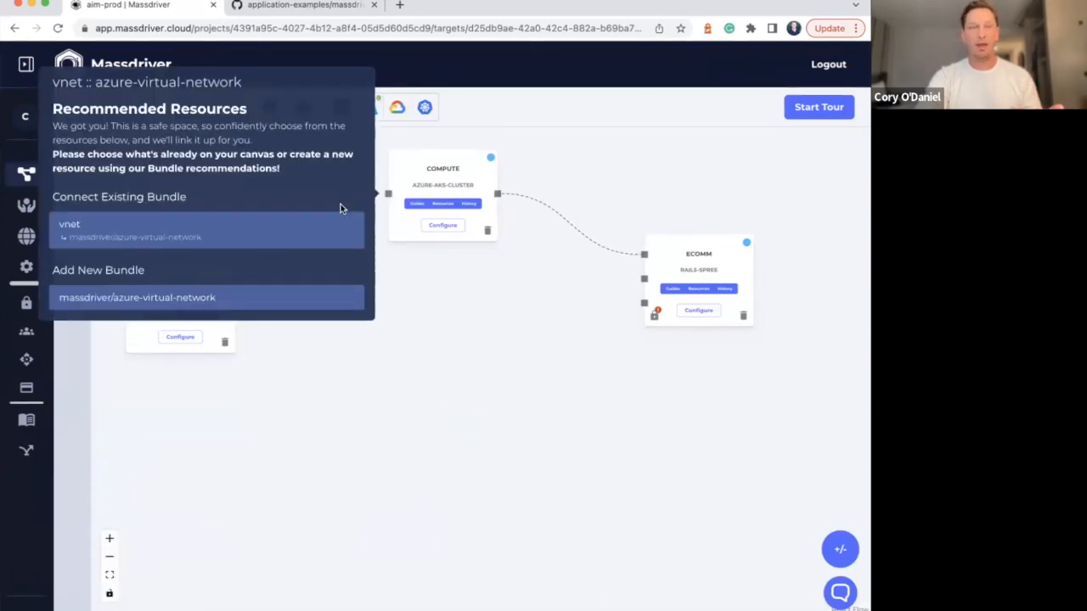
click(211, 235)
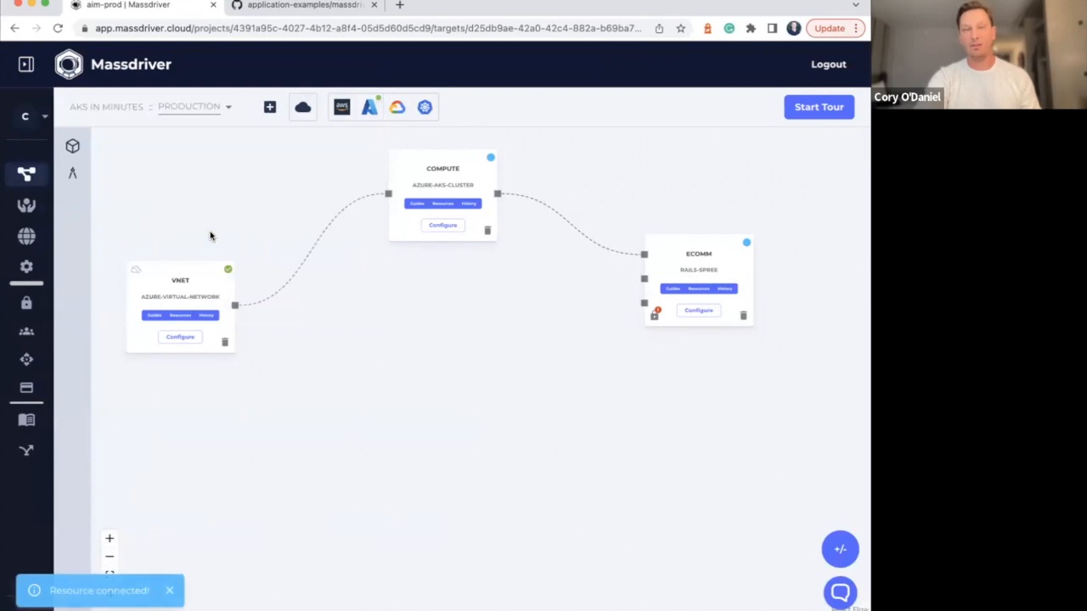
Add an azure-postgresql-flexible-server bundle named db for the Ecomm node's postgres connection
click(644, 279)
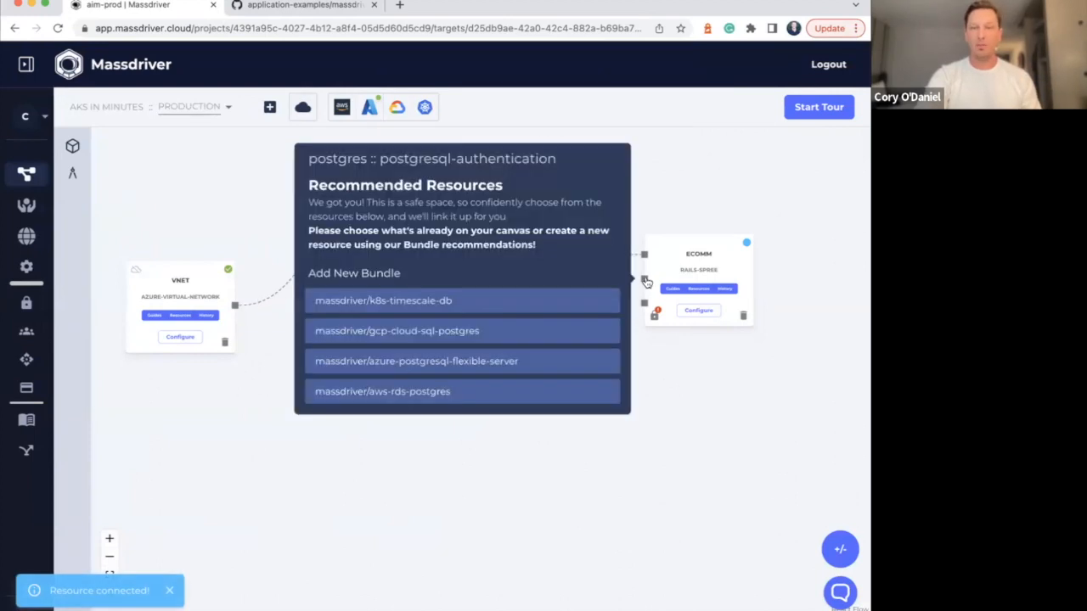
click(461, 360)
click(275, 204)
text(db)
key(Tab)
click(702, 419)
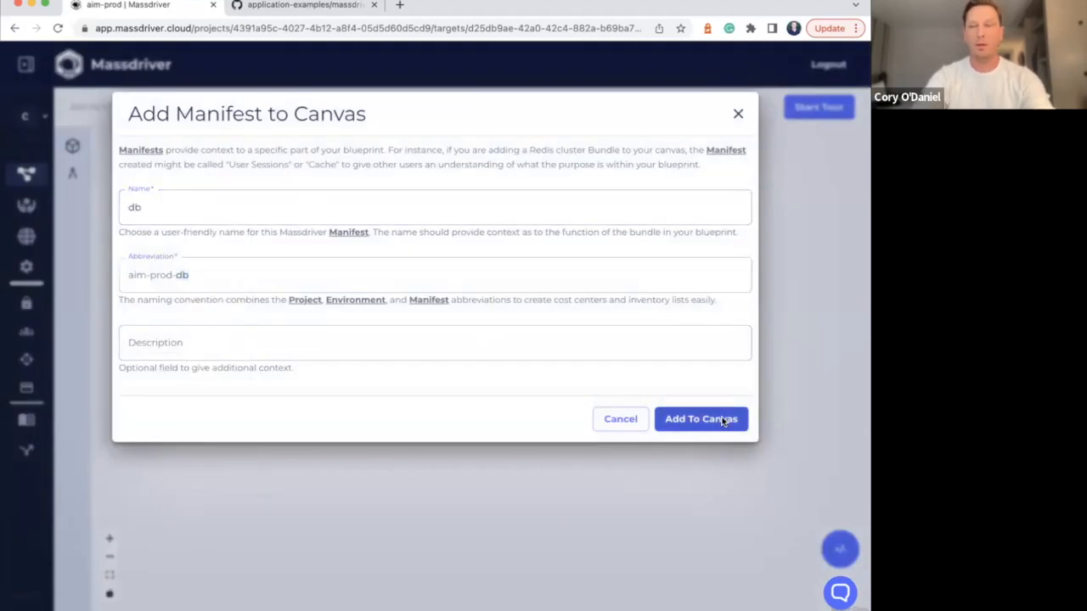
Place the db node directly below compute and connect it to the existing vnet bundle
click(645, 305)
click(334, 457)
click(109, 556)
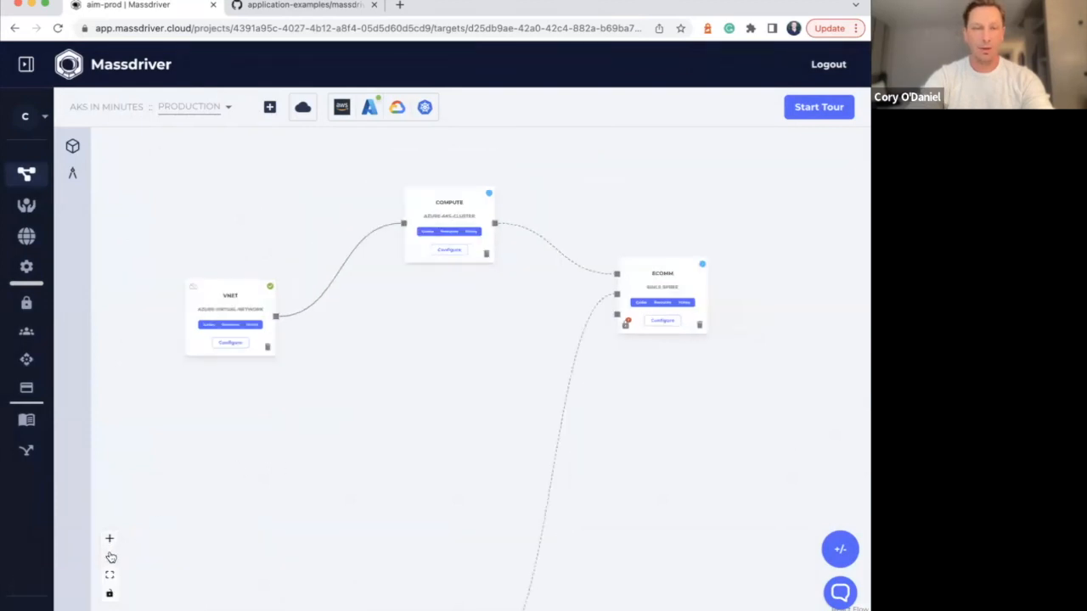
drag(447, 588, 311, 326)
click(108, 538)
click(109, 539)
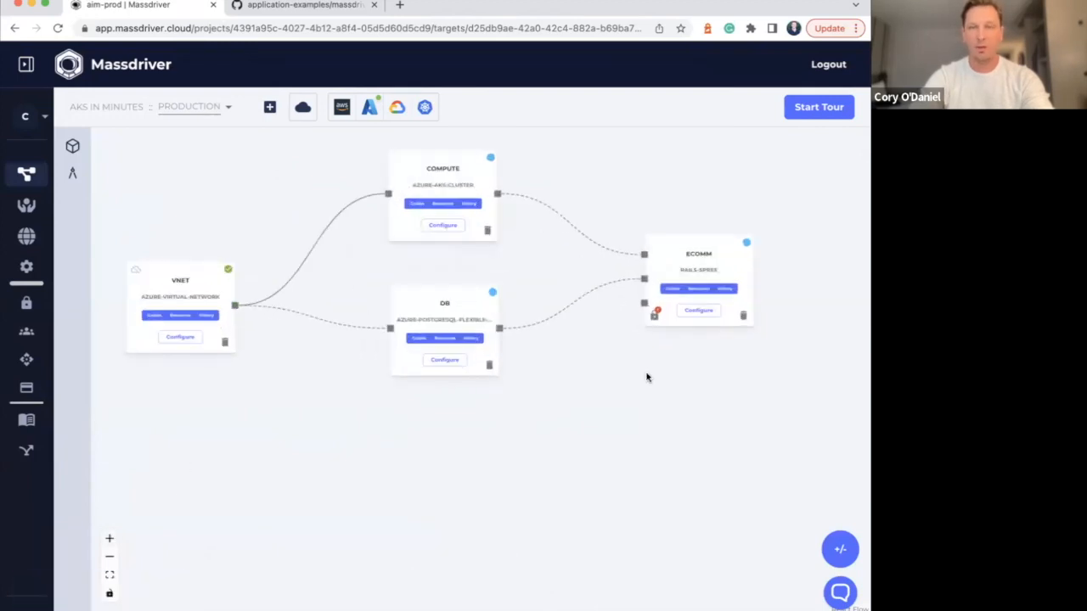
Add an azure-cache-redis bundle named "user sessions" for the Ecomm node's redis connection
click(645, 308)
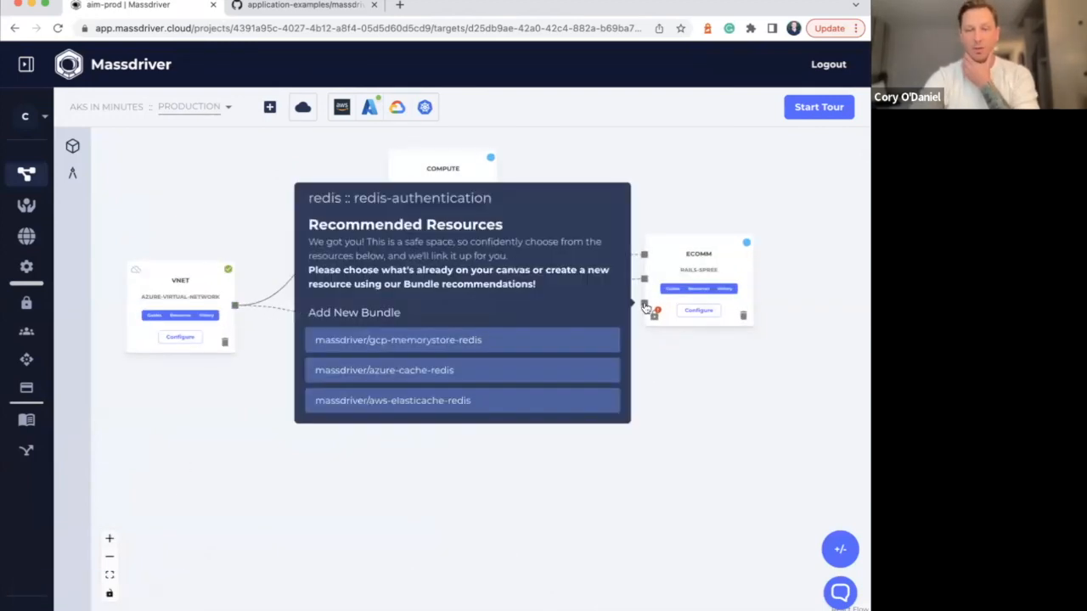
click(441, 371)
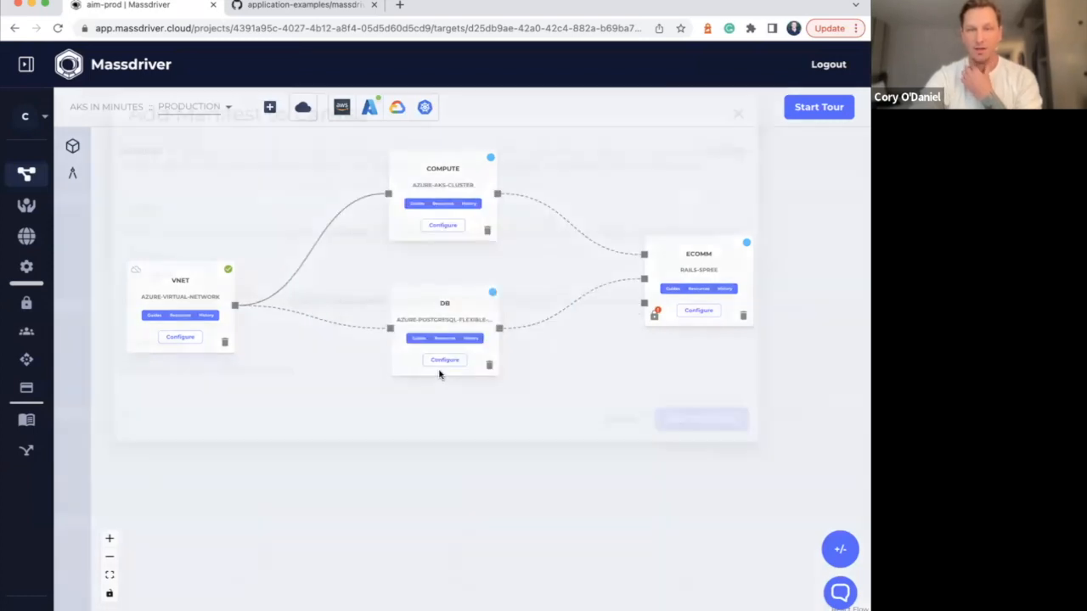
click(240, 197)
text(ca)
key(BackSpace)
key(BackSpace)
text(userses)
key(BackSpace)
key(BackSpace)
key(BackSpace)
text(sessions)
key(Tab)
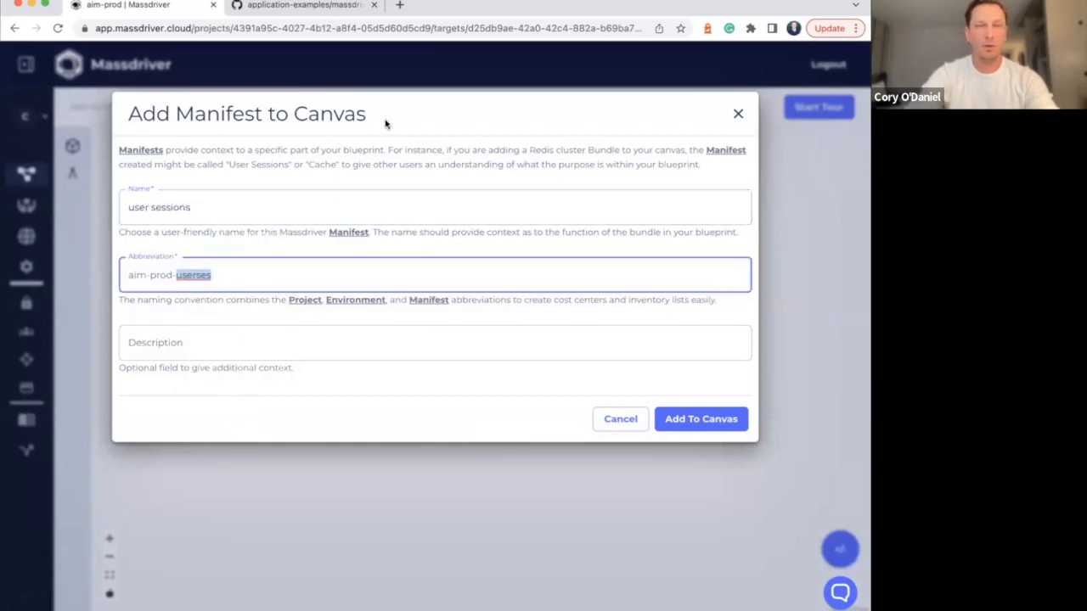
click(718, 418)
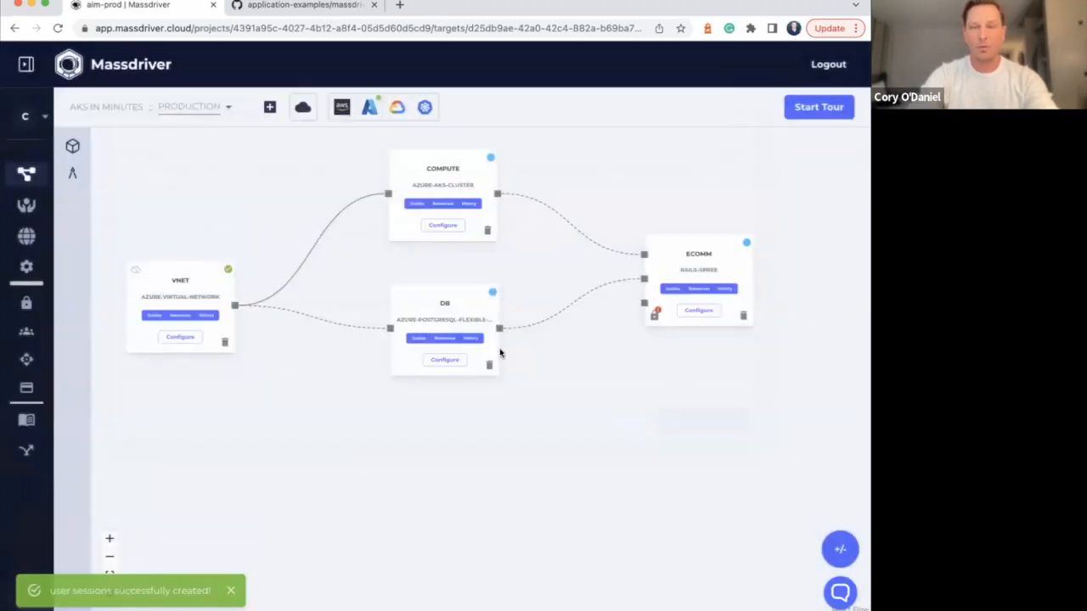
Place the user sessions node below db and connect it to the existing vnet bundle
click(109, 556)
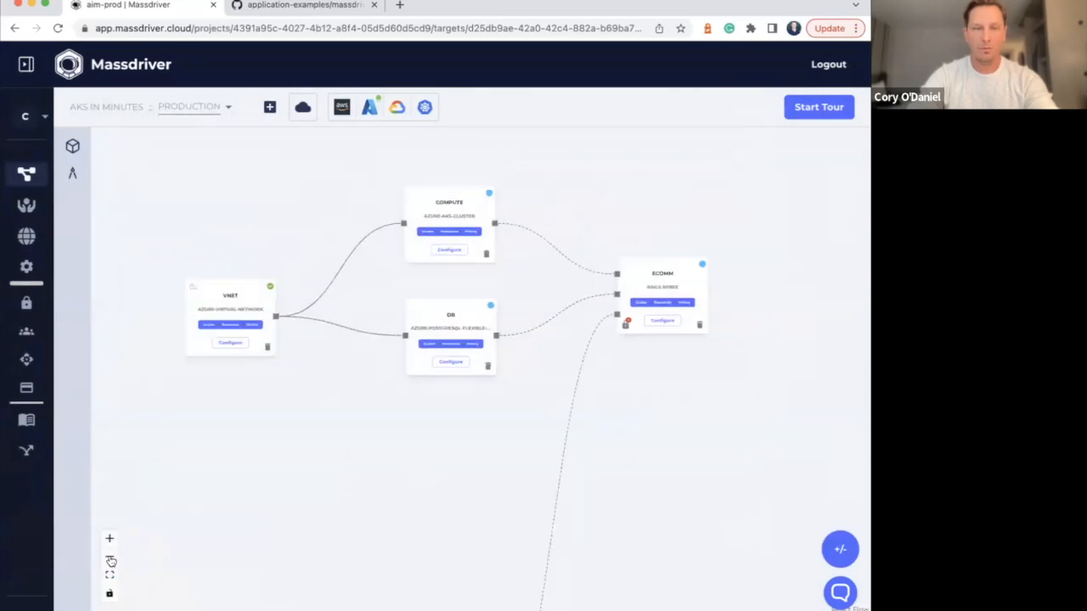
scroll(336, 425, down, 2)
mouse_move(439, 532)
mouse_down()
mouse_move(439, 285)
mouse_move(310, 187)
mouse_up()
click(109, 538)
drag(318, 337, 343, 561)
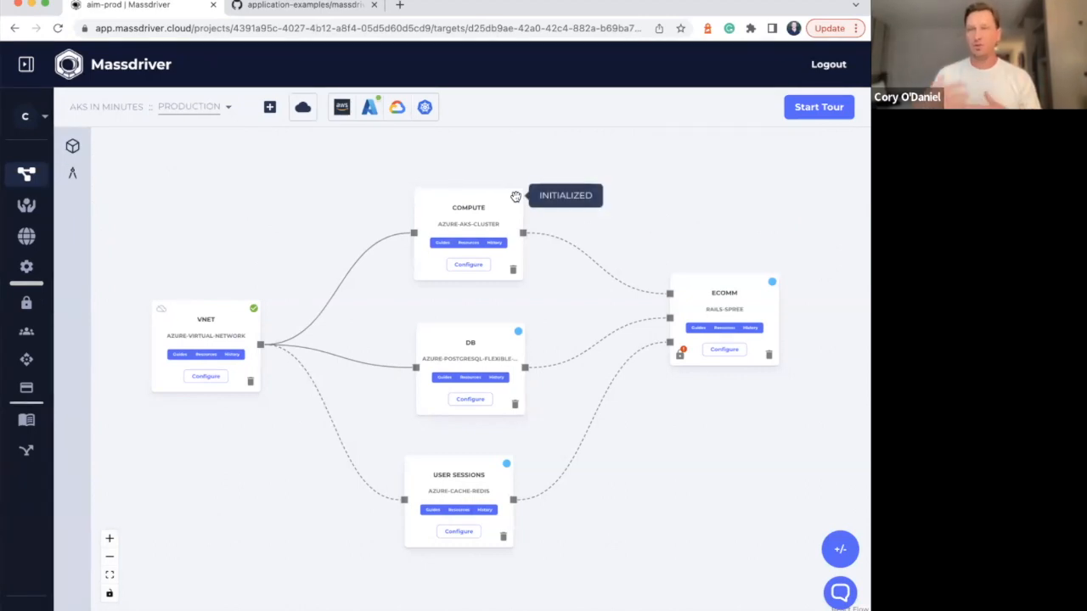
Switch to the staging environment and move its vnet node down beside the compute and db nodes
click(221, 109)
click(272, 143)
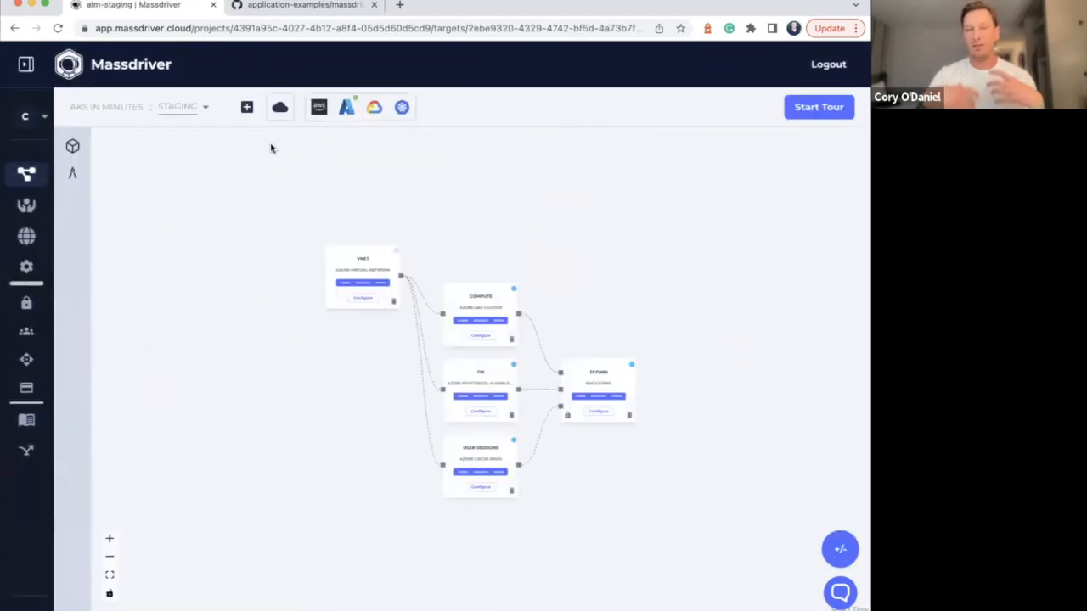
drag(355, 258, 330, 348)
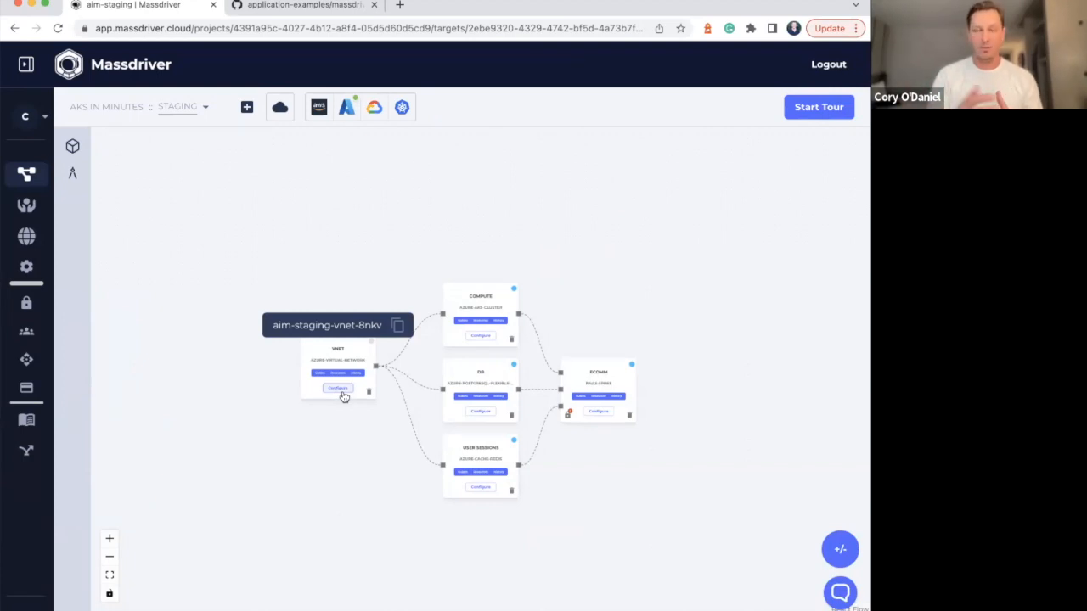
Return to the Production environment and move its vnet node down level with the db node
click(185, 107)
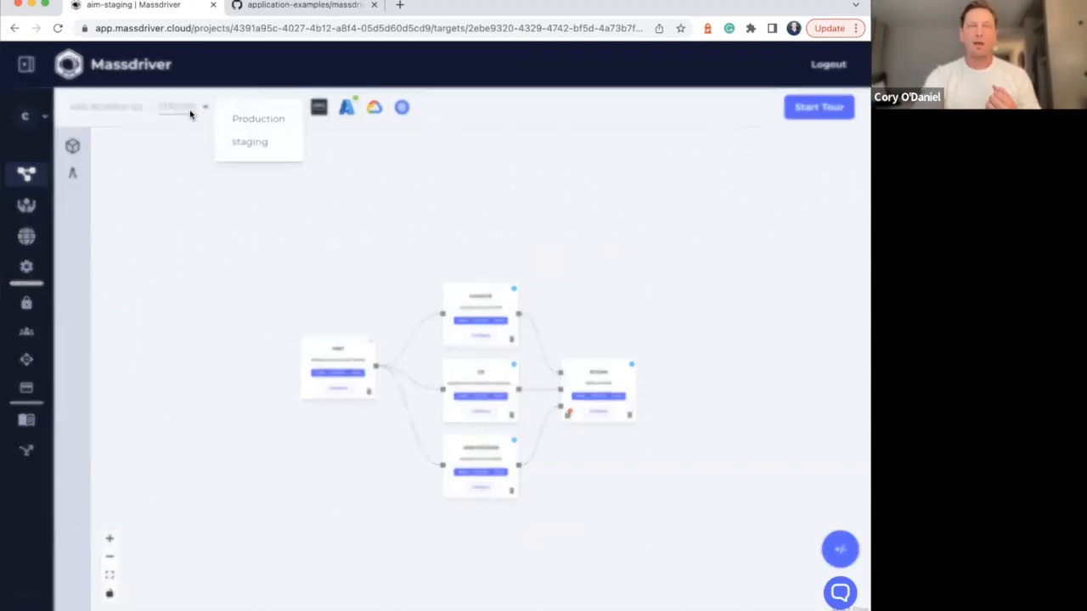
click(259, 120)
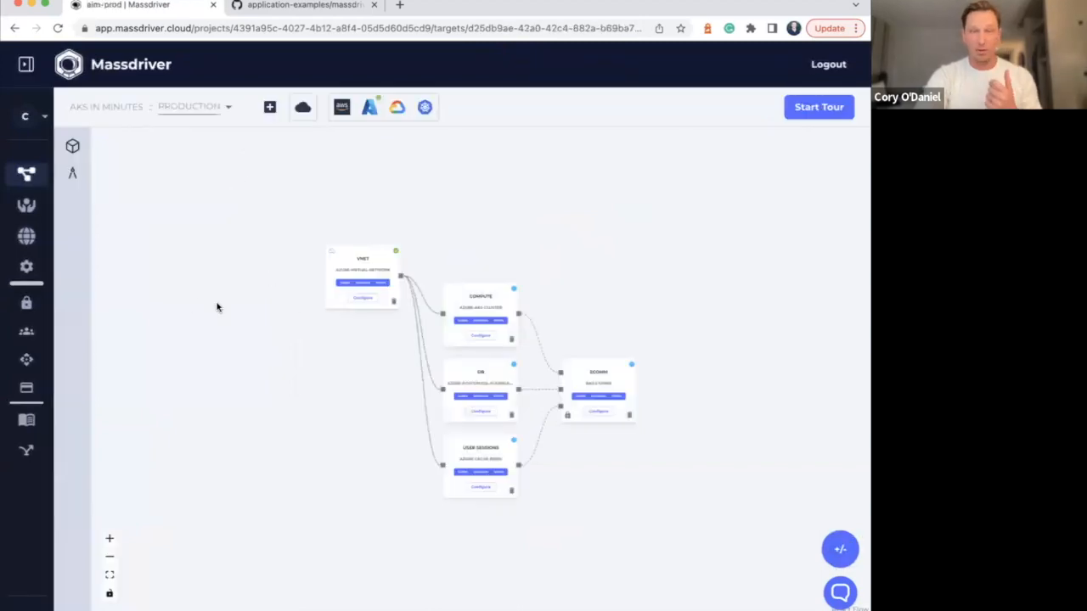
drag(362, 285, 315, 383)
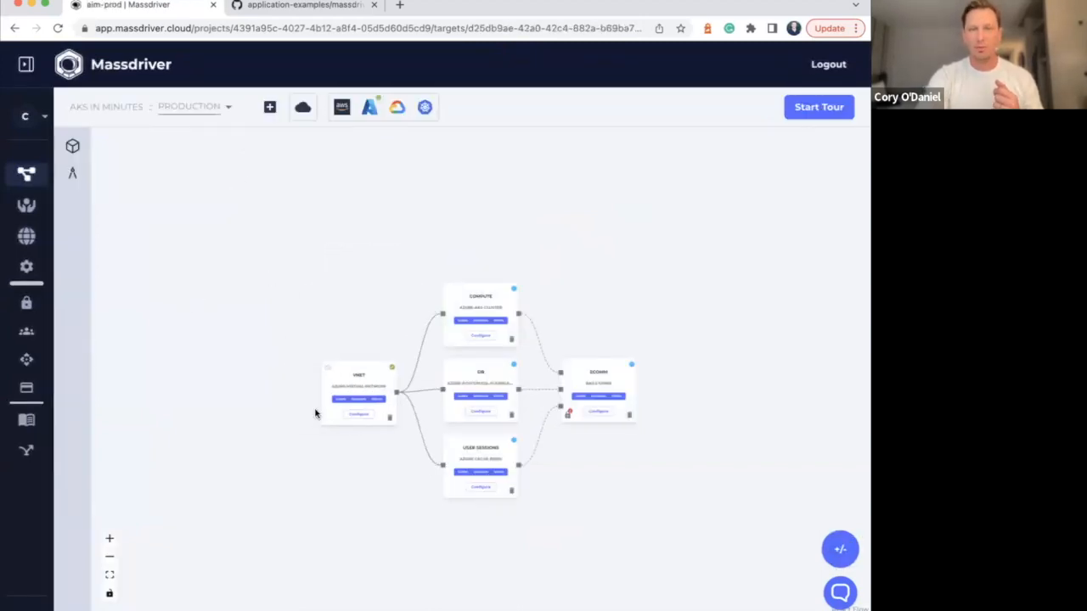
click(110, 538)
click(109, 538)
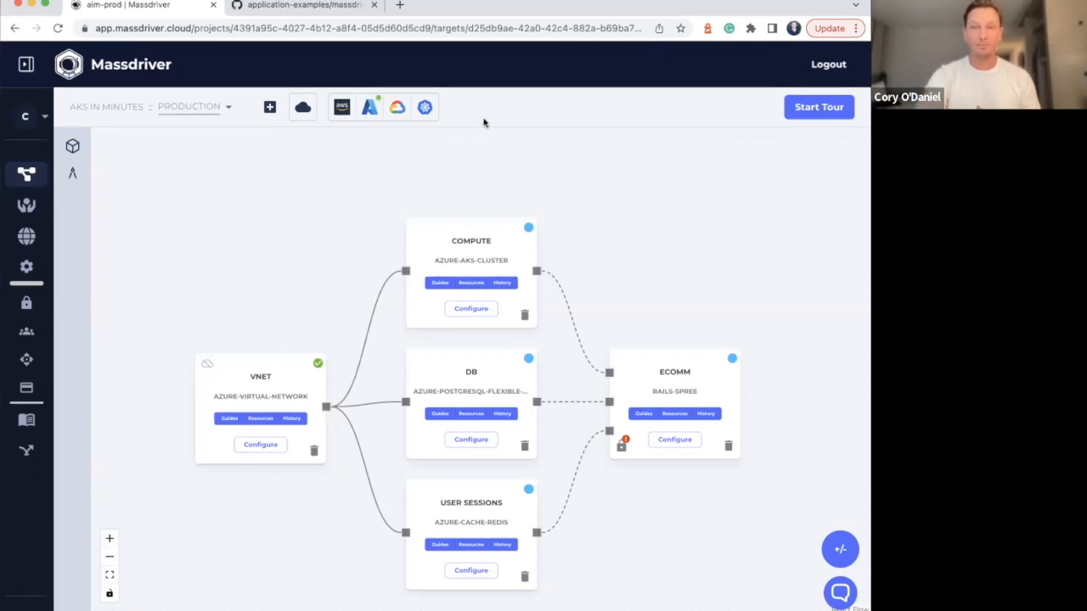
Open the compute node's configuration and apply the Development preset
click(470, 309)
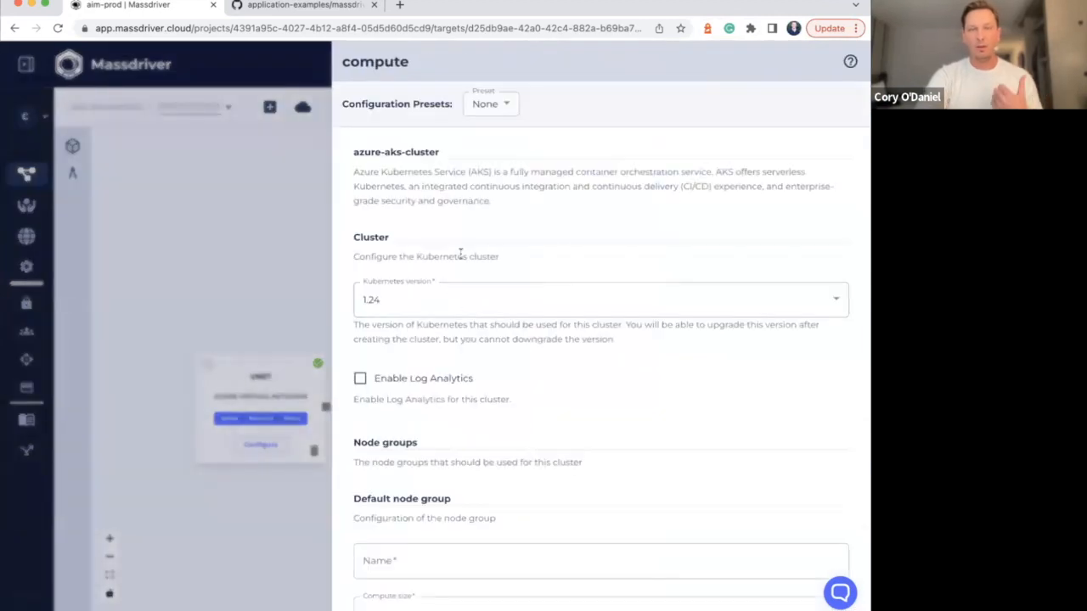
click(502, 105)
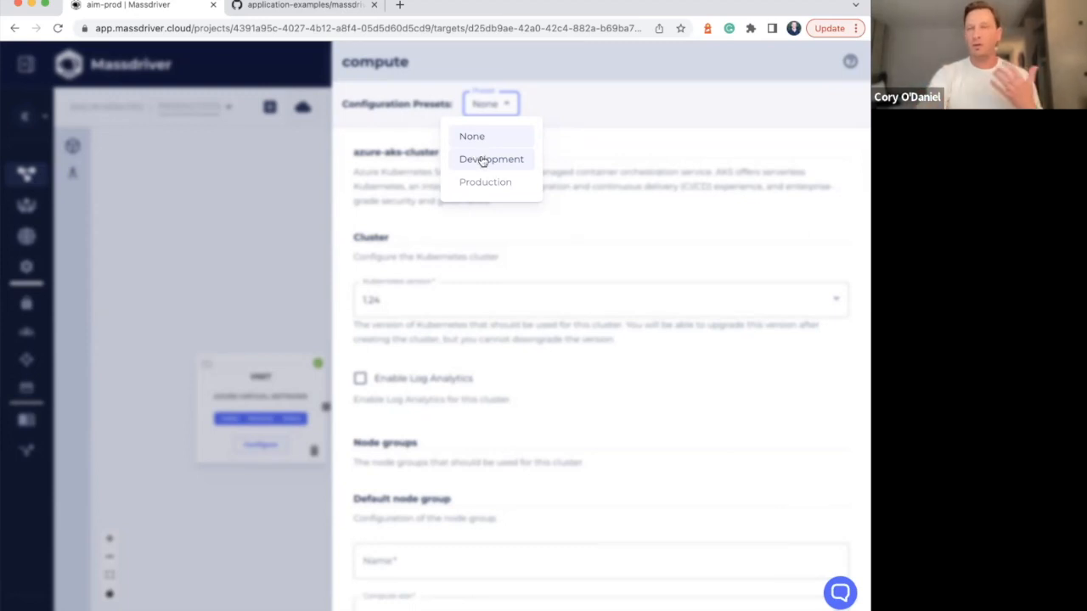
click(484, 159)
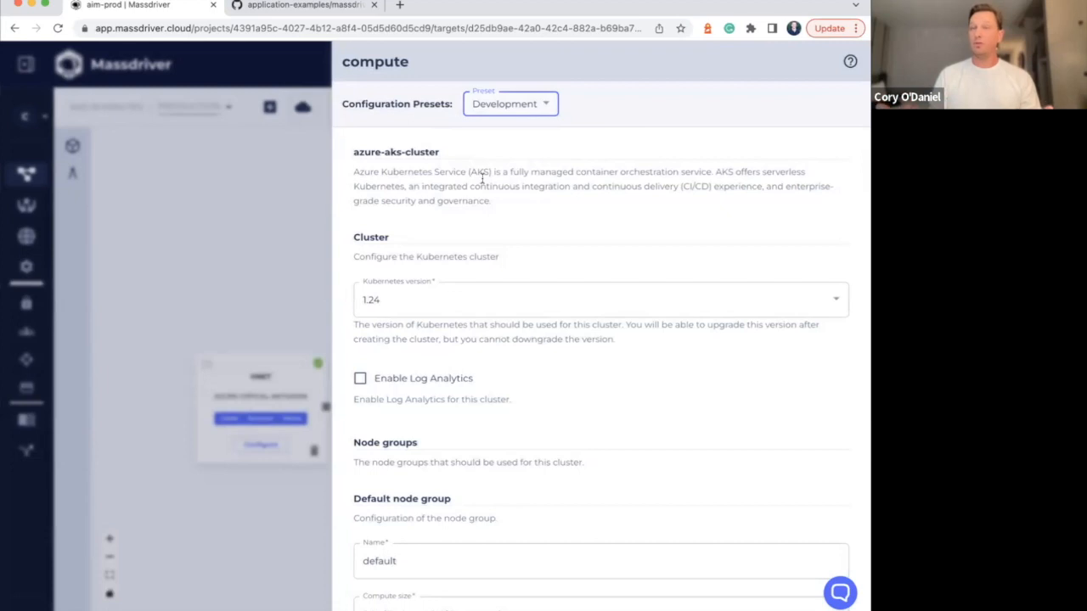
Review the compute cluster's default node group settings and enable the ingress controller under its core services
scroll(486, 200, down, 1)
scroll(486, 200, down, 3)
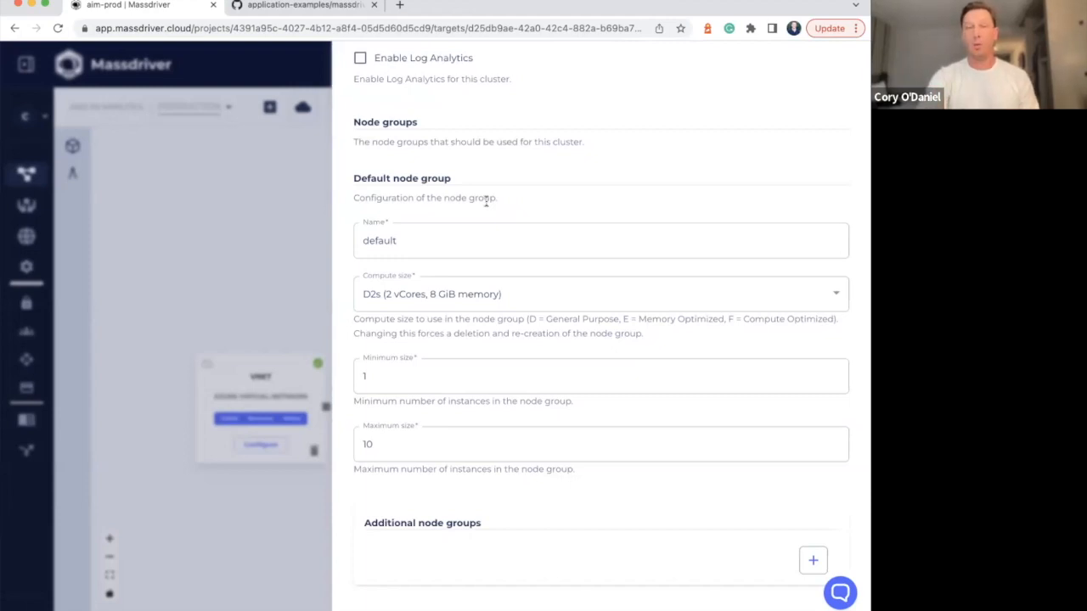
scroll(491, 170, down, 5)
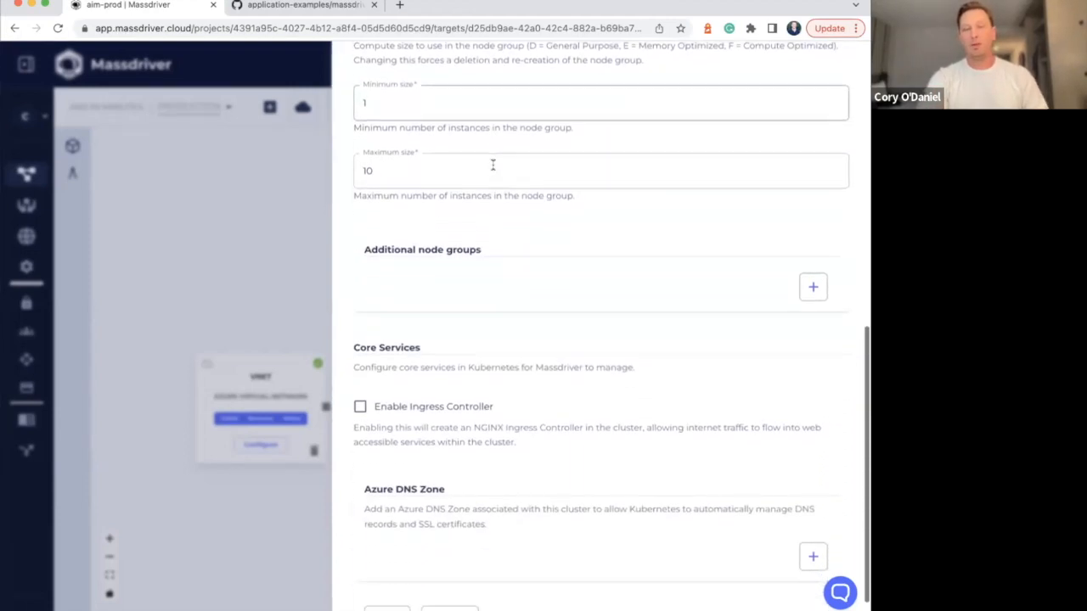
scroll(493, 167, down, 1)
click(360, 367)
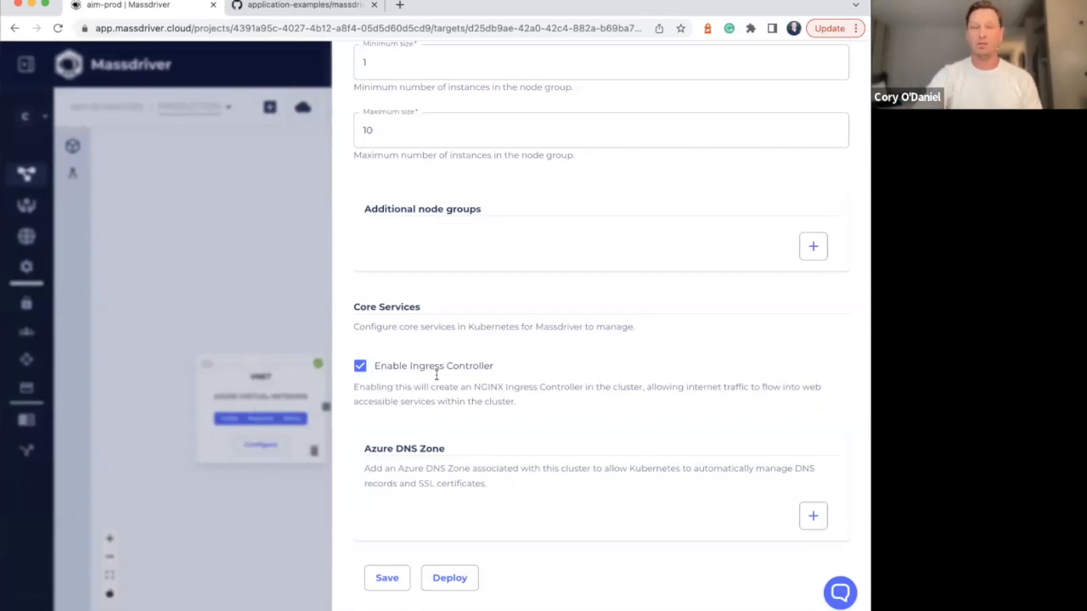
Add the Azure DNS zone mdazuresbx.com to the compute cluster and deploy it
click(815, 515)
click(687, 527)
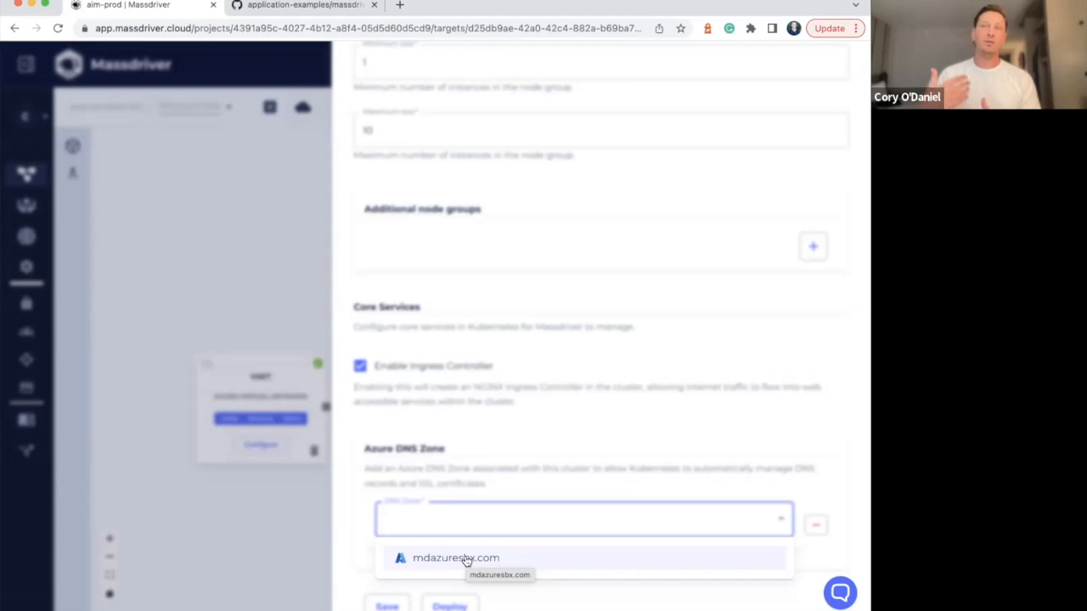
click(466, 560)
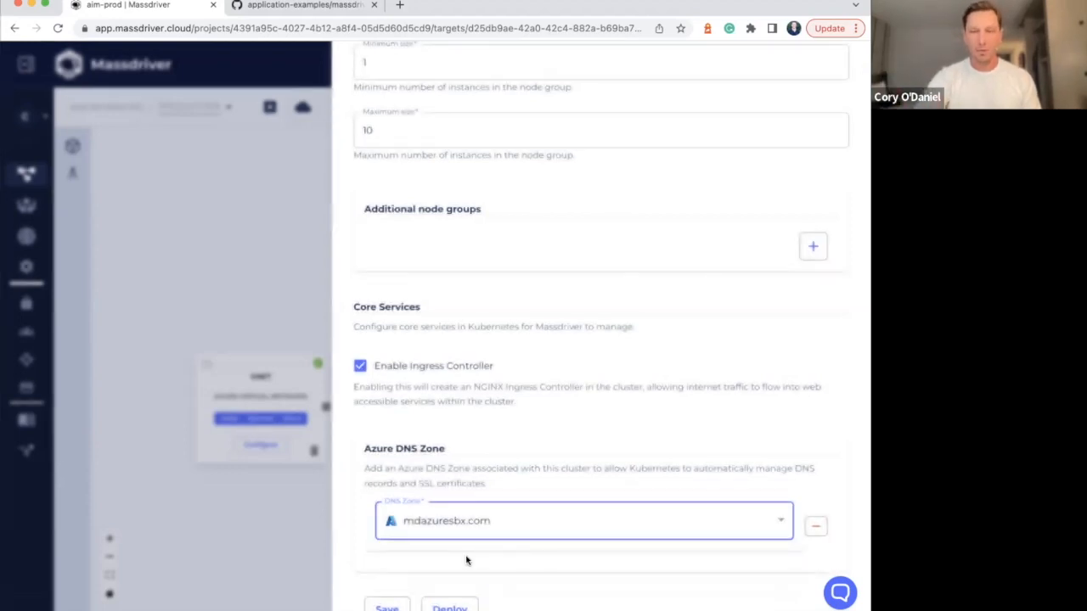
click(485, 462)
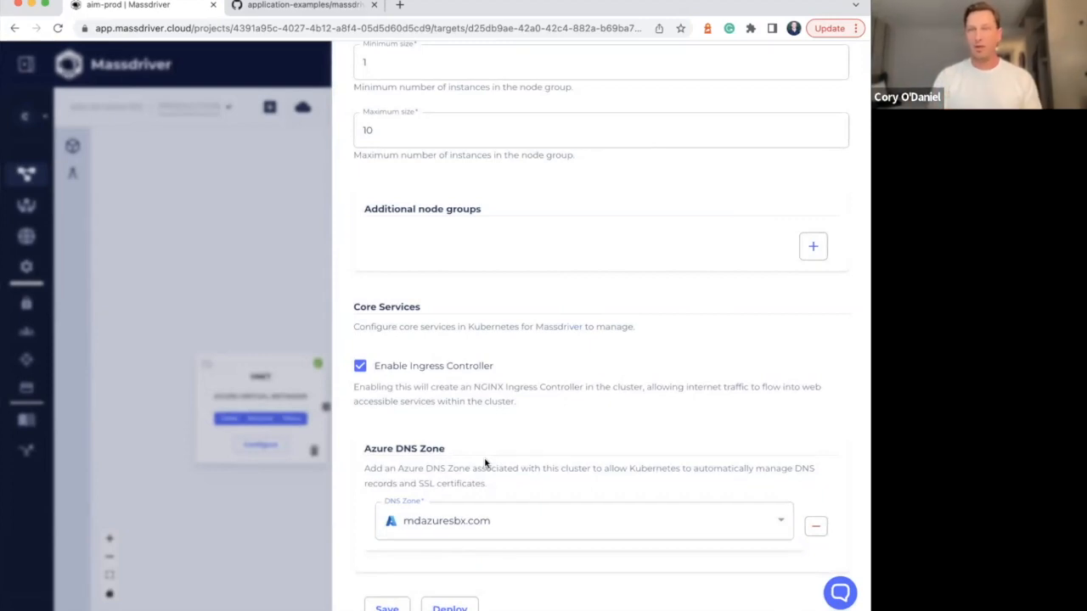
click(451, 608)
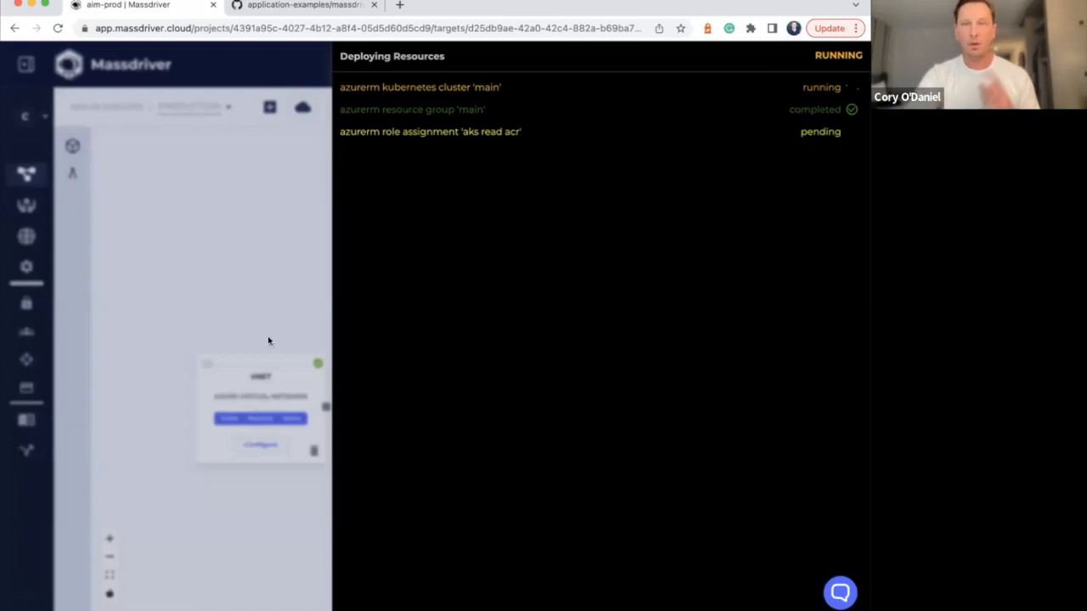
Open the db node's configuration, apply the Development preset and choose the GP_Standard_D2s_v3 (2 vCores, 4 GiB memory) instance type
click(309, 262)
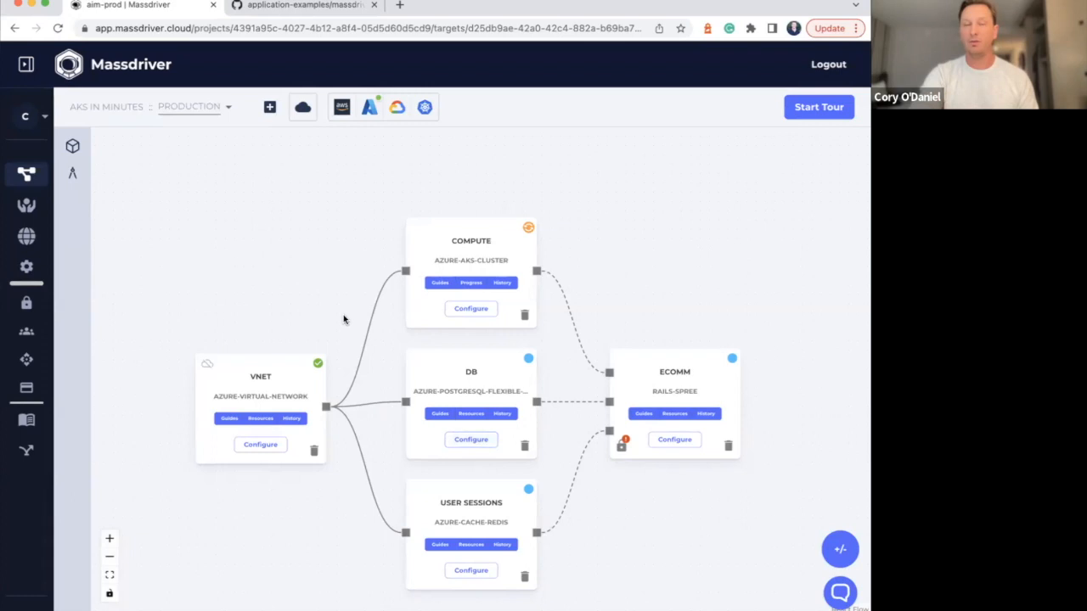
drag(342, 302, 333, 267)
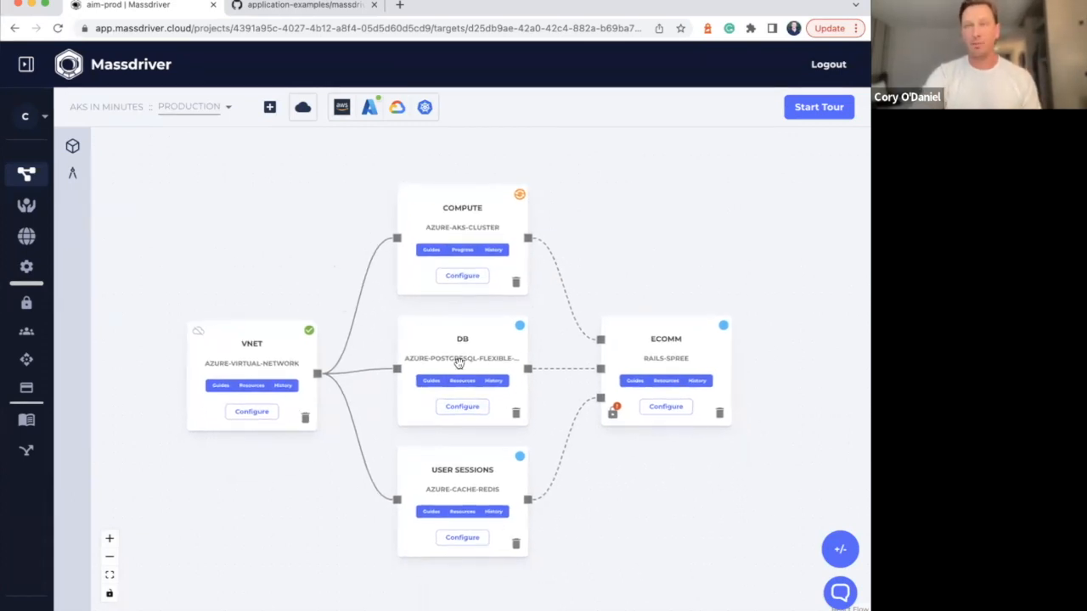
click(462, 406)
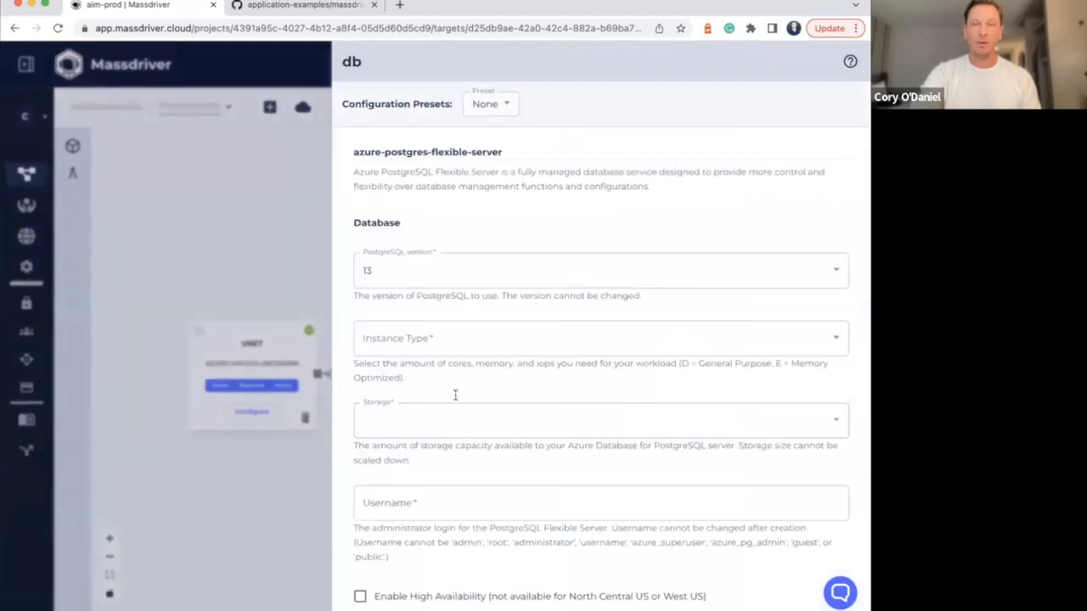
click(518, 114)
click(515, 162)
scroll(530, 236, down, 10)
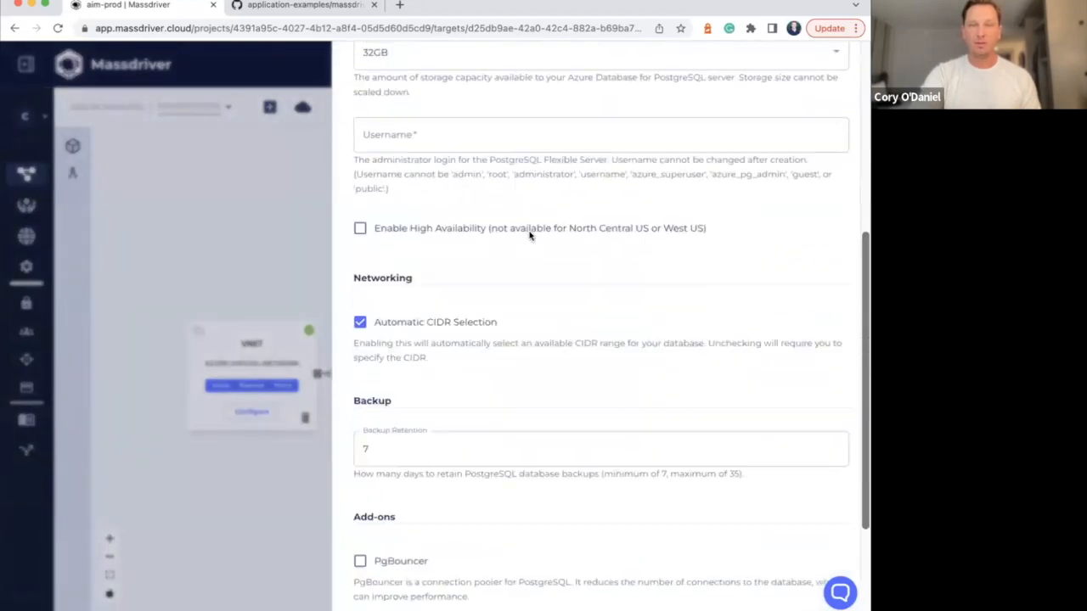
scroll(529, 236, up, 10)
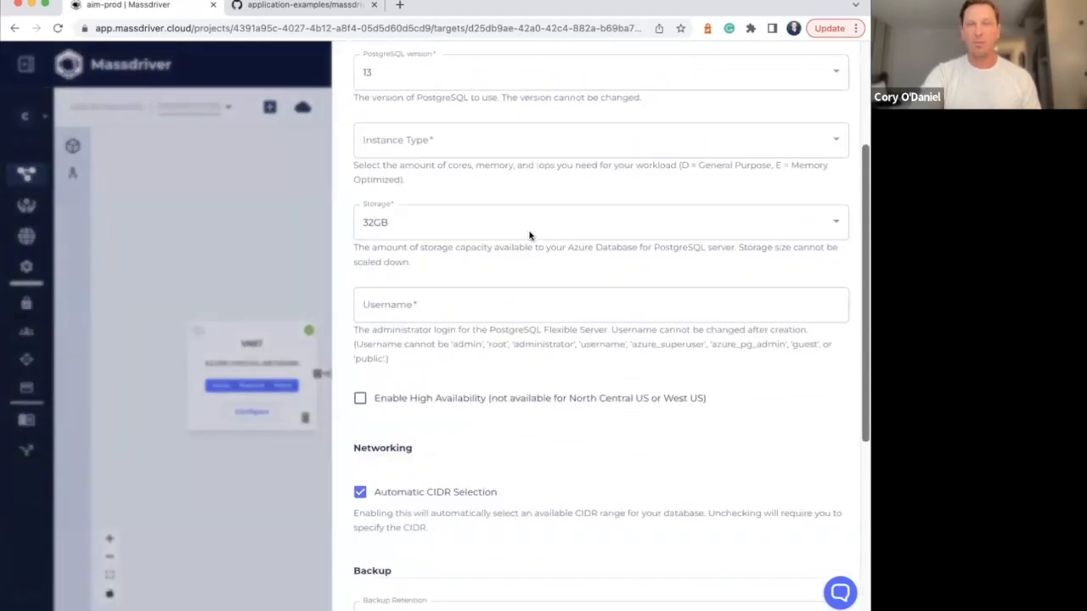
scroll(512, 235, up, 2)
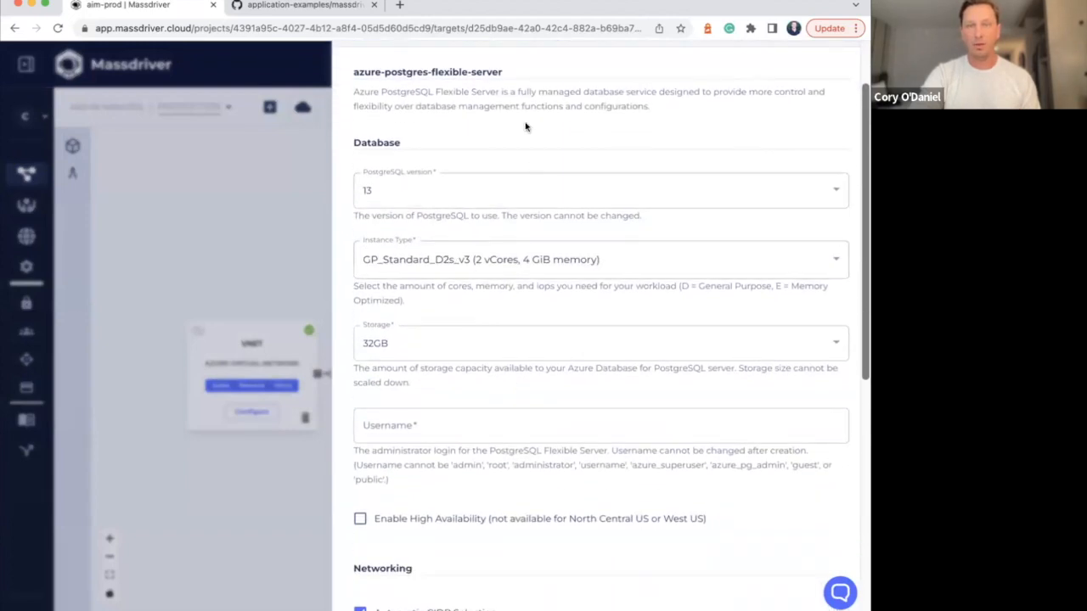
Set the PostgreSQL administrator username to spreestoreadmin and deploy the database
scroll(518, 129, down, 3)
click(451, 298)
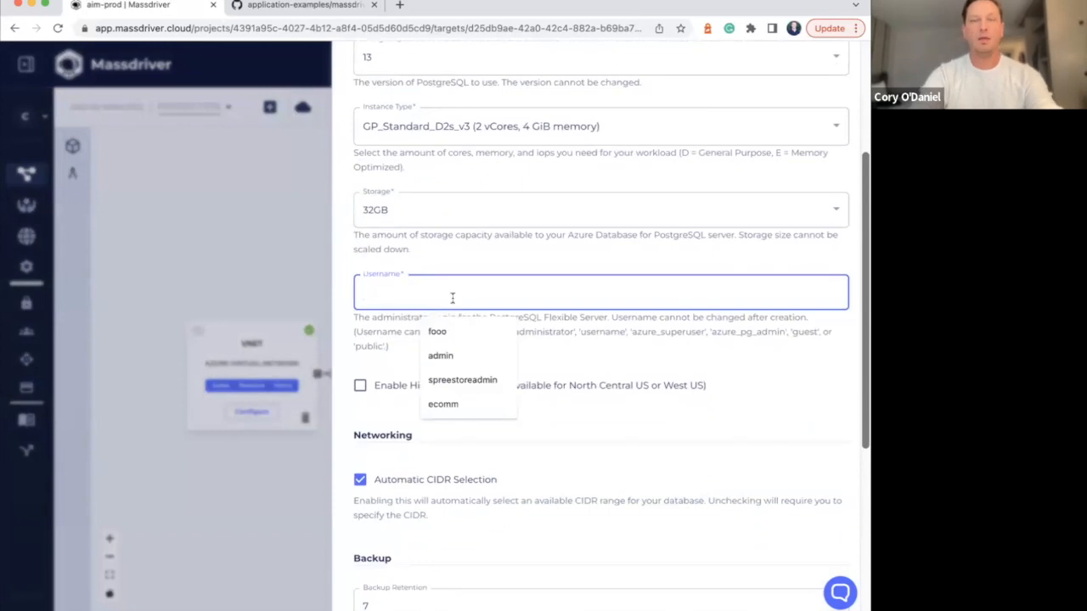
click(486, 381)
scroll(530, 360, down, 8)
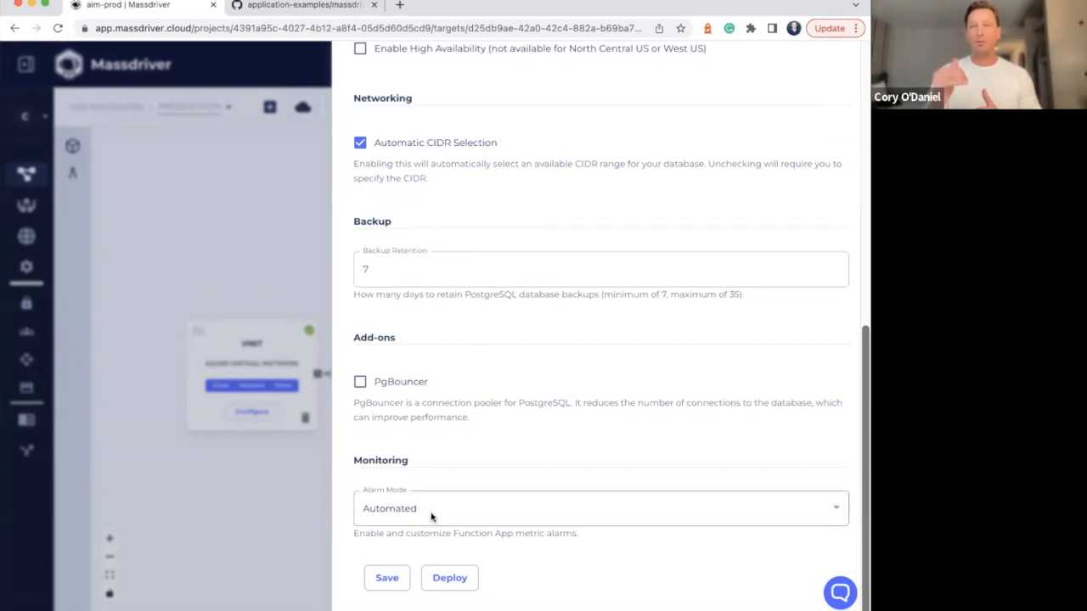
click(450, 577)
click(284, 528)
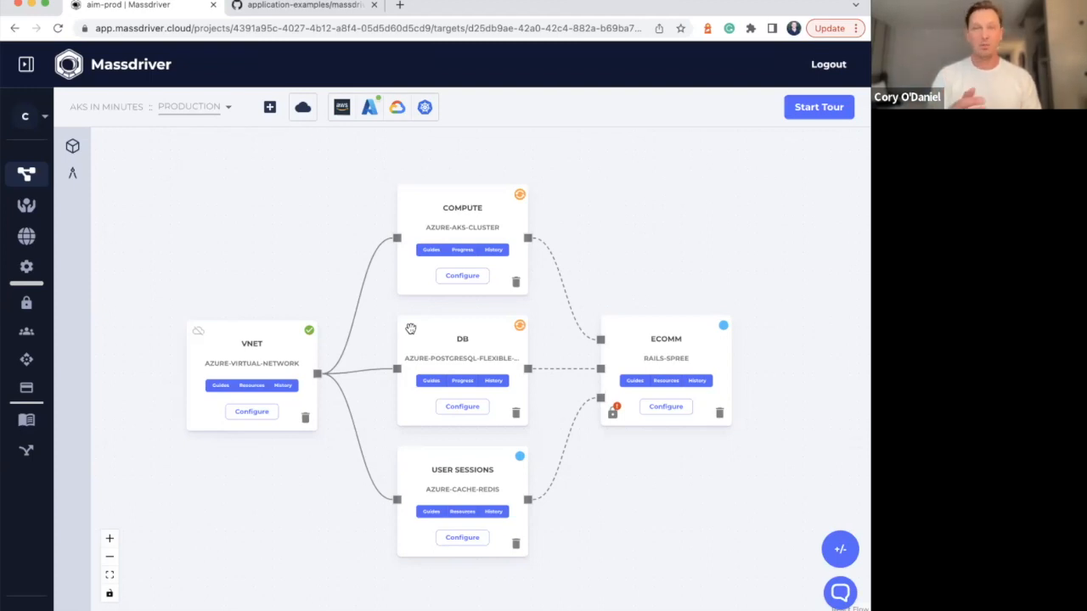
Apply the Development preset to the user sessions Redis cache and deploy it
click(462, 540)
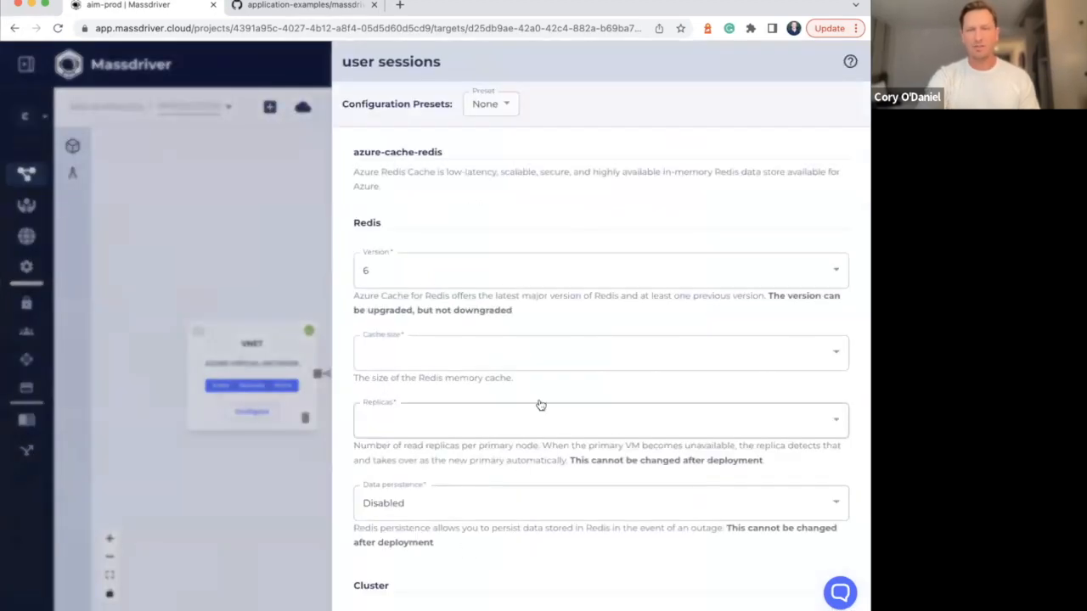
click(509, 106)
click(501, 163)
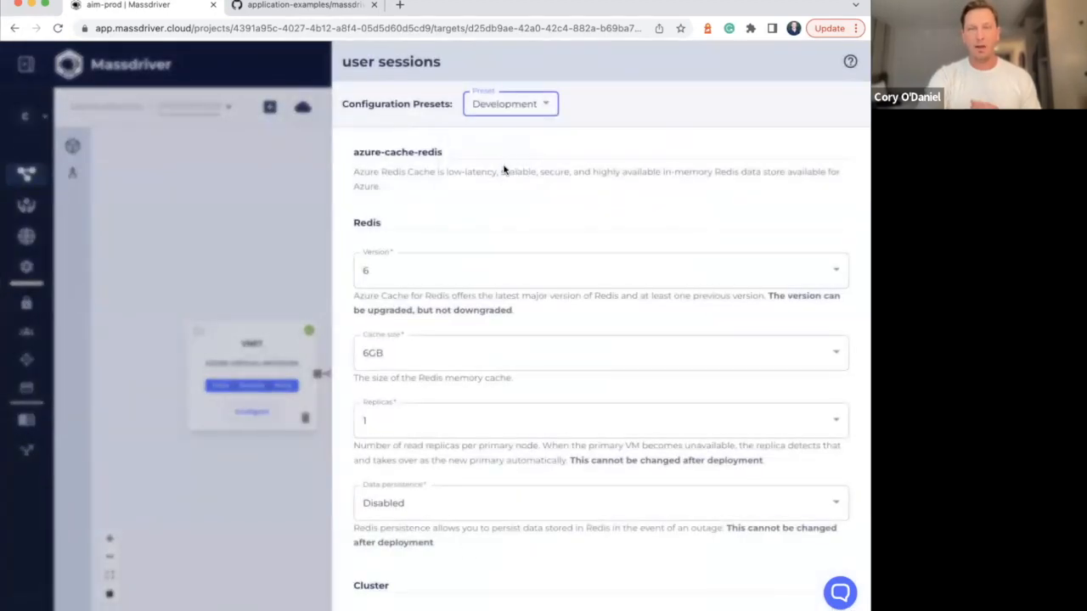
scroll(551, 204, down, 5)
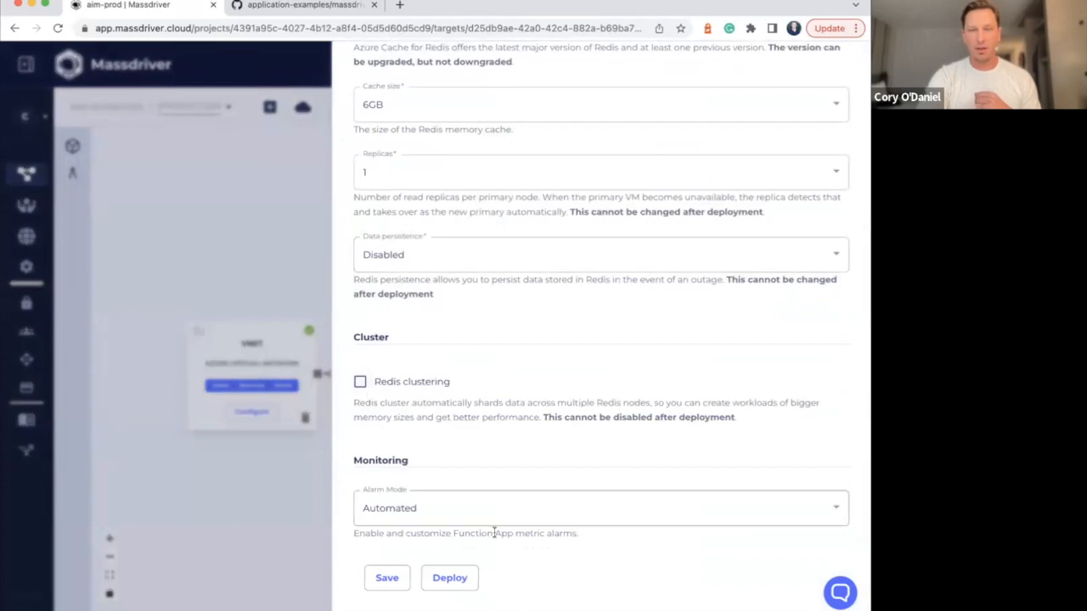
click(453, 580)
click(225, 476)
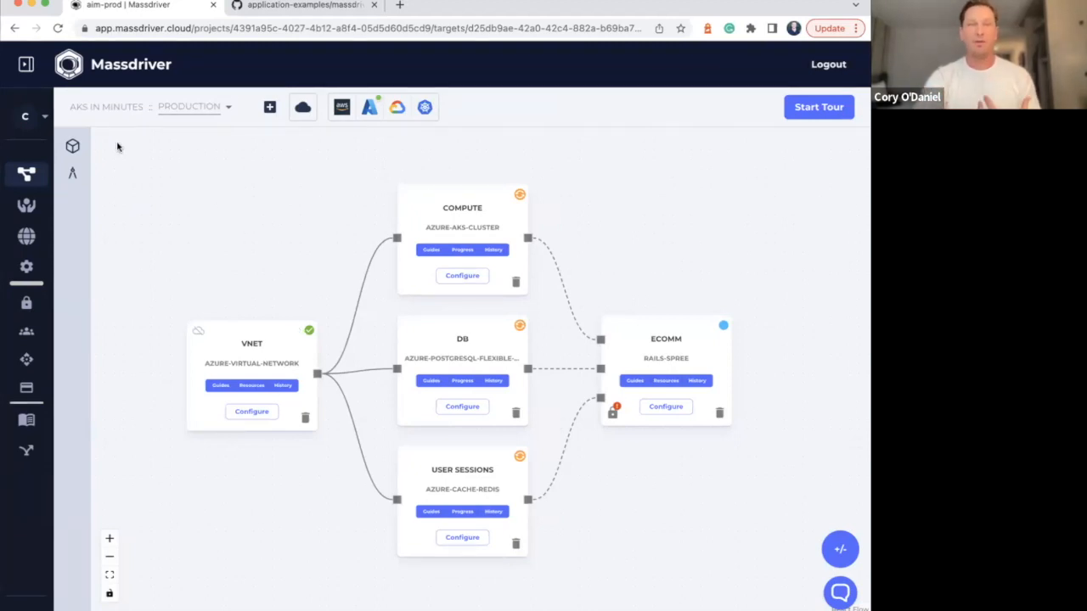
Filter the bundle library to Azure and open the public repository of the azure-cache-redis bundle
click(72, 146)
click(299, 183)
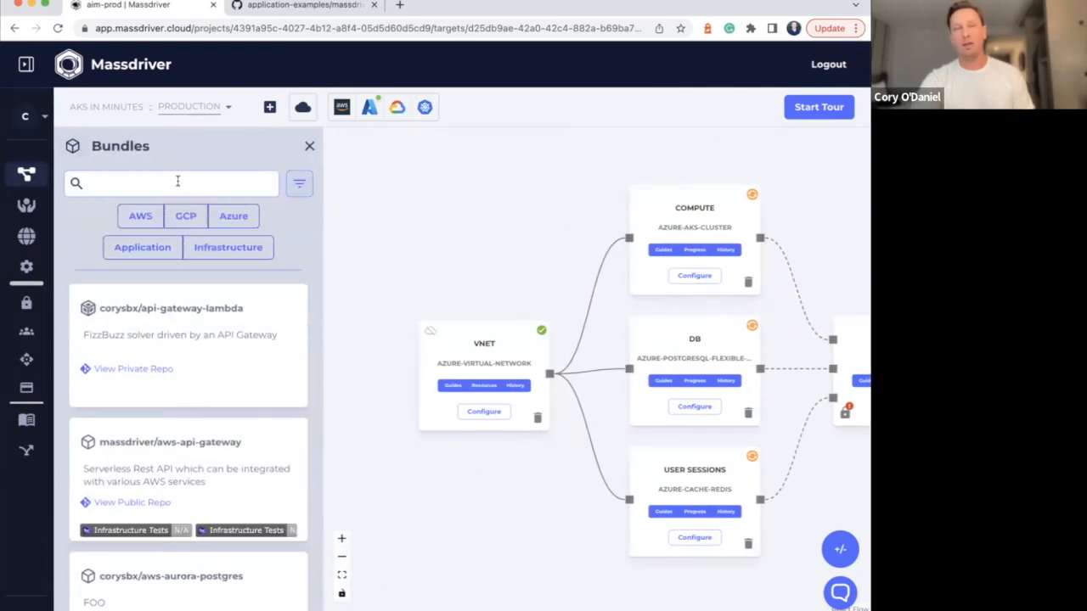
click(233, 215)
scroll(208, 306, down, 10)
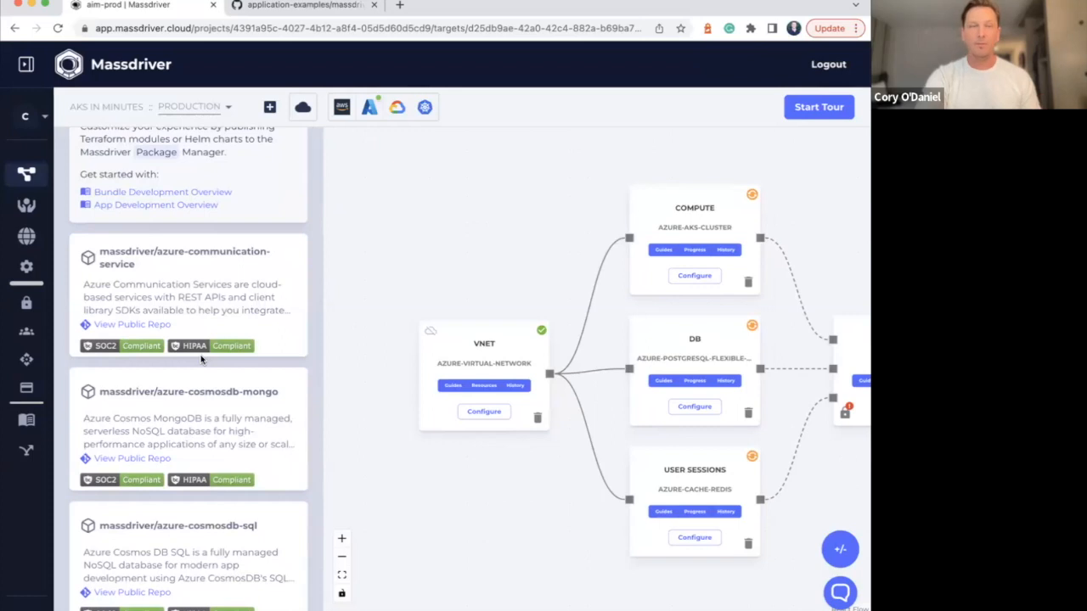
scroll(149, 360, up, 2)
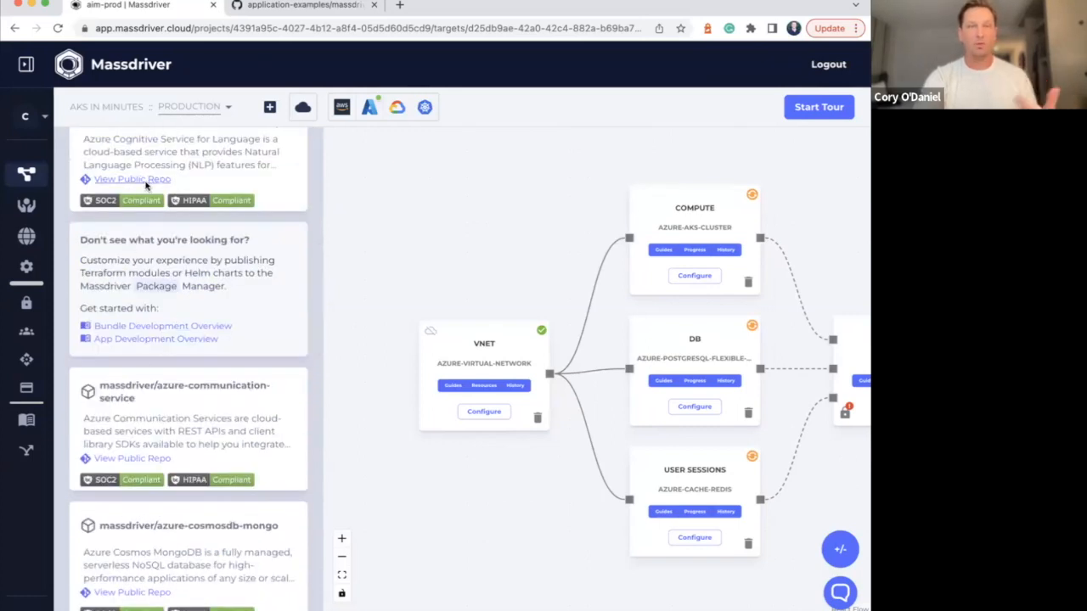
scroll(139, 239, up, 3)
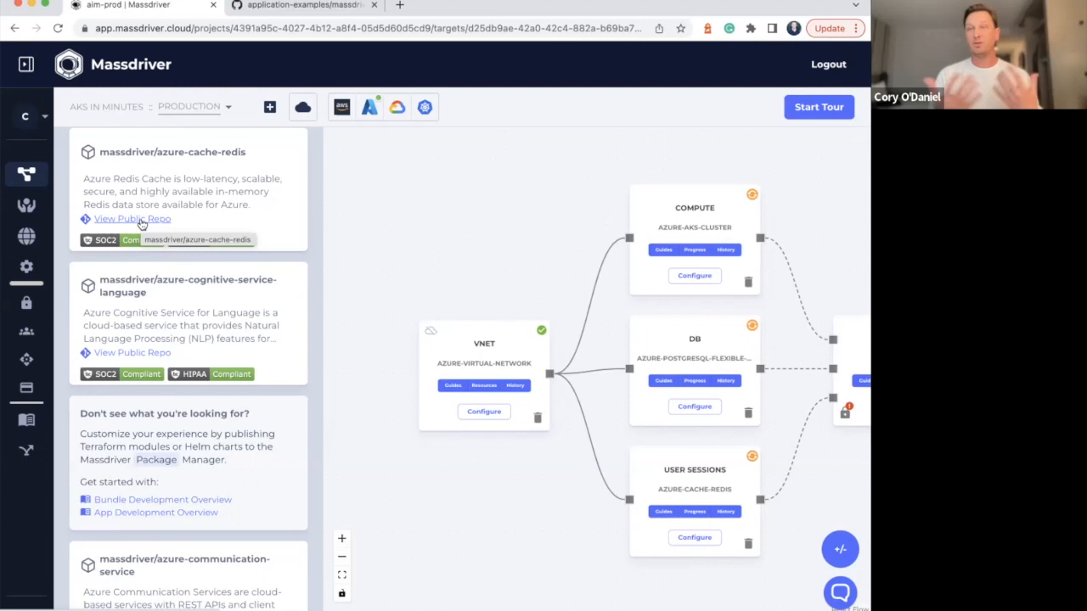
click(133, 219)
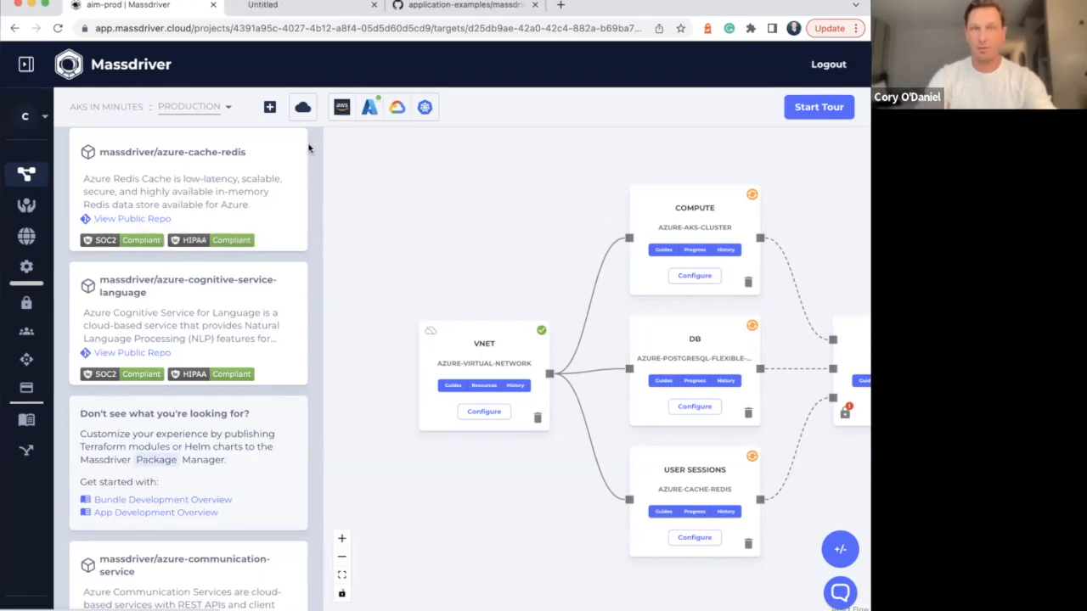
click(329, 12)
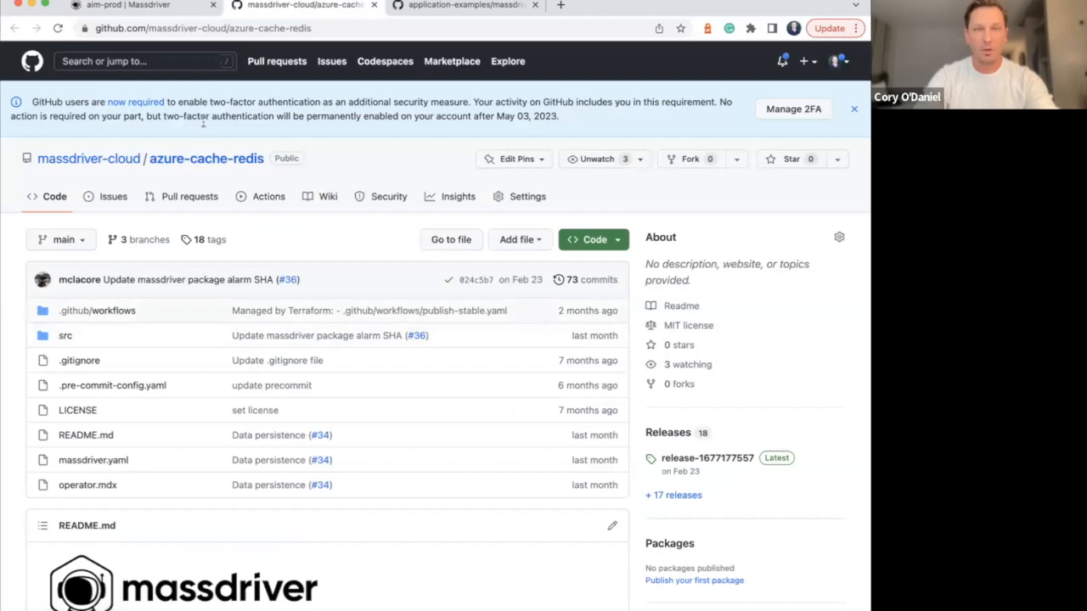
View the Terraform files in the azure-cache-redis repository's src folder and return to the repository root
scroll(231, 236, down, 2)
scroll(78, 140, down, 3)
click(65, 153)
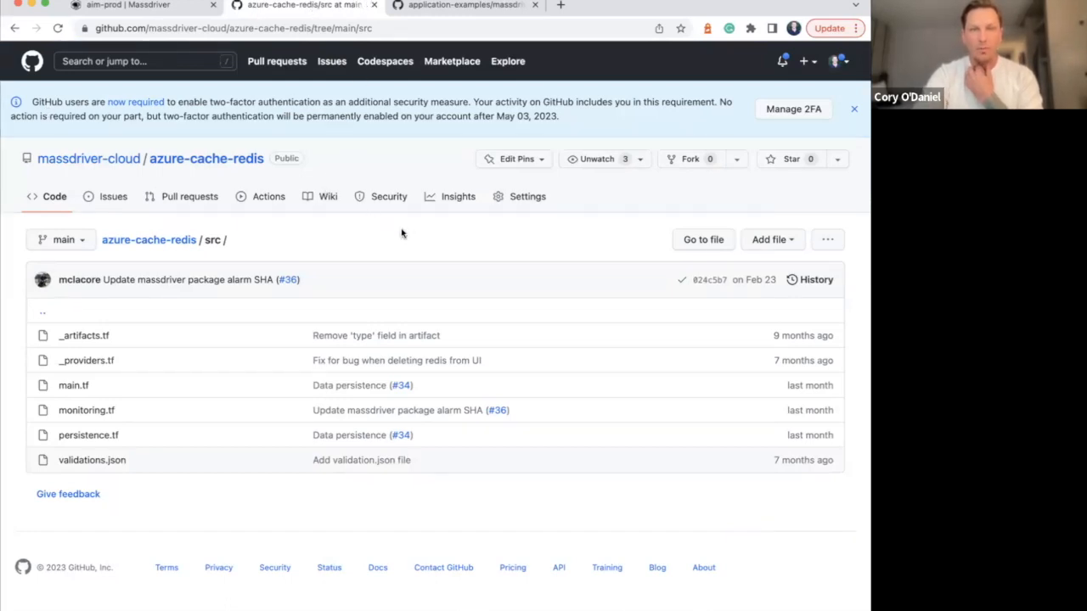
drag(0, 61, 138, 65)
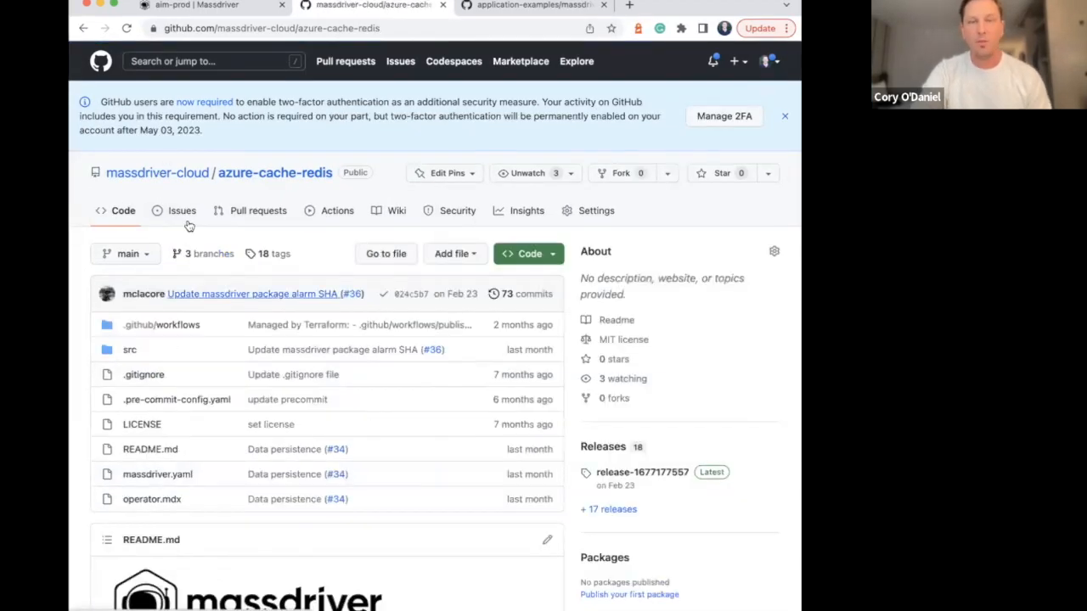
Review the security and compliance benchmarks in the azure-cache-redis README
scroll(260, 292, down, 9)
scroll(260, 292, down, 4)
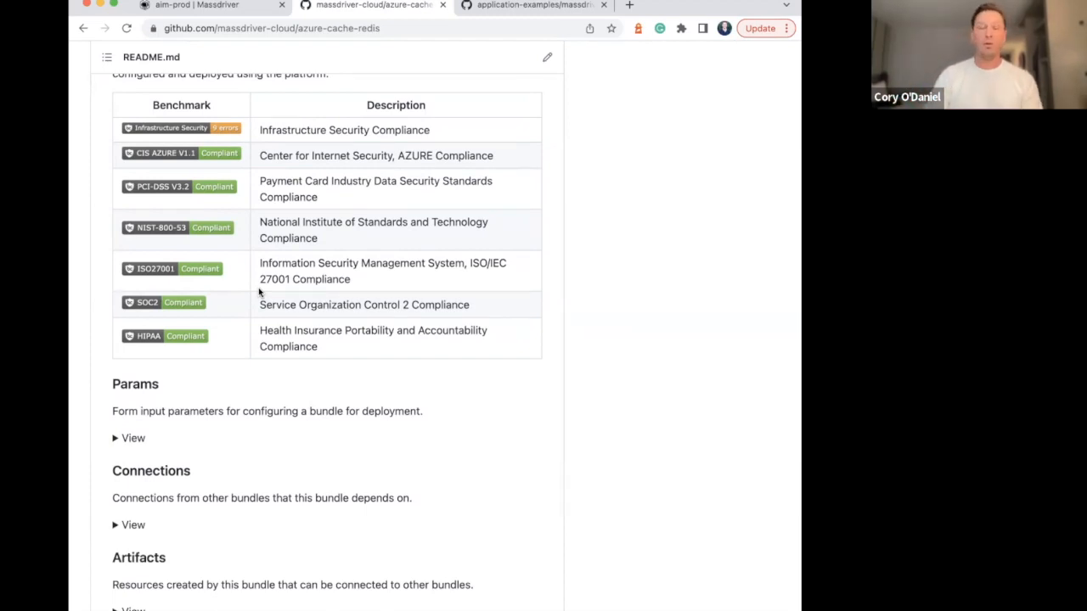
scroll(259, 293, up, 5)
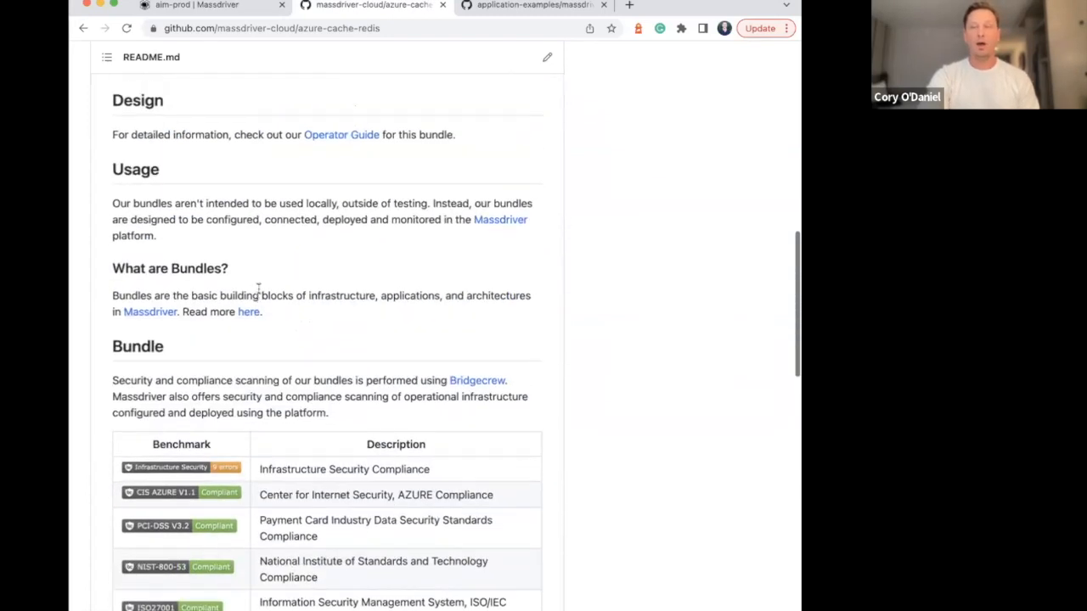
scroll(259, 292, up, 8)
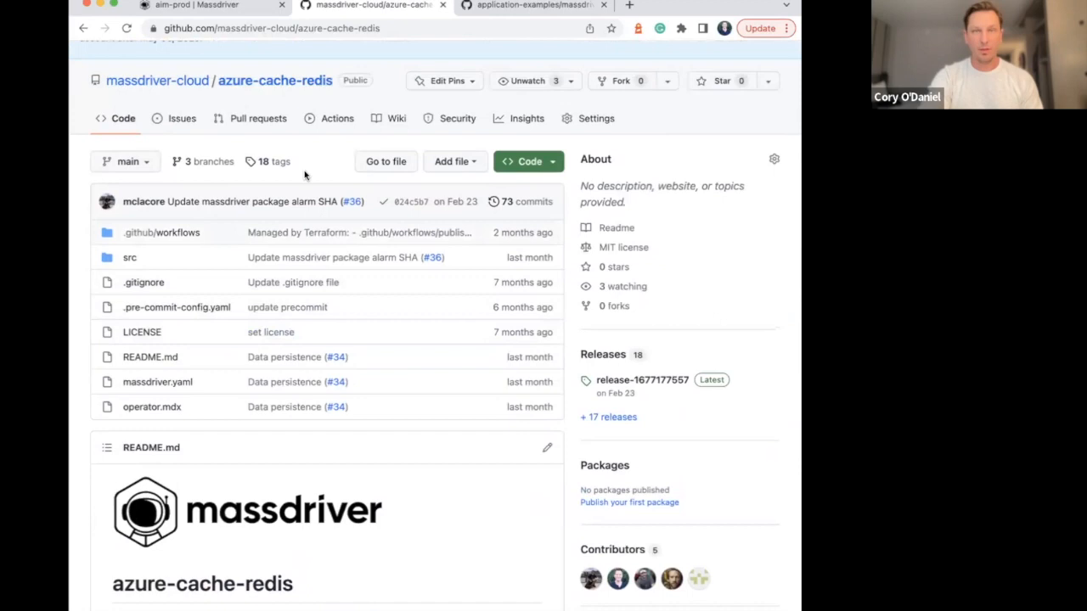
scroll(183, 127, up, 2)
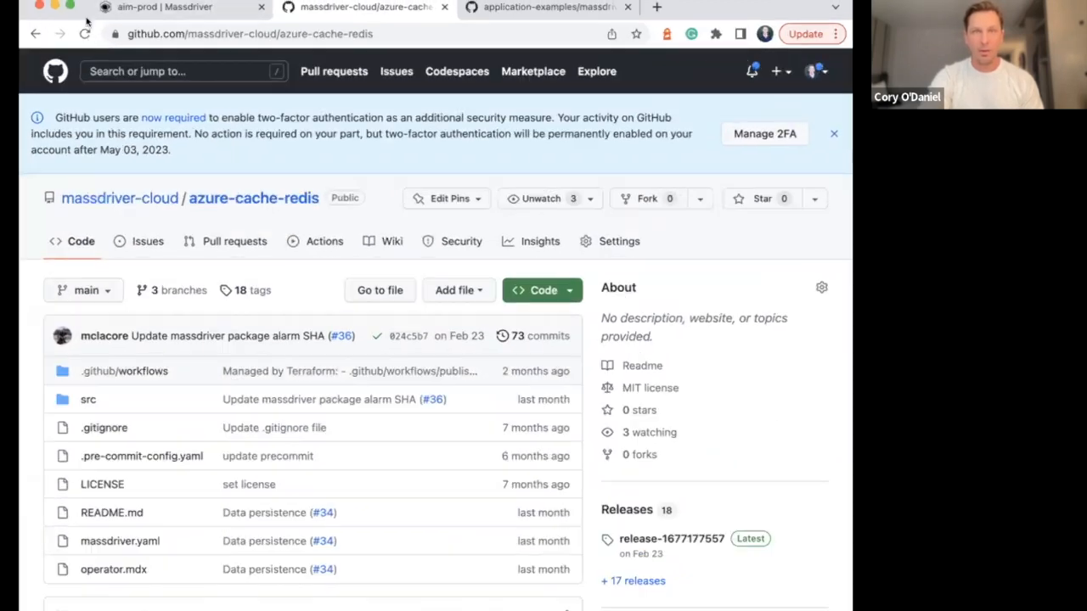
Return to the Massdriver bundle list and open the public repository of the azure-aks-cluster bundle
click(196, 5)
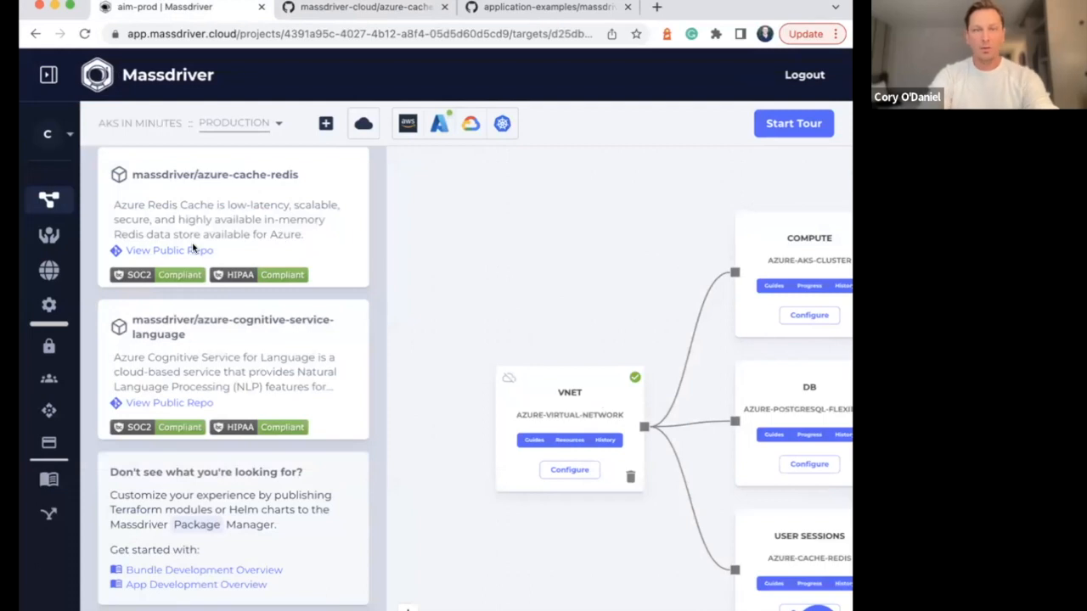
scroll(235, 291, up, 3)
scroll(169, 289, down, 1)
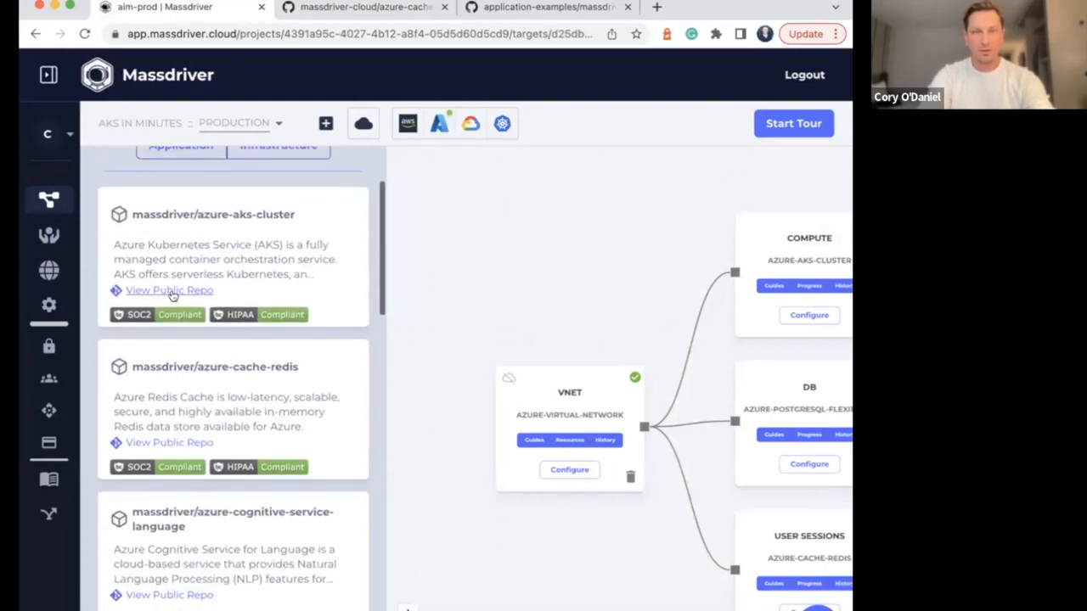
click(169, 289)
Locate the virtual network bundle in the Azure bundle list by searching the page for "vnet" and "network"
scroll(207, 369, down, 1)
scroll(208, 368, down, 7)
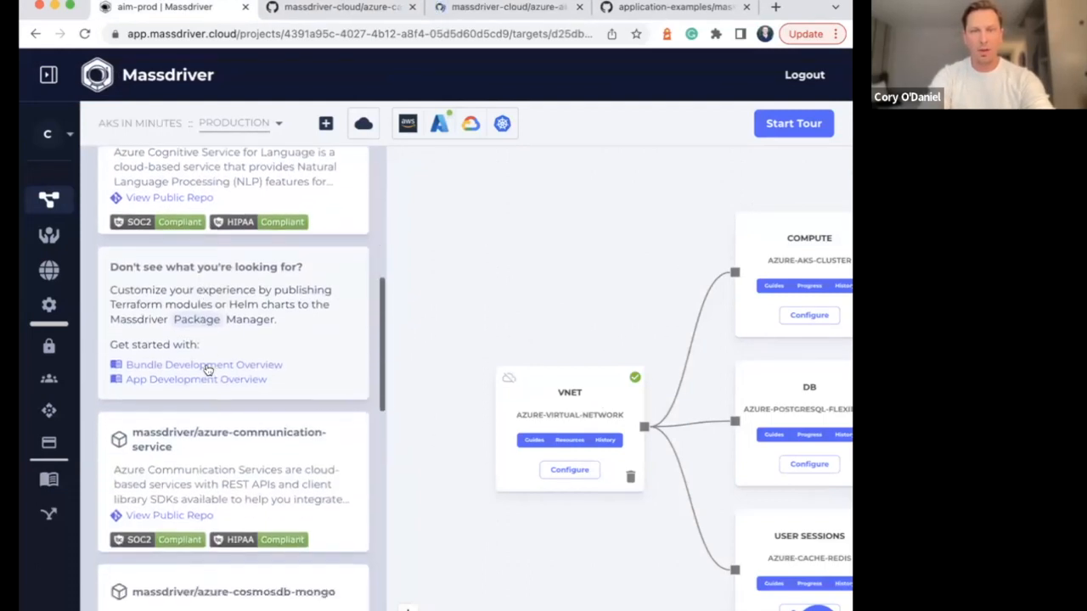
scroll(207, 369, down, 9)
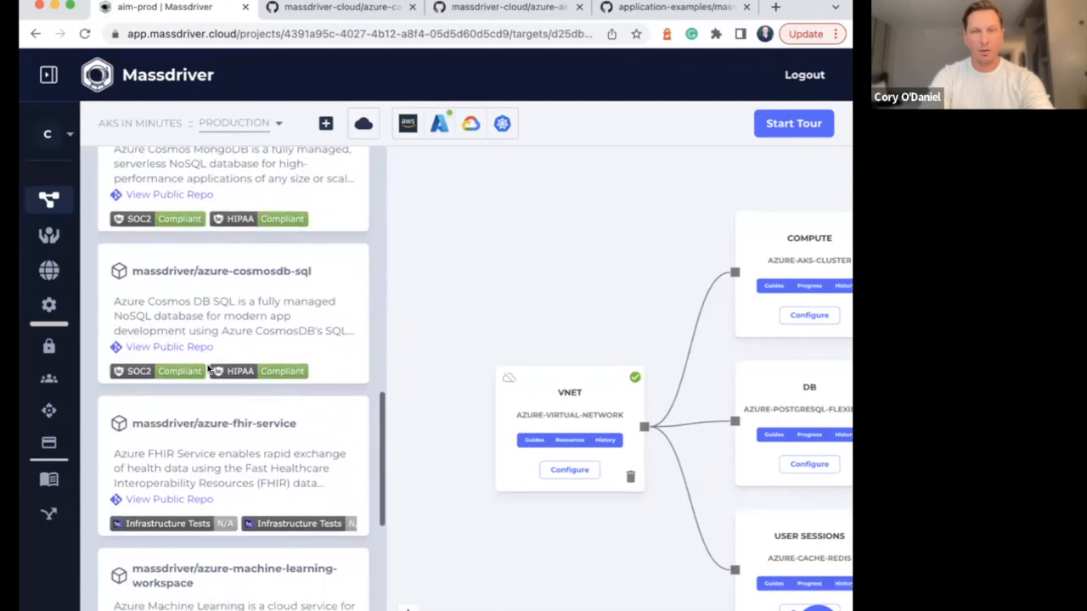
scroll(207, 368, down, 1)
key(super+f)
text(vnet)
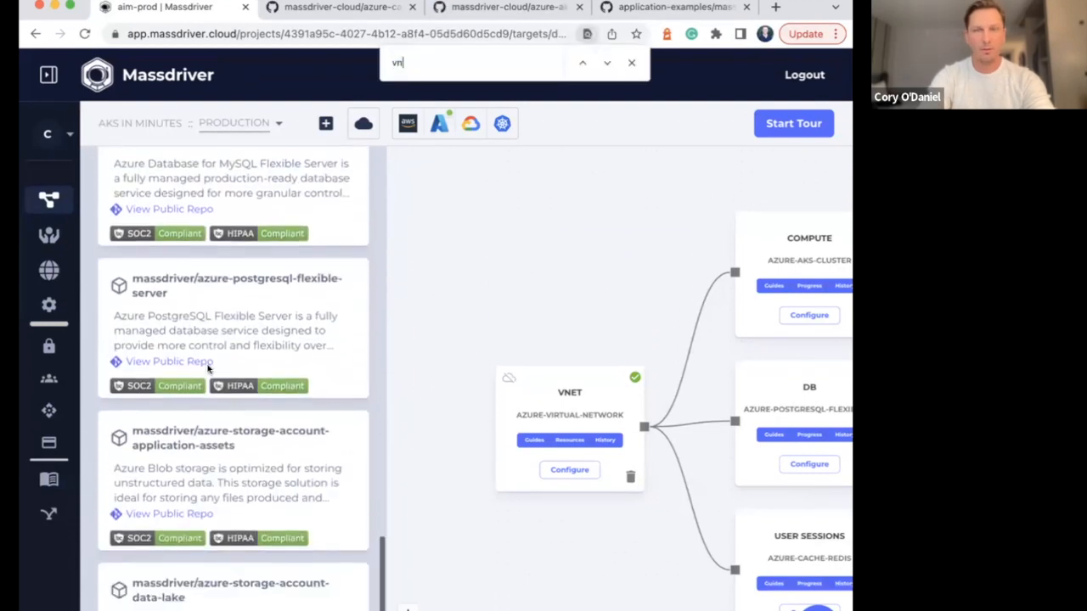
scroll(208, 369, down, 2)
text(network)
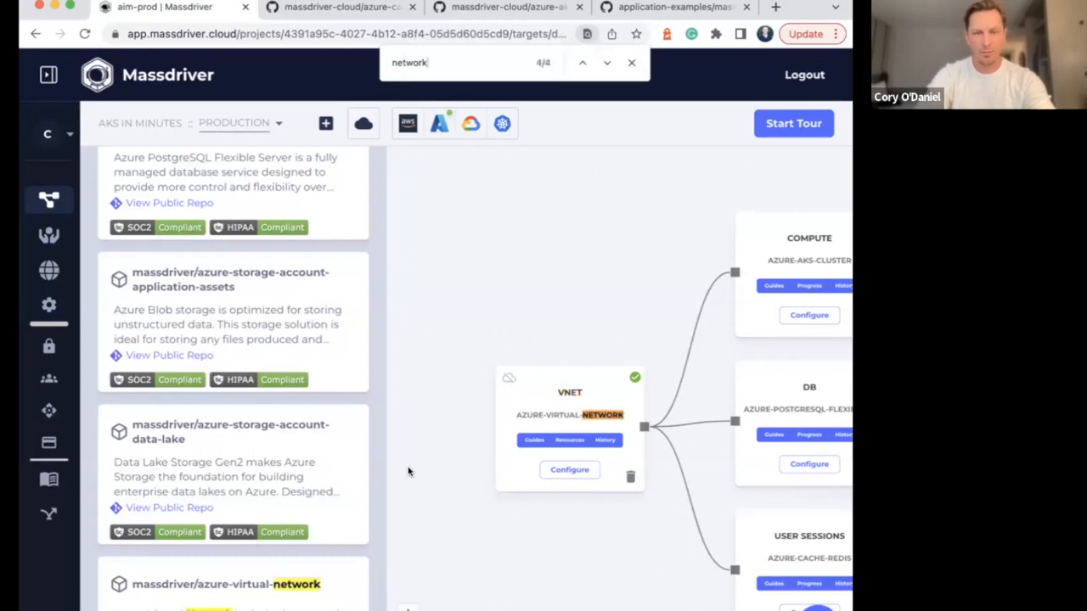
click(631, 63)
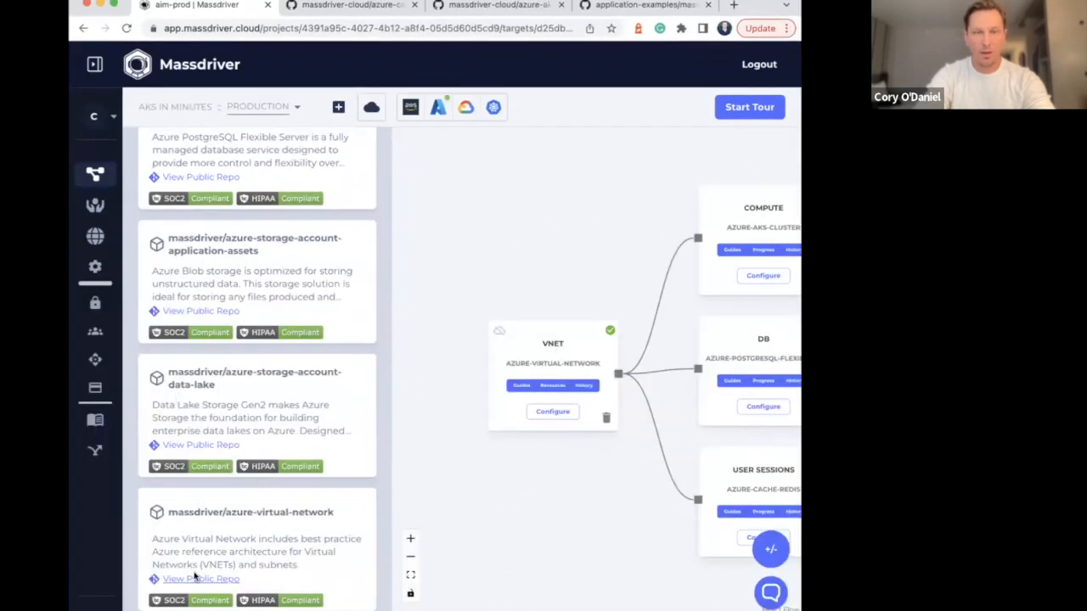
Open the azure-virtual-network bundle's public repository and go to its src folder
super+click(209, 581)
click(533, 6)
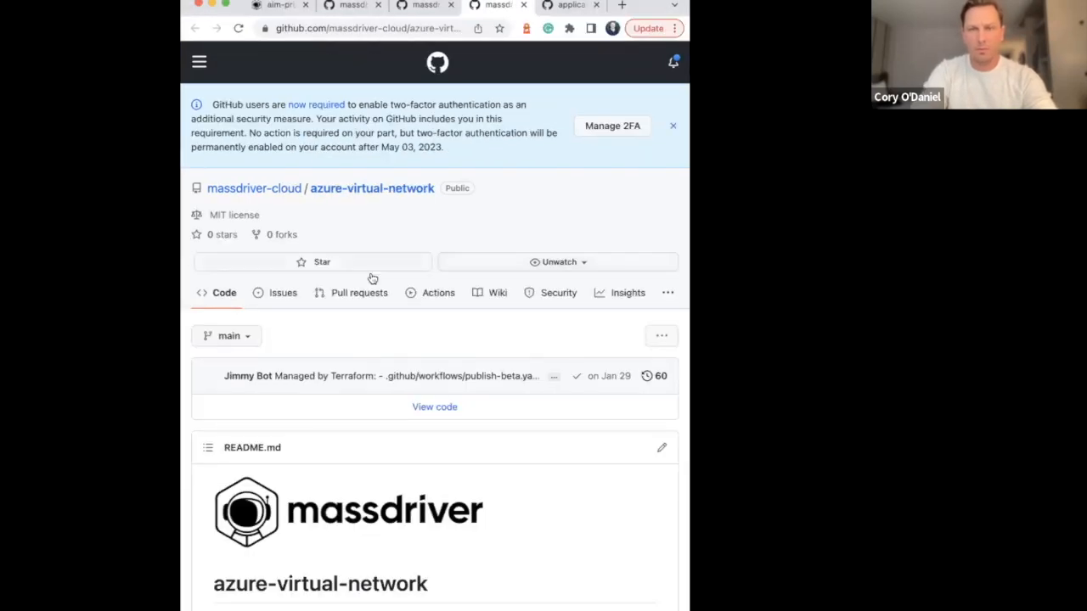
scroll(371, 277, down, 3)
click(431, 218)
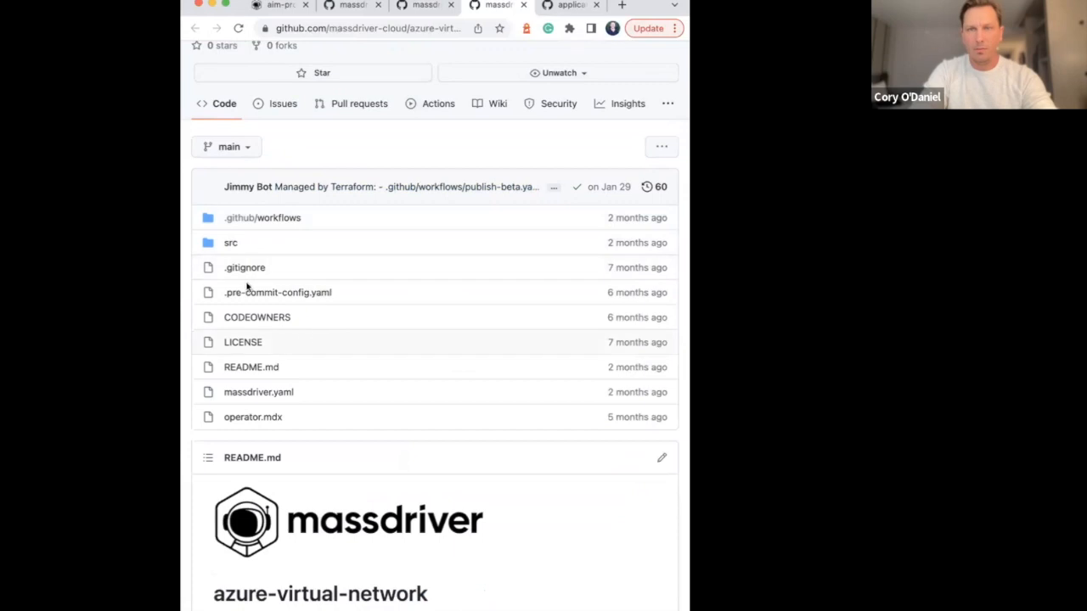
click(230, 245)
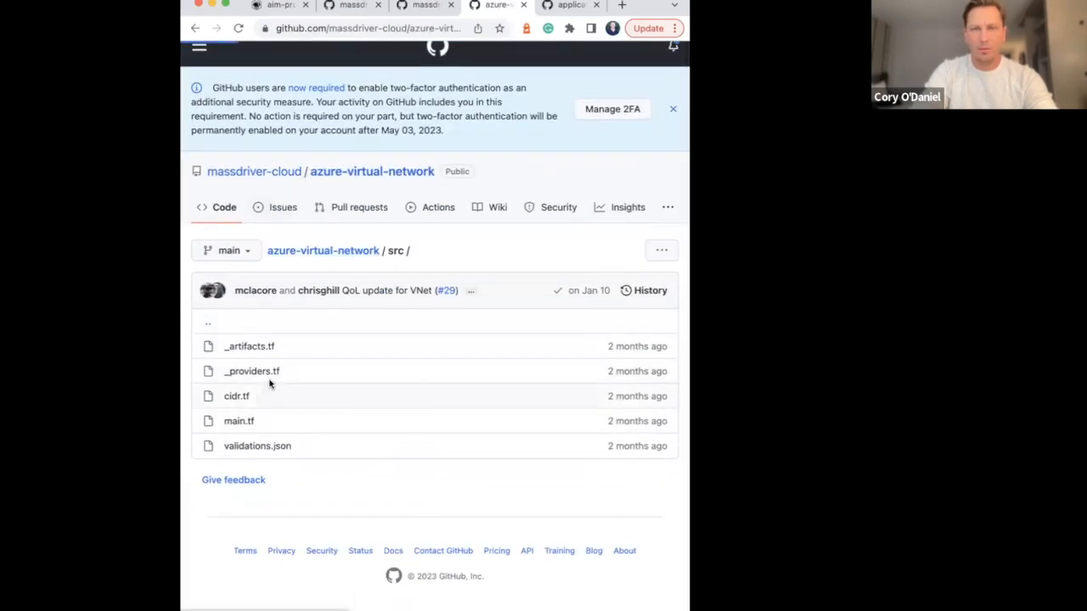
Open main.tf in the azure-virtual-network src folder and review its resource group, virtual network and subnet definitions
click(195, 29)
click(182, 106)
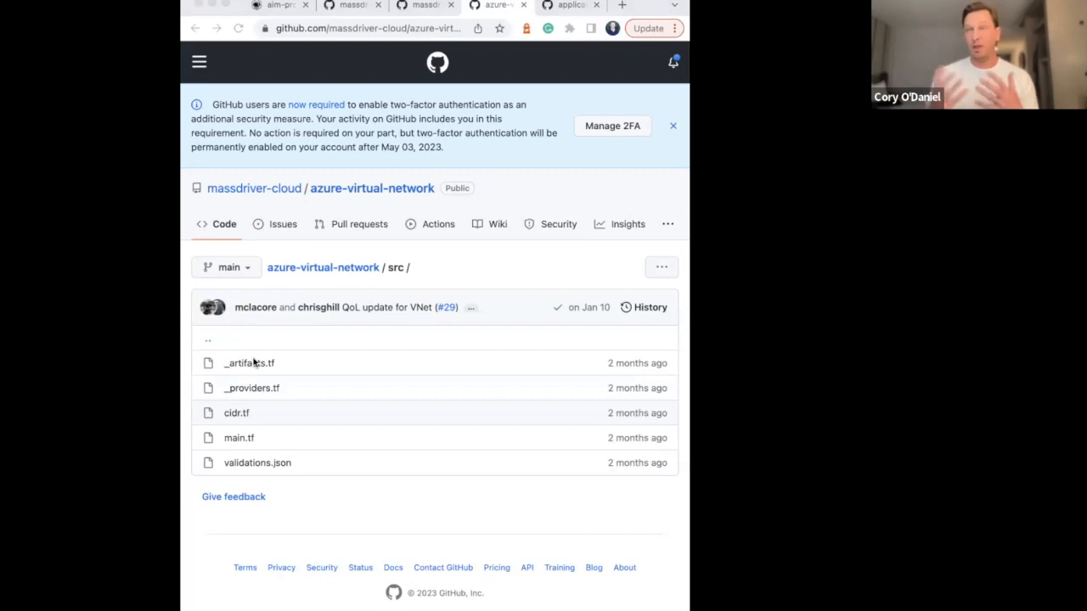
click(245, 440)
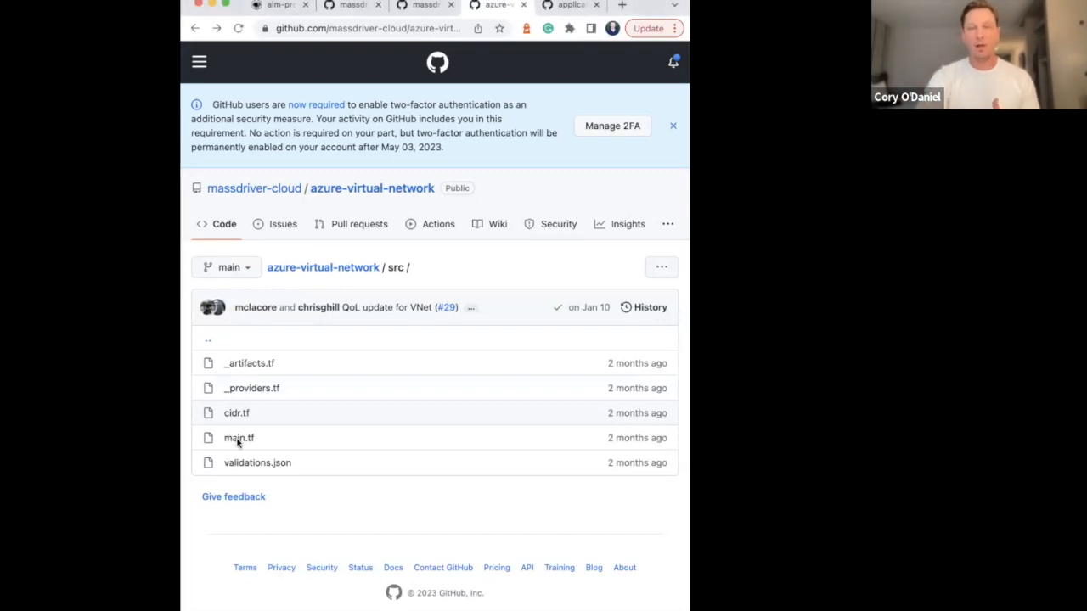
scroll(293, 400, down, 5)
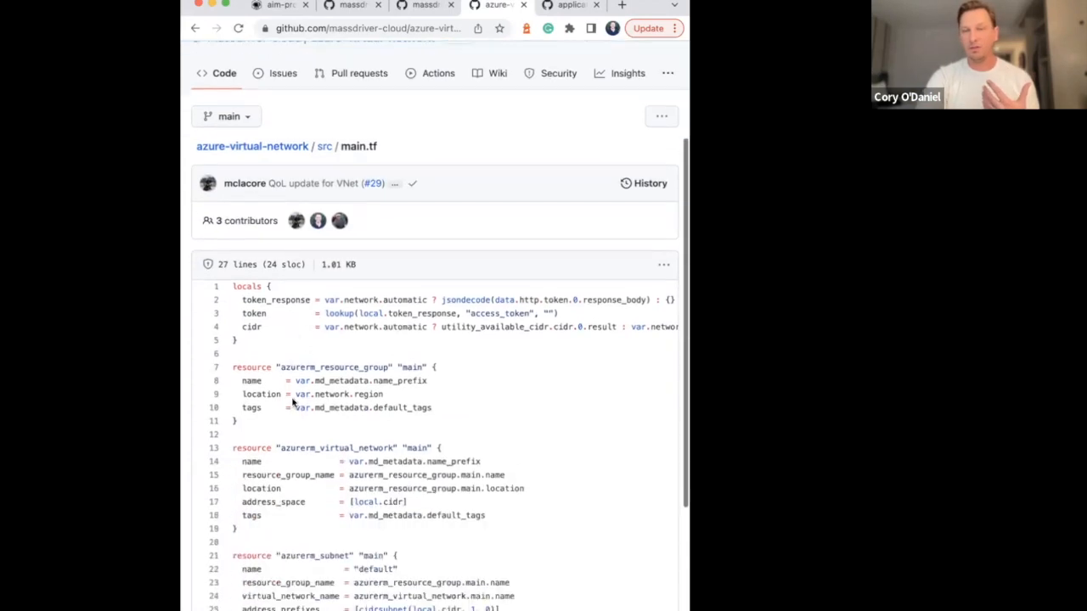
scroll(293, 397, down, 1)
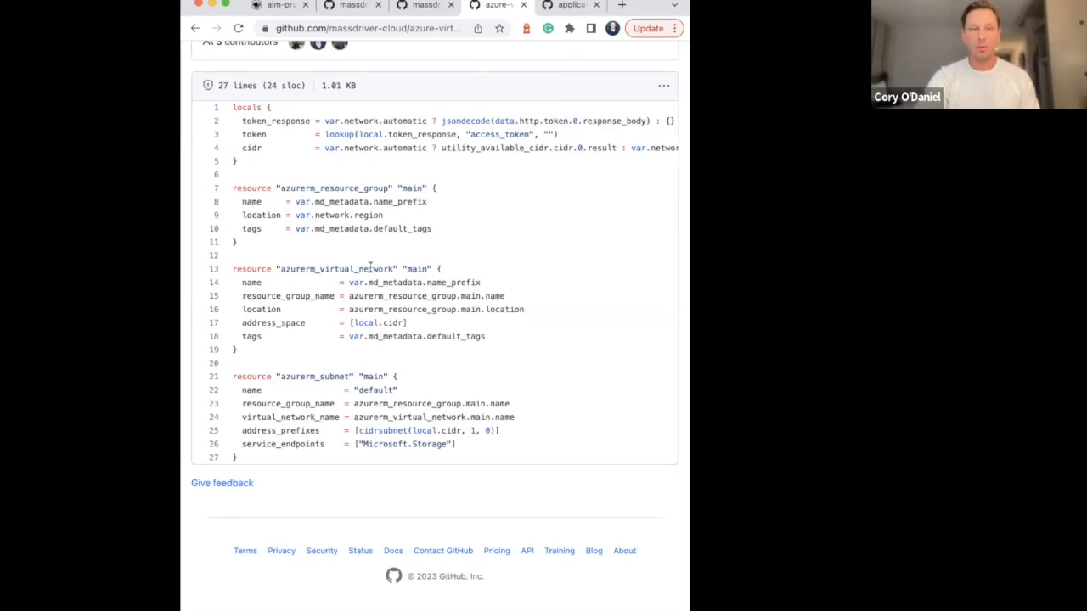
Return to the azure-aks-cluster repository, review the compliance benchmarks in its README, and look over the repository's file list
click(431, 7)
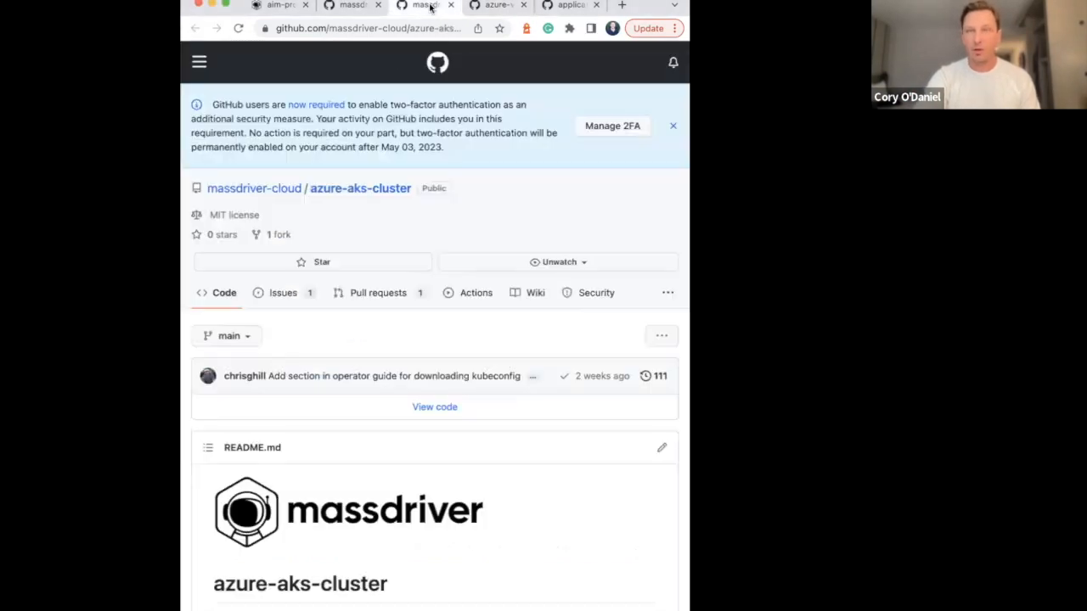
scroll(309, 260, down, 10)
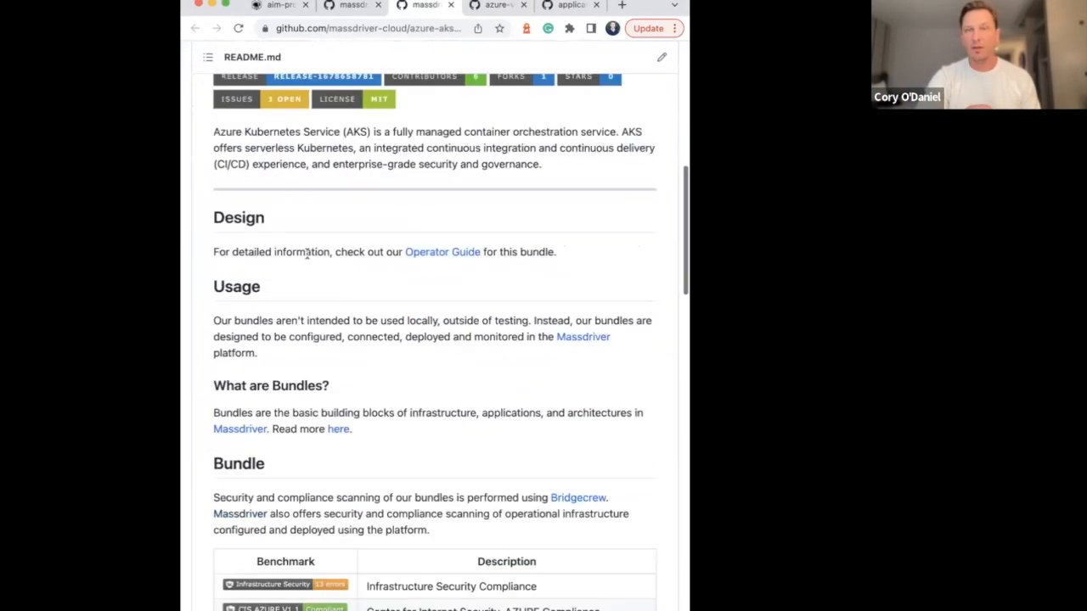
scroll(308, 261, up, 2)
scroll(308, 259, down, 8)
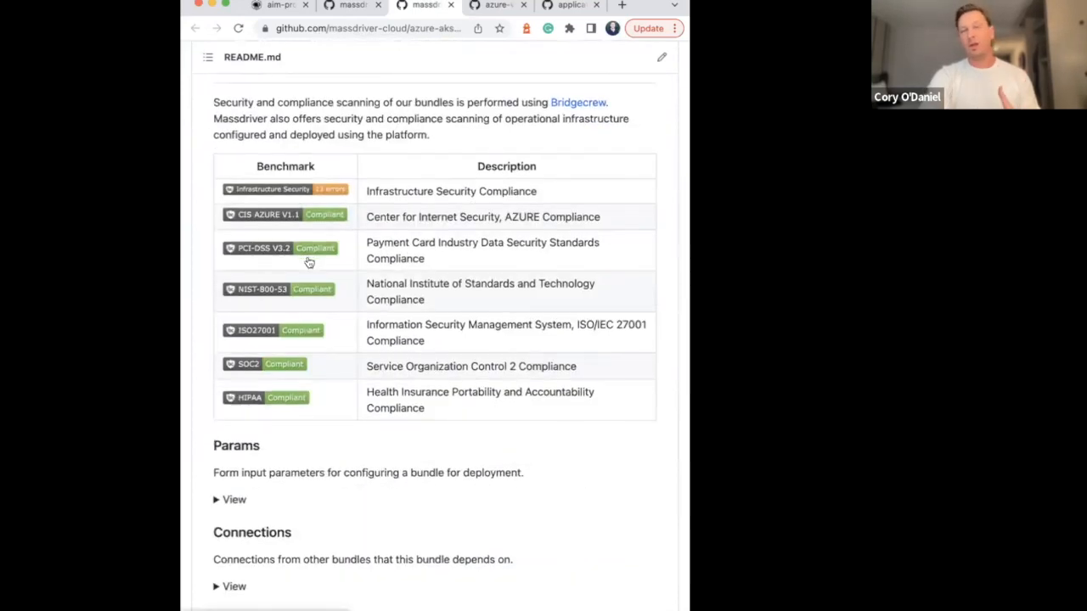
scroll(354, 140, up, 5)
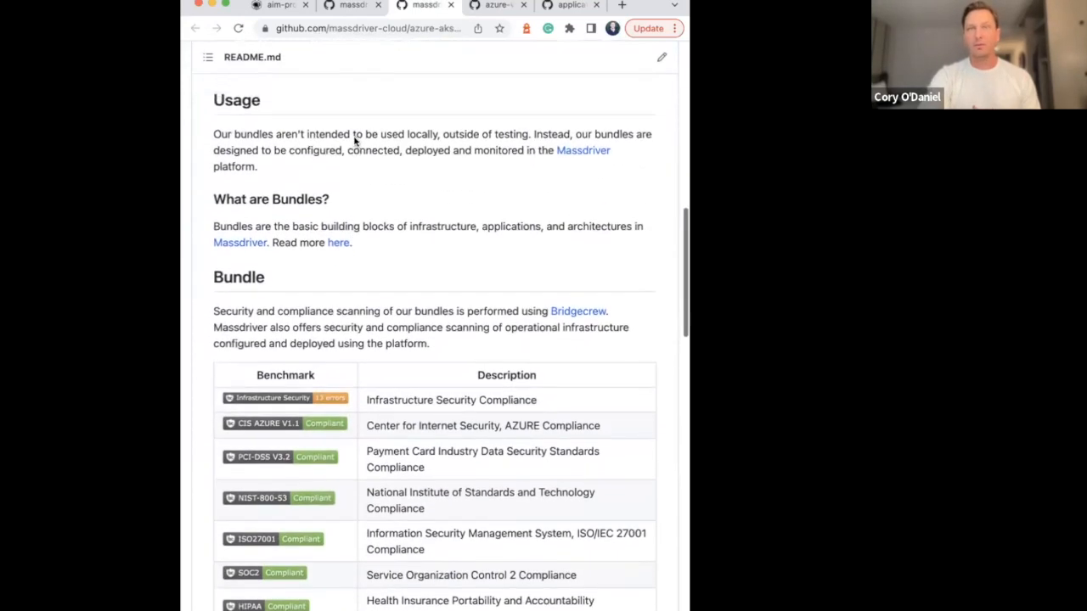
scroll(354, 140, down, 2)
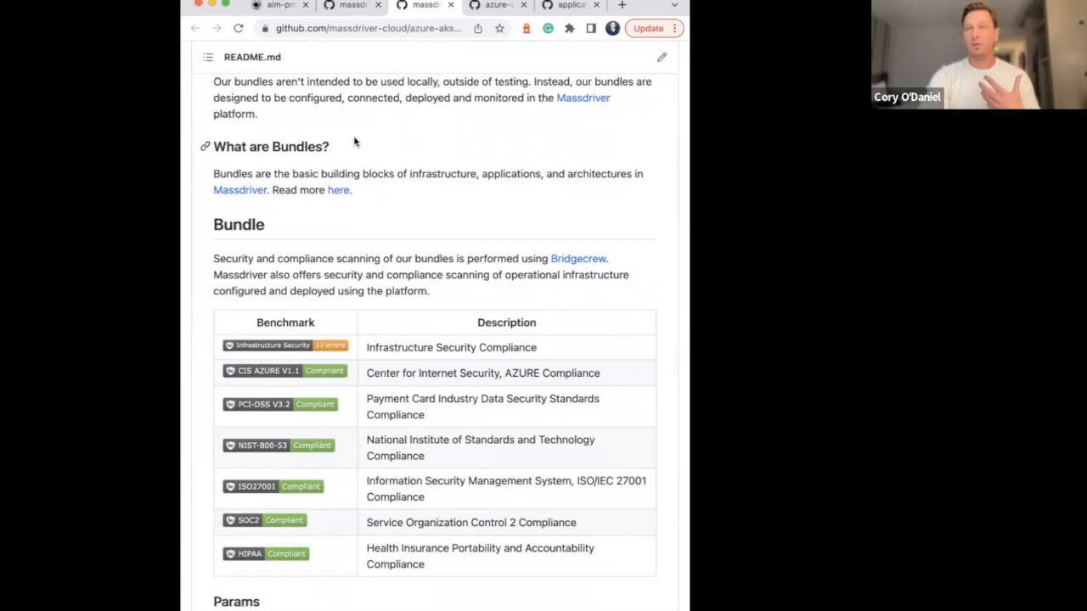
scroll(306, 197, up, 5)
scroll(312, 197, up, 10)
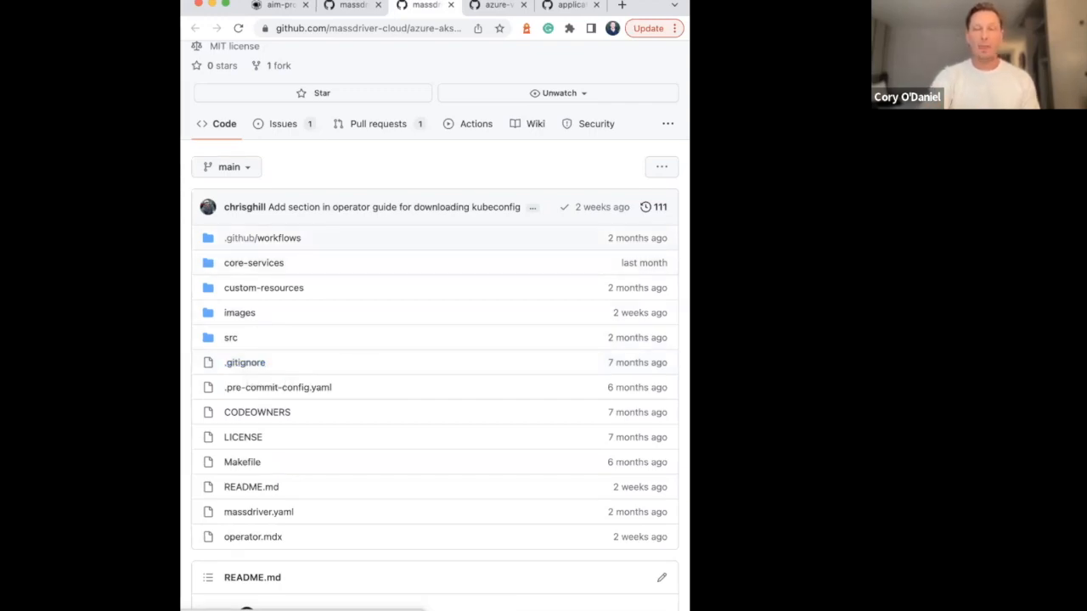
Widen the browser window to show more of the azure-aks-cluster repository page
key(super+Tab)
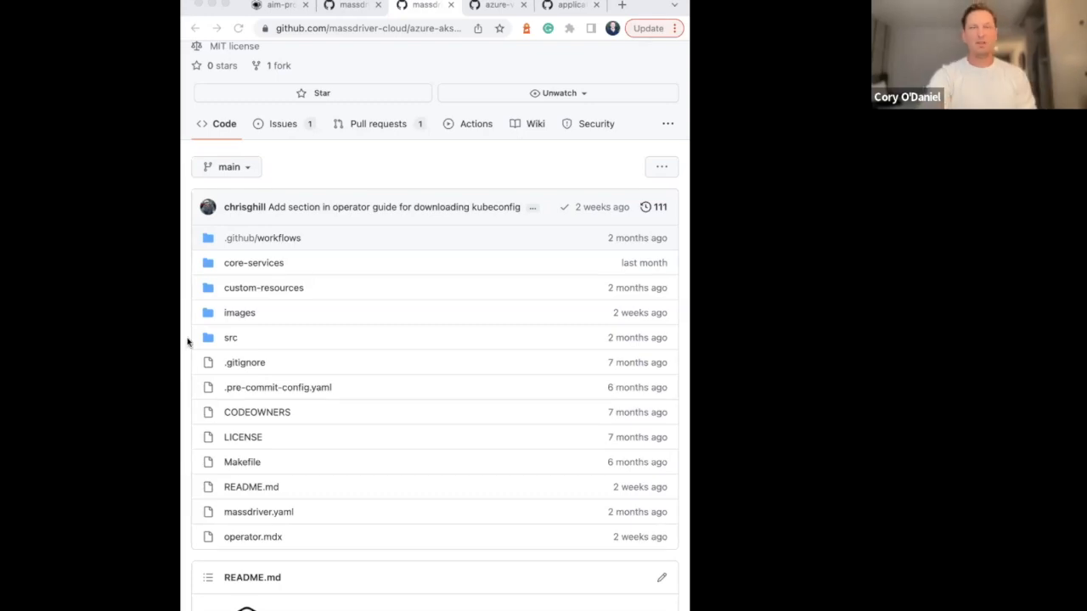
click(319, 166)
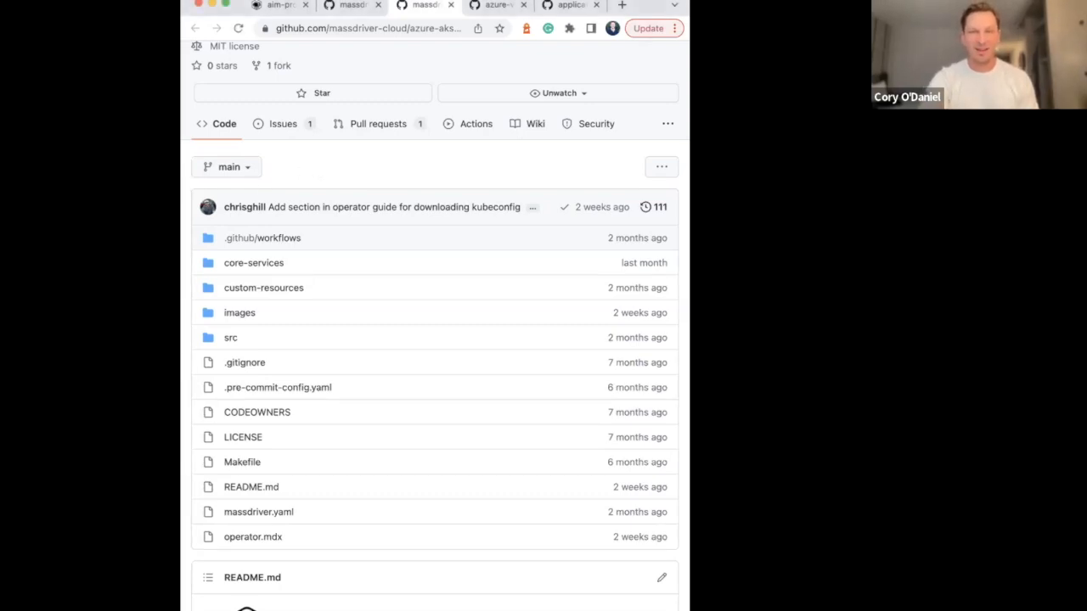
drag(187, 188, 163, 188)
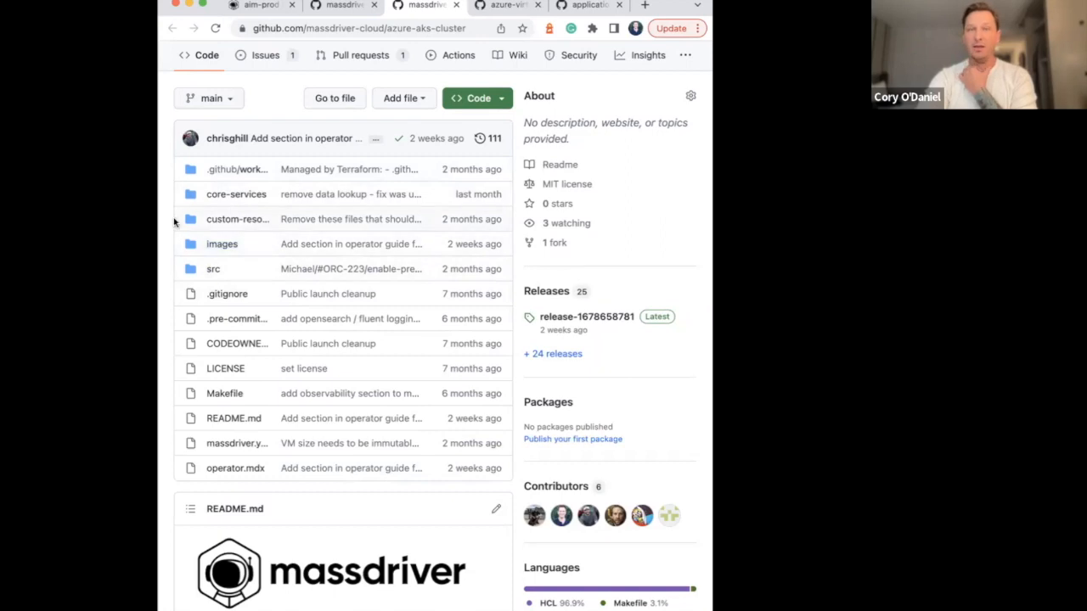
scroll(185, 113, up, 1)
scroll(185, 113, up, 3)
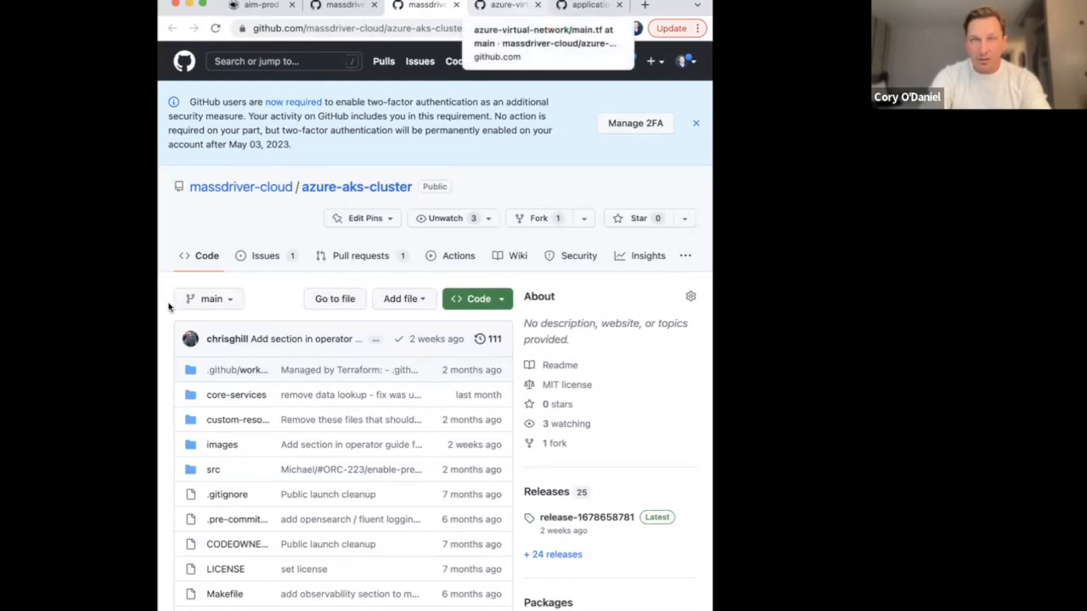
Go back to the Massdriver Production canvas, close the bundle list, and reload the page to refresh the deployment statuses
click(268, 7)
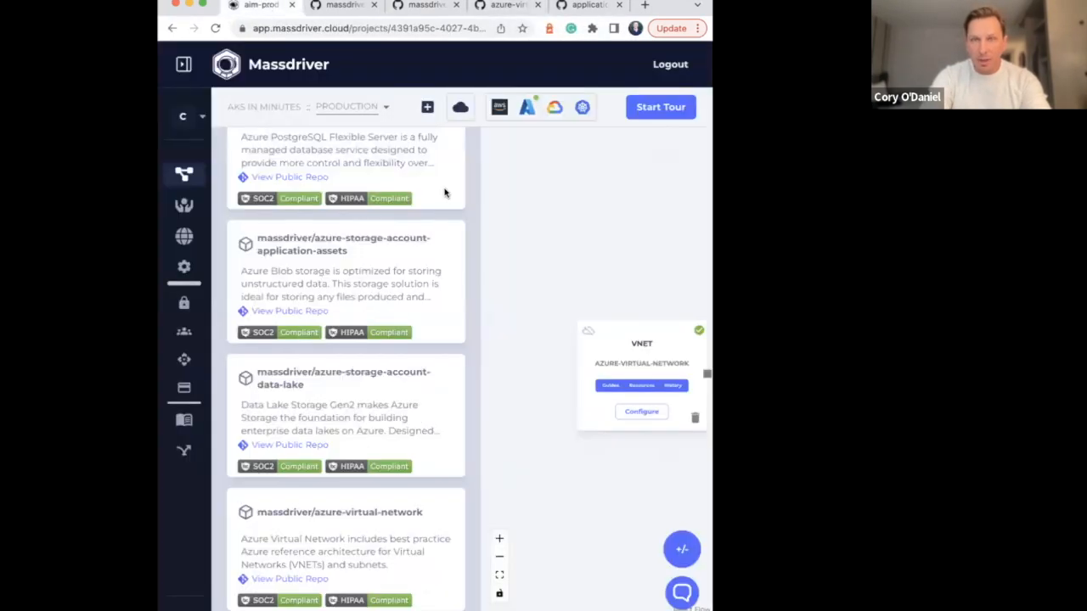
scroll(444, 189, up, 10)
scroll(454, 172, up, 3)
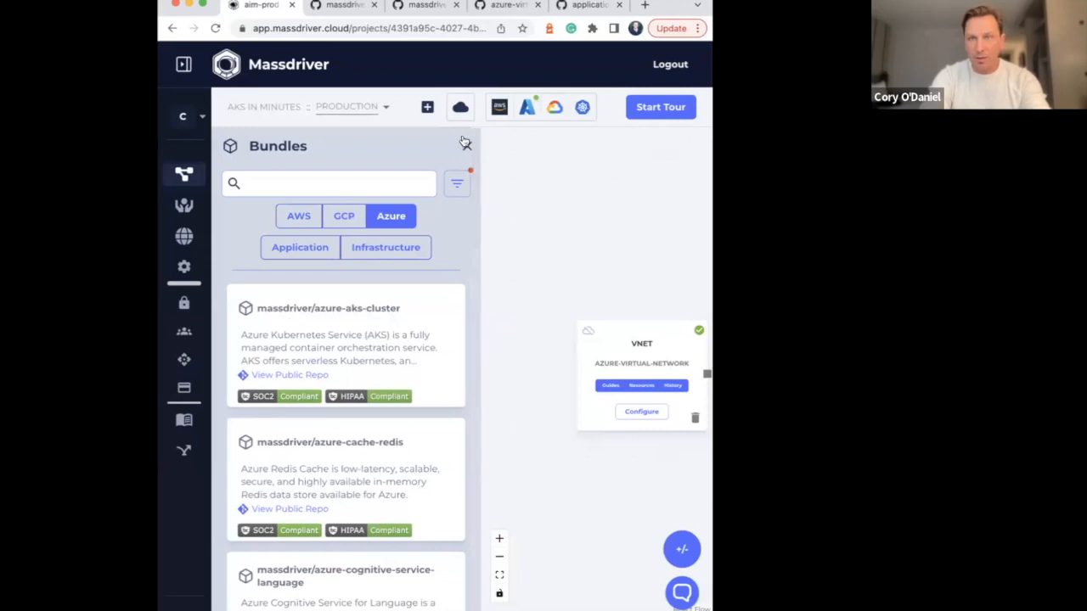
click(465, 141)
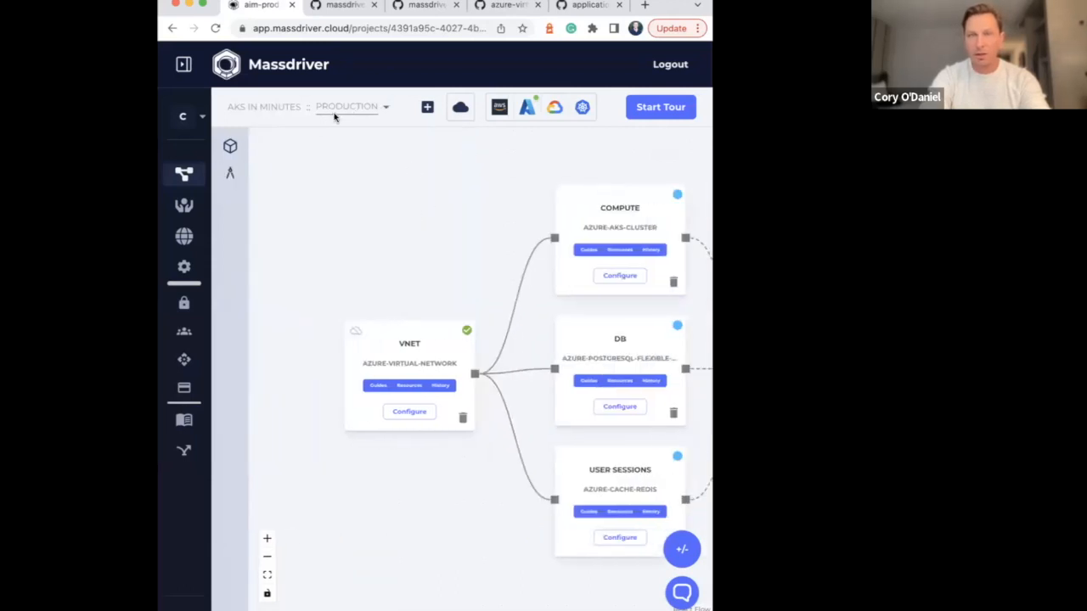
key(super+r)
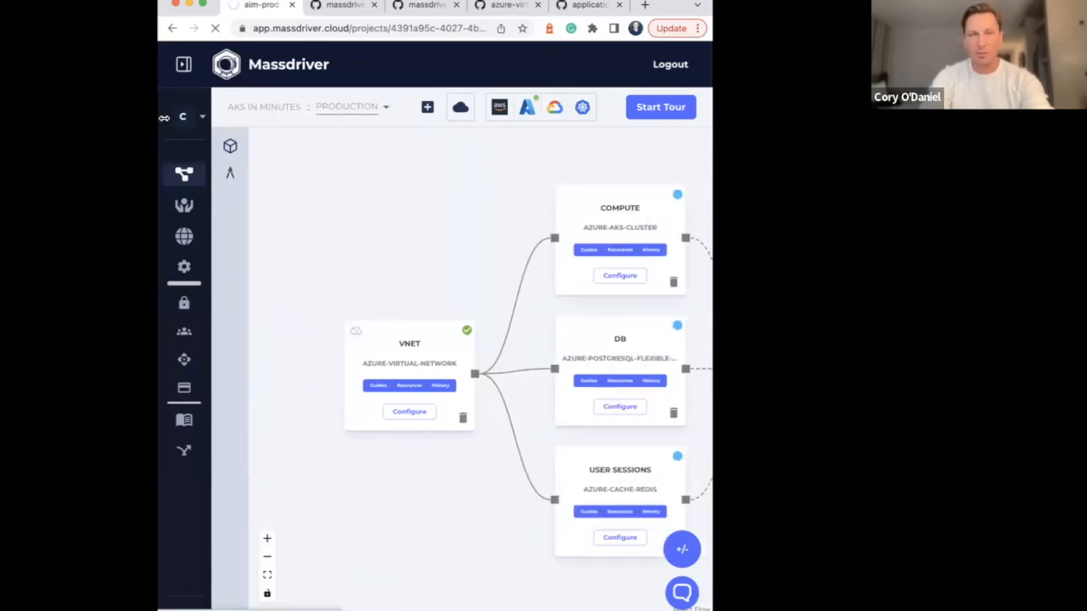
drag(159, 121, 113, 120)
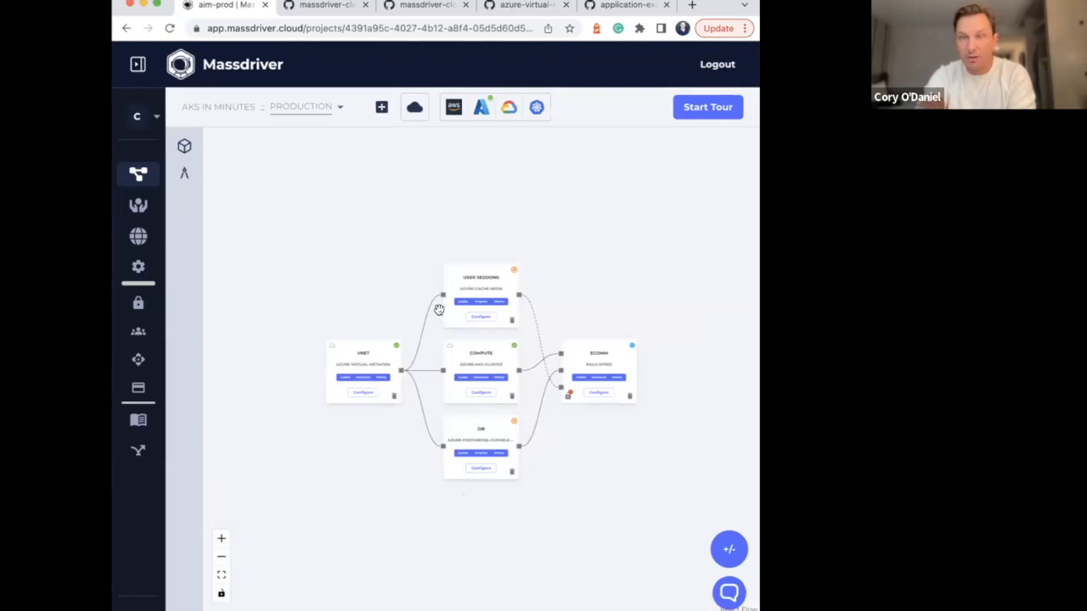
click(221, 539)
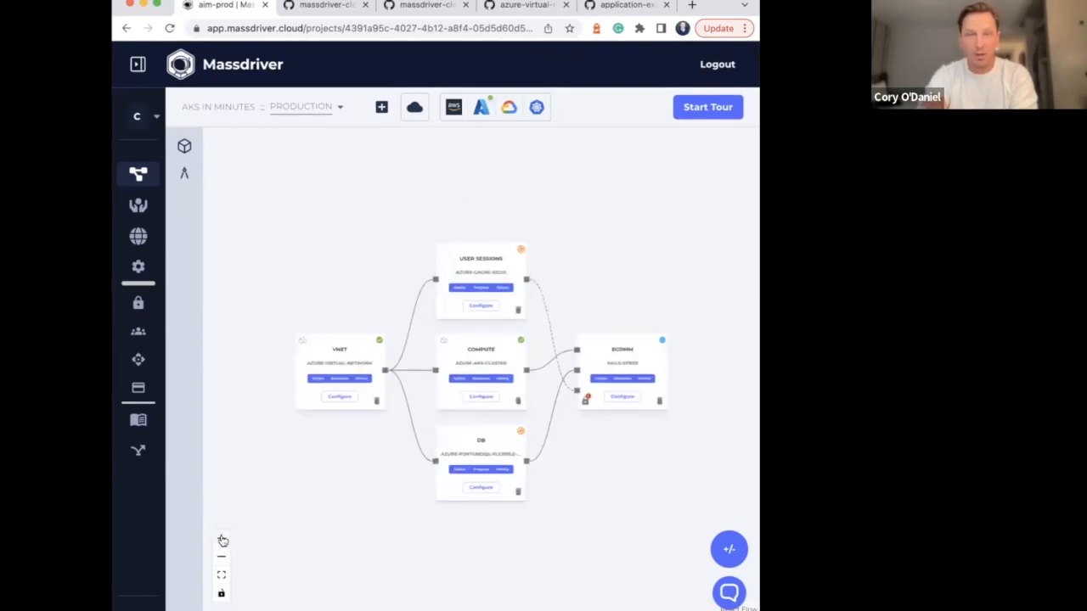
click(221, 538)
drag(487, 170, 474, 169)
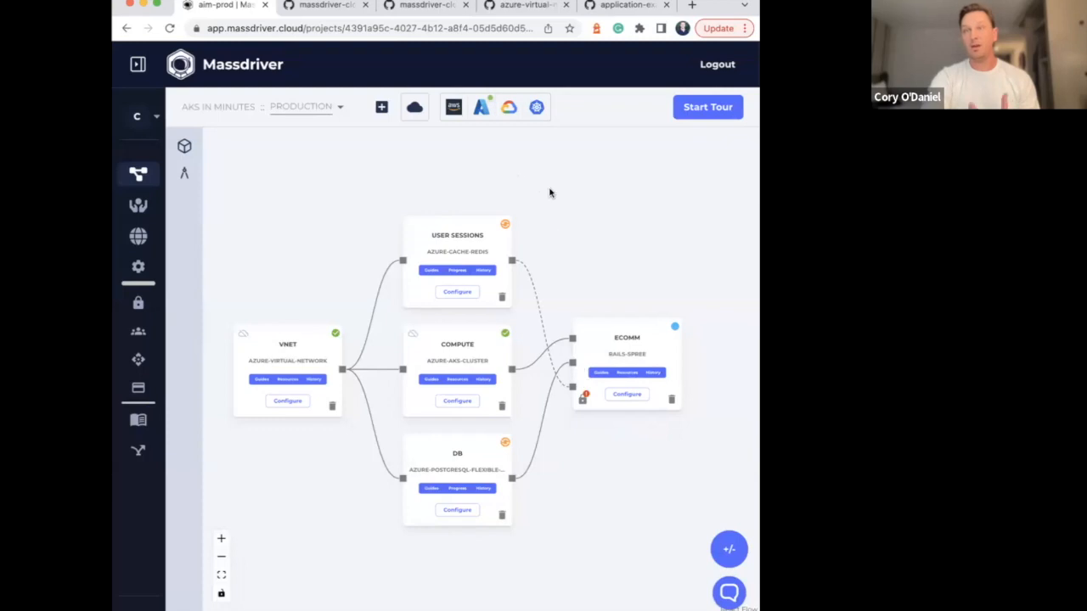
Open the secrets of the ecomm rails-spree package and save the default email for the admin account
click(585, 403)
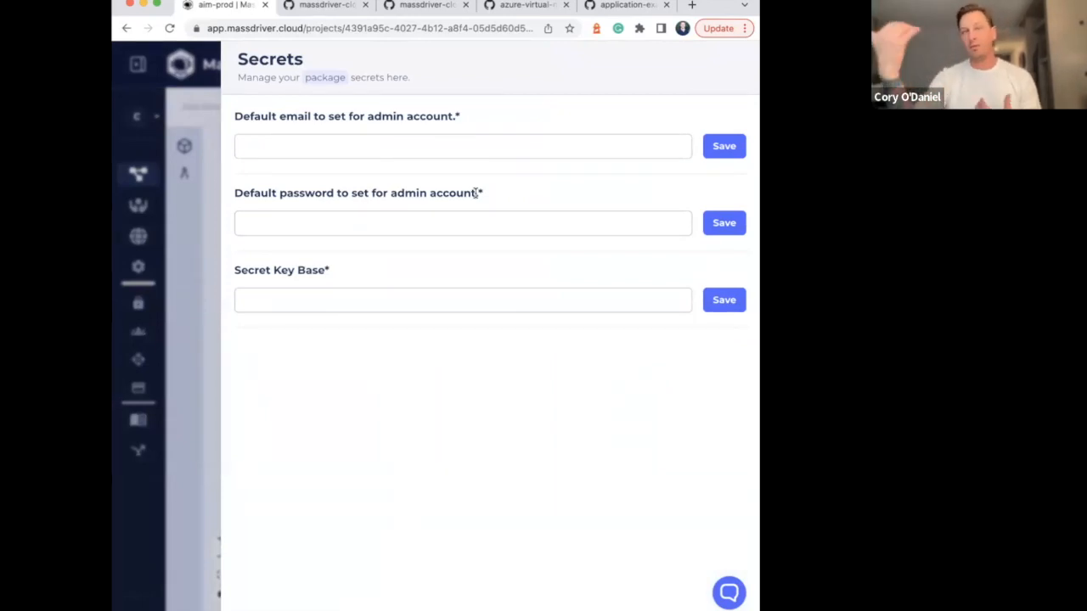
click(271, 137)
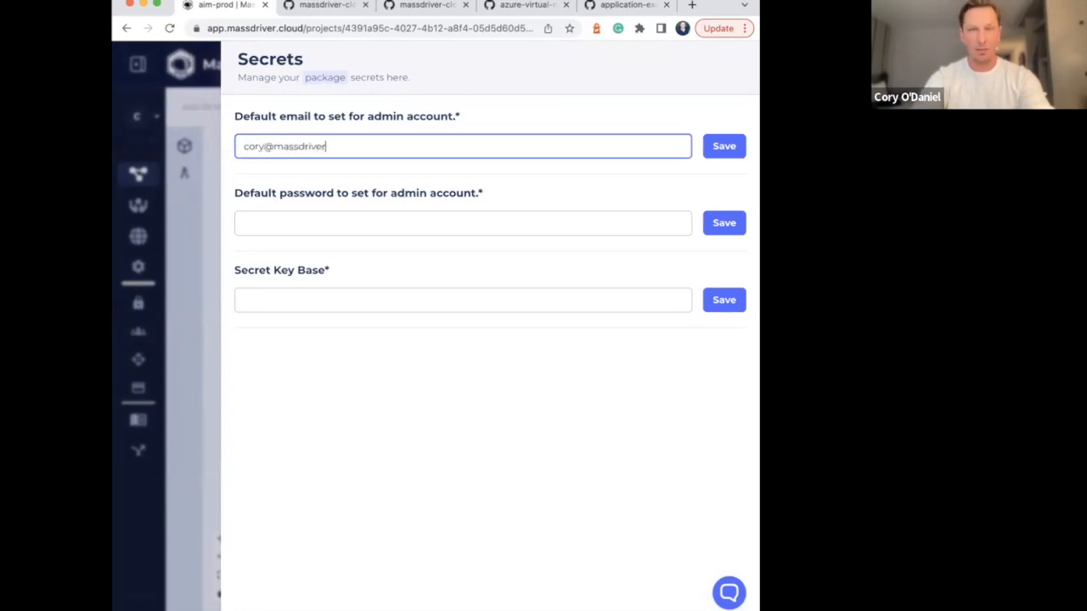
click(723, 153)
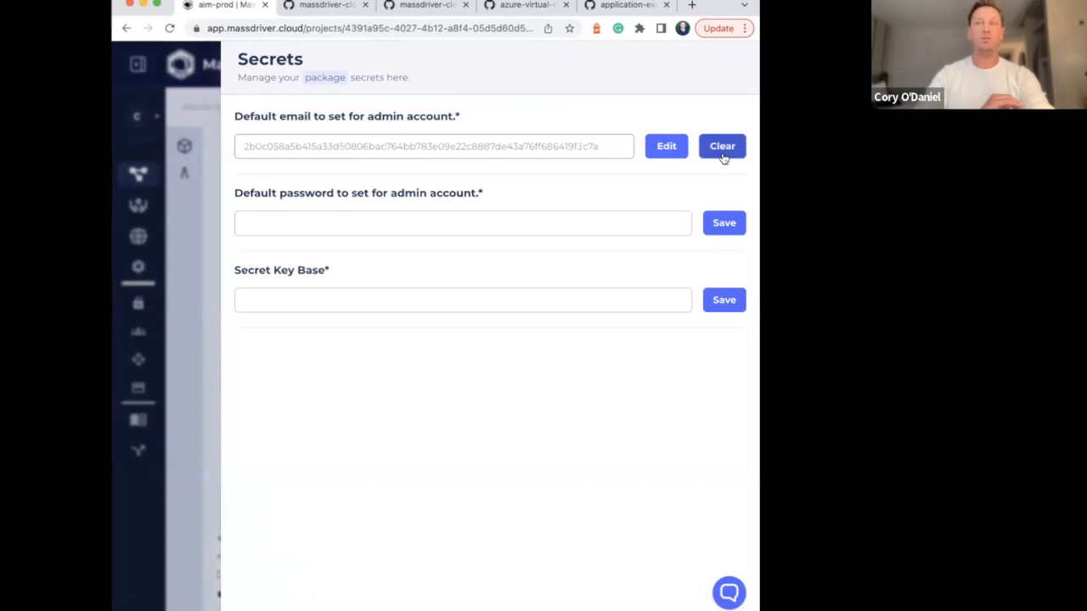
Save the default admin account password and the Secret Key Base for the ecomm package, and close its secrets
click(308, 227)
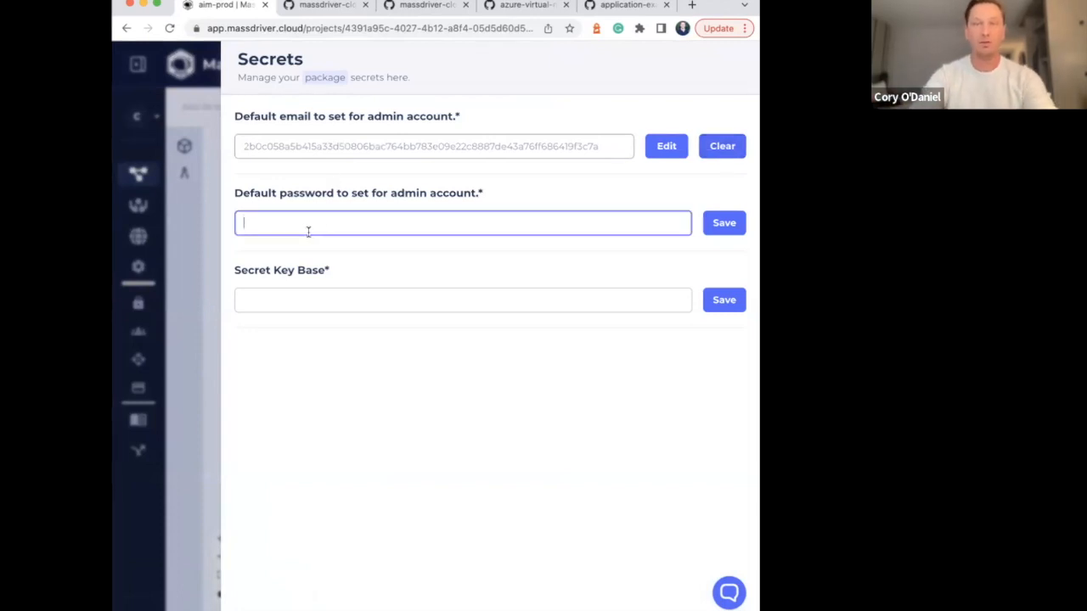
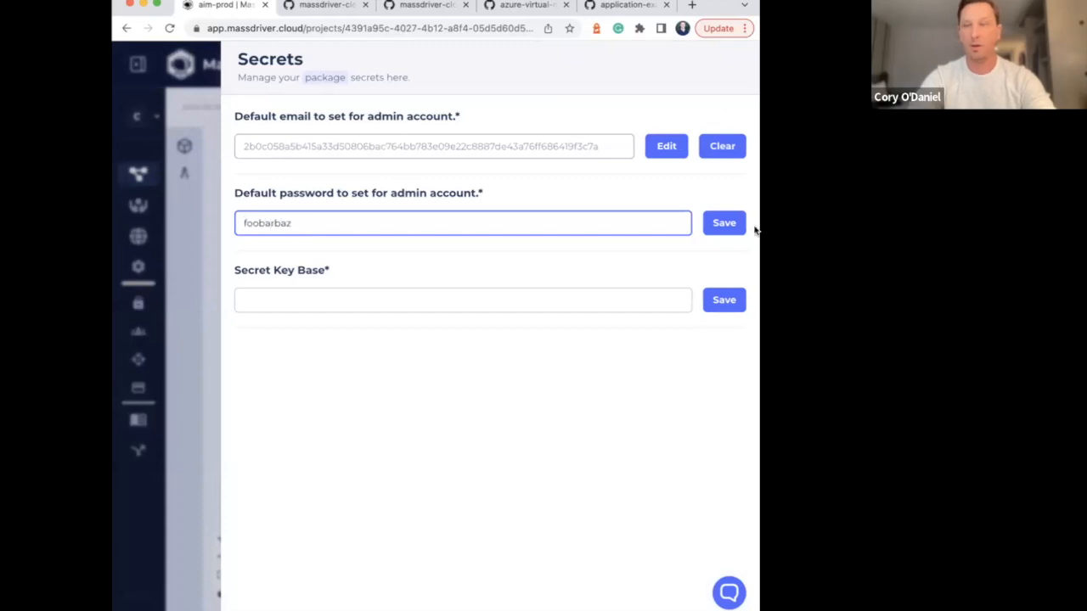
click(725, 225)
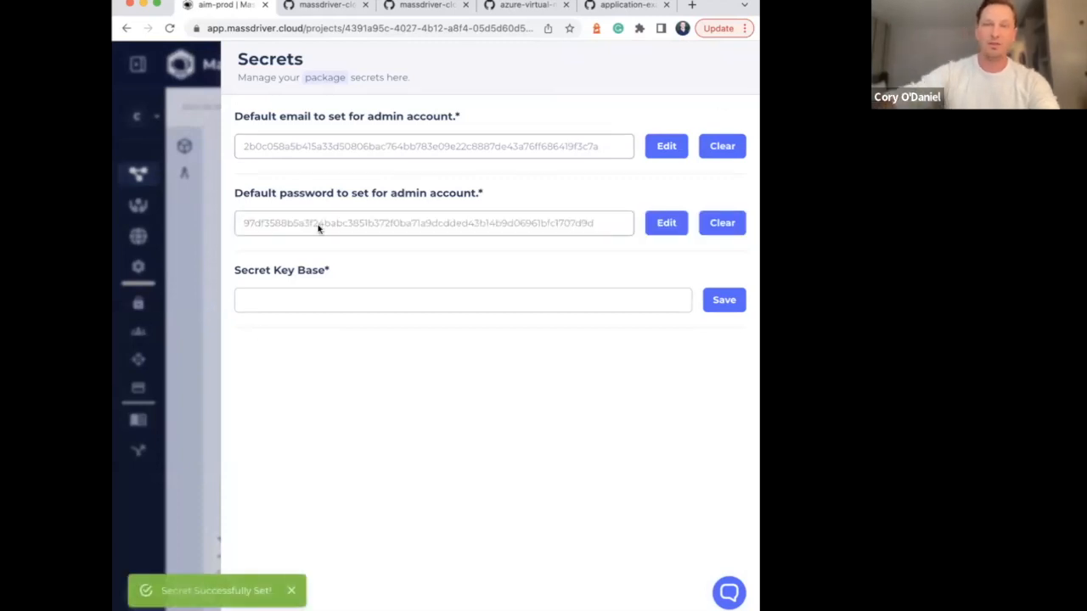
click(290, 300)
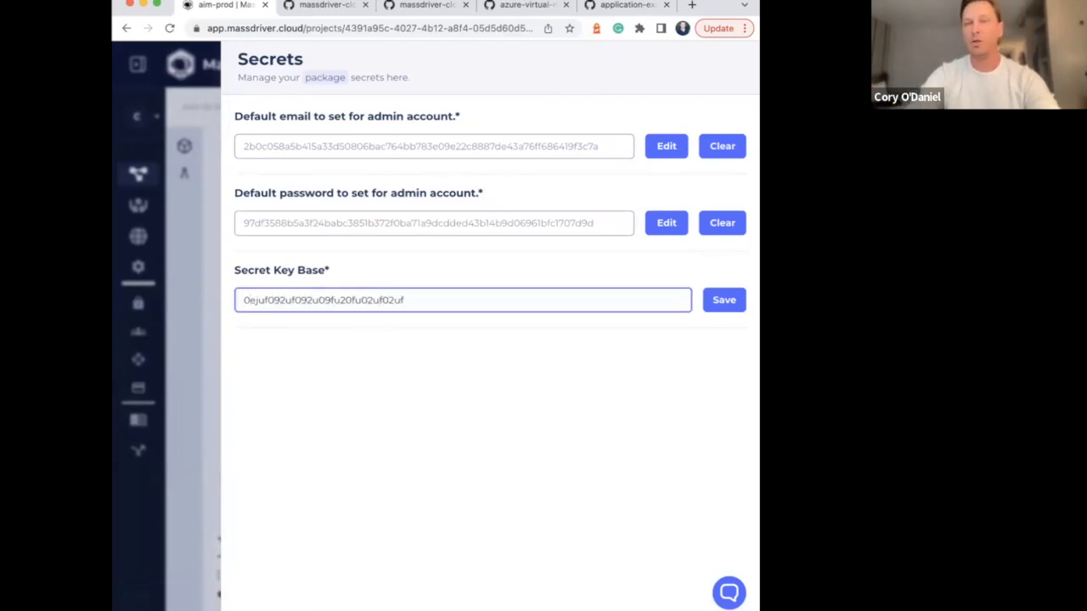
click(722, 308)
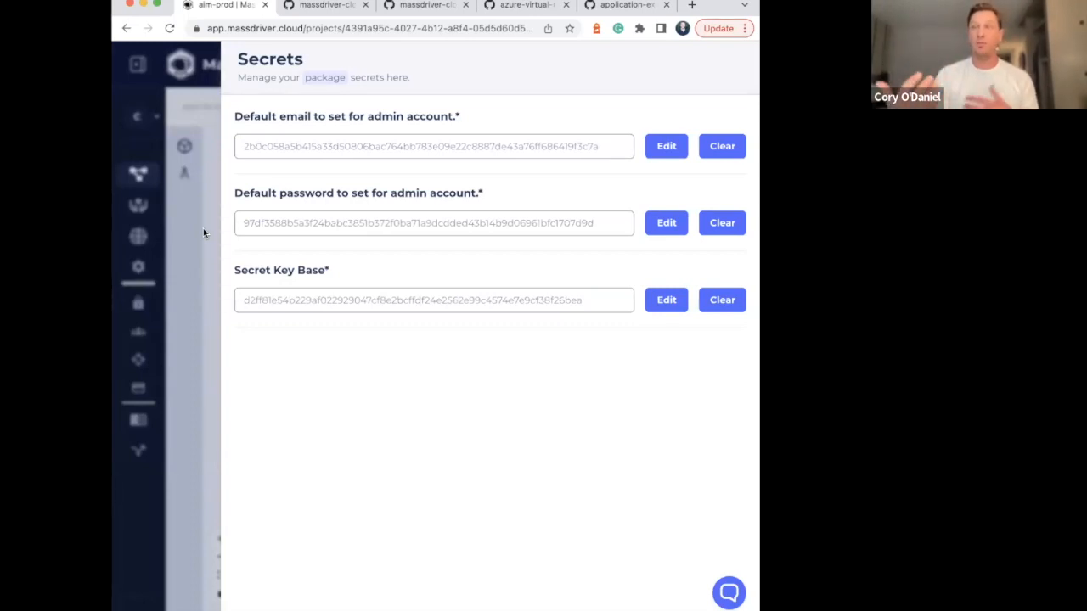
click(203, 232)
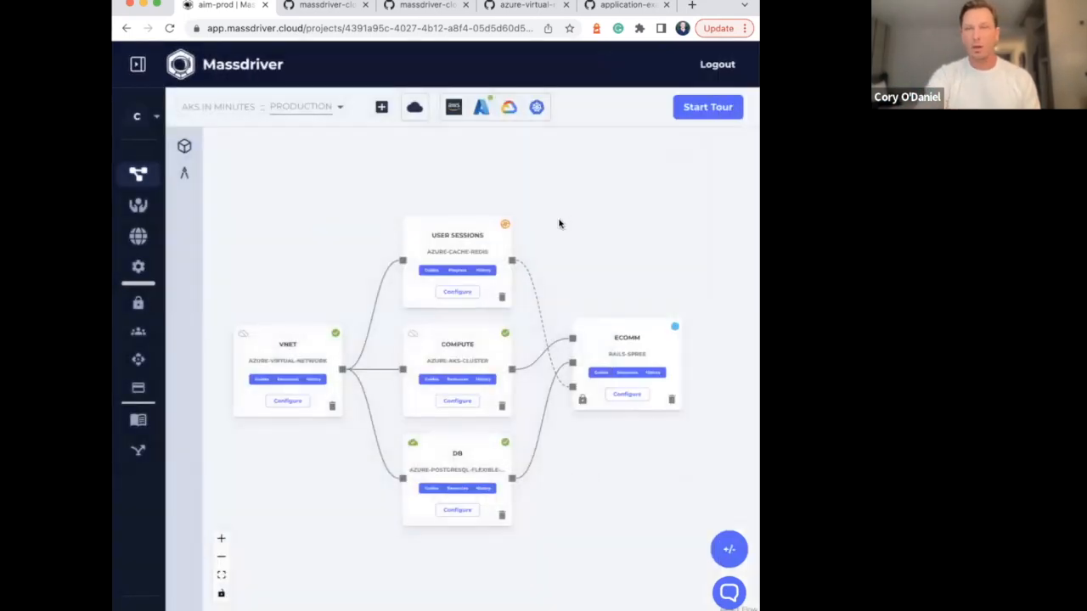
Inspect the connection points linking the ecomm package to its Kubernetes cluster, database and Redis cache
drag(565, 220, 565, 209)
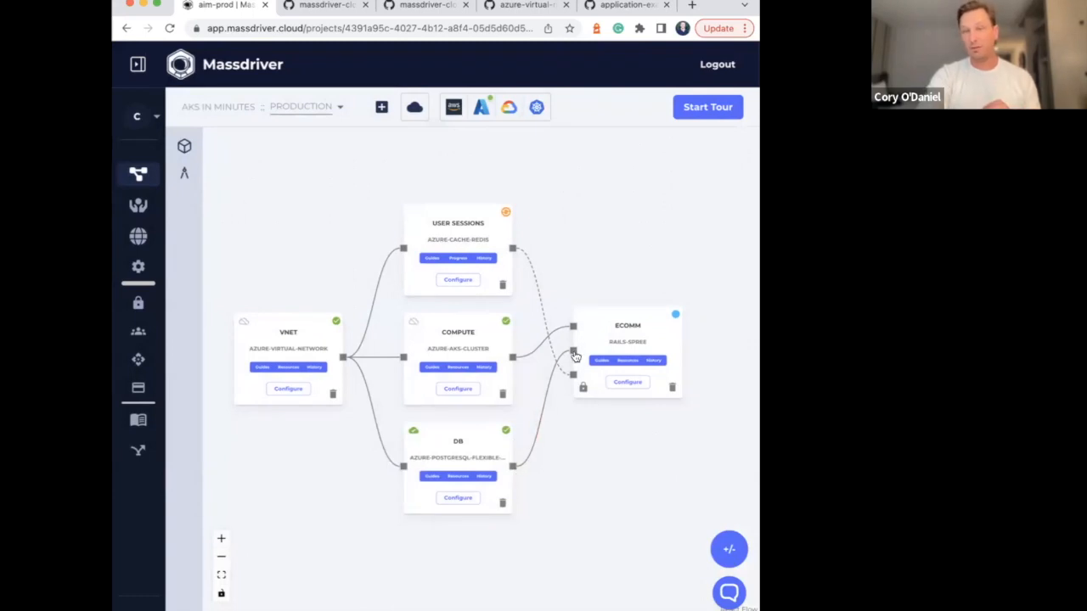
mouse_move(575, 357)
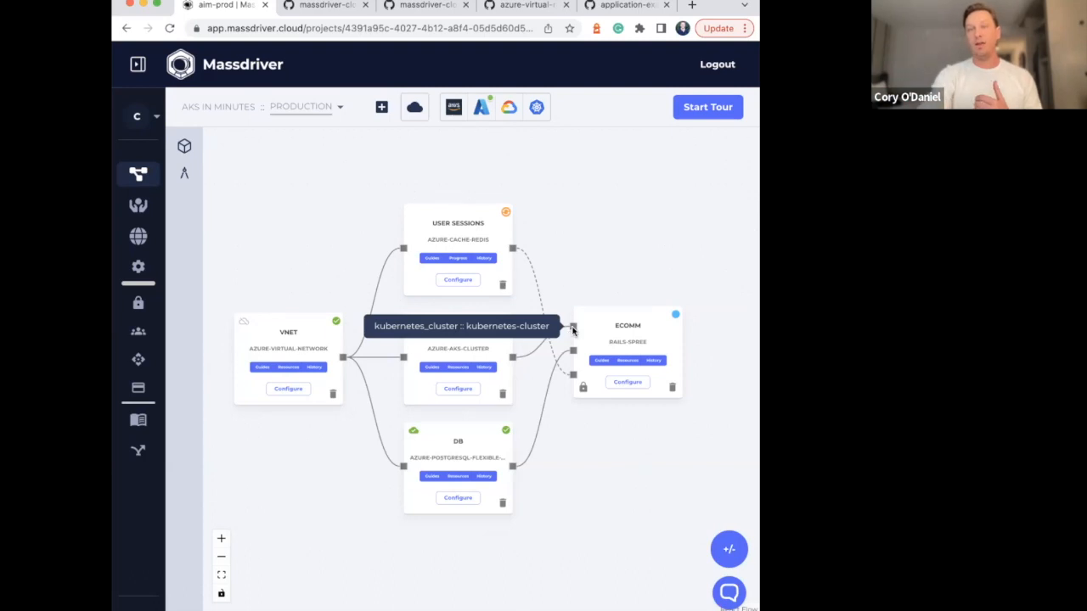
drag(574, 331, 528, 359)
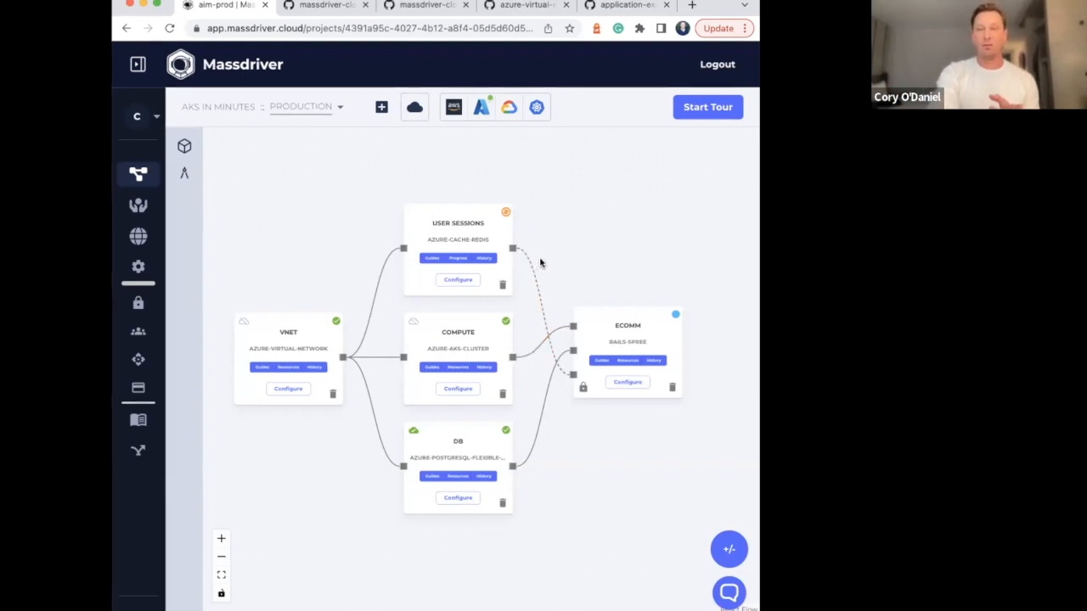
Open the guide for the Compute azure-aks-cluster package on the canvas
drag(586, 265, 589, 212)
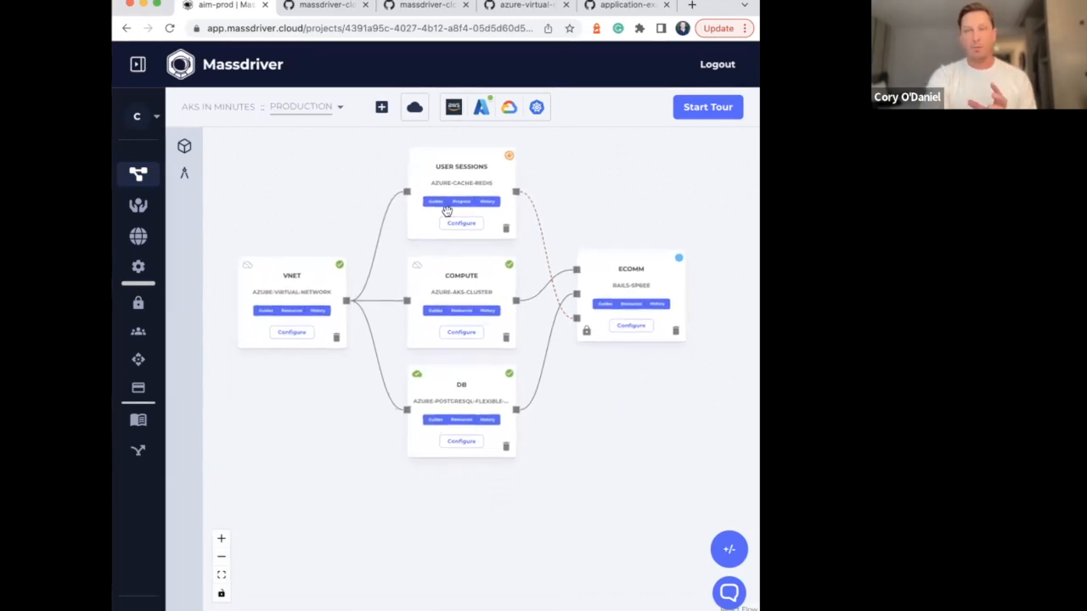
click(434, 314)
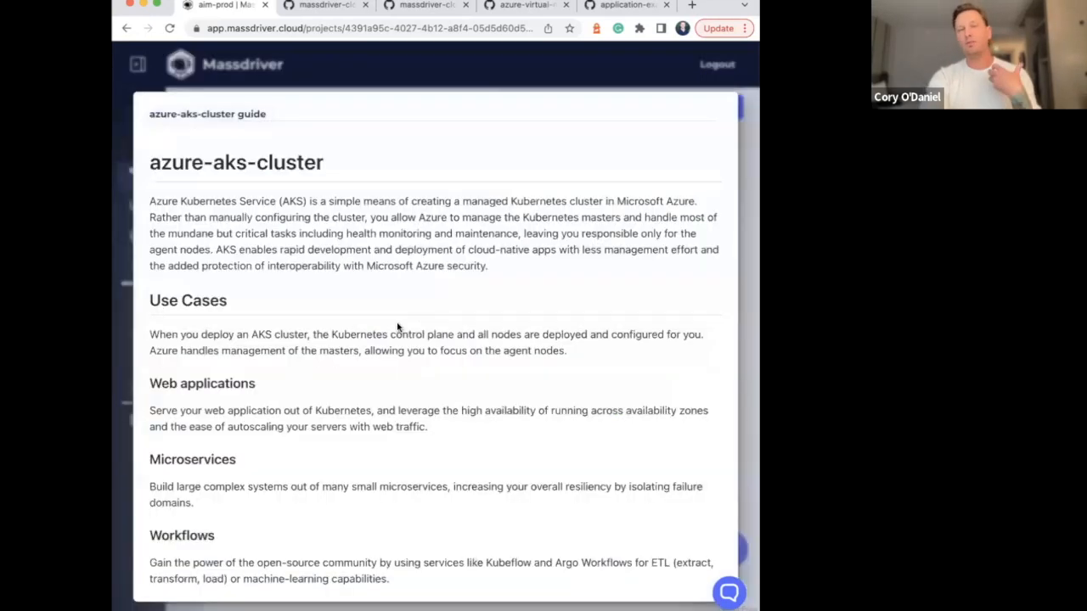
Read the use cases, configuration presets and design sections of the azure-aks-cluster guide, and close it
scroll(379, 322, down, 2)
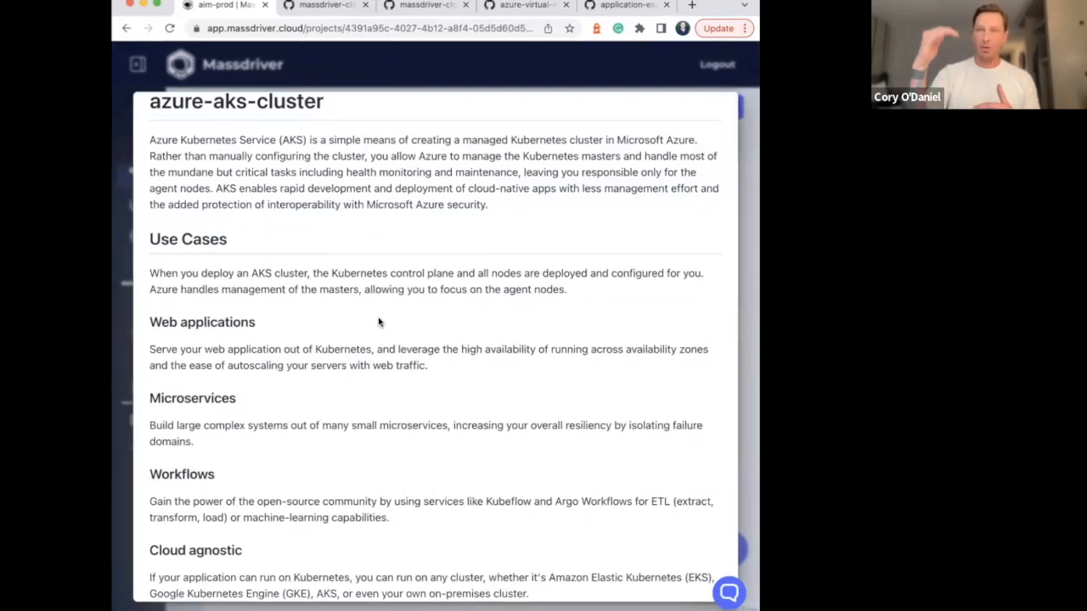
scroll(379, 322, down, 15)
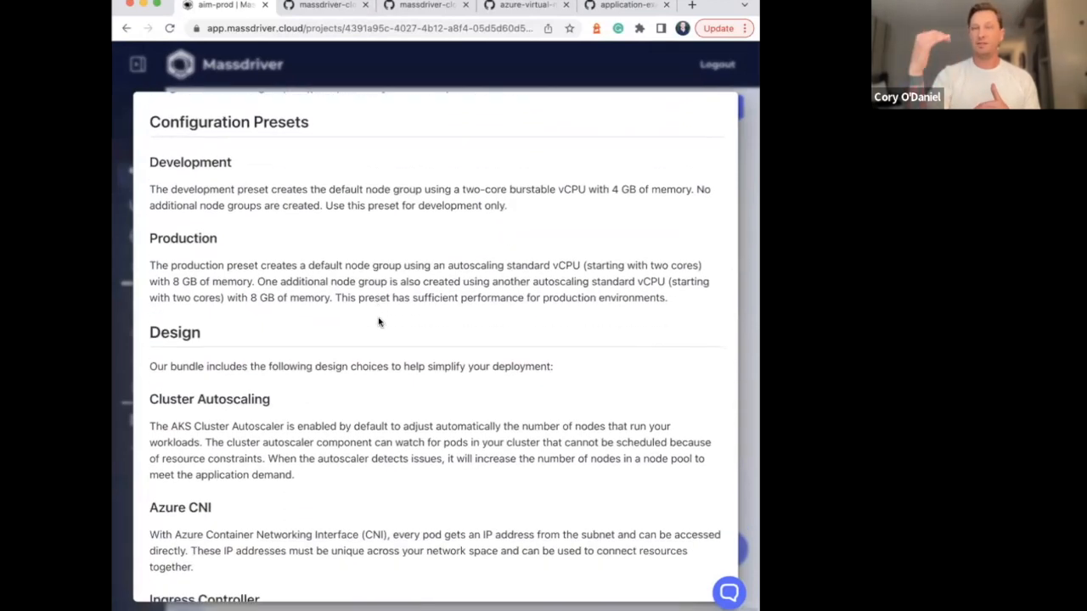
scroll(379, 322, down, 5)
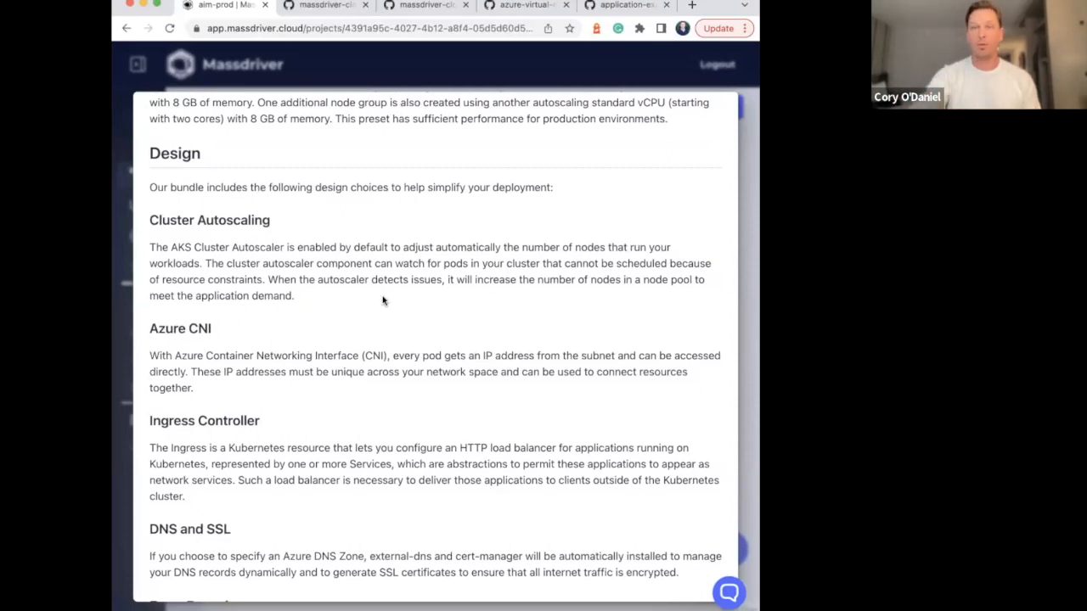
click(544, 77)
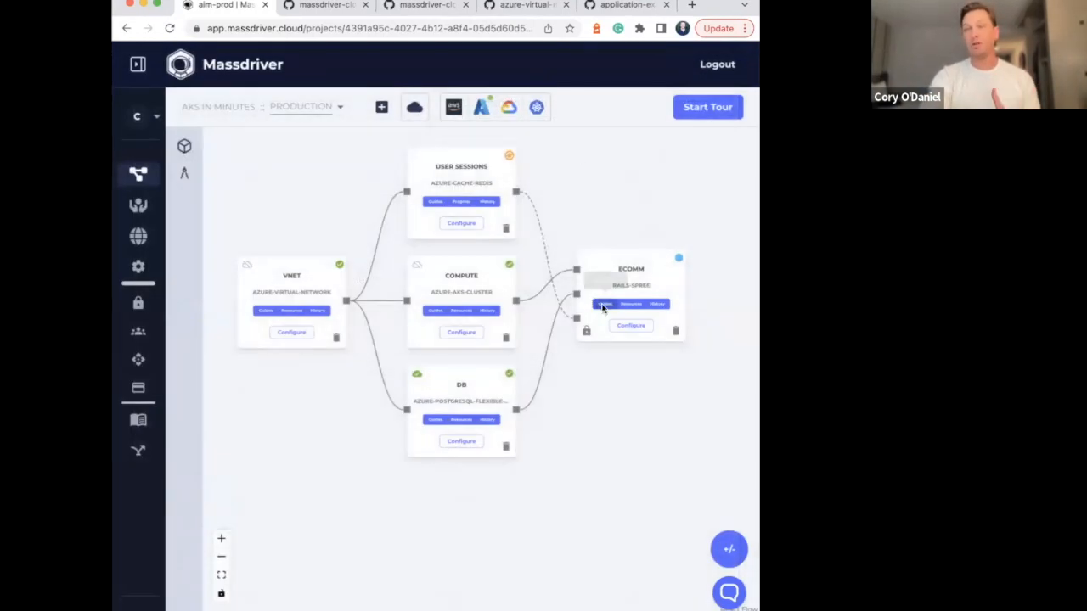
Open the rails-spree guide of the ecomm package, read its links and setup instructions, and close it
click(602, 308)
scroll(490, 297, down, 2)
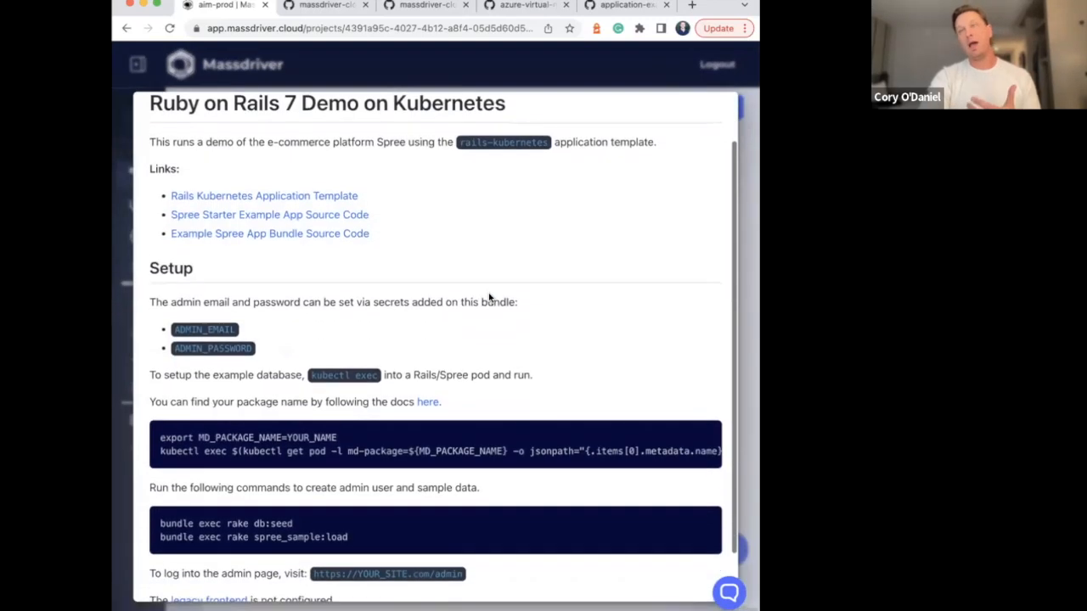
scroll(490, 296, up, 2)
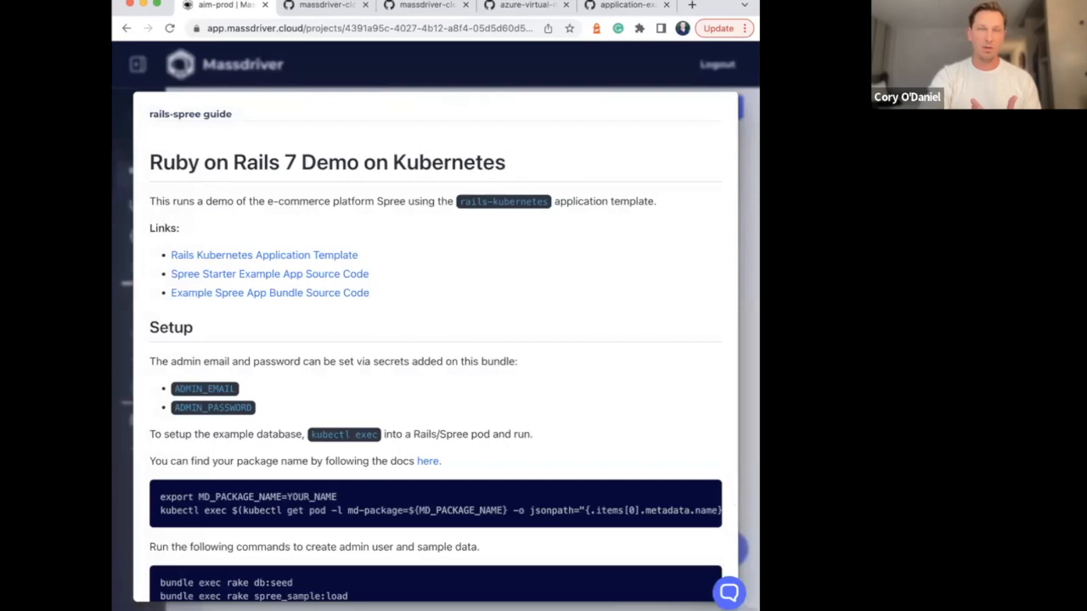
scroll(403, 254, down, 3)
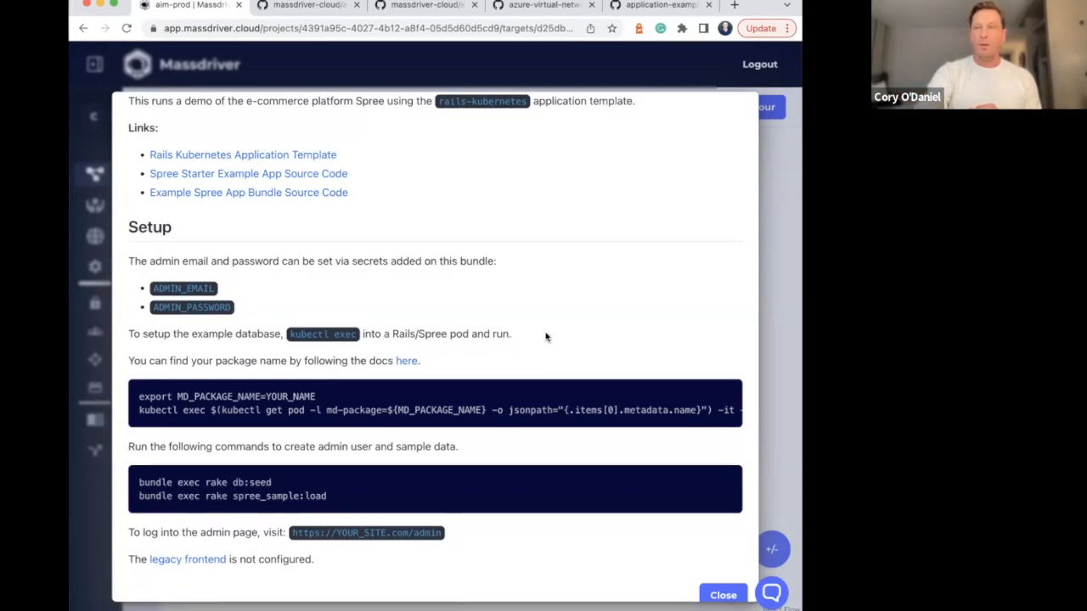
click(773, 246)
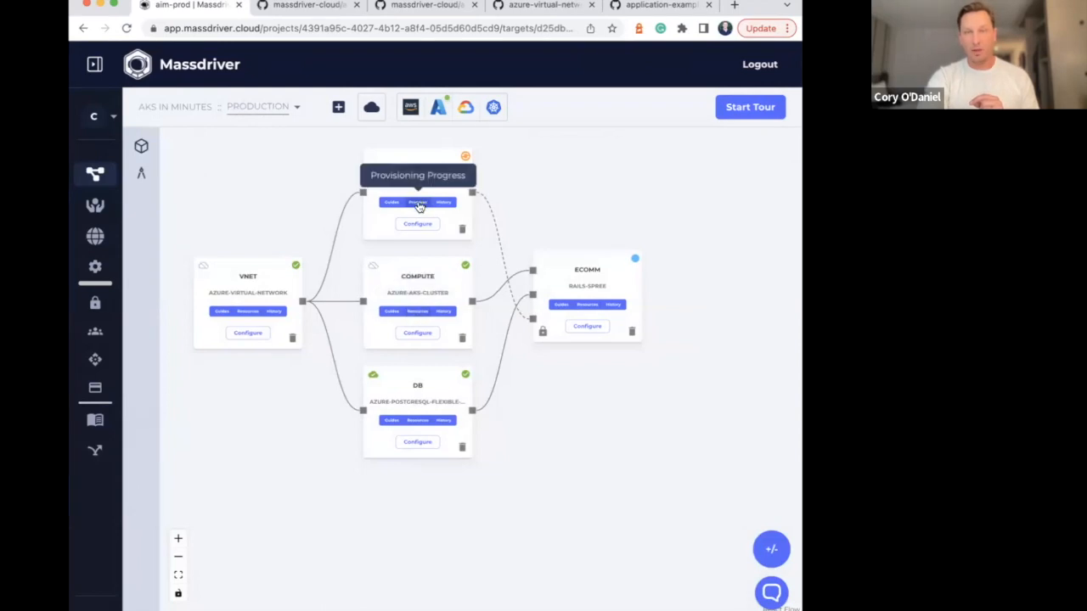
Check the provisioning progress of the User Sessions azure-cache-redis package, and return to the canvas
click(179, 539)
click(179, 539)
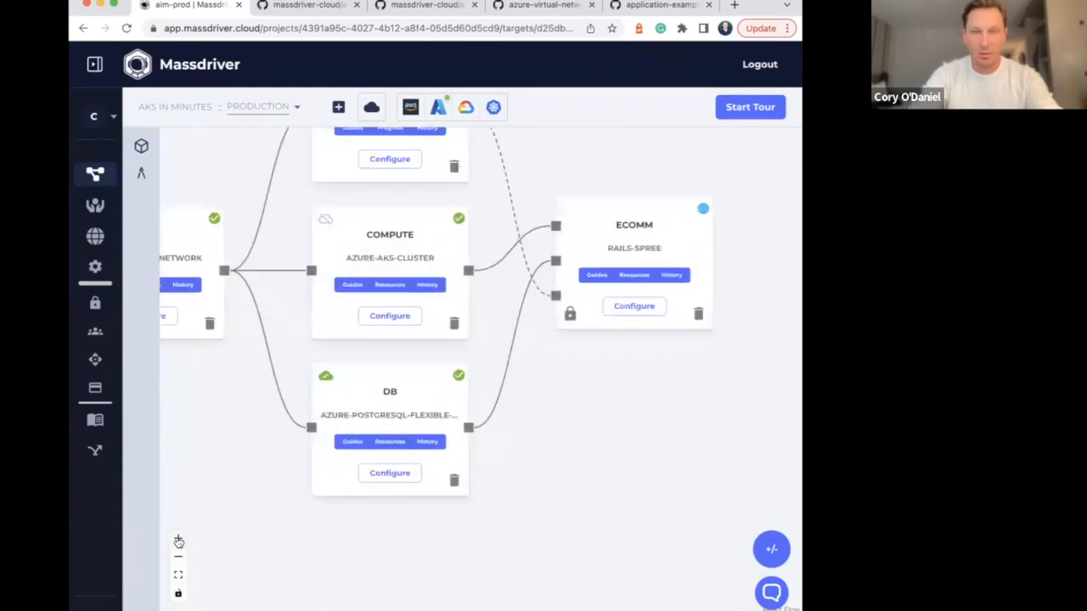
click(179, 539)
drag(260, 181, 338, 368)
click(447, 270)
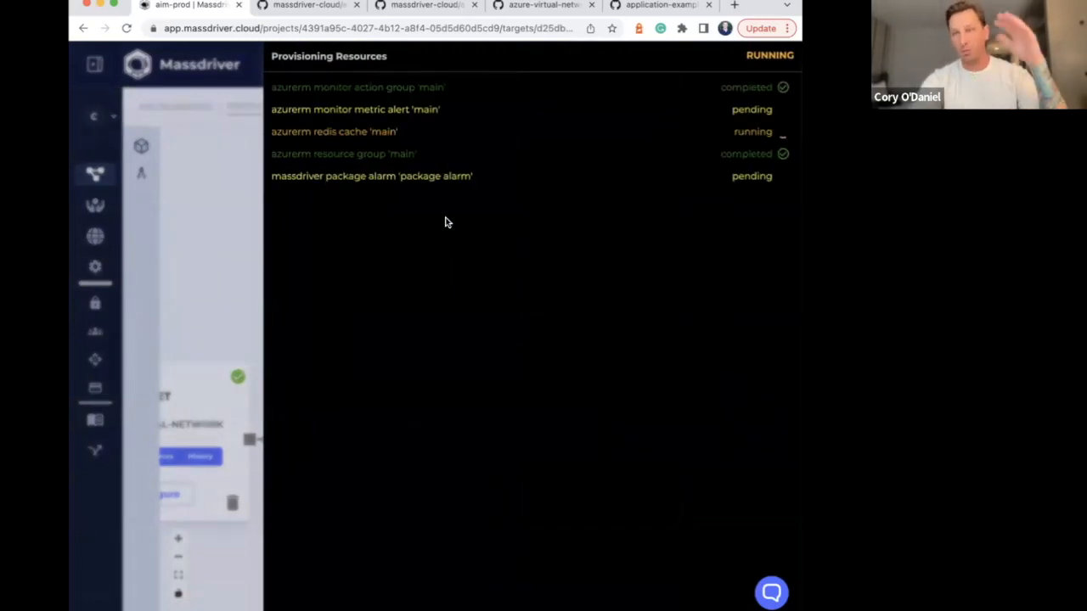
click(238, 175)
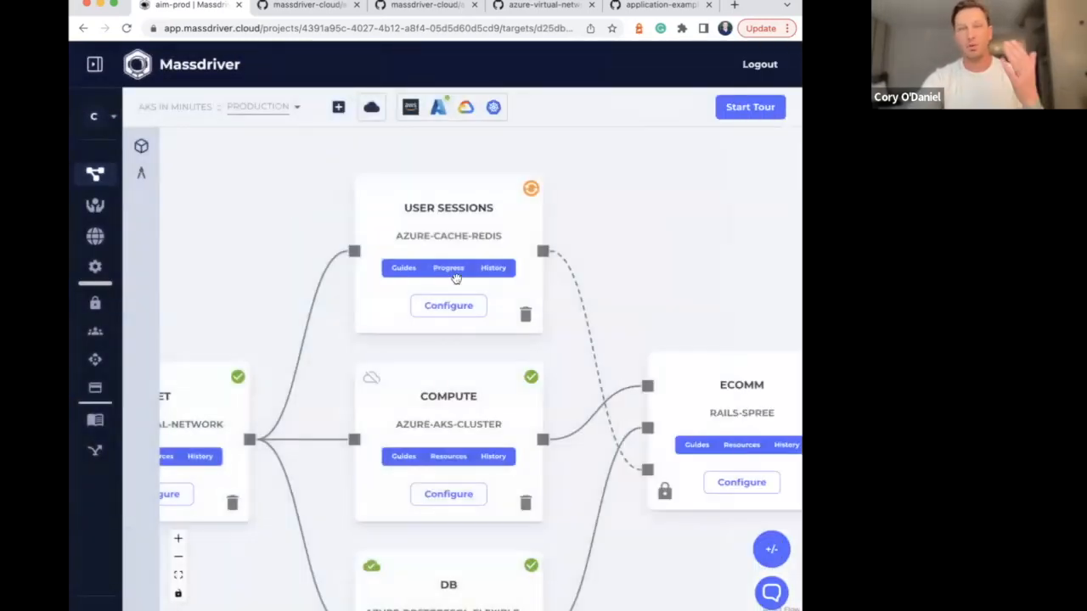
Review the list of resources belonging to the Compute azure-aks-cluster package, and close it
scroll(287, 181, down, 3)
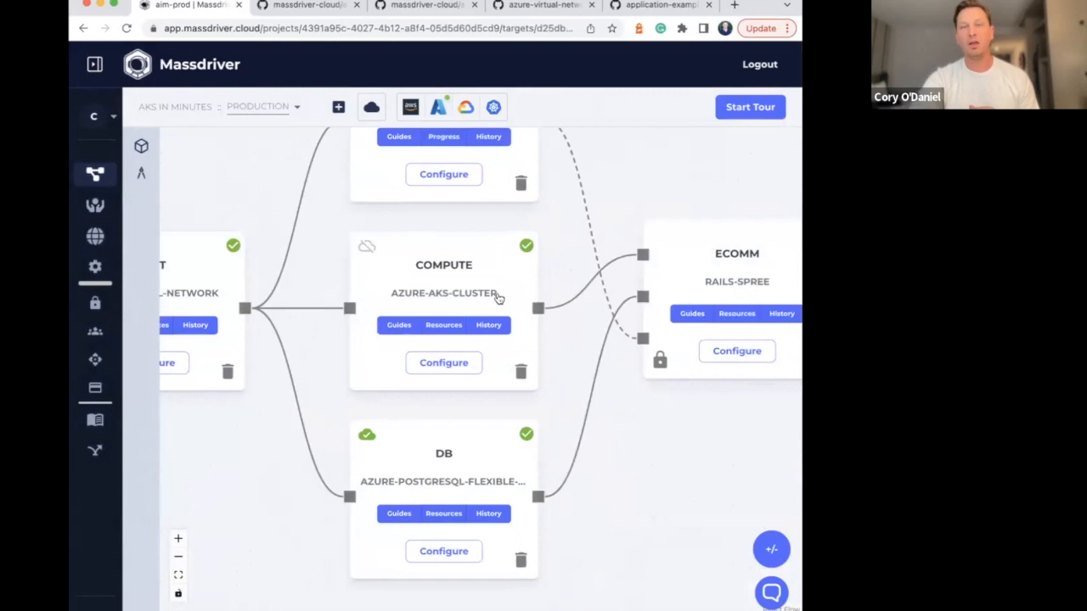
click(449, 329)
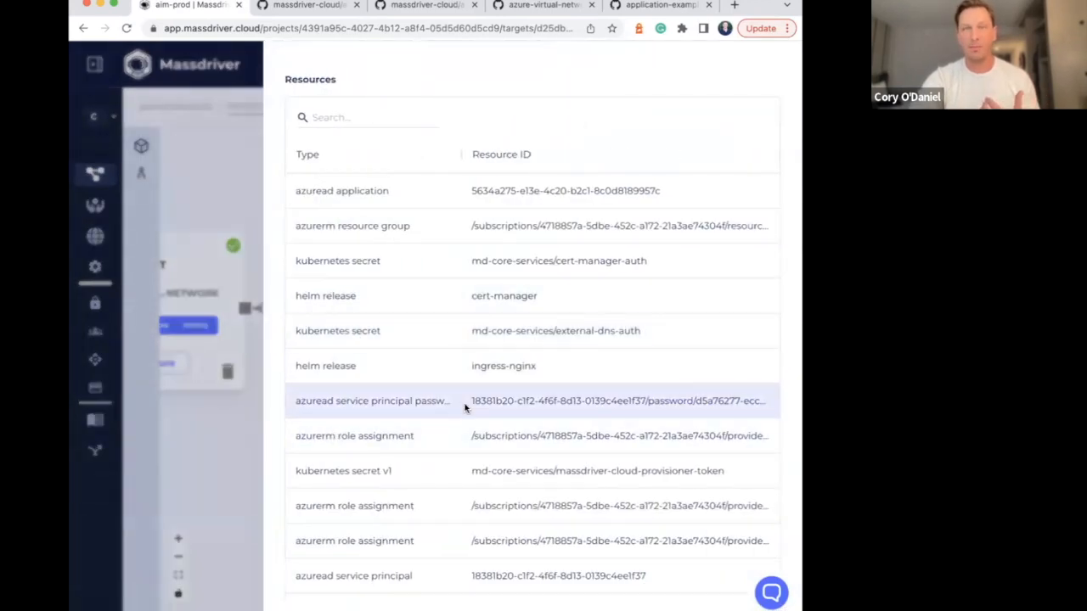
scroll(465, 409, down, 1)
scroll(464, 409, down, 3)
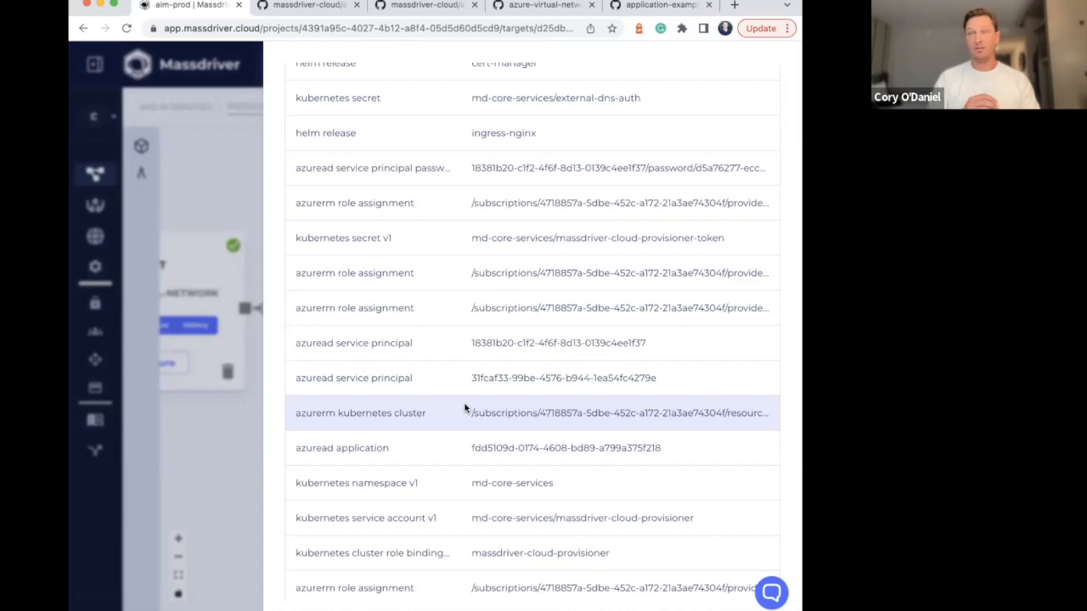
scroll(465, 409, down, 2)
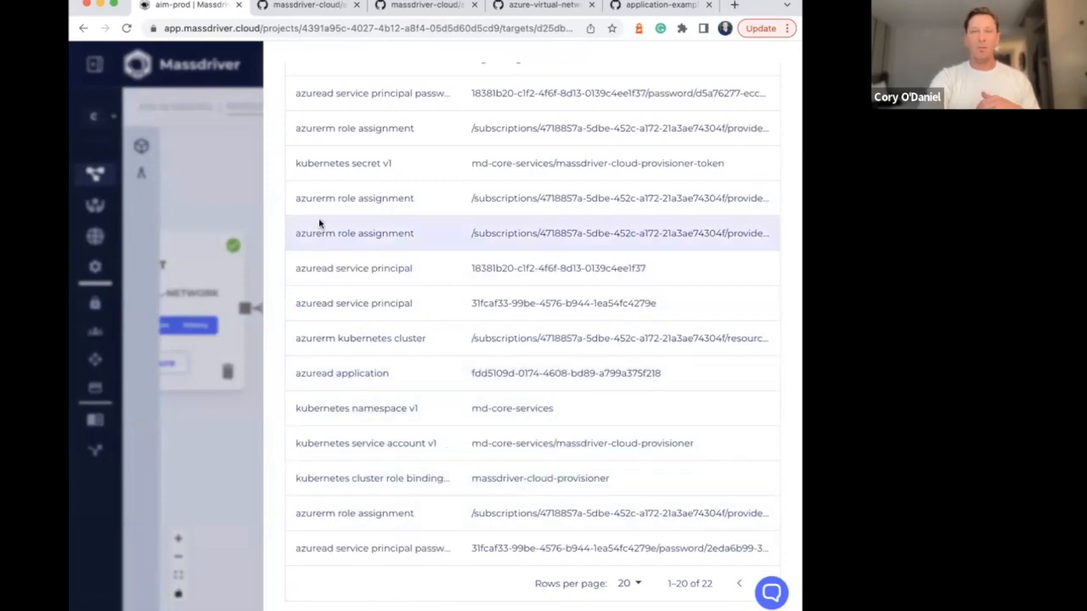
click(252, 192)
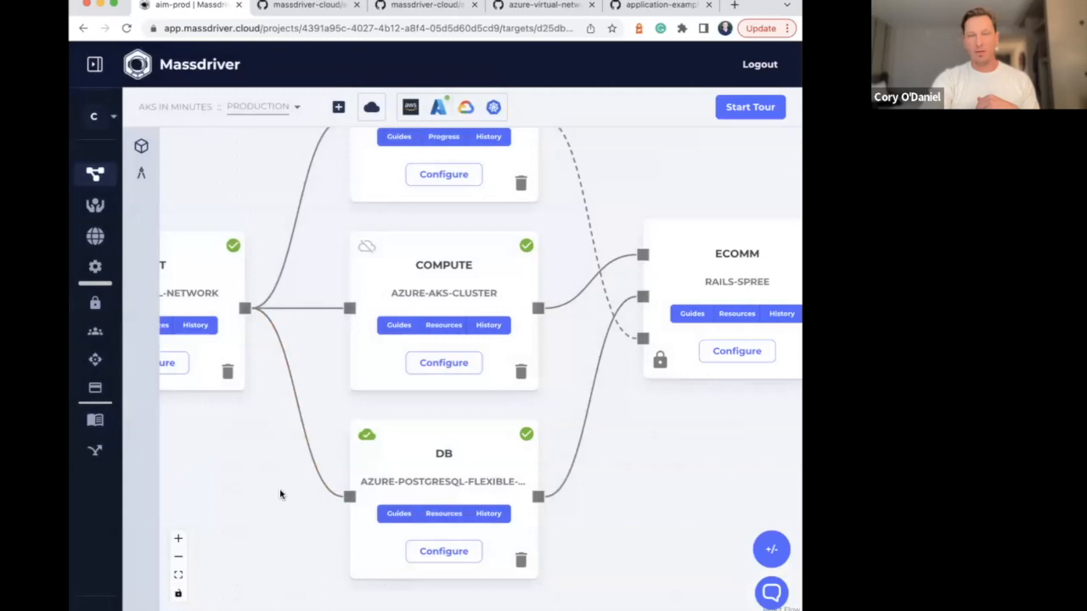
View the monitoring metrics and alerts of the DB PostgreSQL package, and close them
drag(281, 492, 292, 484)
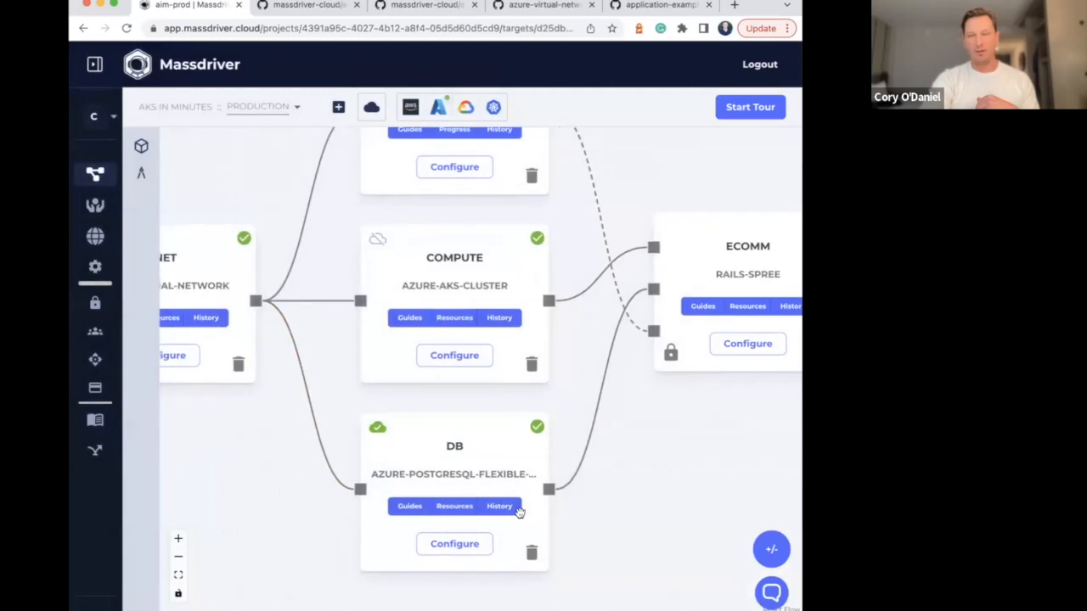
click(179, 556)
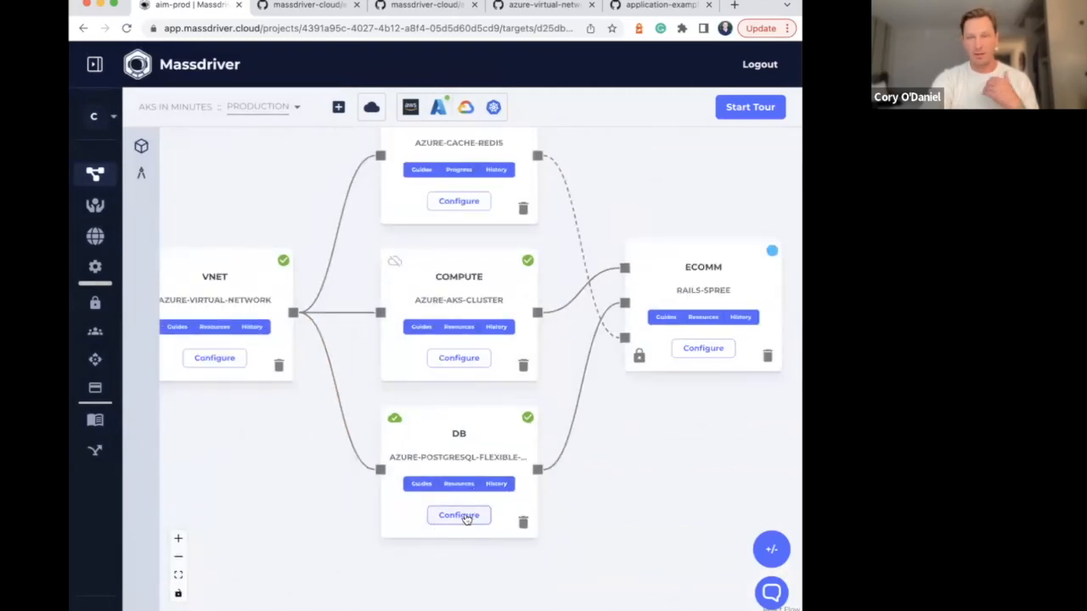
click(393, 418)
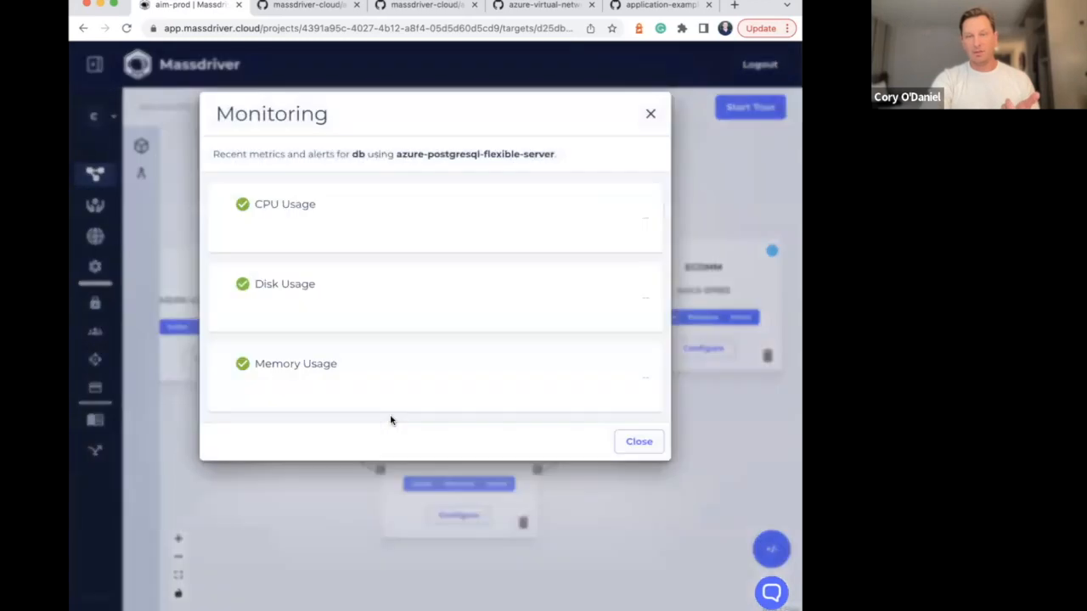
click(297, 501)
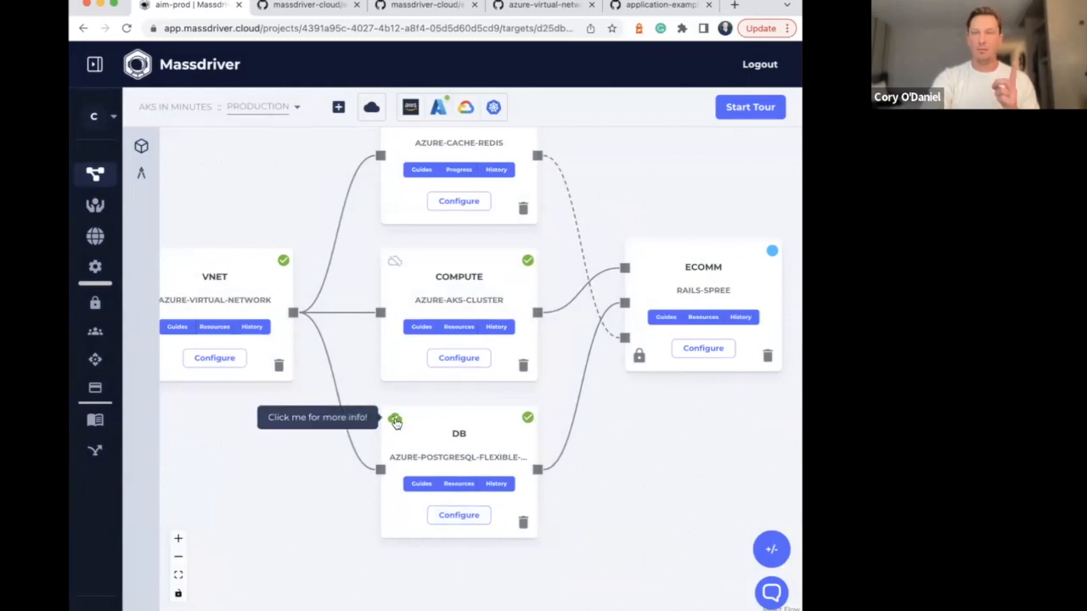
Open the db package's configuration and set its backup retention to 15 days
click(458, 514)
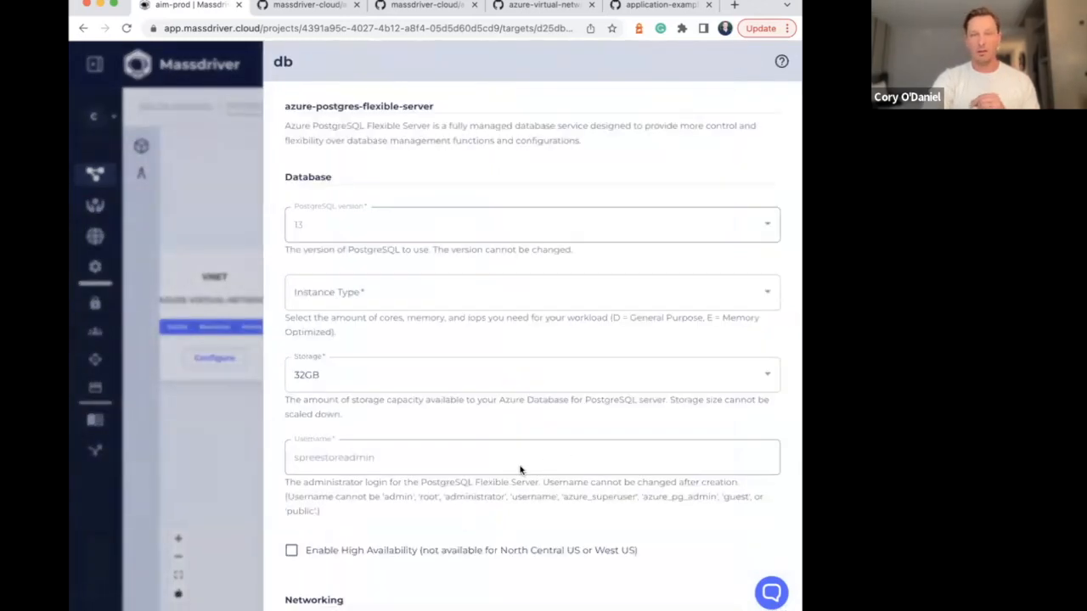
scroll(527, 513, down, 5)
scroll(527, 513, up, 5)
scroll(526, 513, down, 4)
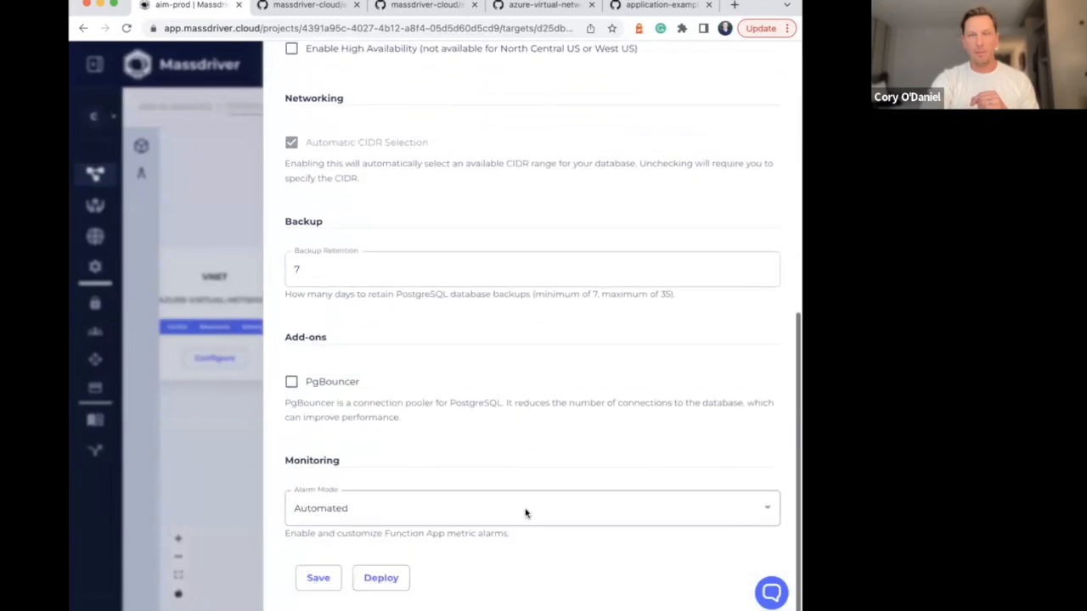
click(369, 269)
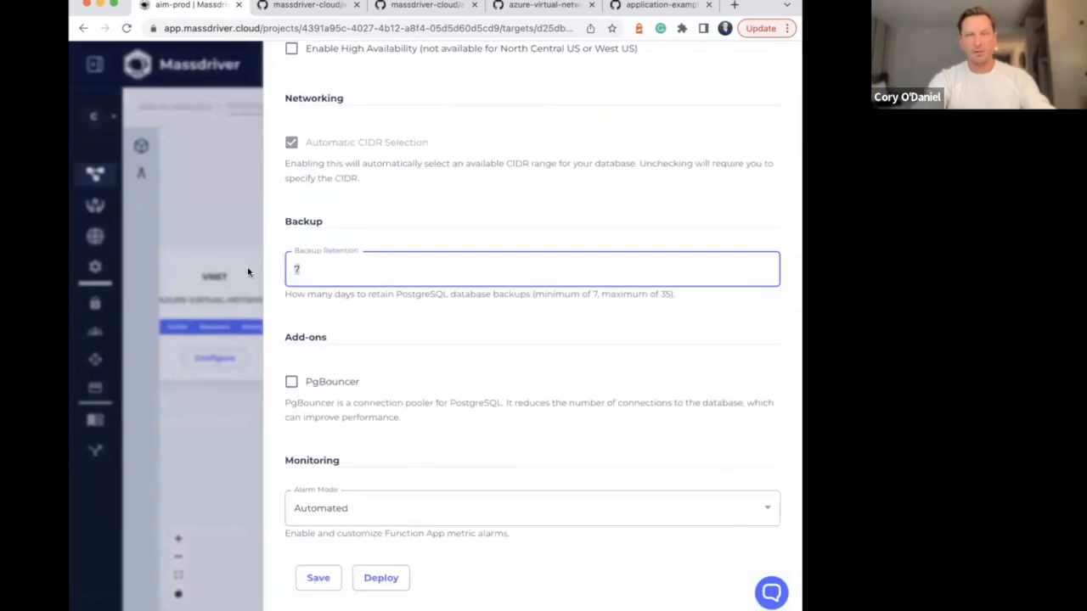
text(35)
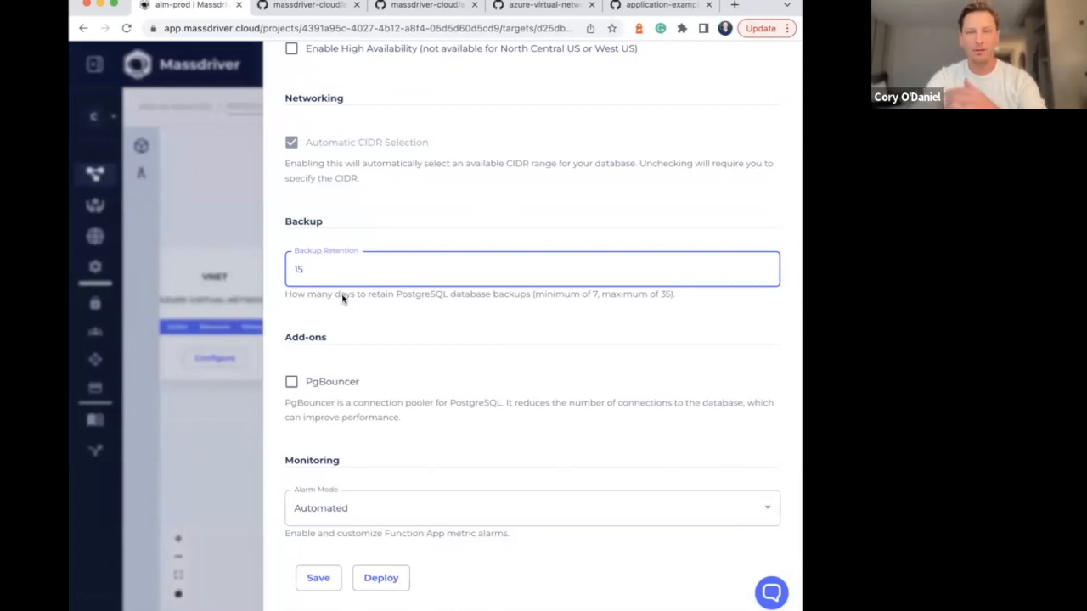
Set the db package's monitoring alarm mode to Disabled, deploy the changes, and return to the canvas
click(374, 509)
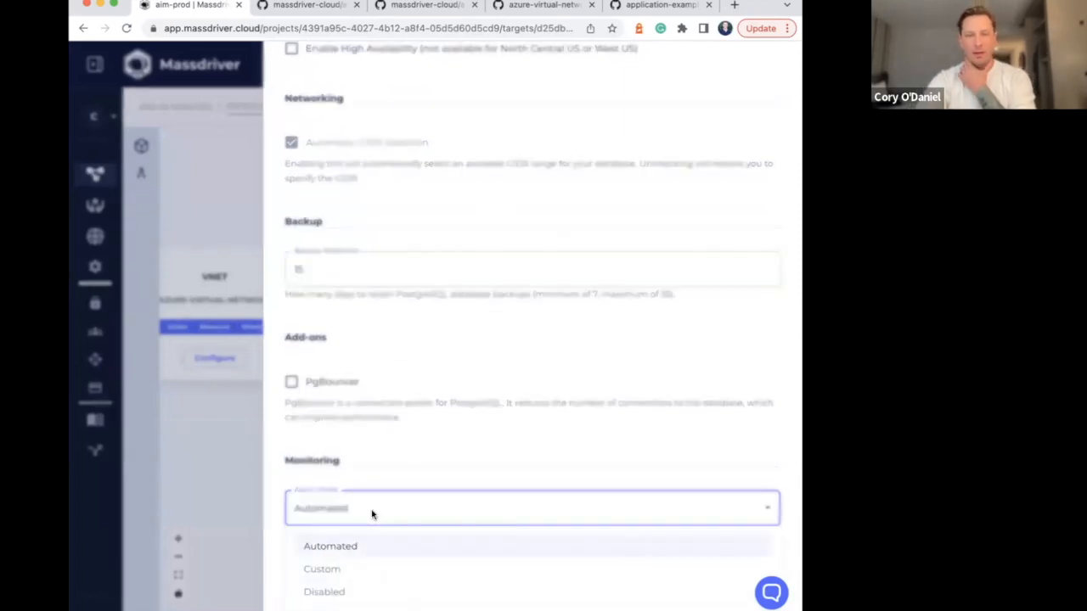
click(519, 592)
click(485, 445)
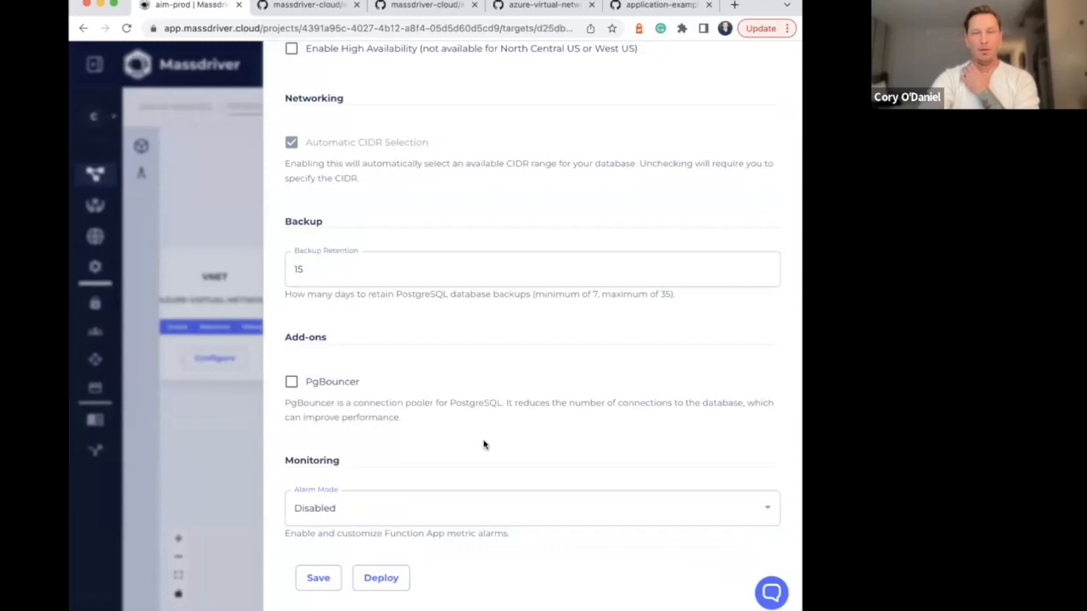
click(467, 508)
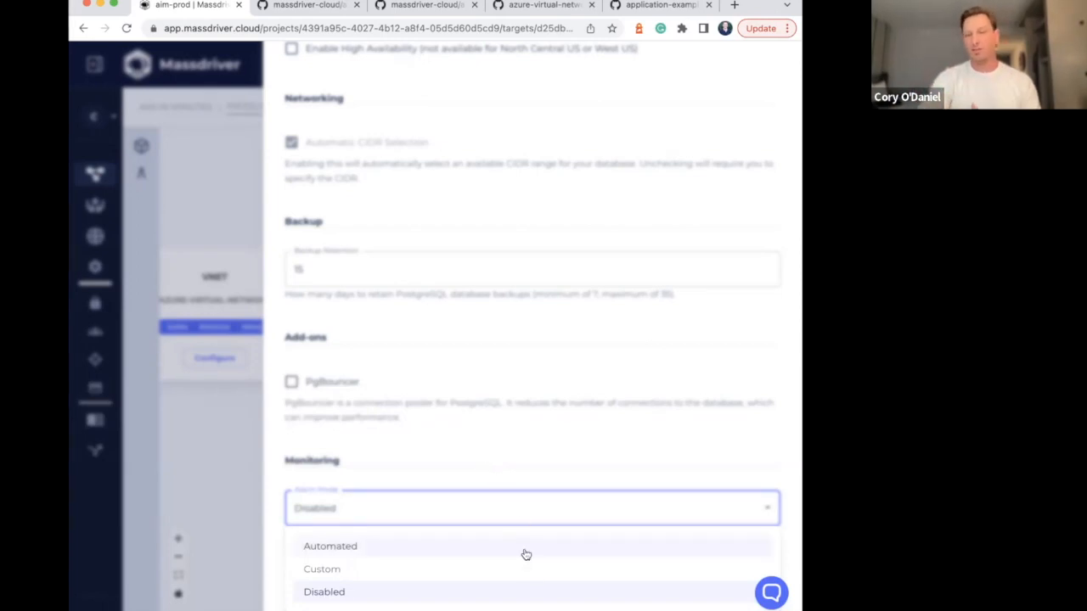
click(544, 594)
click(381, 577)
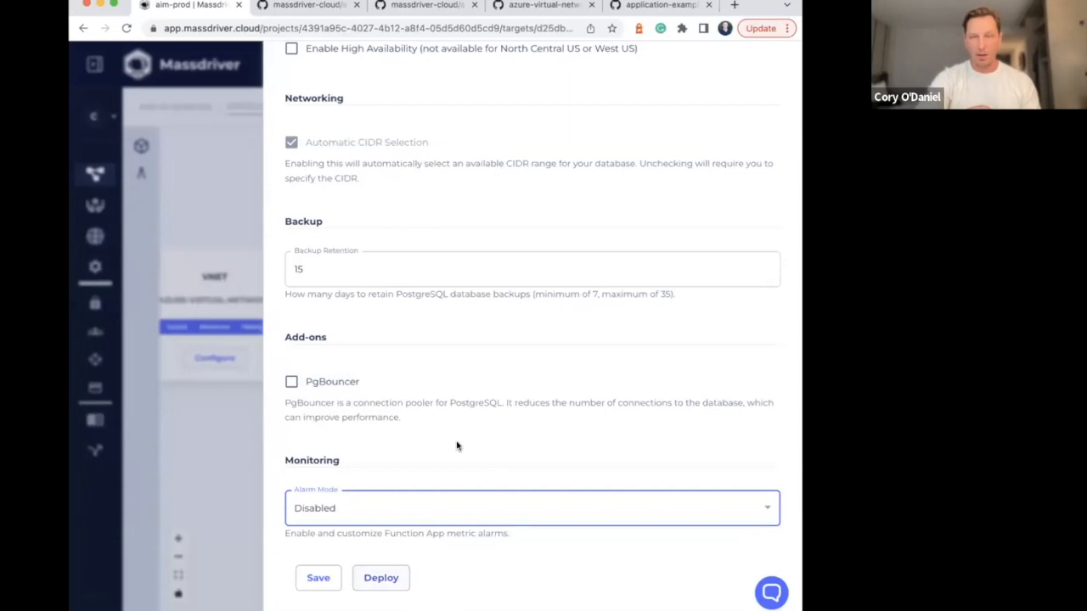
click(384, 575)
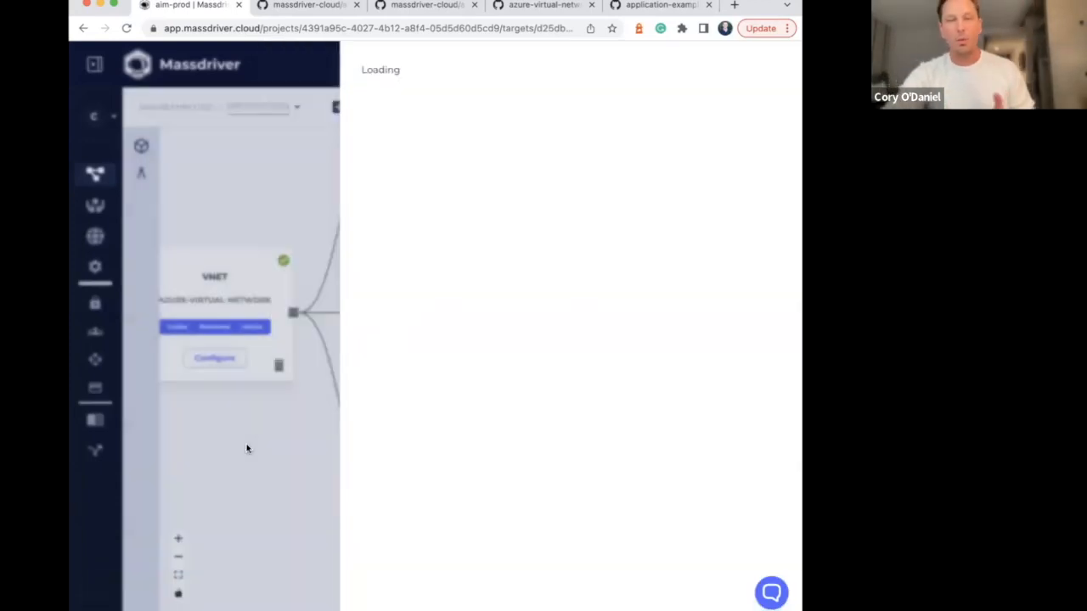
click(247, 448)
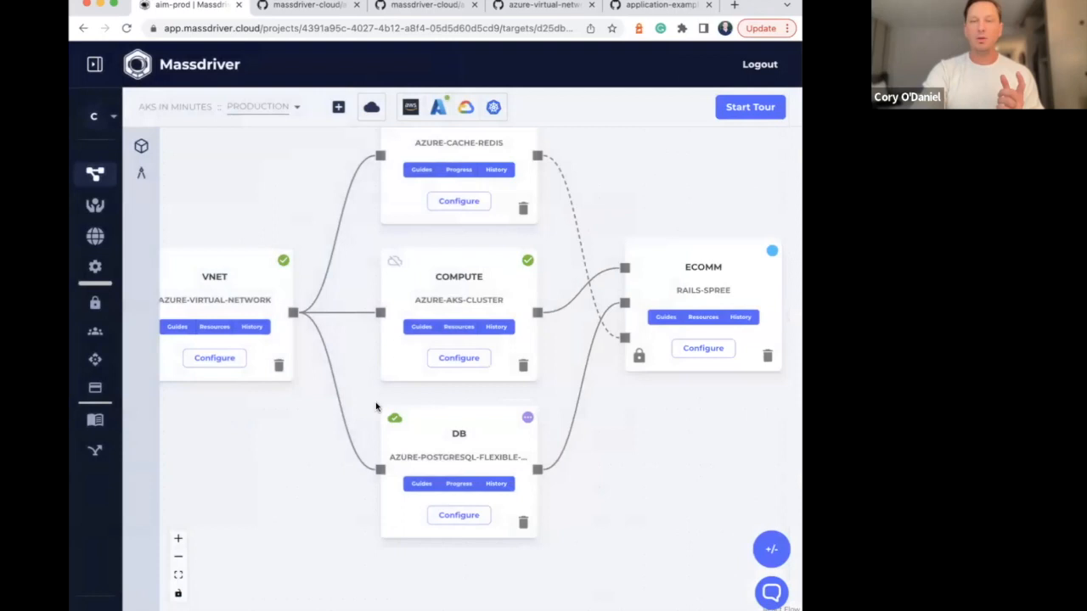
Compare the db package's 3/28/2023, 1:19 PM PDT deployment with its 1:30 PM PDT deployment from the deployment history
click(496, 485)
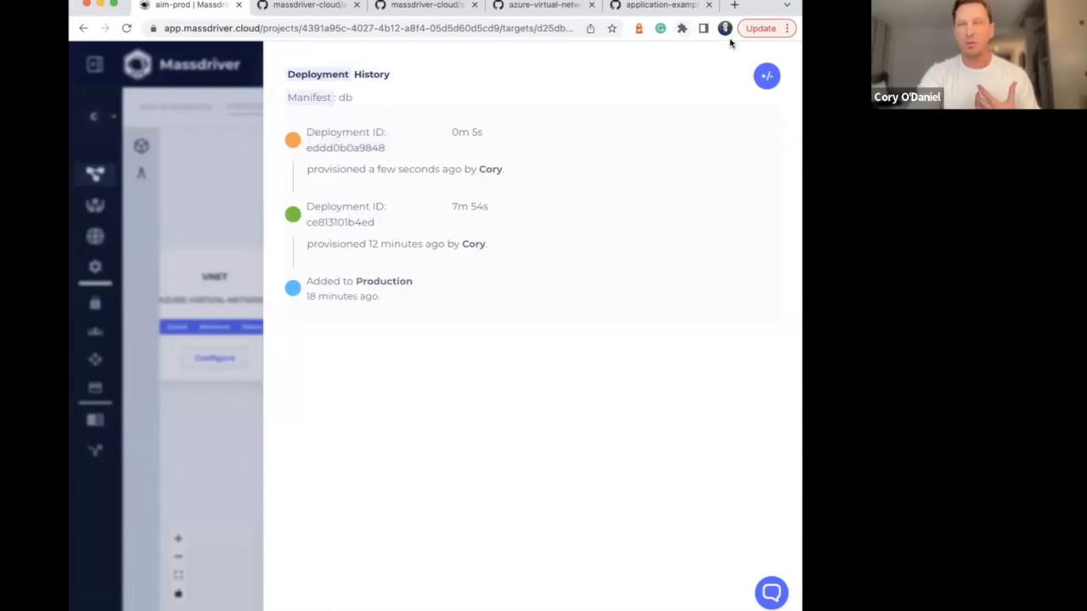
click(767, 77)
click(348, 178)
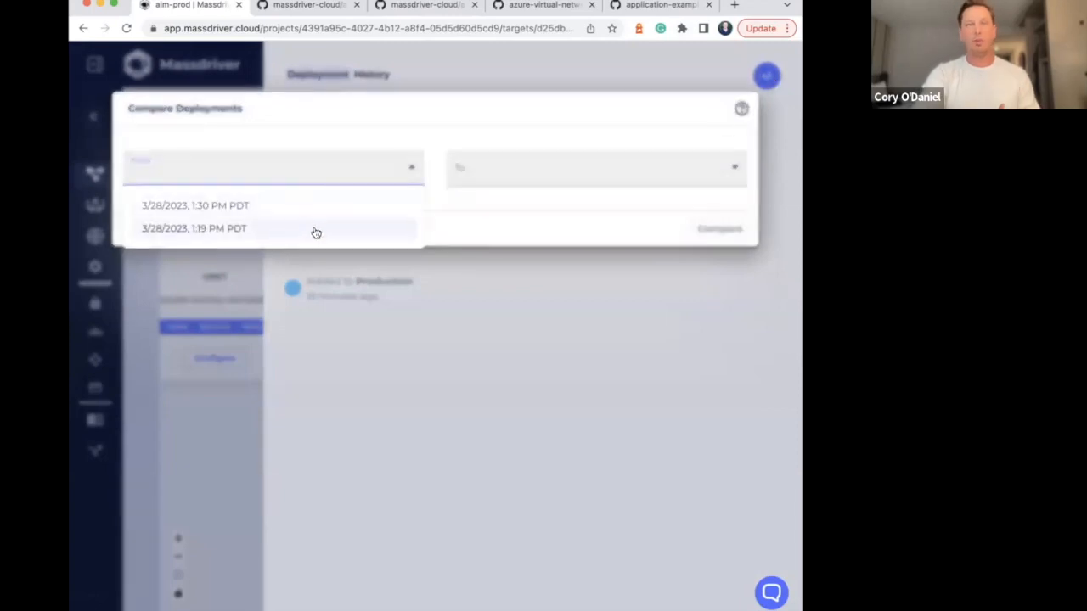
click(315, 230)
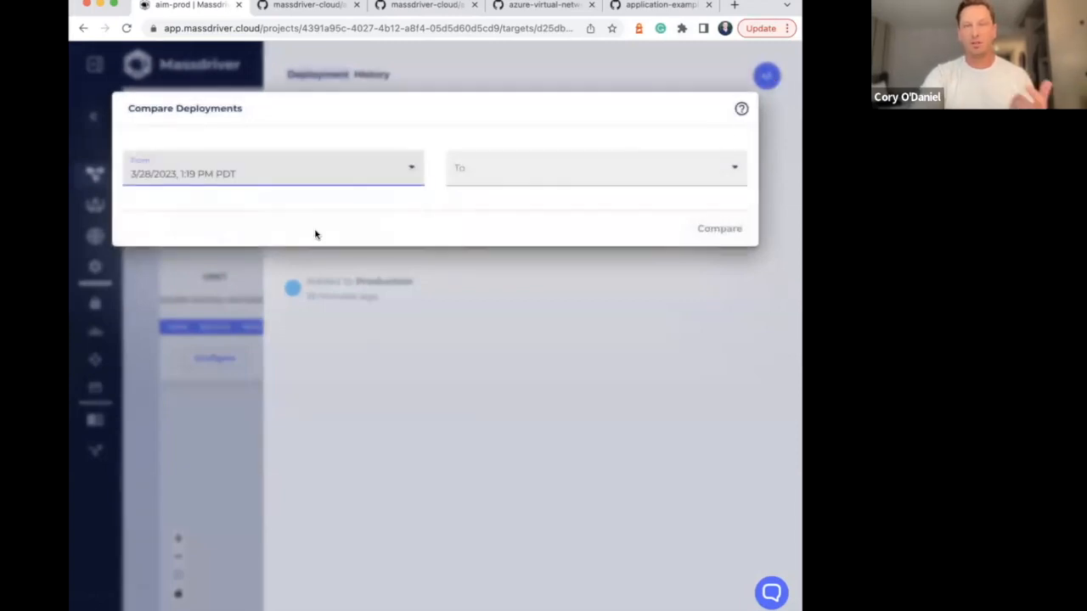
click(515, 172)
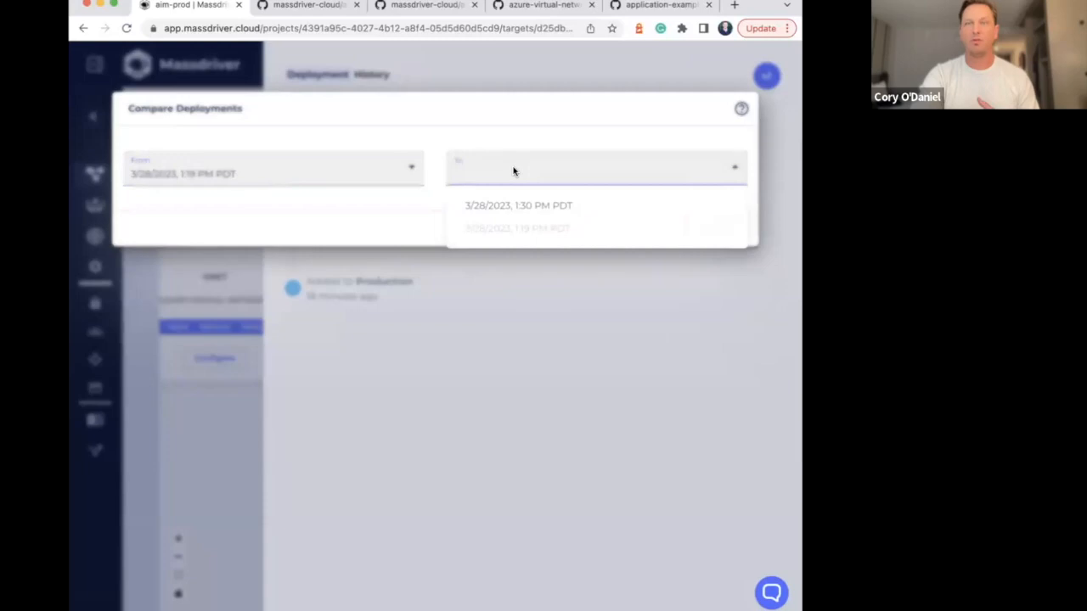
click(536, 207)
click(730, 230)
scroll(475, 333, down, 1)
scroll(475, 333, down, 1)
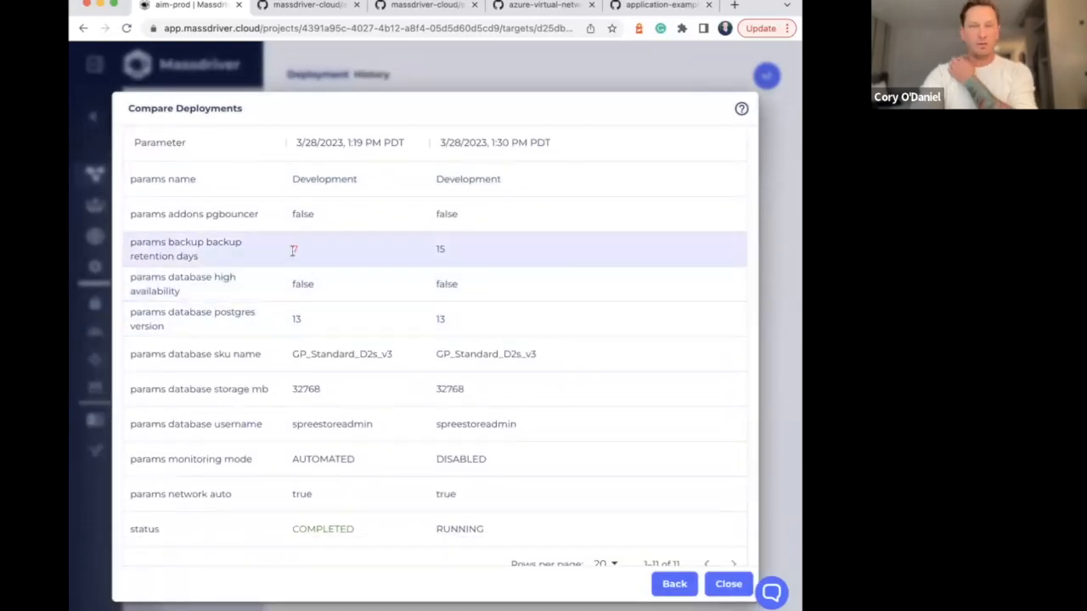
Examine the backup retention and monitoring mode differences in the deployment comparison, and close it along with the deployment history
scroll(311, 237, down, 1)
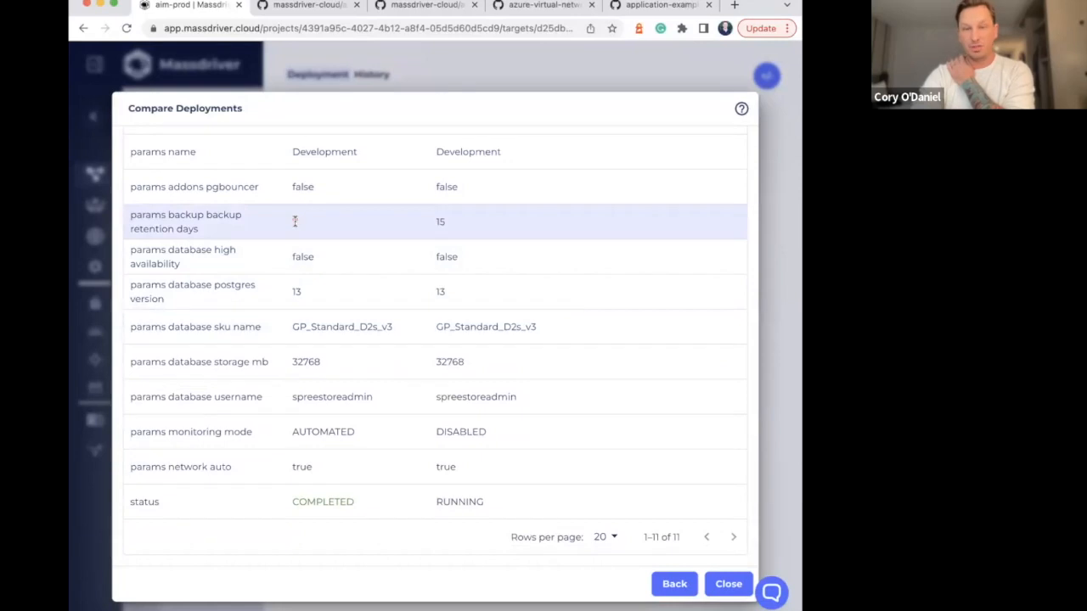
double_click(310, 431)
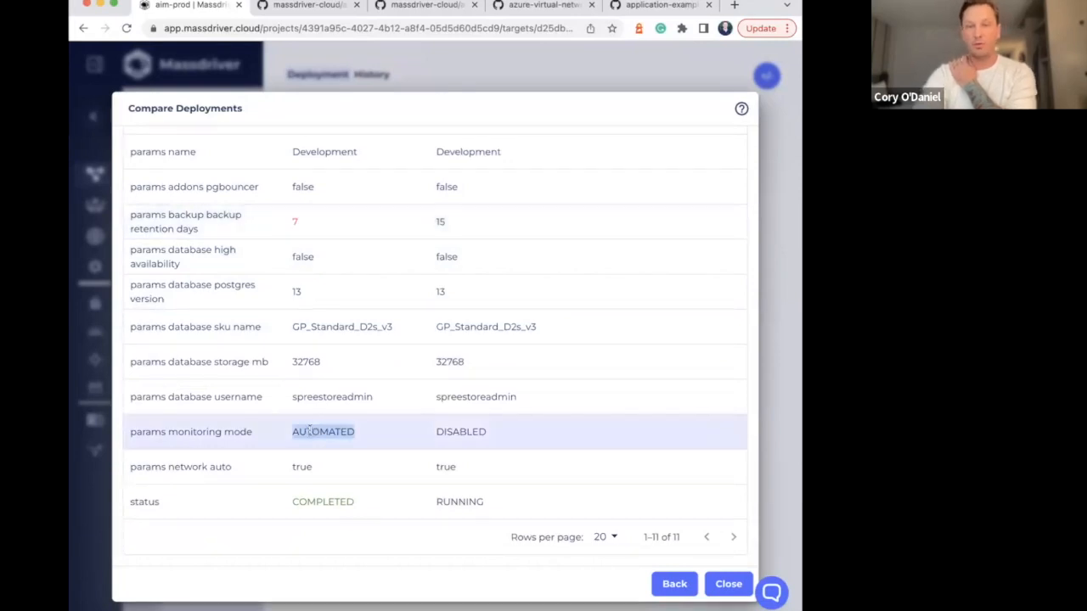
double_click(456, 433)
scroll(456, 434, up, 2)
scroll(454, 435, down, 2)
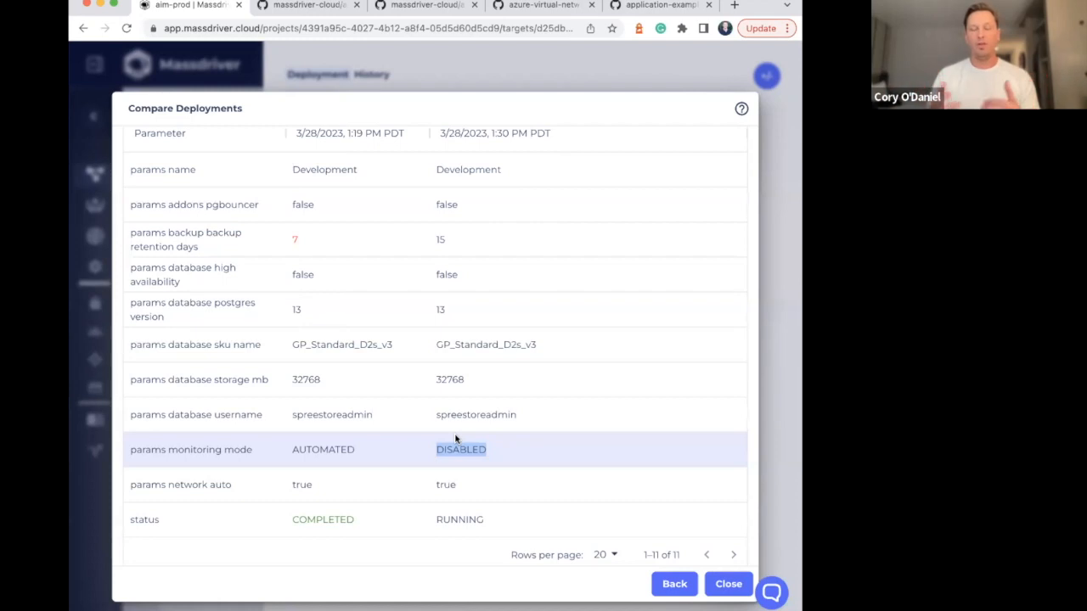
click(485, 90)
click(242, 175)
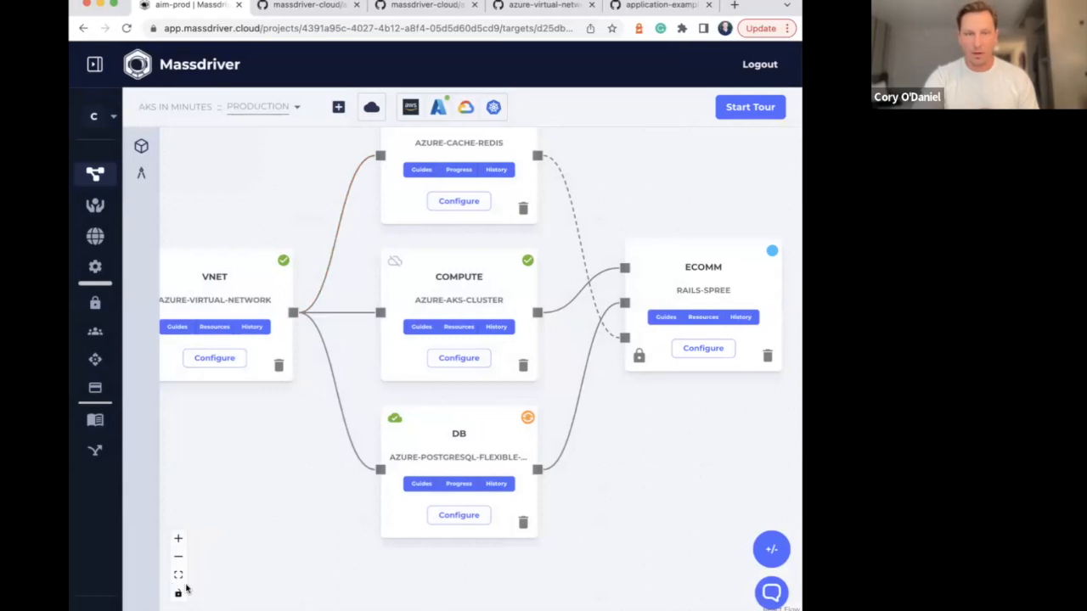
Reload the Production environment's canvas and check the deployment status of its packages
click(180, 560)
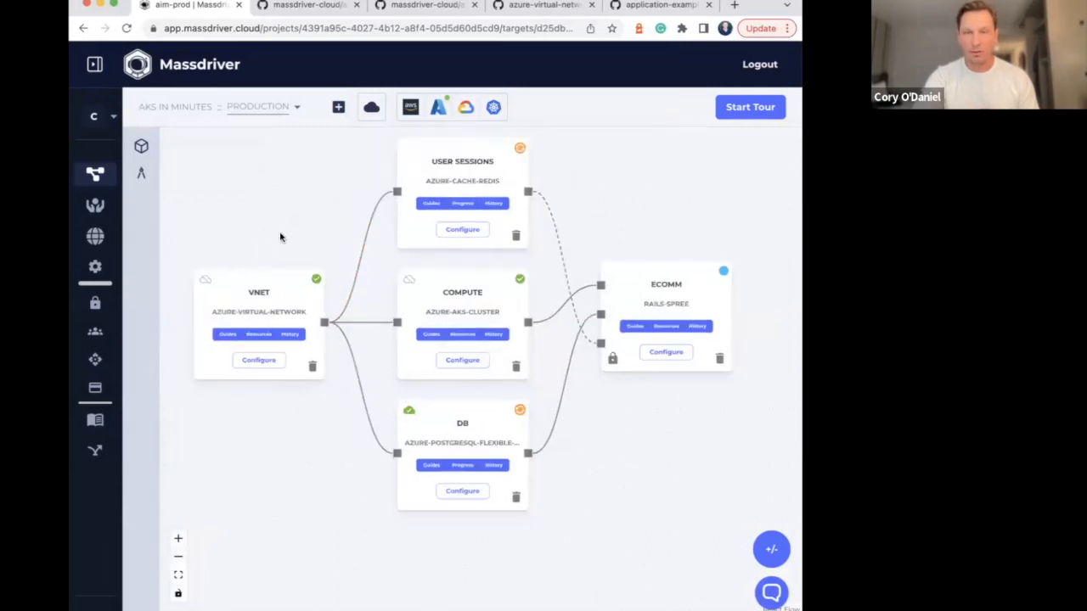
click(126, 28)
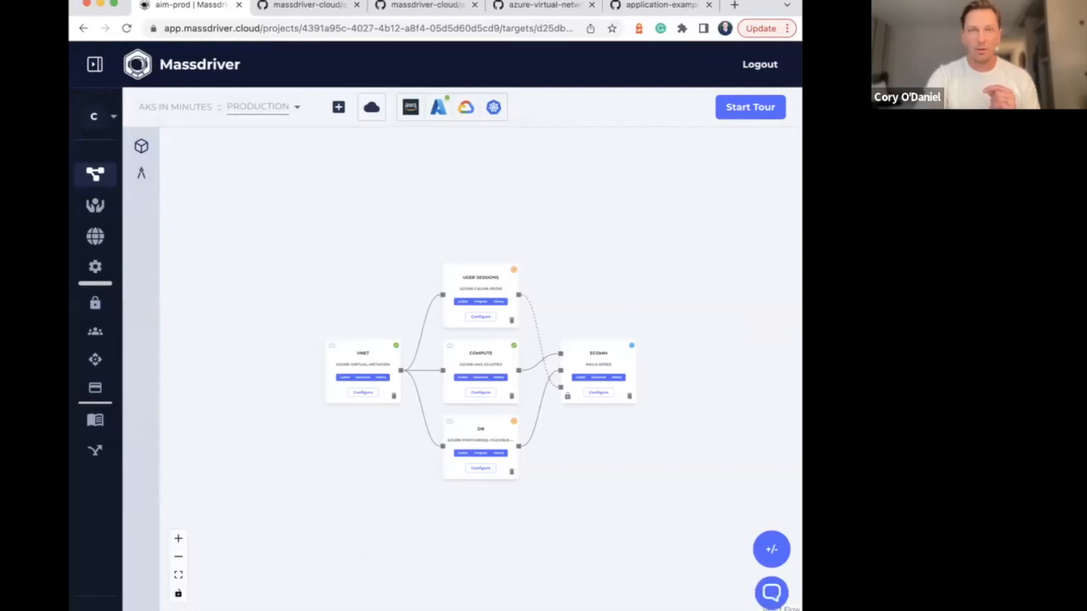
drag(558, 296, 544, 275)
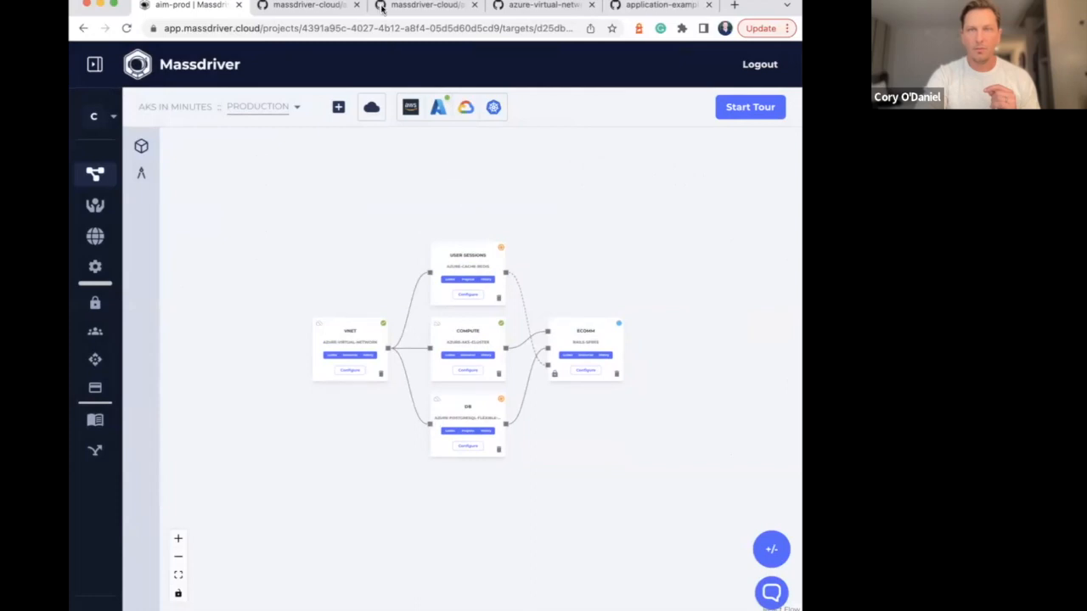
click(180, 539)
scroll(283, 250, up, 1)
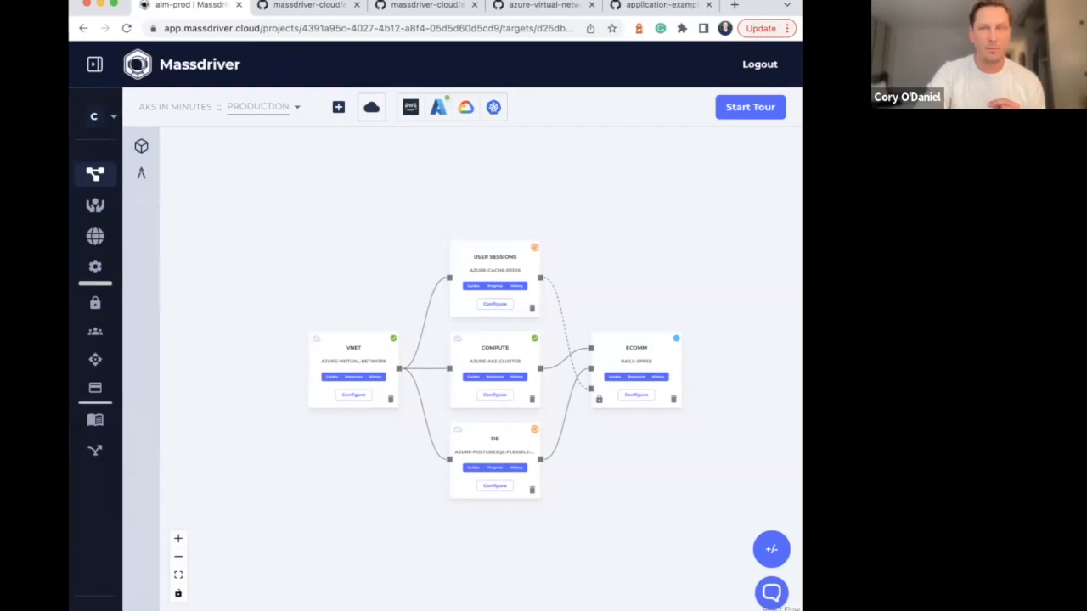
drag(310, 285, 284, 340)
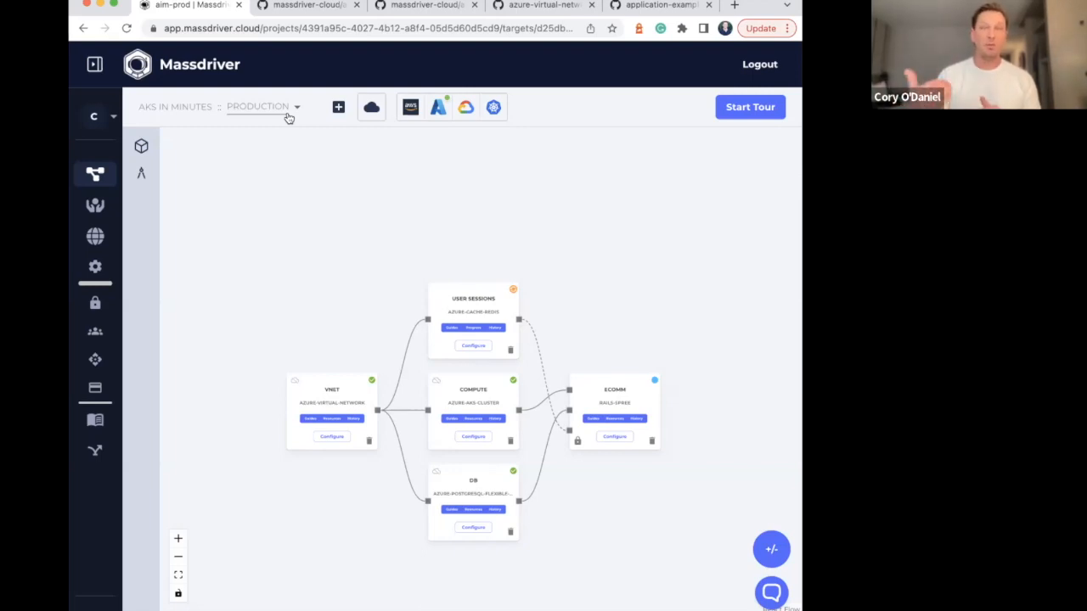
Add an environment to the project, named with the developer's first name followed by "-dev", keeping the suggested abbreviation
click(289, 118)
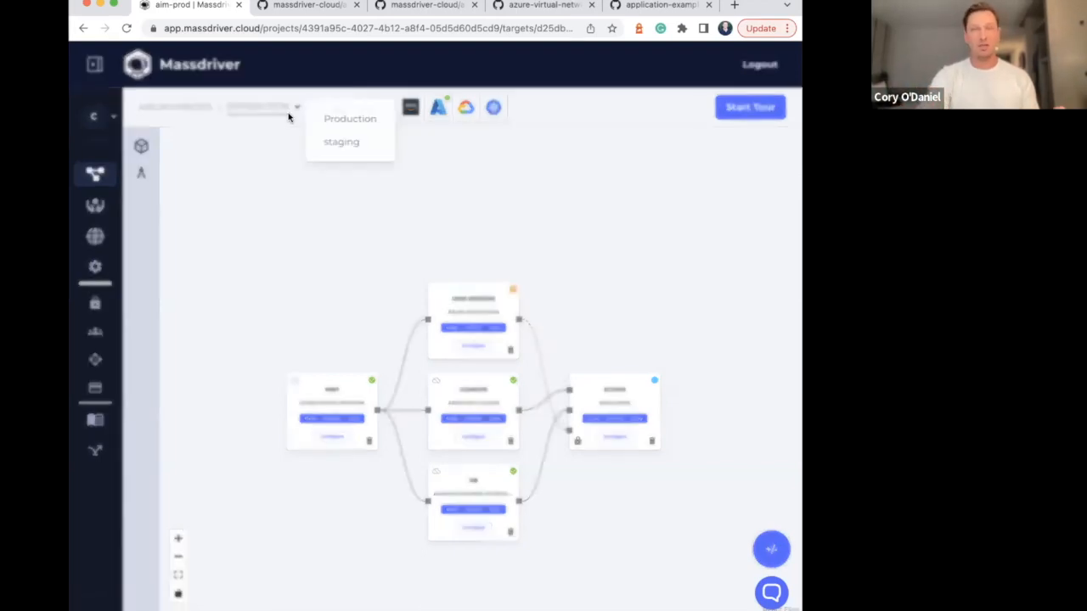
click(290, 183)
click(340, 116)
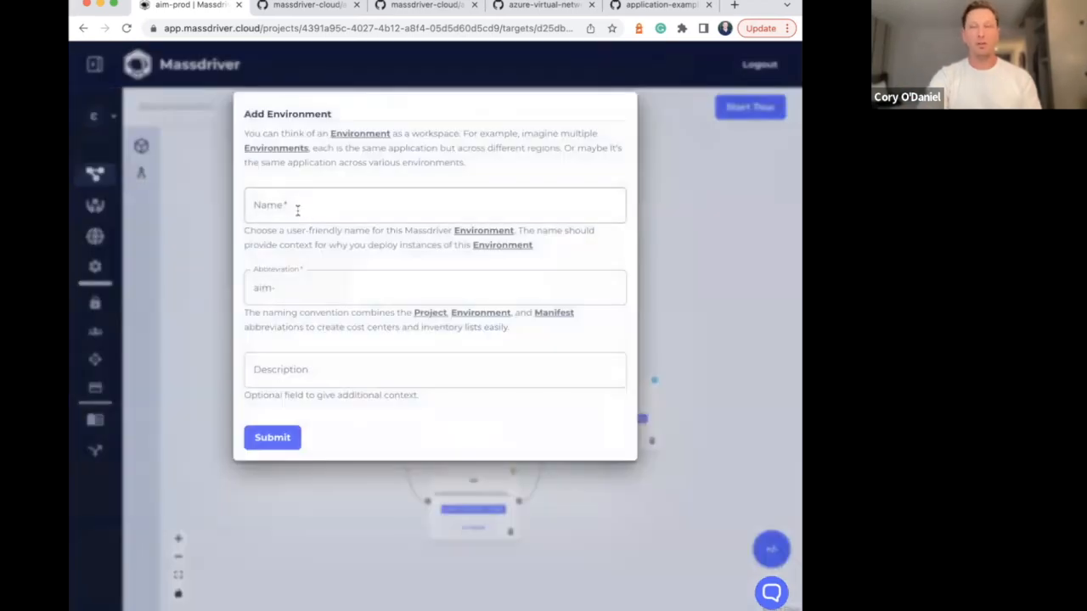
click(297, 209)
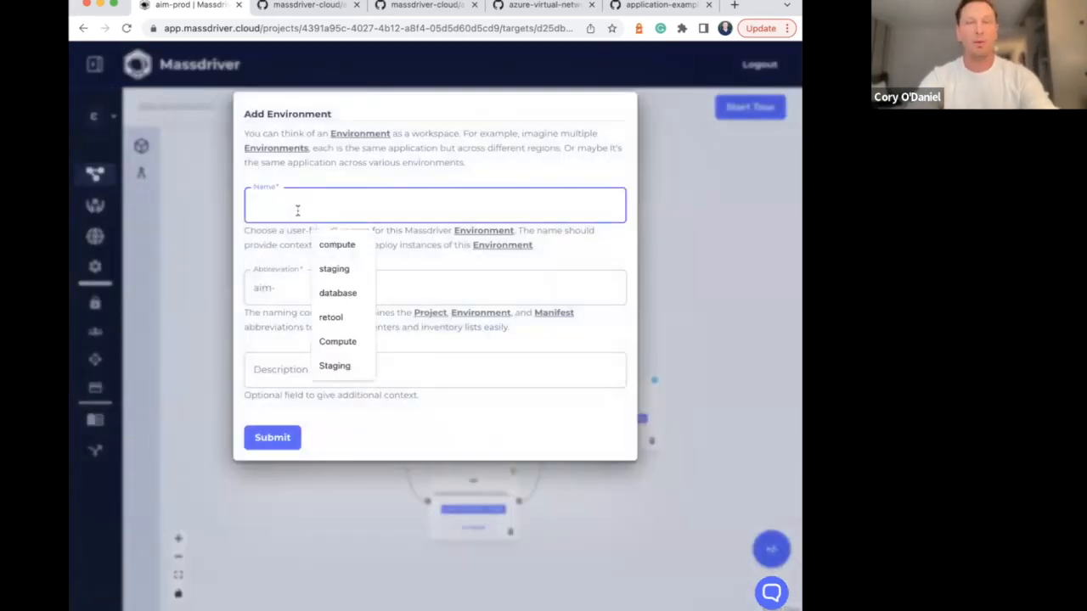
text(cory-dev)
key(Tab)
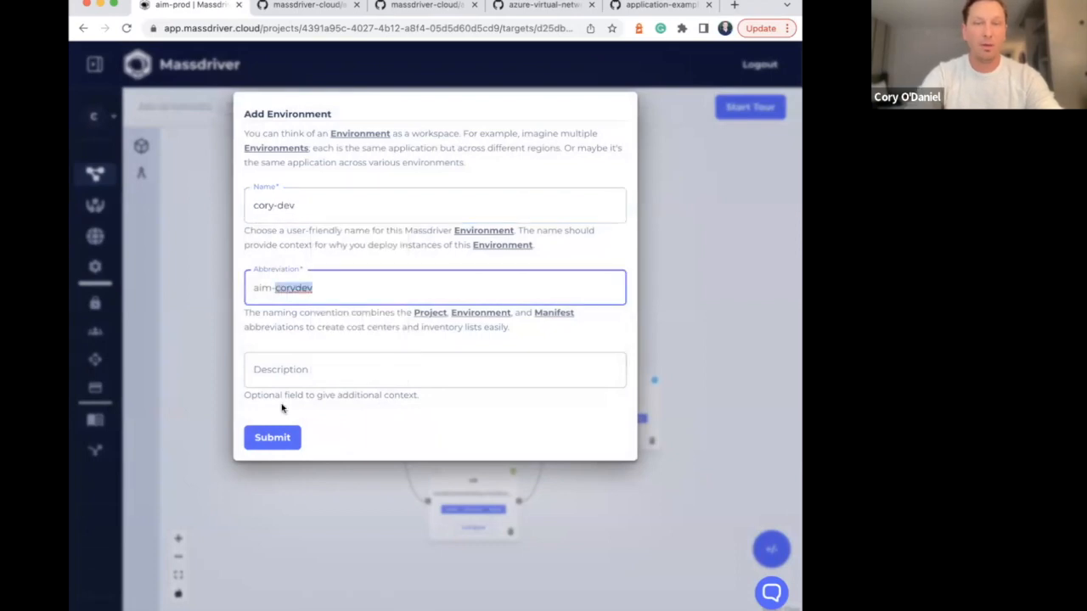
click(272, 437)
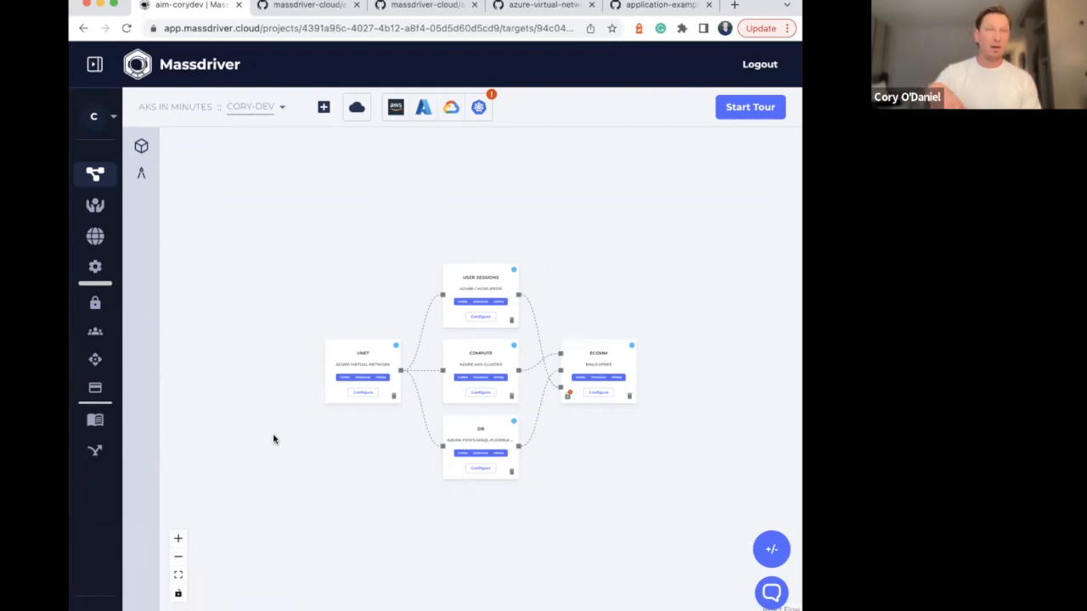
Switch the project to the staging environment and examine its package diagram
click(280, 108)
click(333, 166)
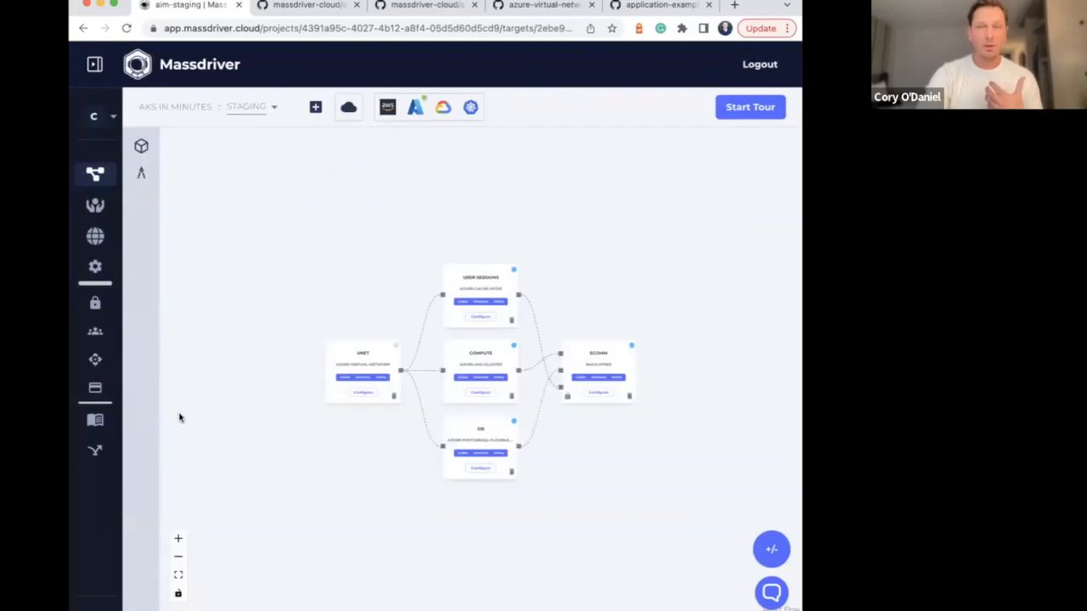
click(178, 538)
click(178, 539)
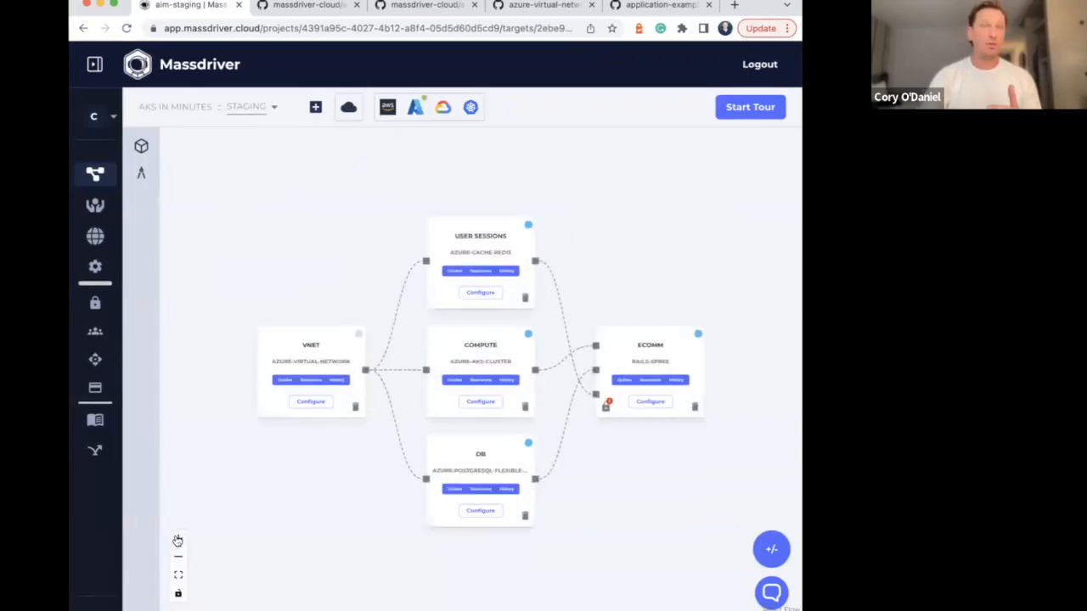
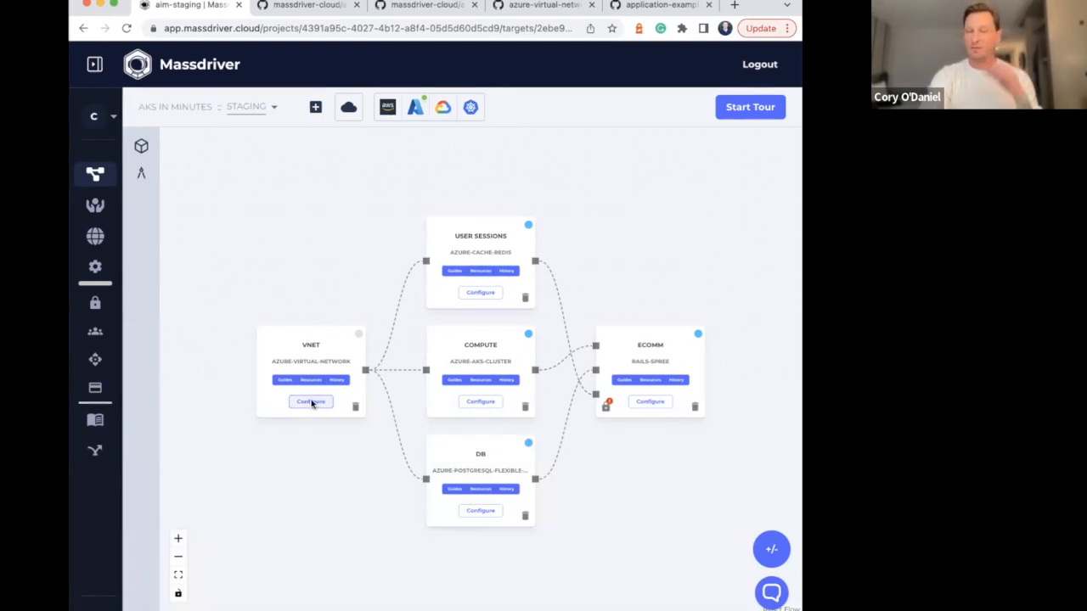
Set the vnet package's VNet size to 4k IP Addresses and save its configuration
click(312, 404)
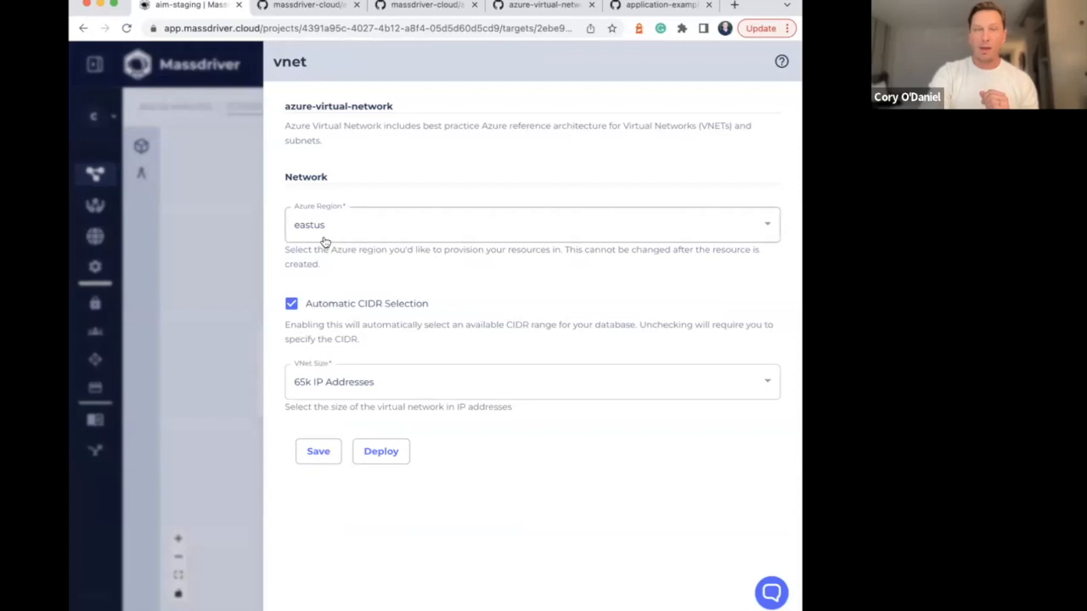
click(357, 384)
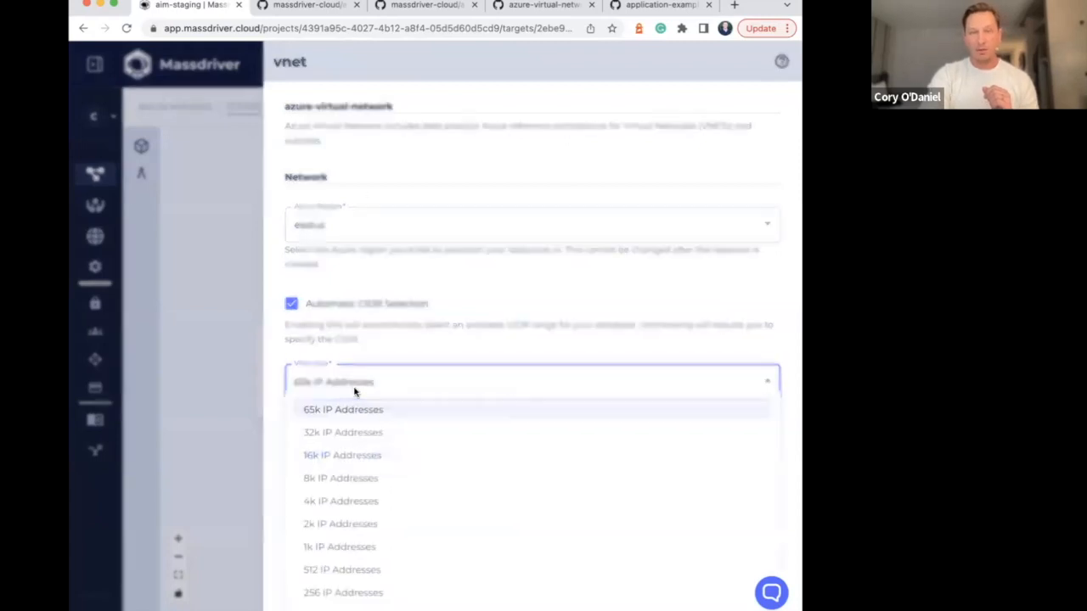
click(350, 501)
click(319, 451)
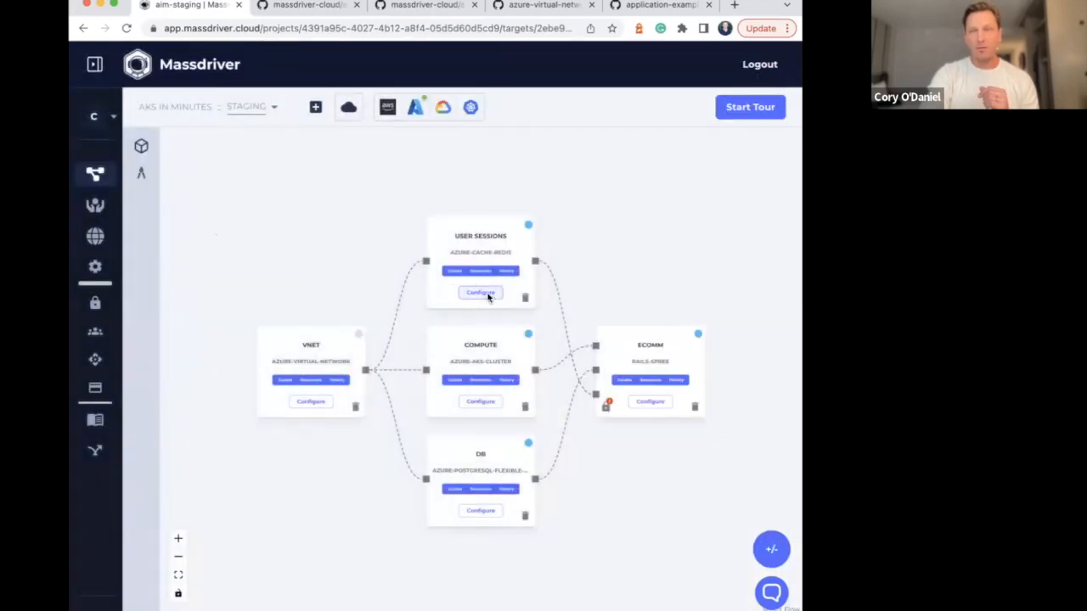
Apply the Development configuration preset to the user sessions Redis package
click(481, 293)
click(438, 103)
click(443, 162)
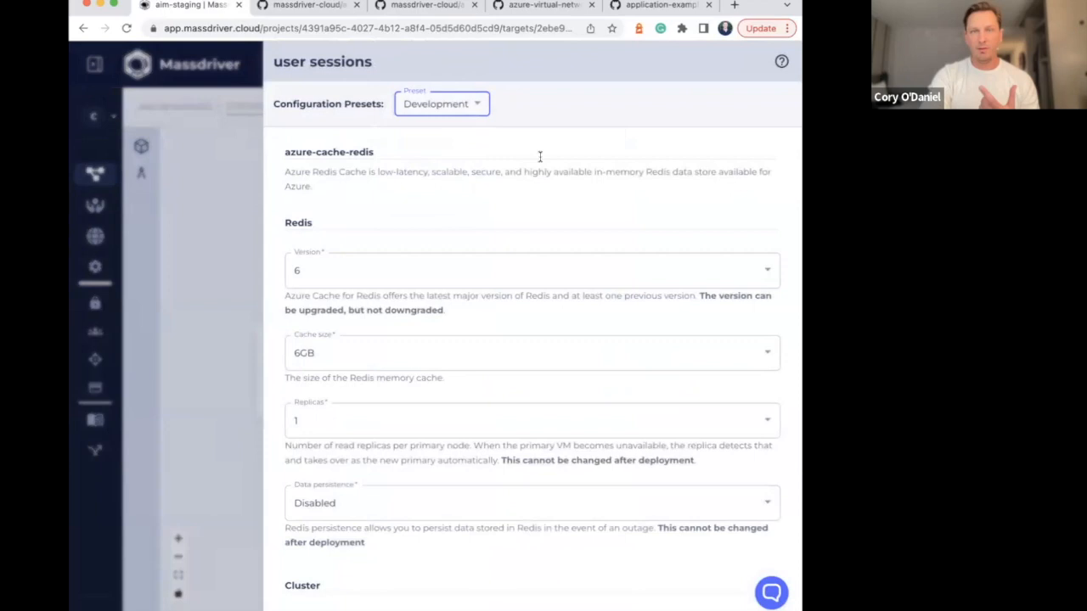
Set the user sessions alarm mode to Disabled and save the package configuration
scroll(539, 156, down, 3)
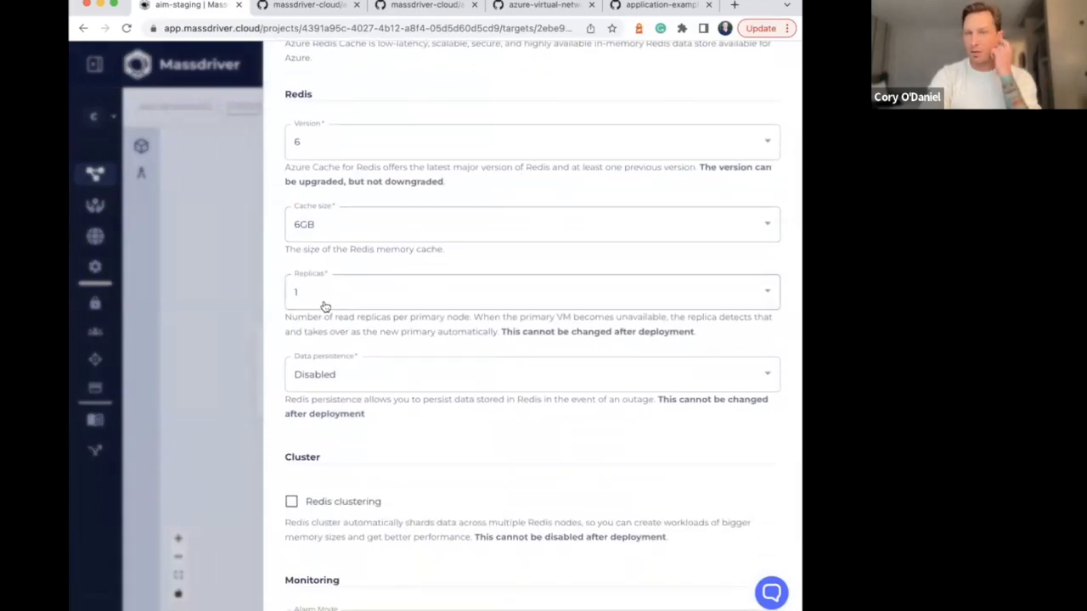
scroll(324, 306, down, 3)
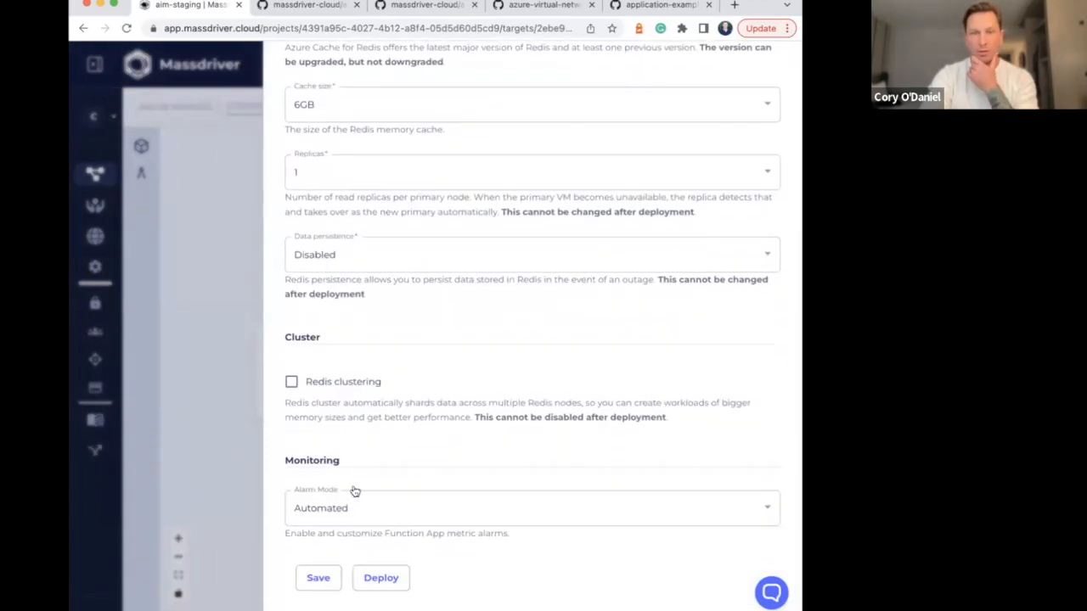
click(340, 508)
click(374, 406)
click(348, 522)
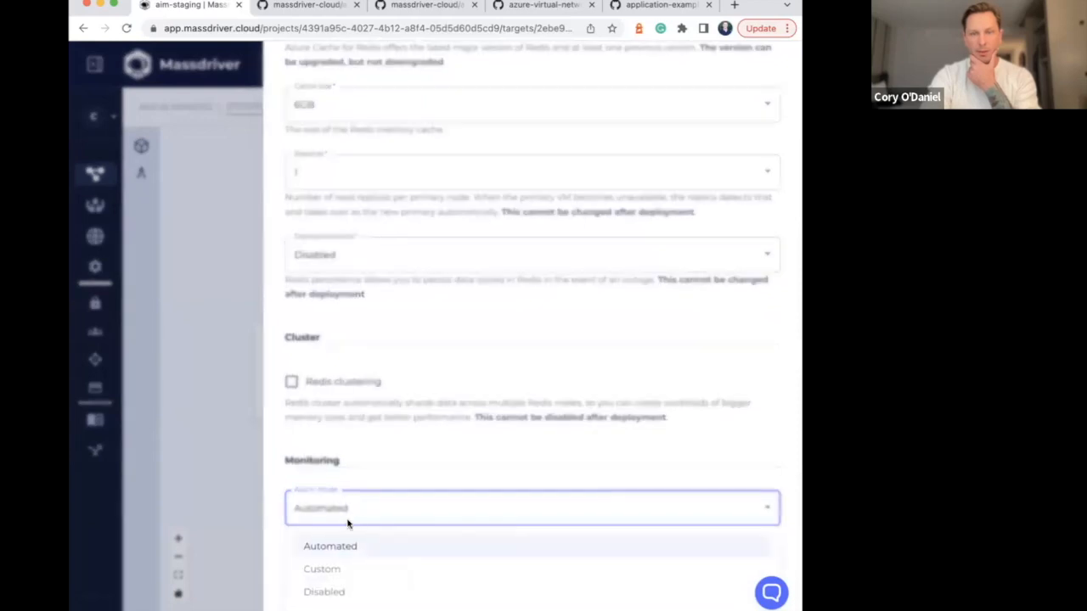
click(353, 592)
click(316, 578)
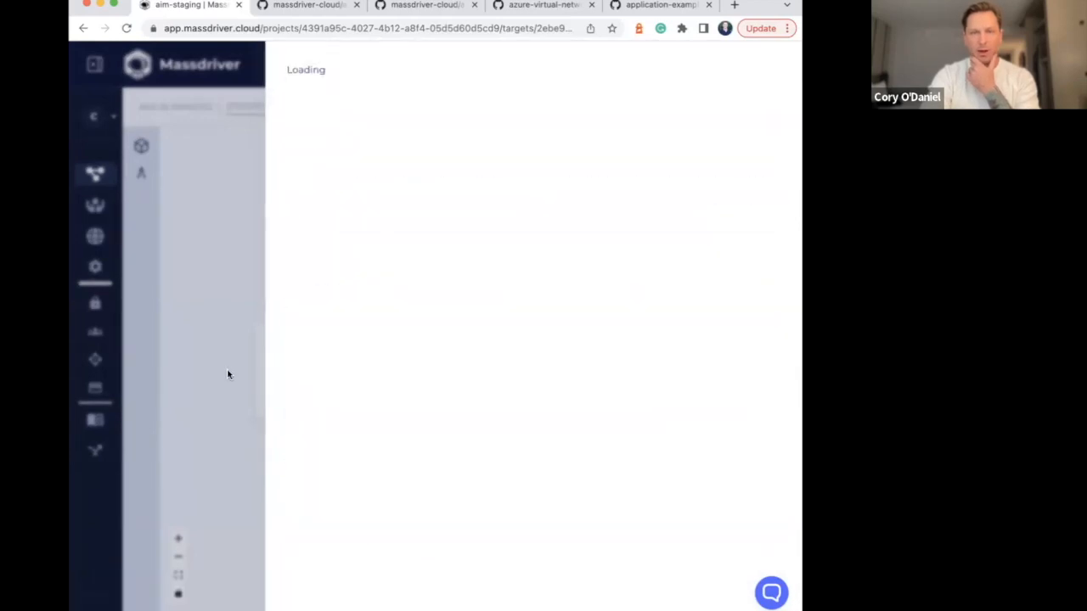
Apply the Development preset to the compute AKS cluster and set its default node group's maximum size to 5
click(480, 399)
click(422, 103)
click(429, 163)
scroll(422, 216, down, 2)
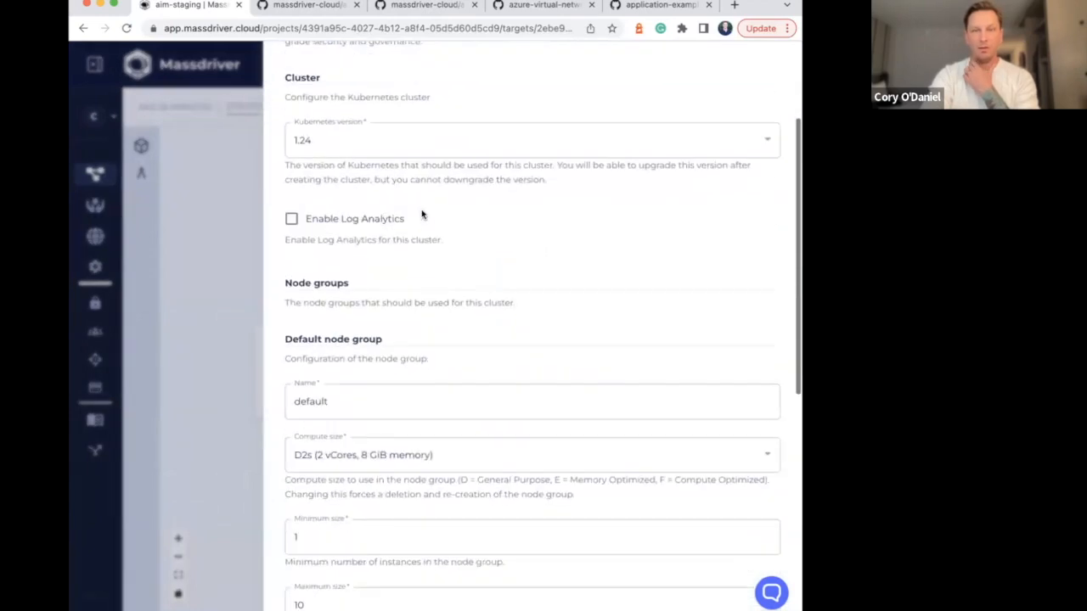
scroll(433, 242, down, 4)
double_click(360, 271)
text(5)
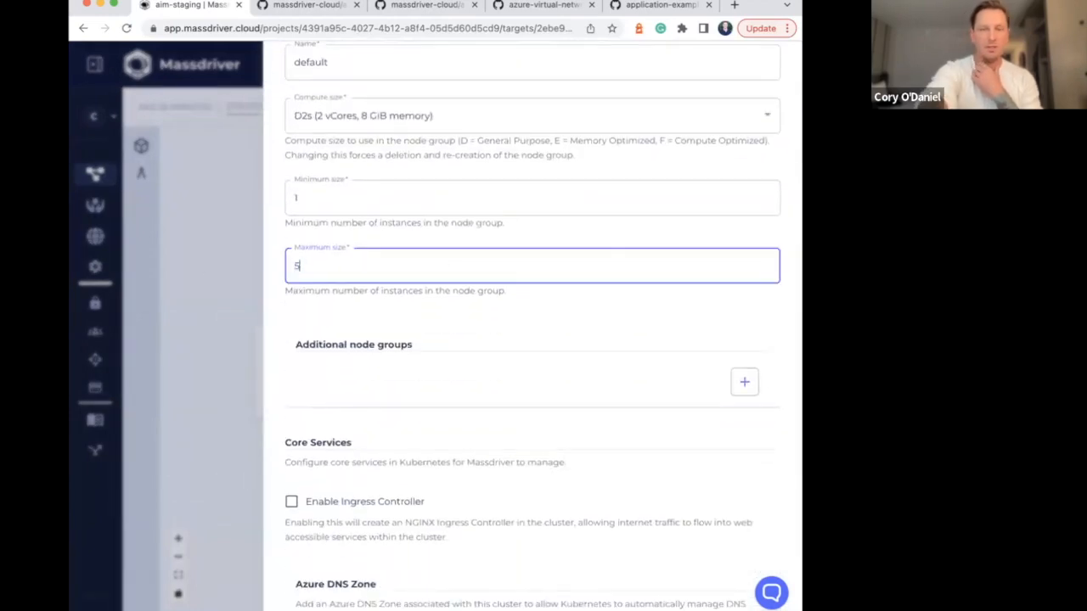
Enable the ingress controller for the compute cluster, save the configuration and close it
scroll(313, 368, down, 1)
scroll(314, 369, down, 1)
click(291, 366)
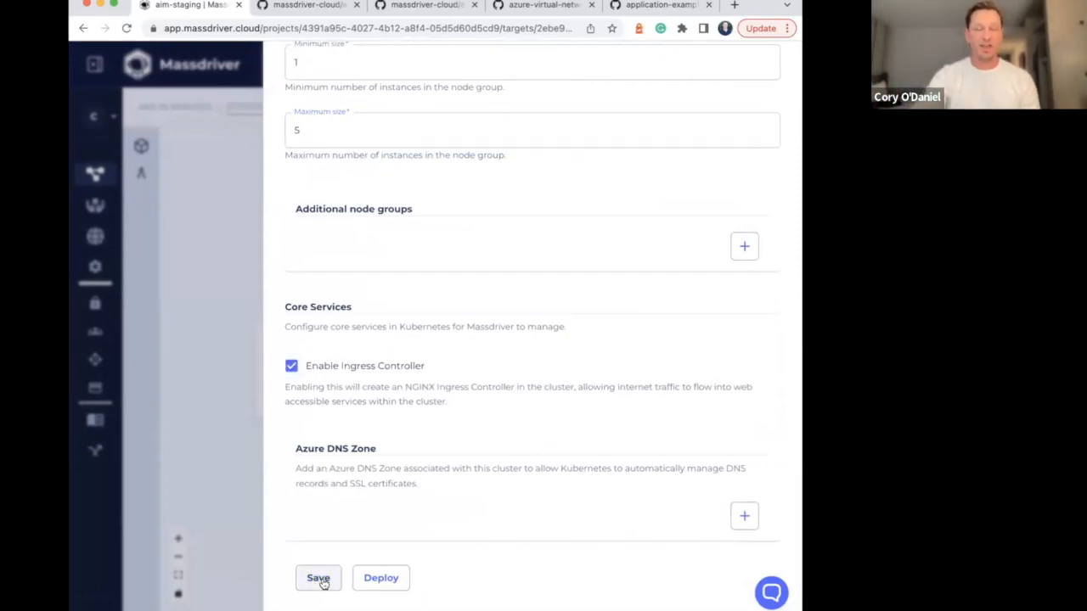
click(318, 578)
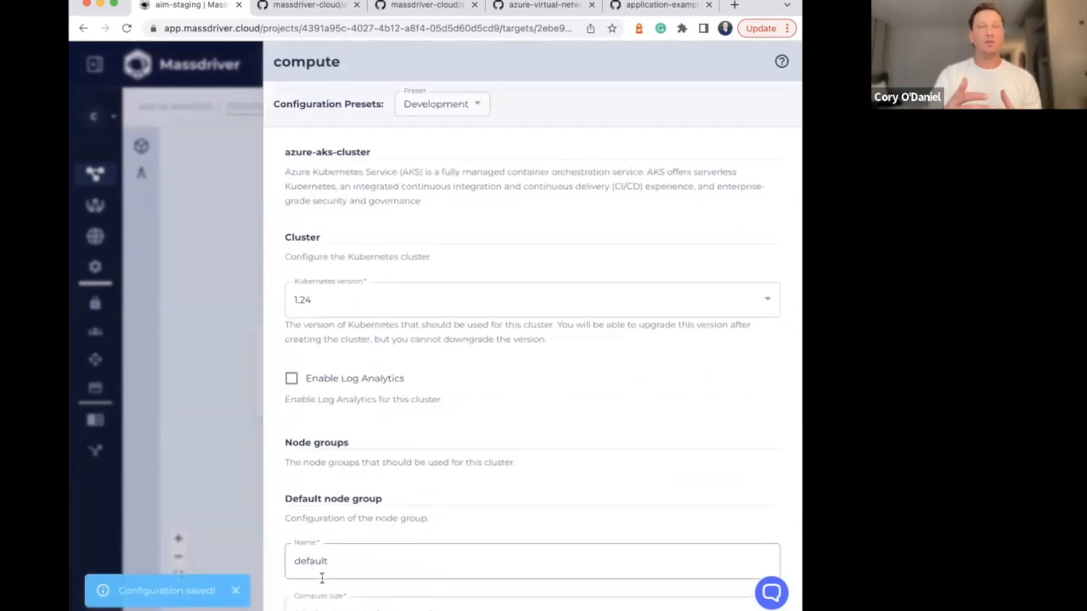
click(222, 371)
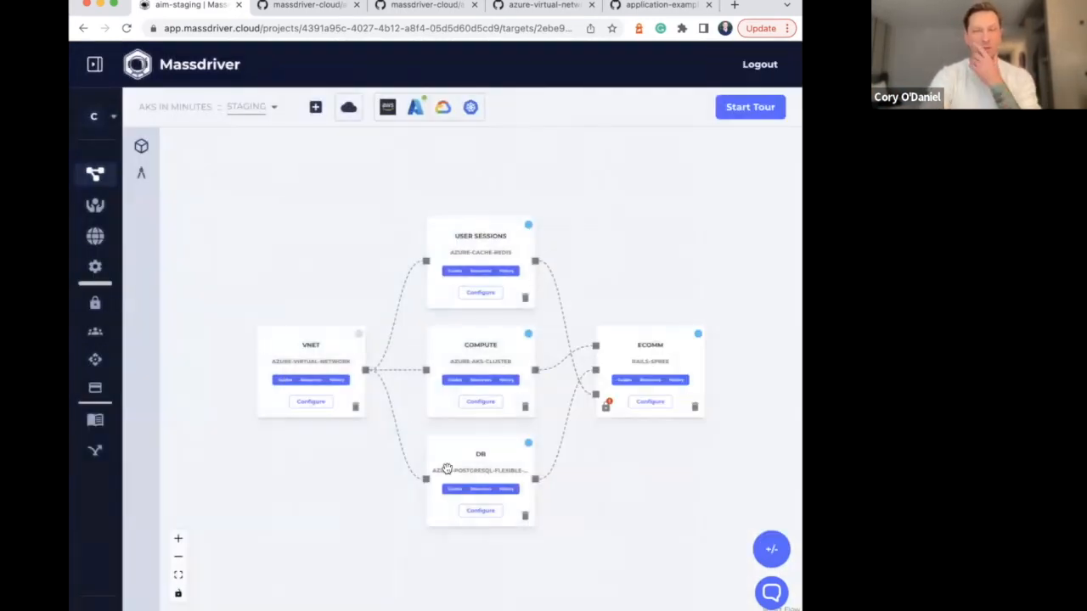
Apply the Development preset to the db PostgreSQL package and choose instance type MO_Standard_E4ds_v4
click(489, 512)
click(437, 104)
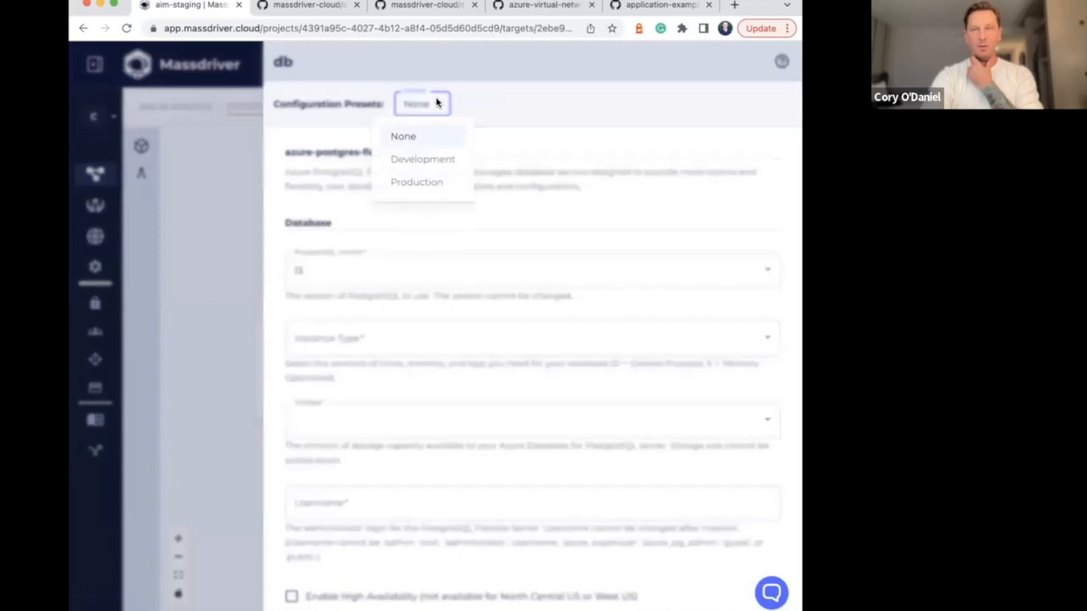
click(434, 161)
scroll(480, 208, down, 3)
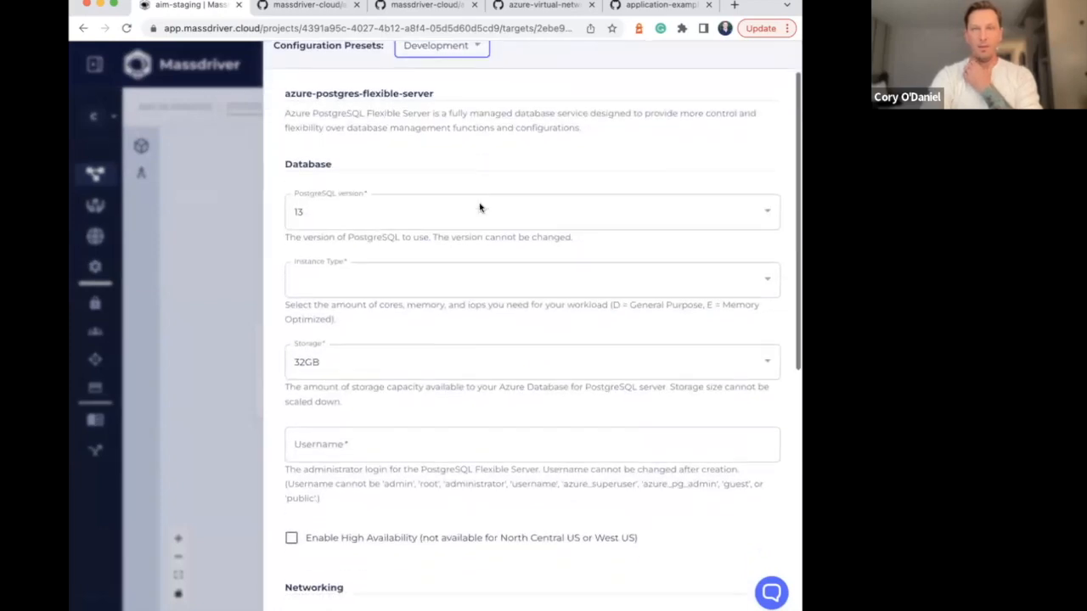
click(481, 212)
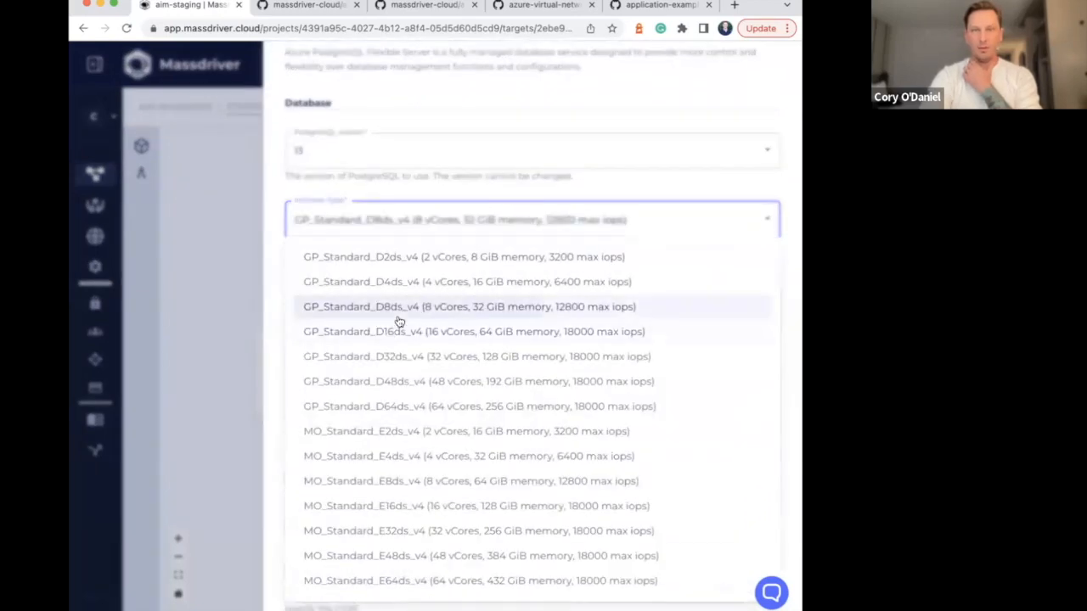
click(400, 309)
click(418, 233)
click(417, 259)
click(423, 224)
click(400, 459)
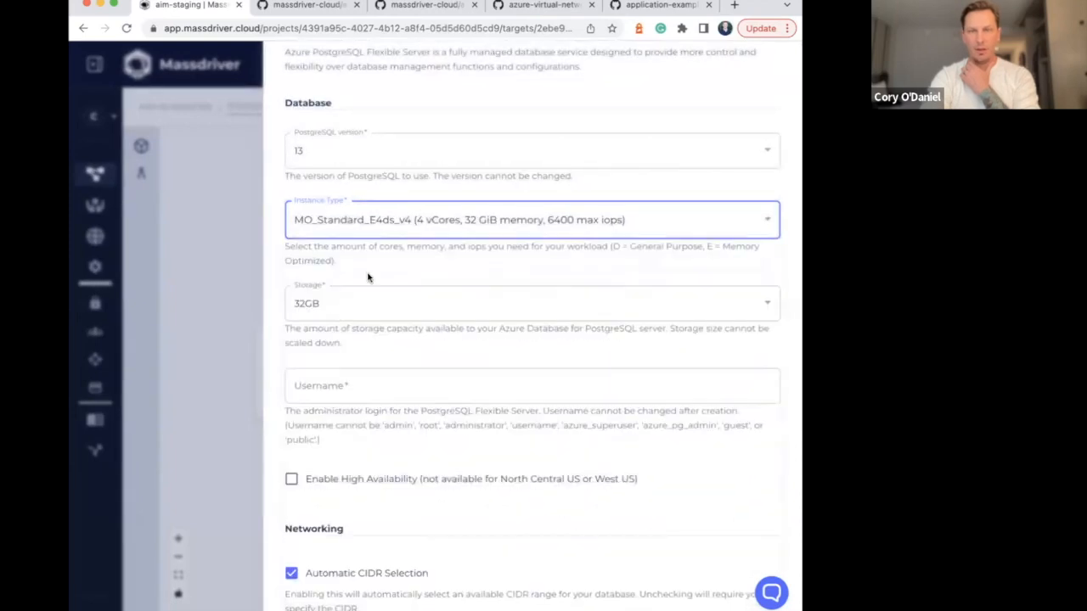
Enter admin as the db administrator username, try to save the configuration, and close it
scroll(349, 271, down, 3)
click(349, 242)
click(372, 325)
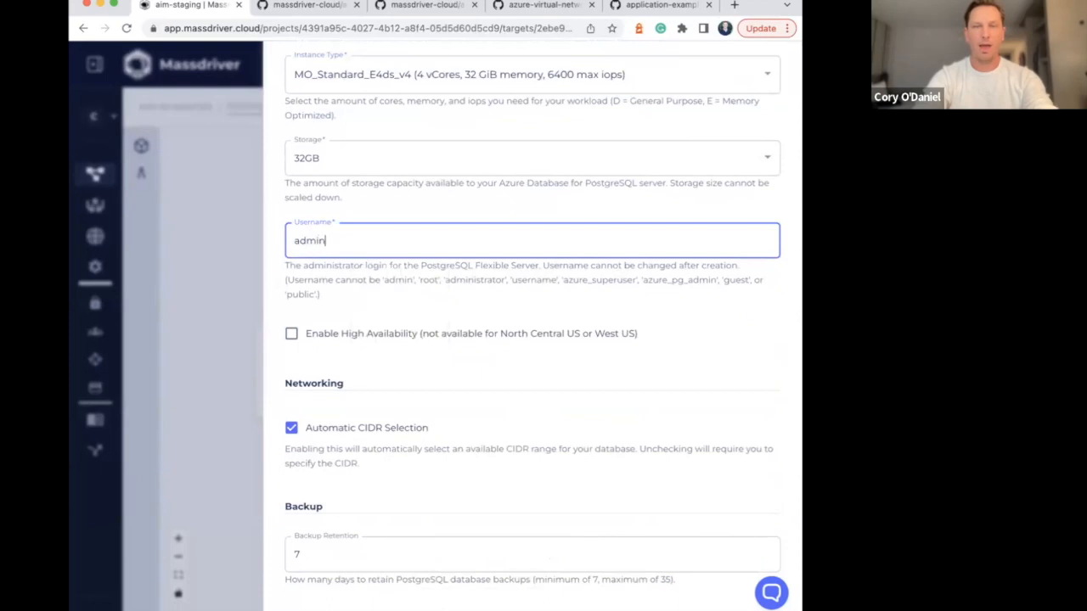
scroll(443, 388, down, 5)
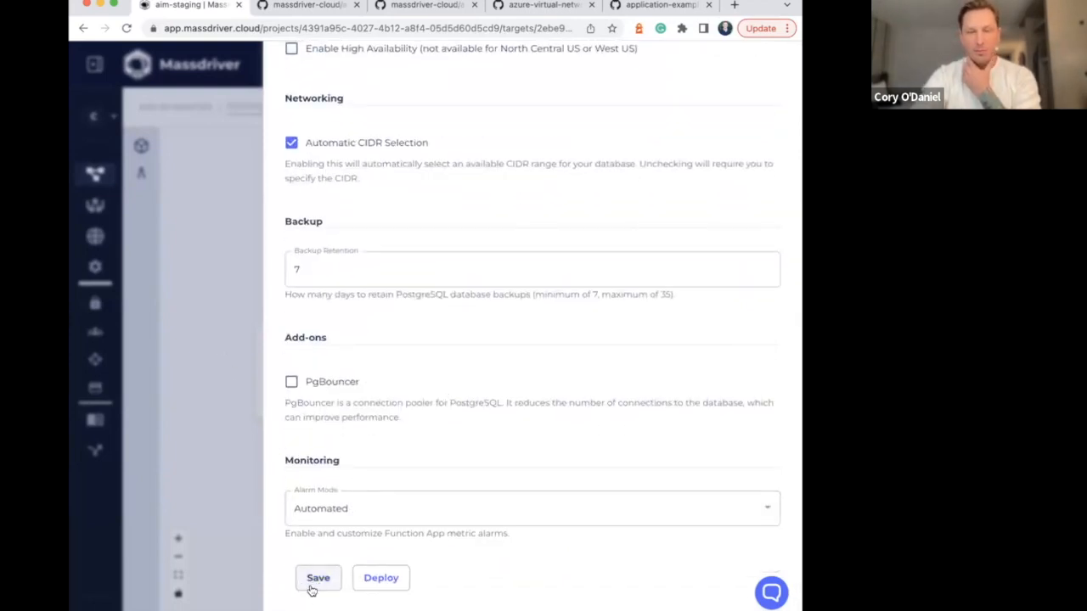
click(224, 241)
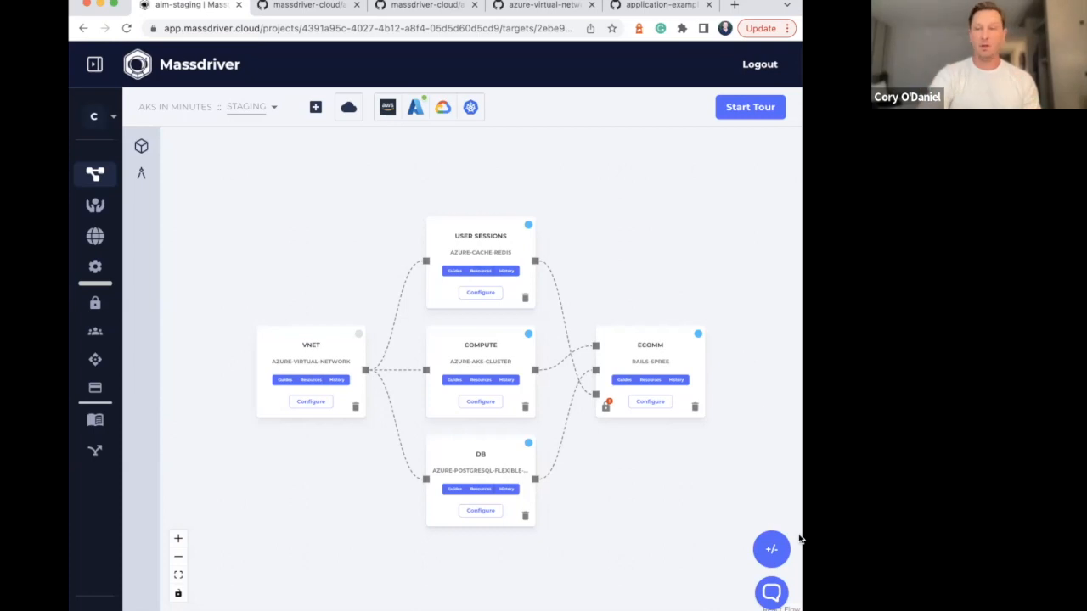
Compare the project's targets from staging to Production
click(769, 548)
click(365, 174)
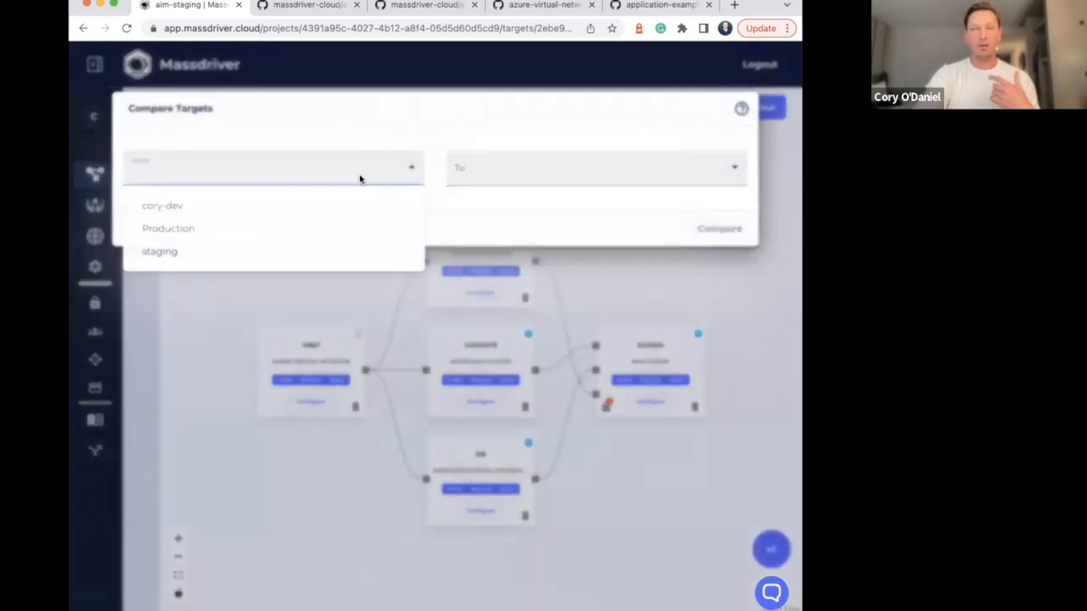
click(214, 252)
click(553, 182)
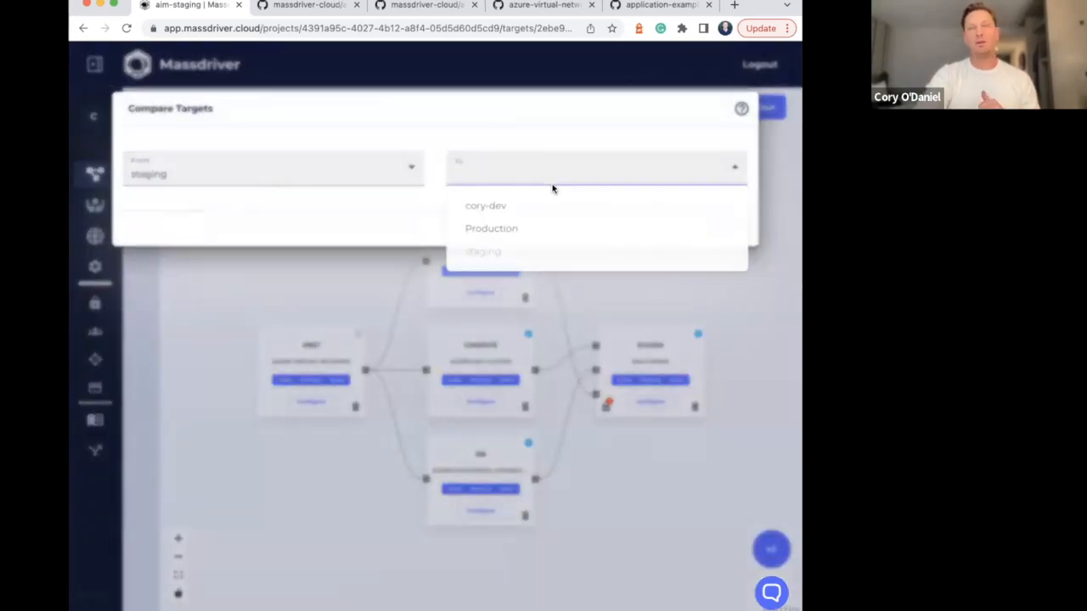
click(521, 230)
click(709, 236)
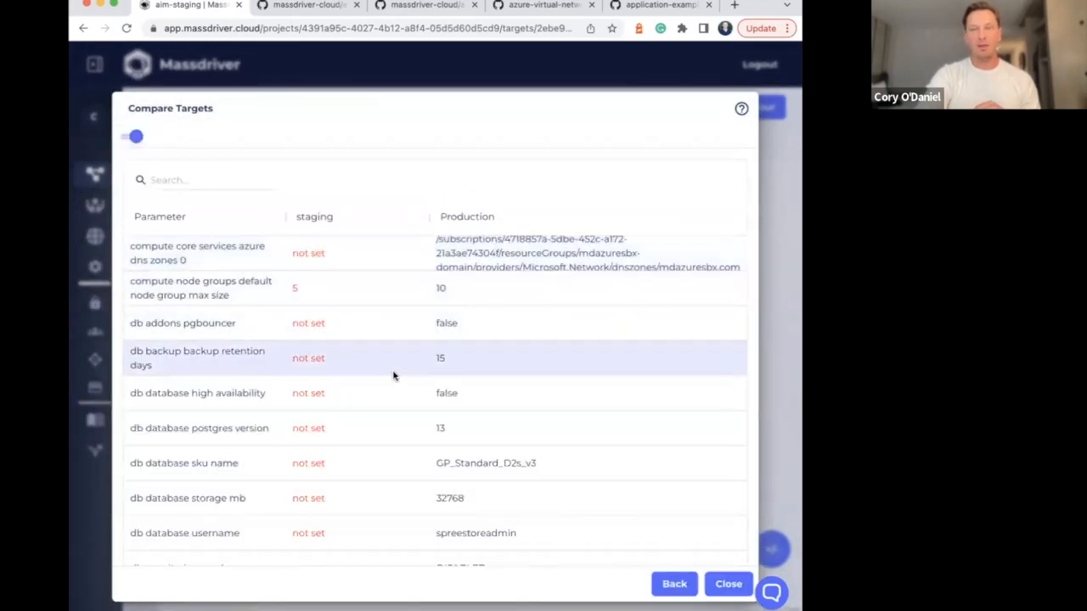
Examine the parameter differences between staging and Production, especially the db settings, and close the comparison
scroll(394, 375, down, 3)
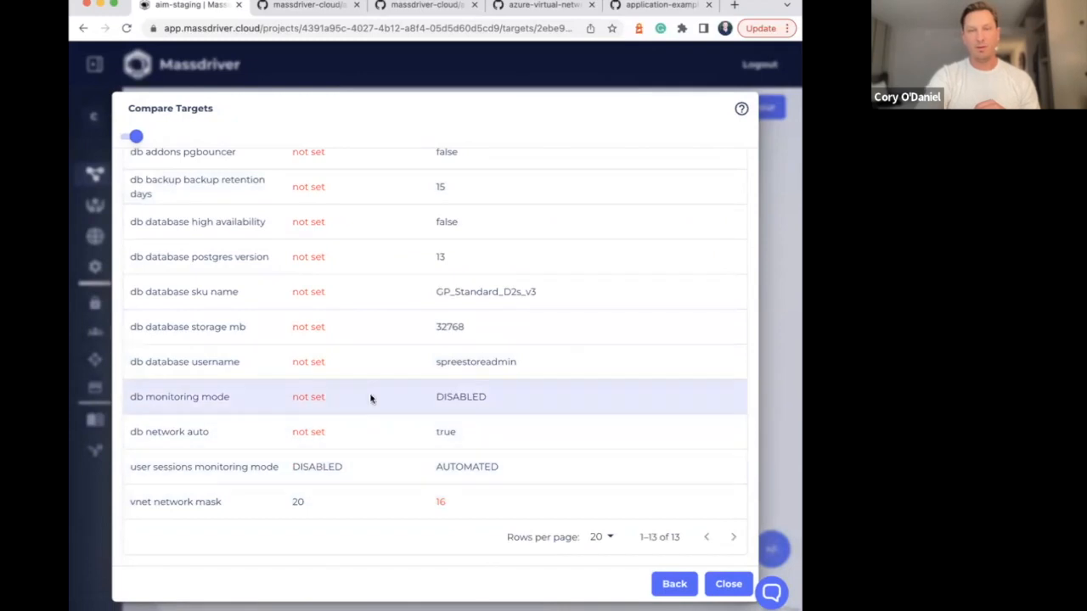
scroll(371, 398, up, 4)
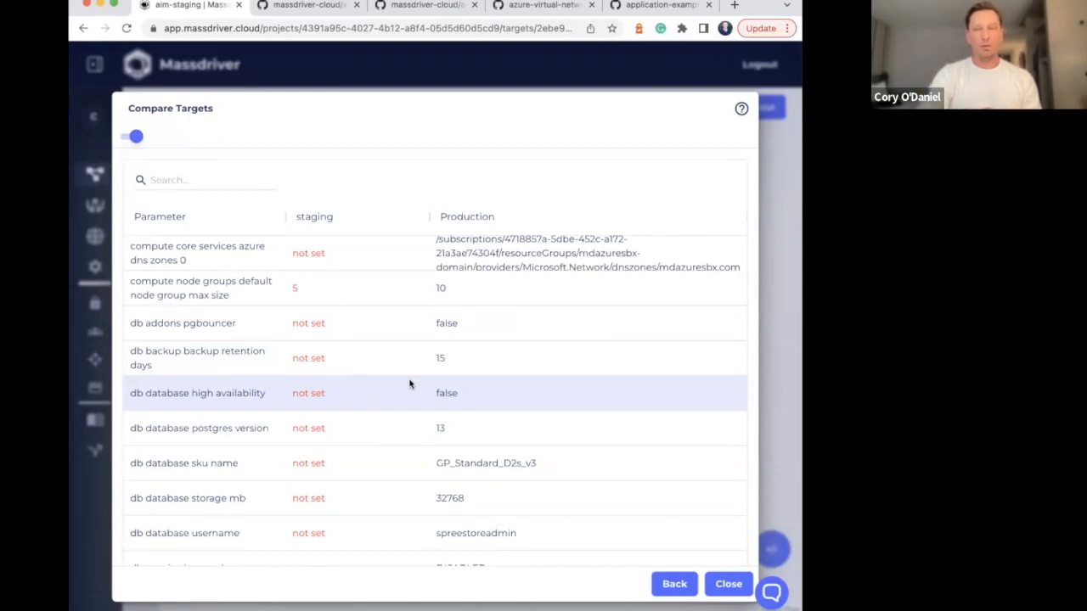
scroll(410, 385, down, 3)
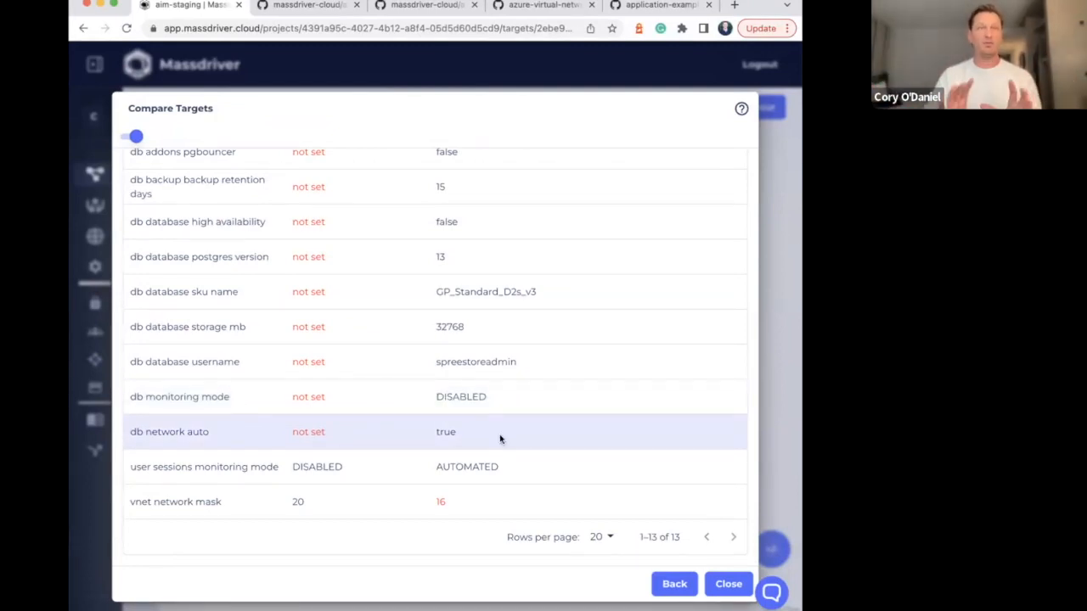
scroll(447, 342, up, 3)
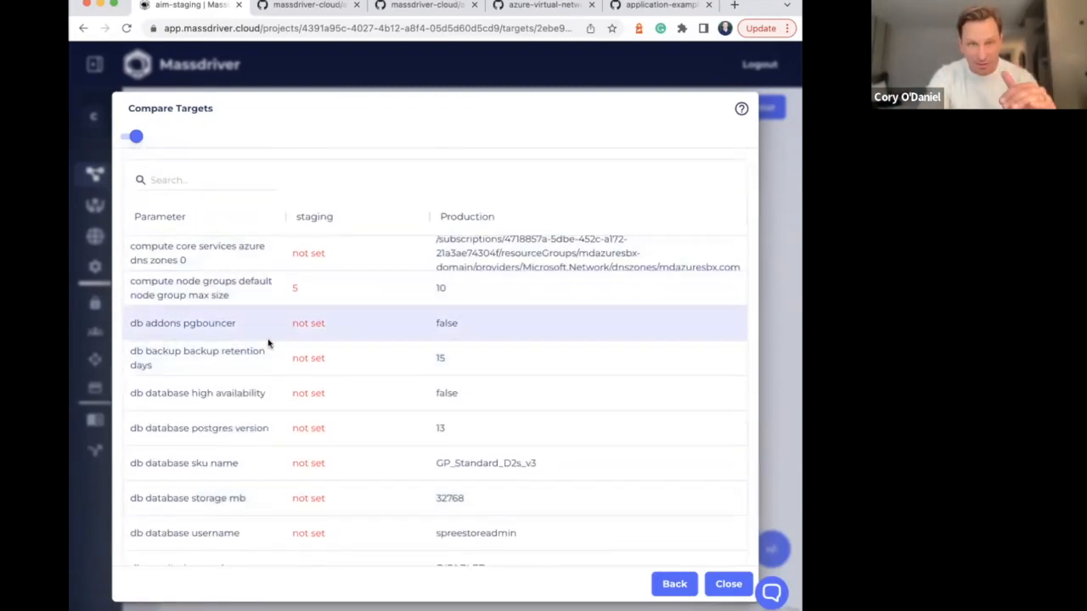
scroll(348, 379, down, 5)
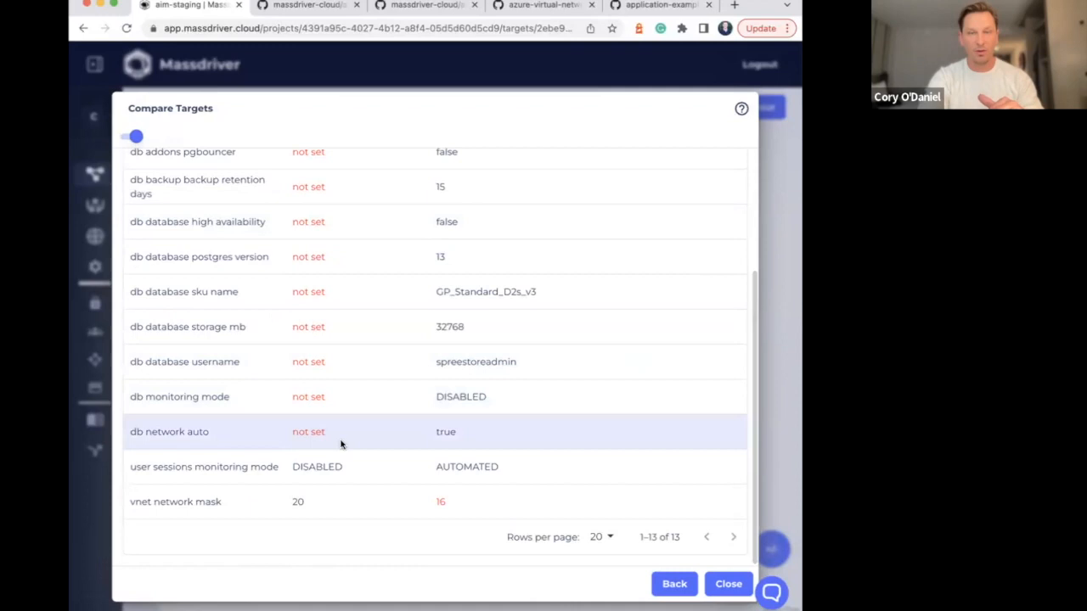
key(Escape)
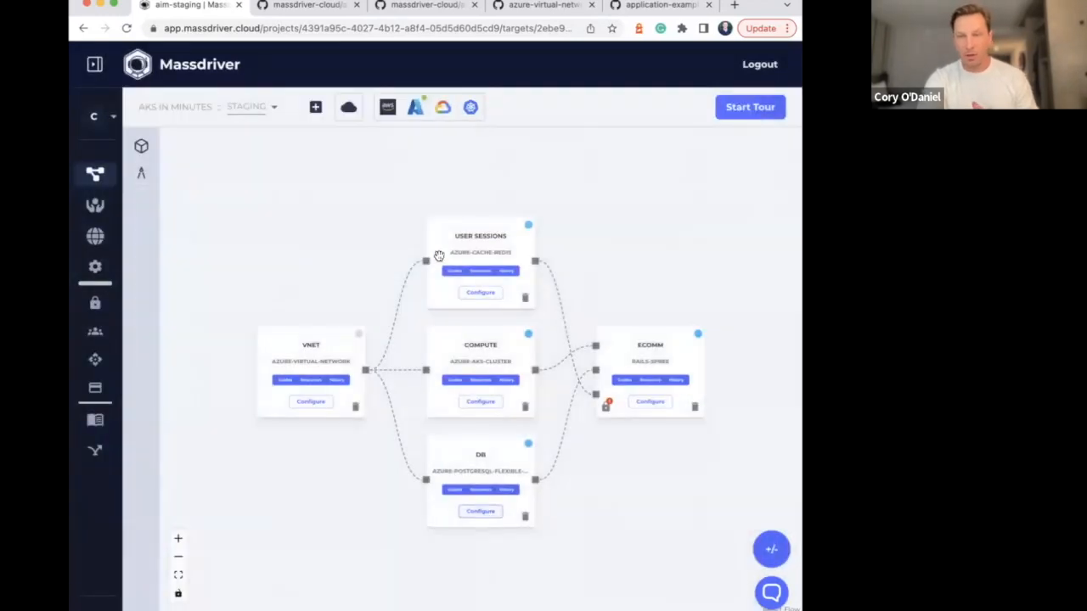
Reopen the db configuration, apply the Development preset with instance type GP_Standard_D8ds_v4, and try to save it
click(480, 512)
click(424, 103)
click(432, 158)
click(365, 339)
click(396, 315)
scroll(553, 197, down, 3)
scroll(476, 357, down, 5)
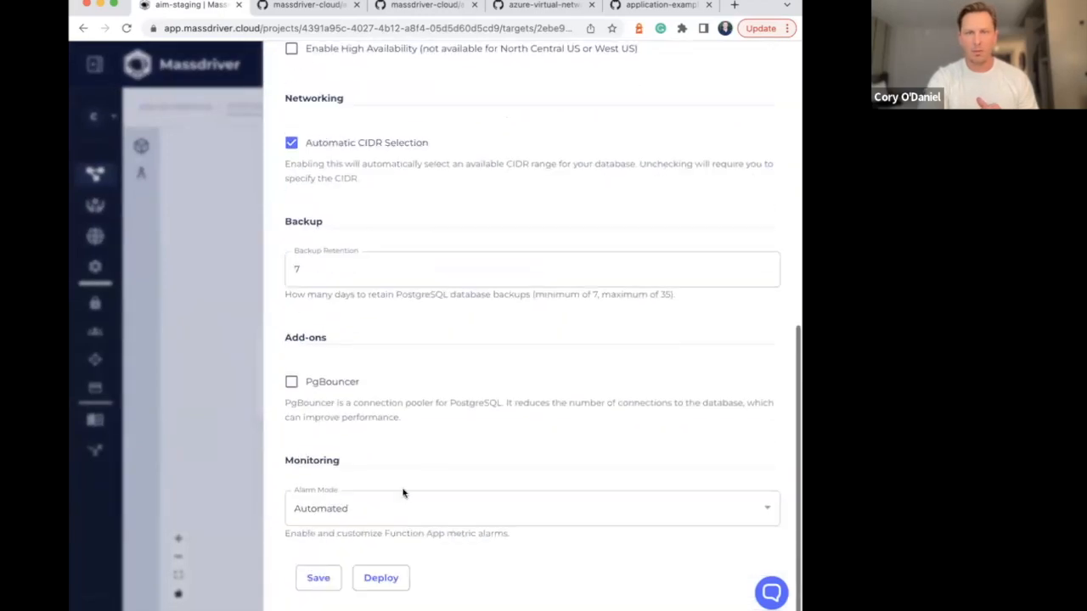
click(322, 585)
Enter root as the db administrator username and try to save the configuration
scroll(427, 289, up, 4)
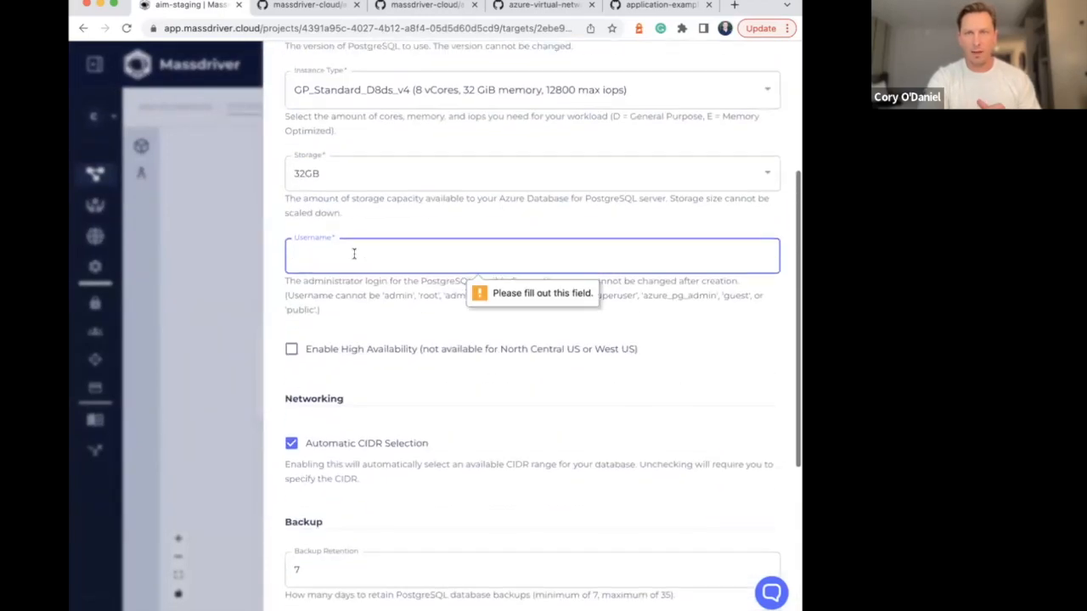
click(355, 253)
text(root)
scroll(539, 326, down, 5)
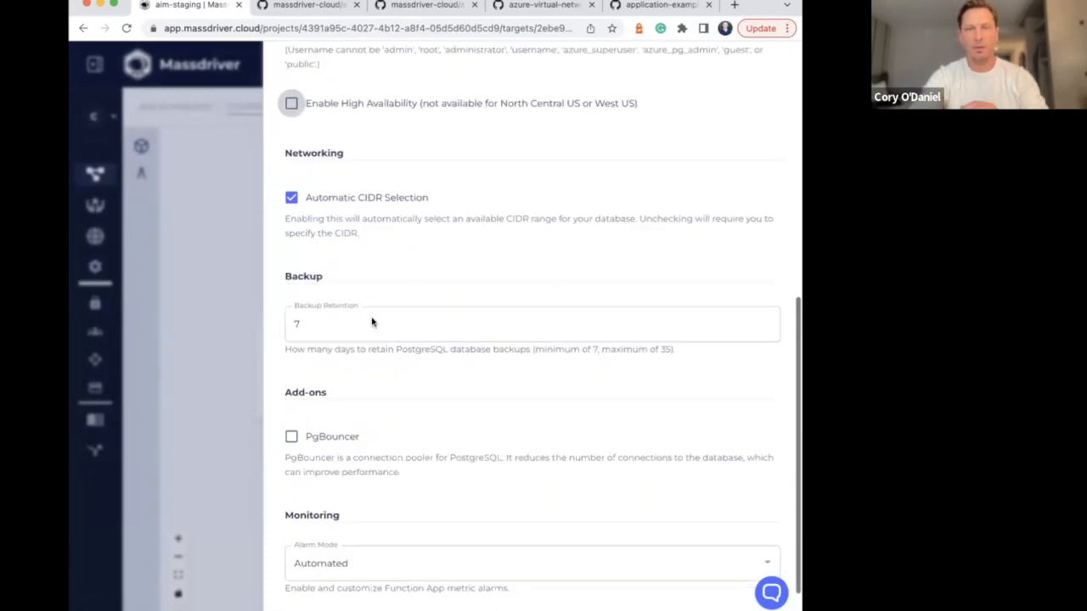
click(320, 580)
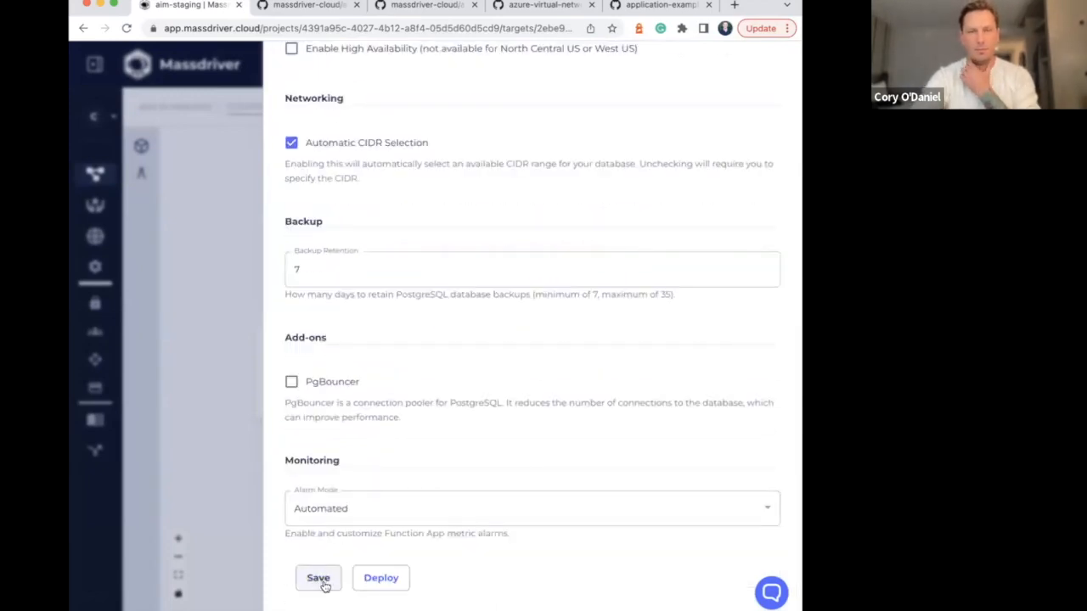
Replace the db administrator username with admin2 and save the configuration
click(346, 421)
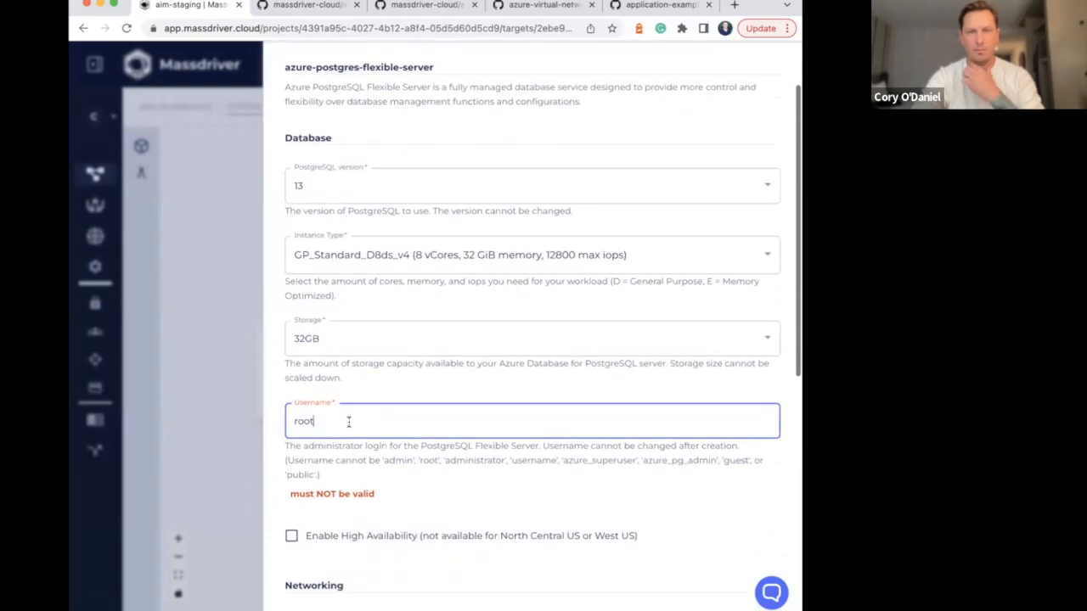
key(BackSpace)
key(BackSpace)
key(BackSpace)
key(BackSpace)
text(admin)
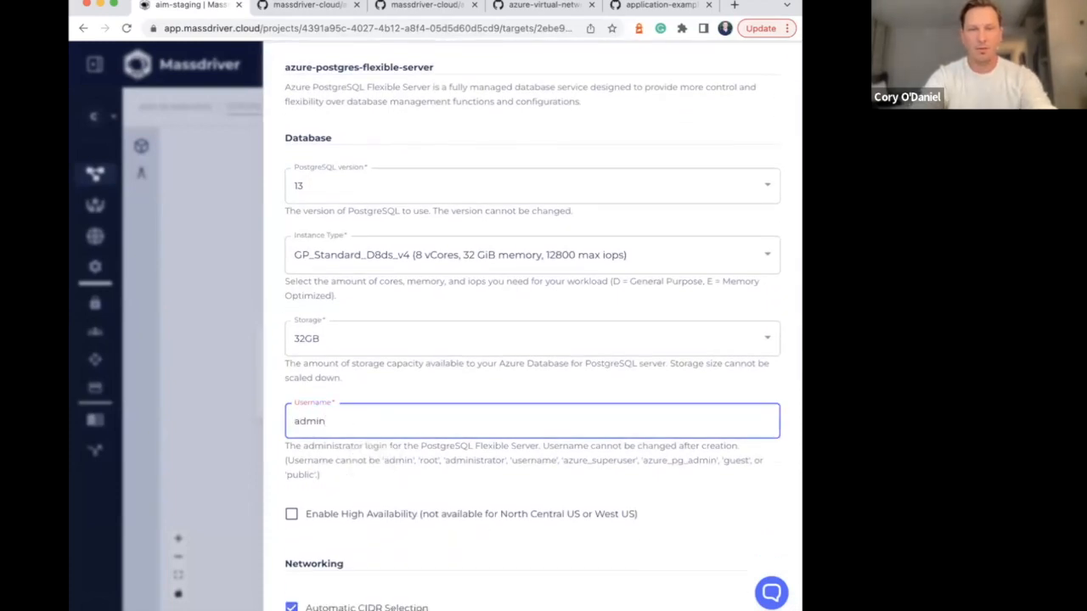
text(2)
scroll(340, 424, down, 5)
click(322, 581)
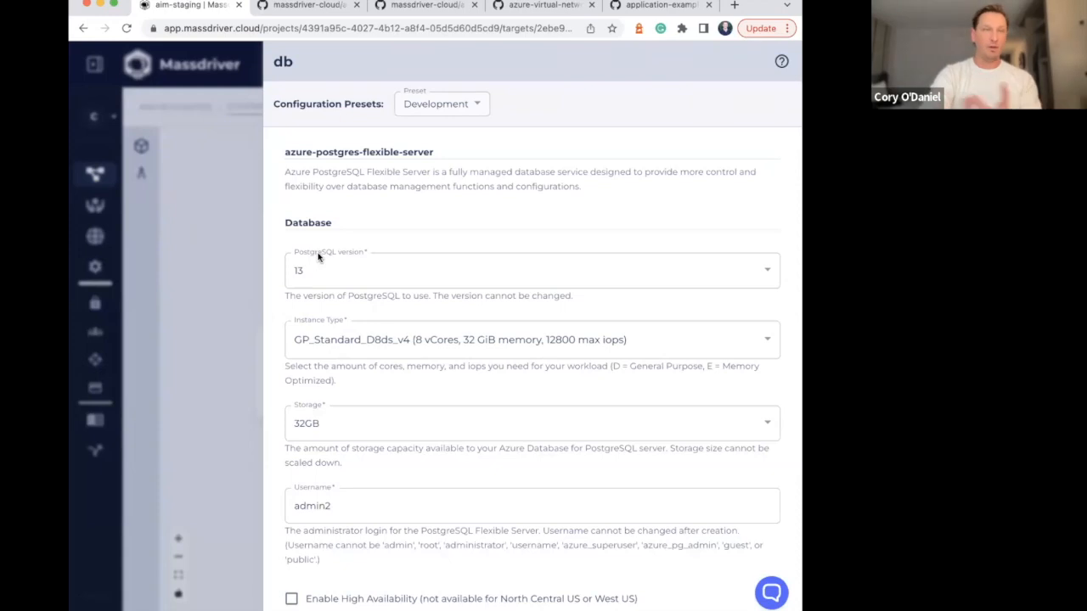
Review the available db instance types without changing the selection, then save the configuration and close it
click(350, 348)
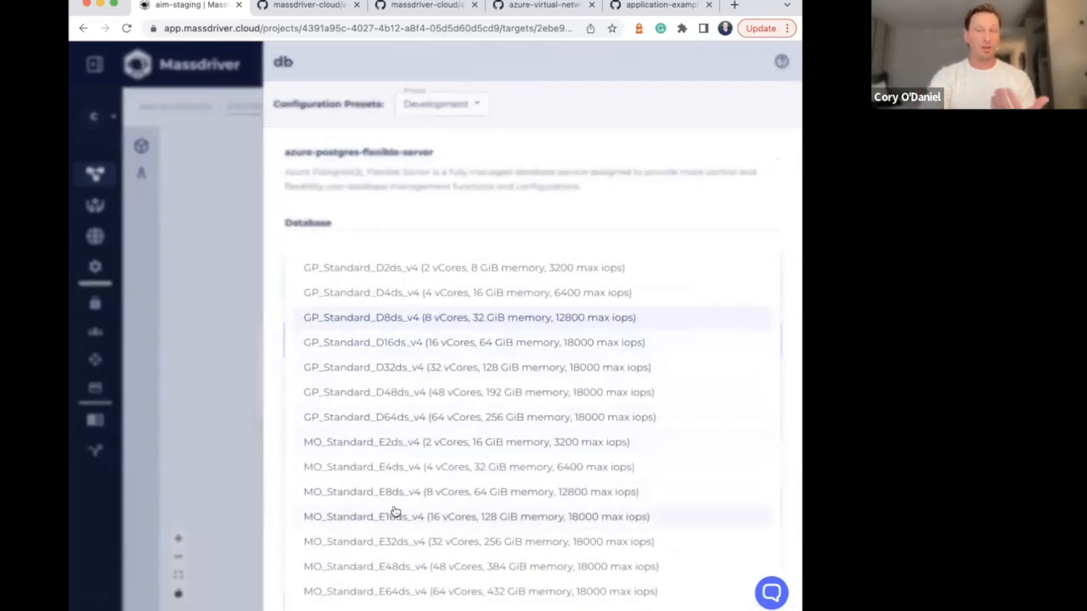
click(422, 211)
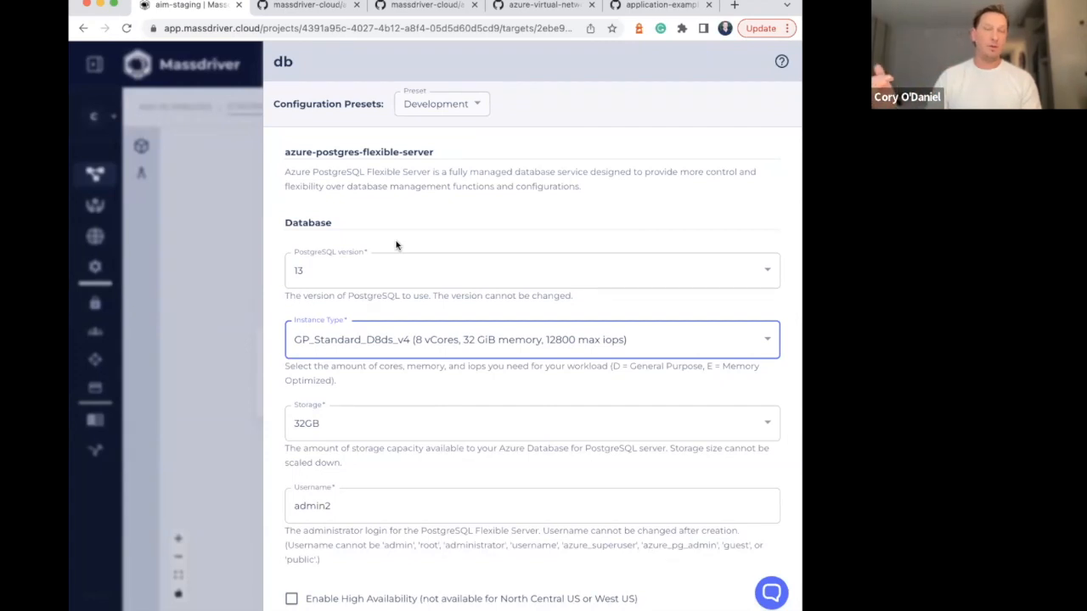
scroll(396, 246, down, 10)
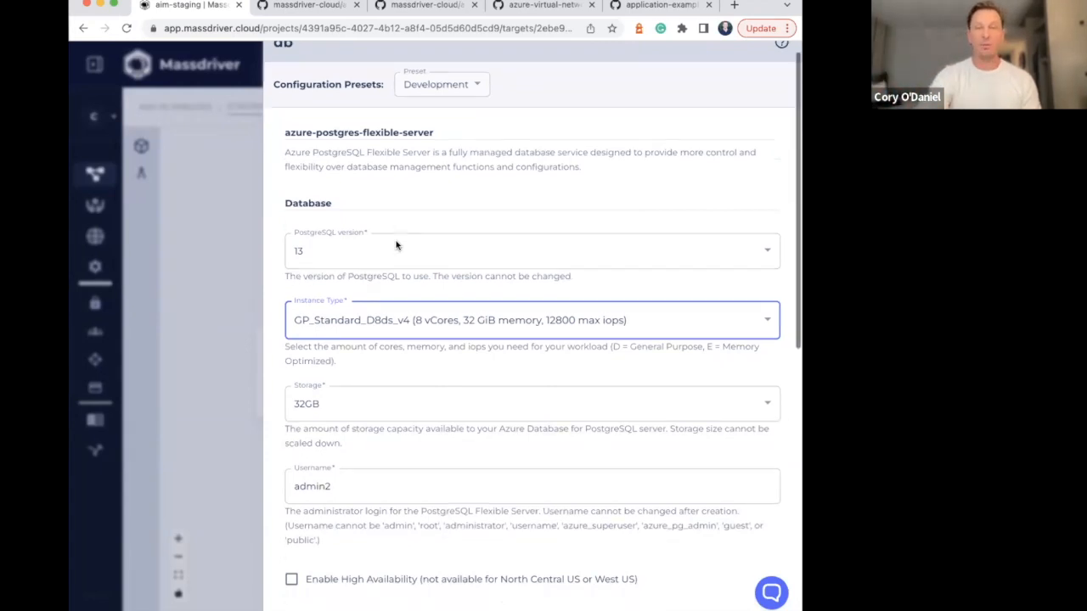
click(315, 583)
click(242, 364)
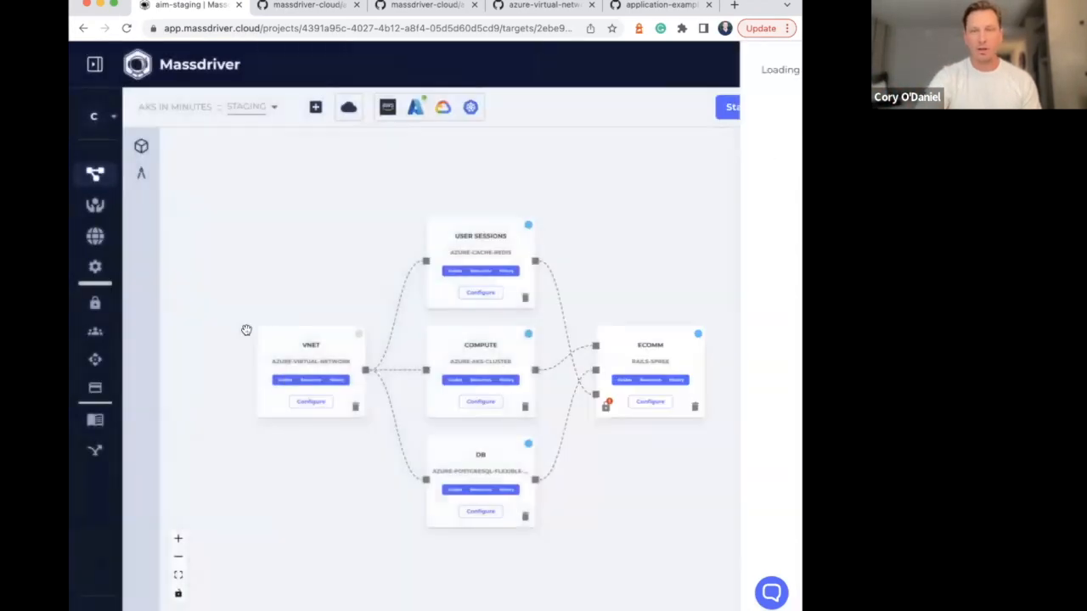
Run a target comparison from staging to Production
click(766, 557)
click(348, 177)
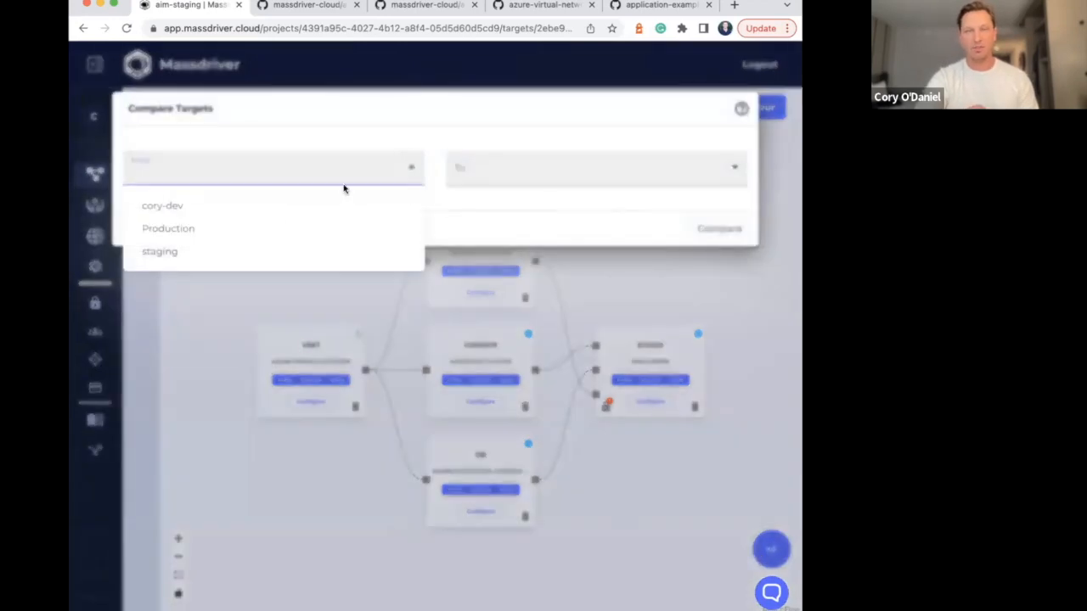
click(288, 253)
click(483, 170)
click(488, 229)
click(719, 229)
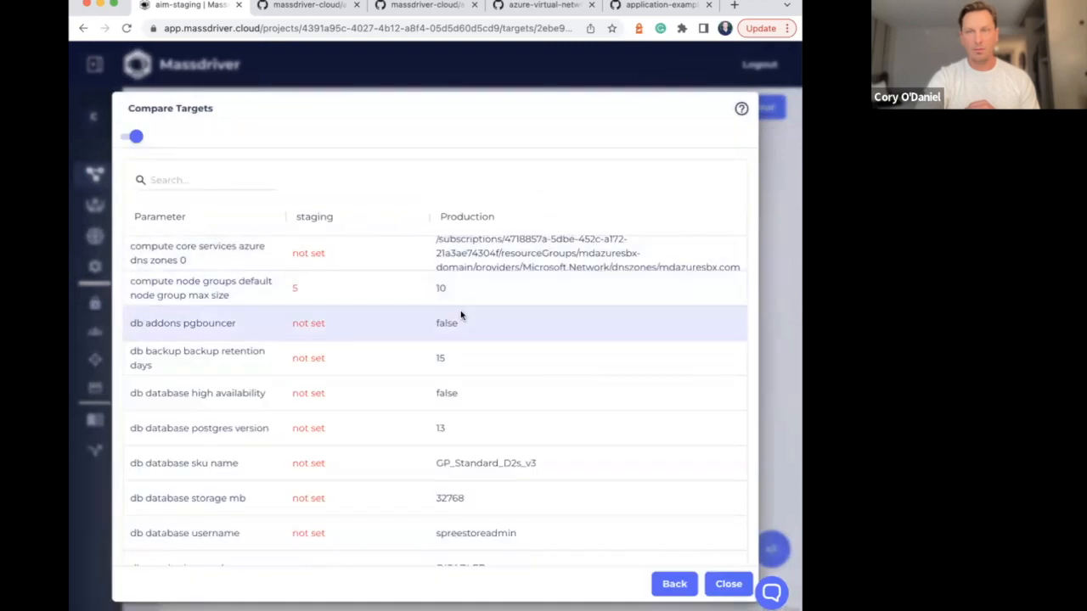
Examine the compute, db, user sessions and vnet parameter differences between the two environments, and close the comparison
scroll(458, 323, down, 3)
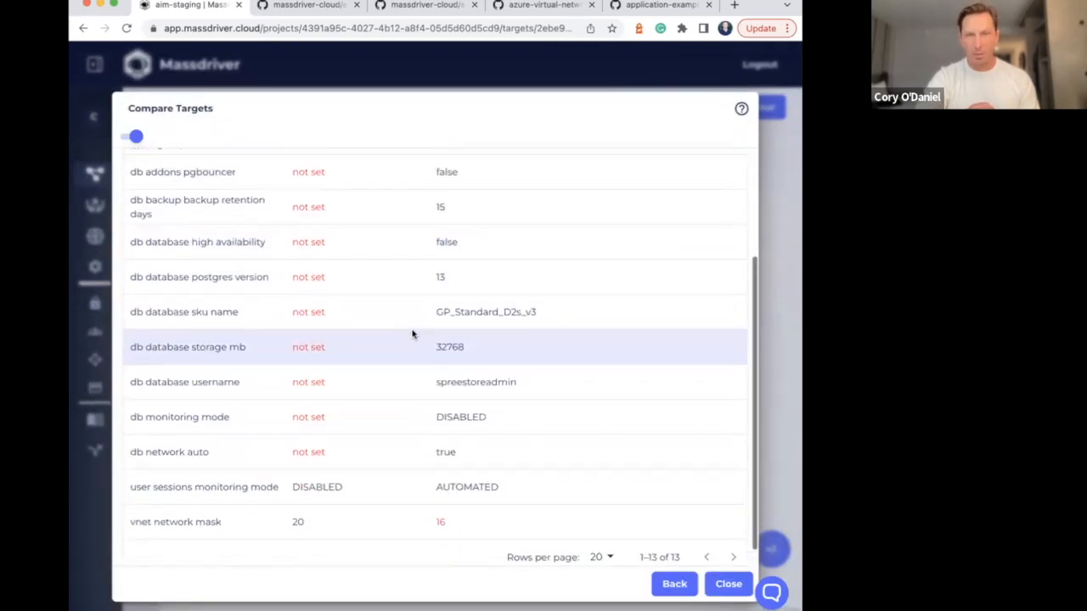
scroll(356, 285, up, 3)
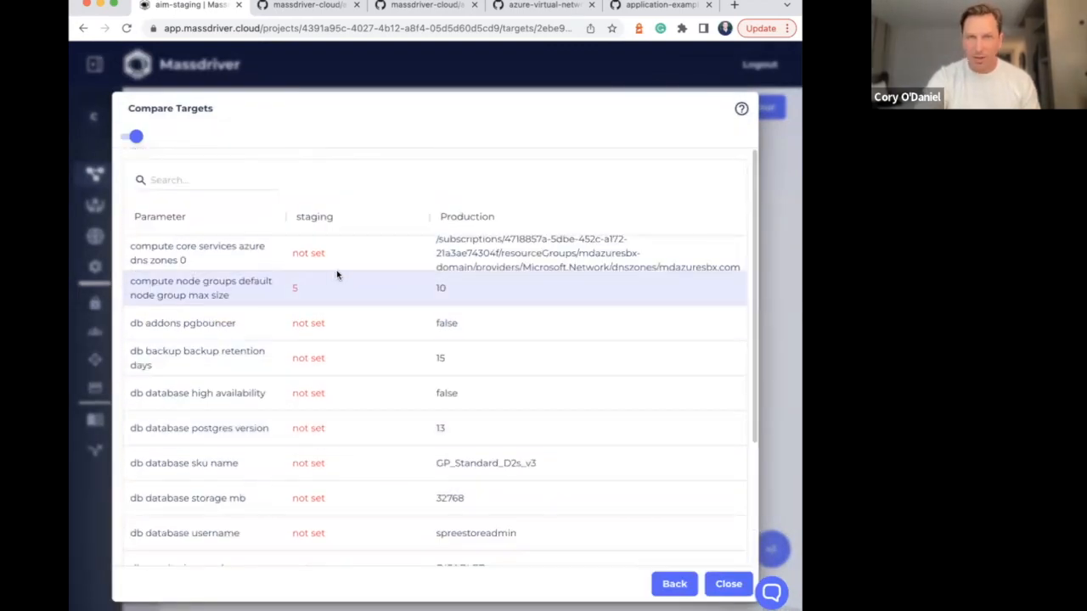
scroll(336, 272, down, 3)
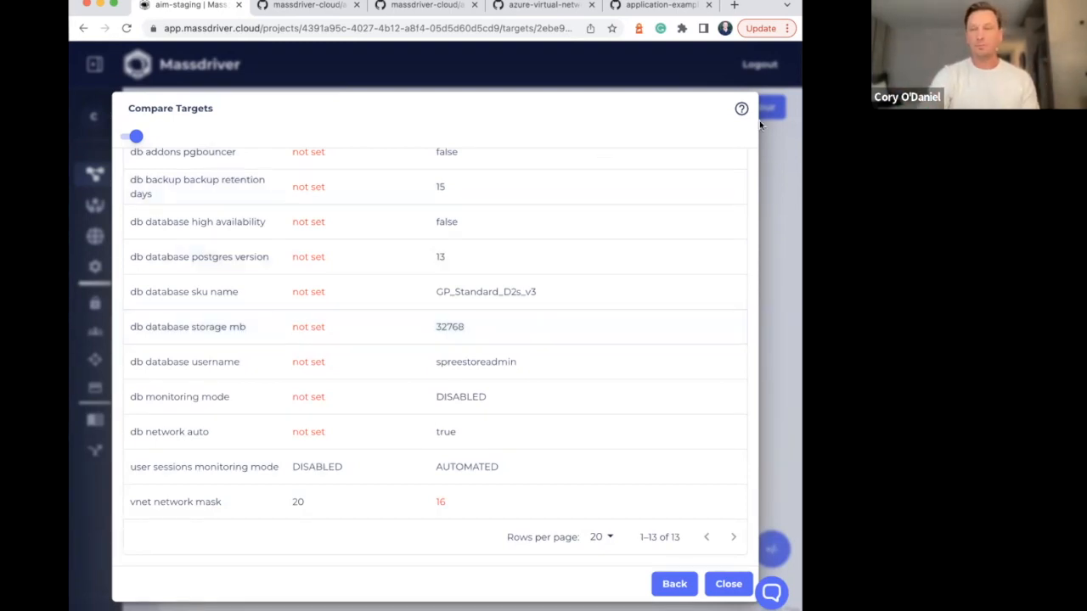
click(775, 218)
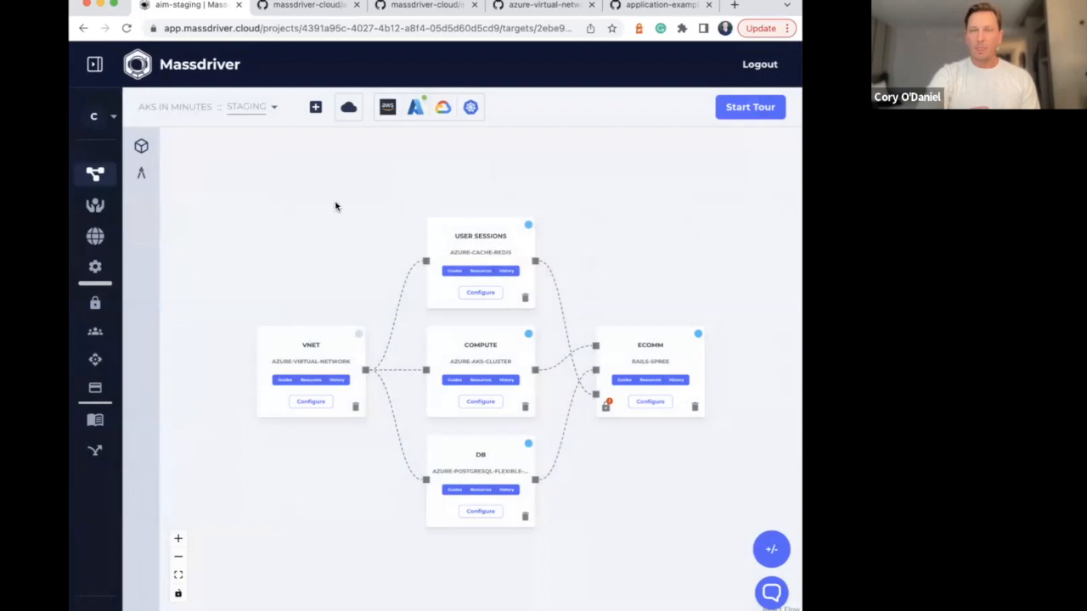
Switch the AKS in Minutes project to the Production environment and enlarge its architecture diagram
click(265, 115)
click(338, 146)
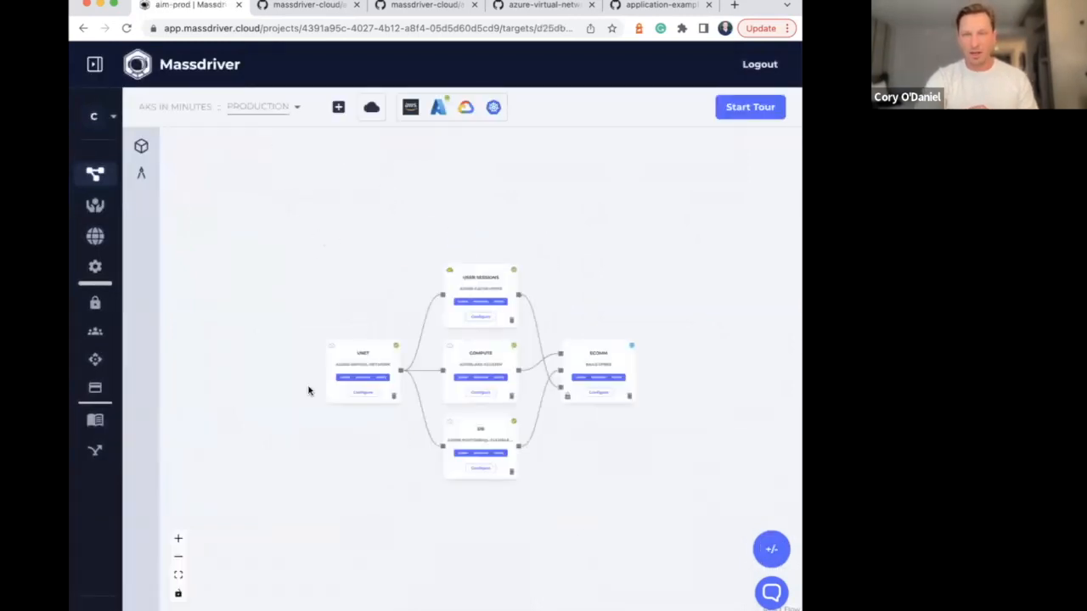
click(179, 538)
click(178, 538)
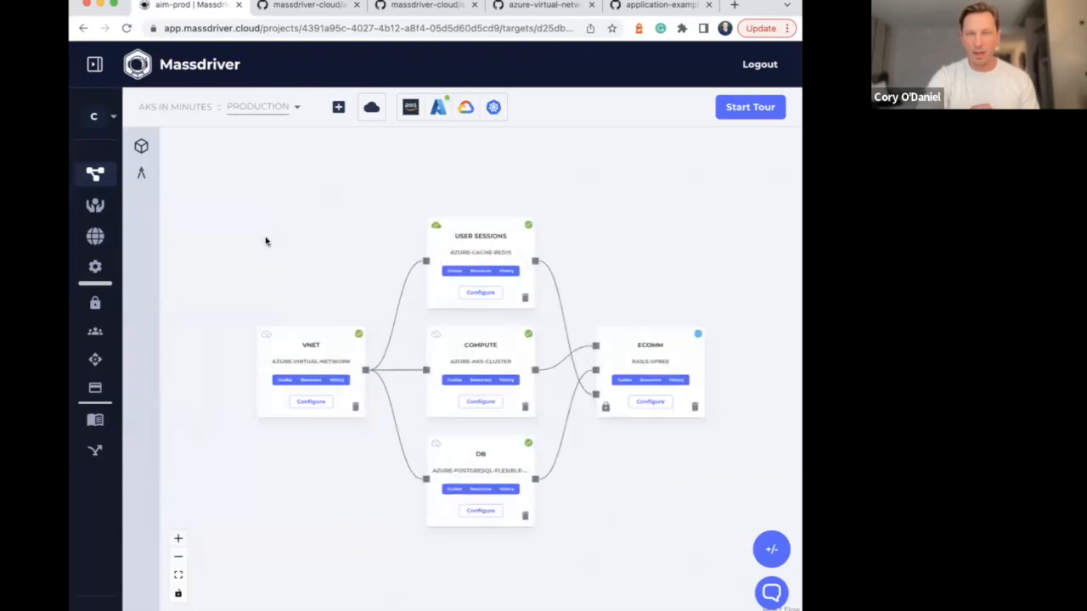
Inspect the recent CPU, memory and server load metrics of the user sessions cache, and close the monitoring view
click(436, 226)
mouse_move(252, 224)
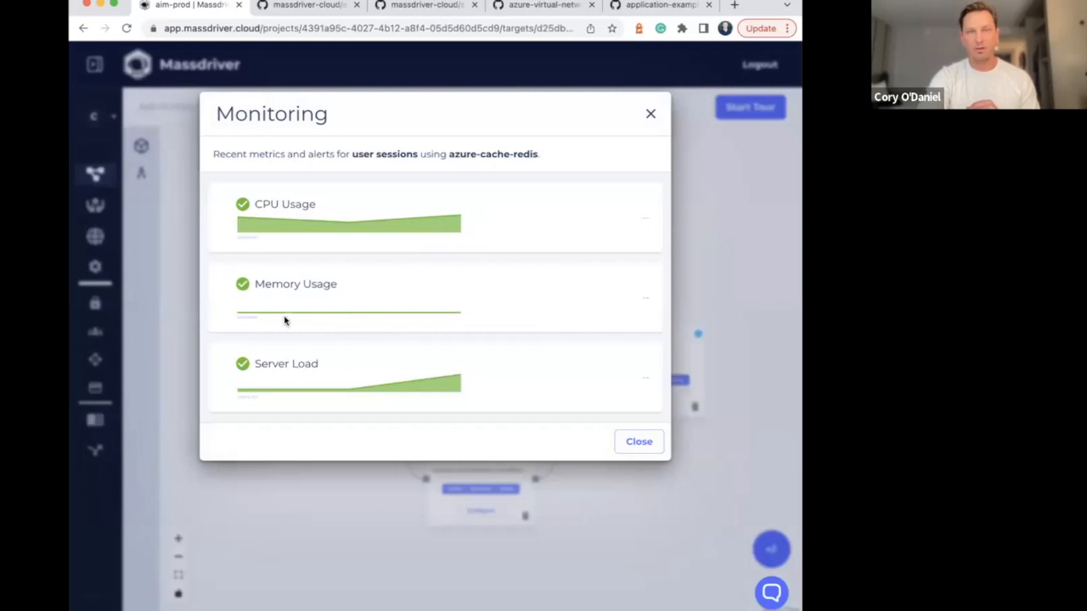
mouse_move(381, 235)
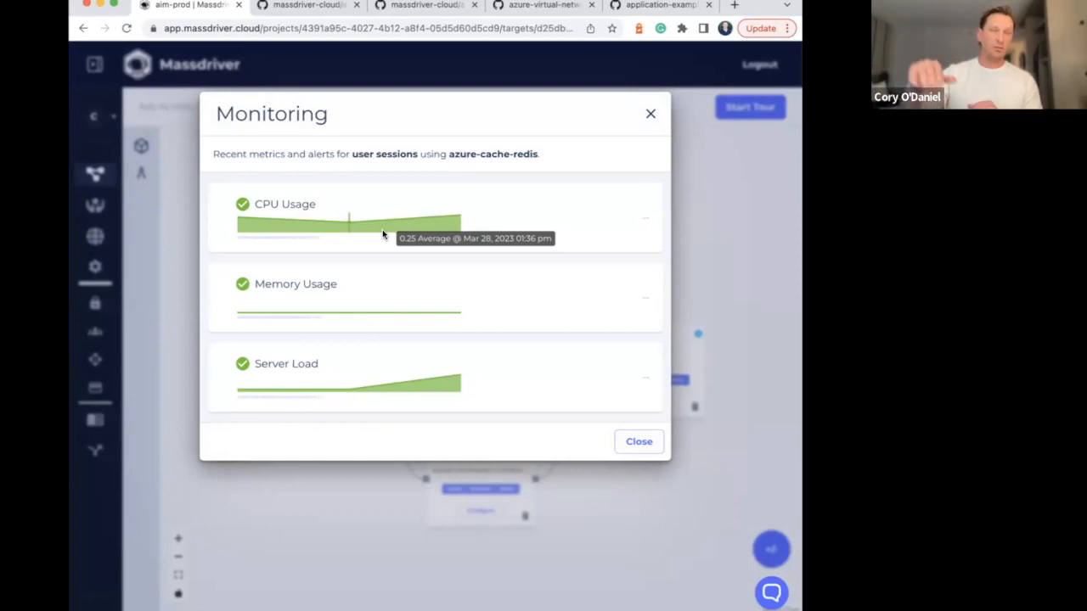
click(736, 235)
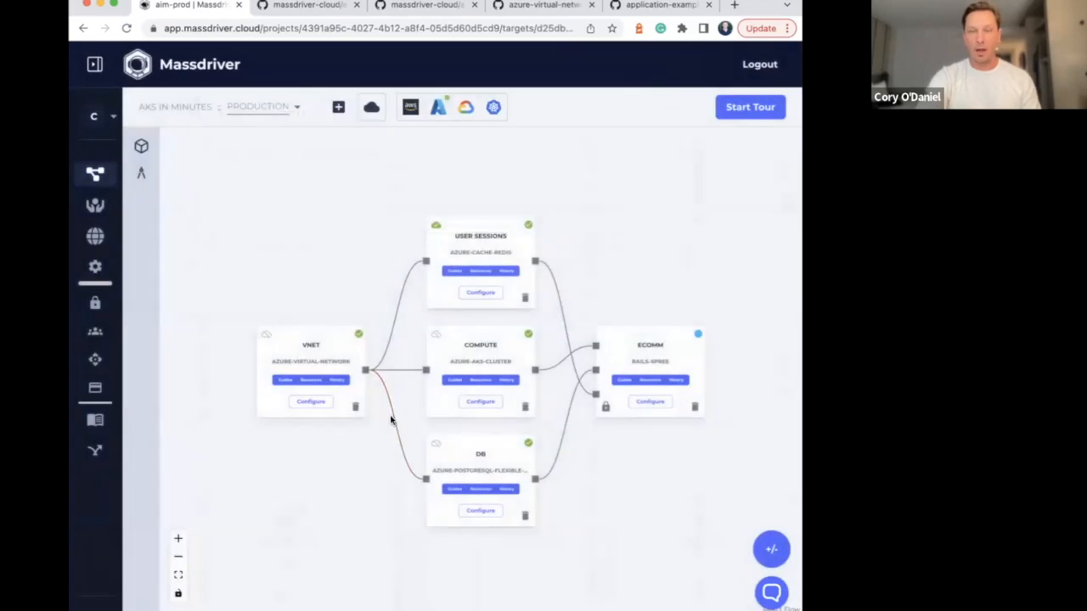
View the secrets of the ecomm application in Production and close them
mouse_move(435, 450)
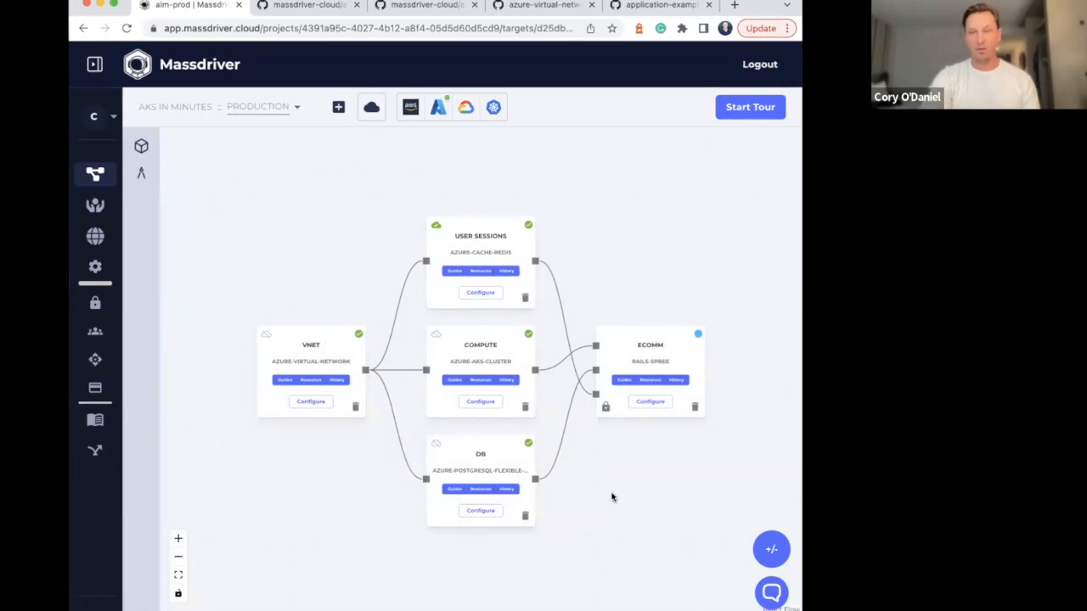
drag(650, 493, 597, 462)
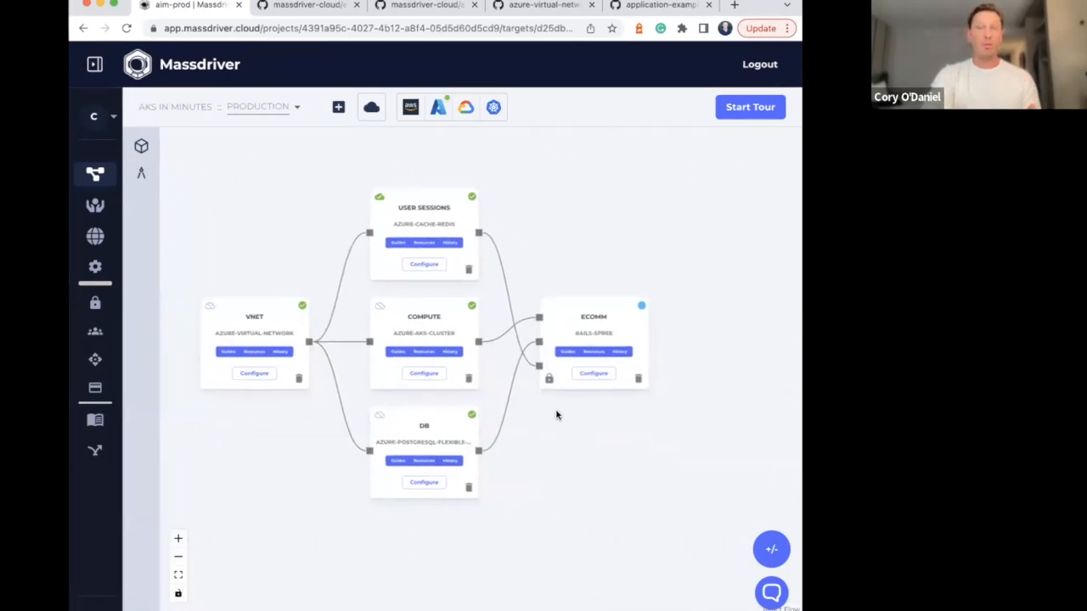
click(548, 381)
click(201, 435)
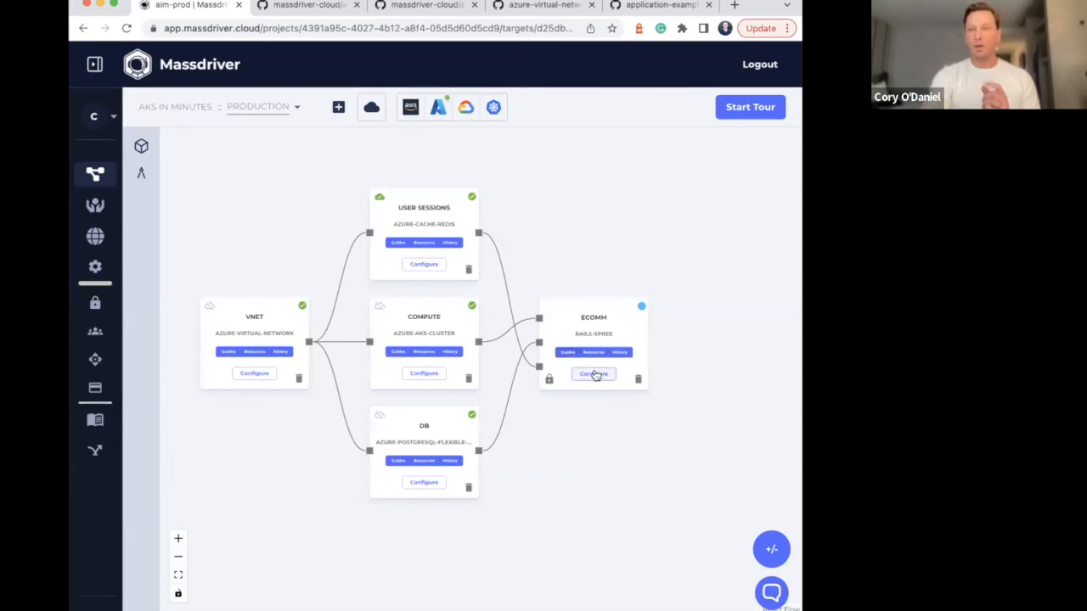
Open the ecomm application's configuration and set its container repository to massdrivercloud/rails-spree-example
click(592, 376)
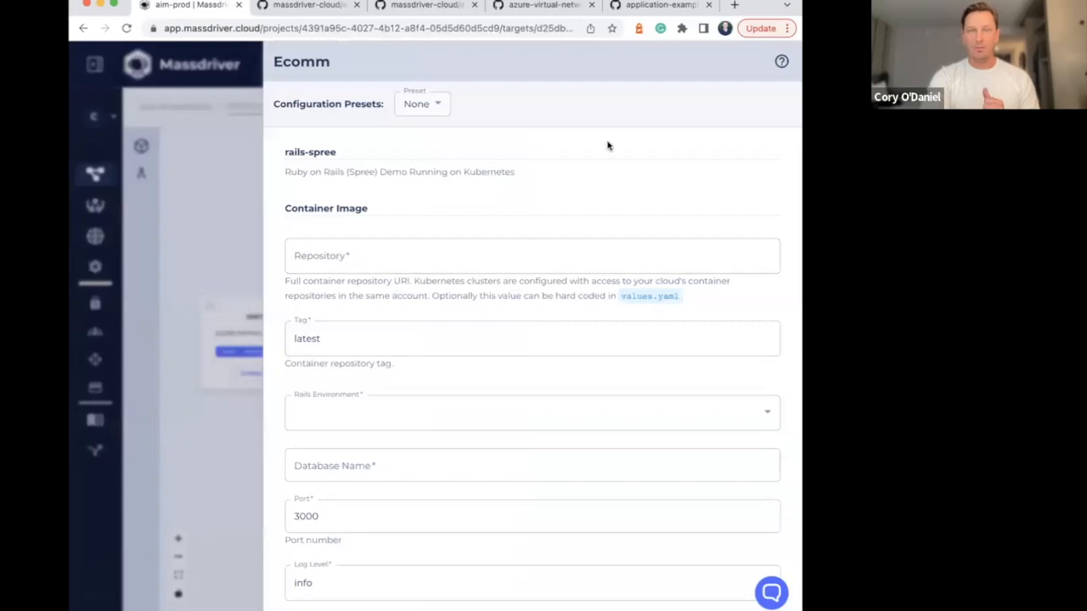
click(357, 258)
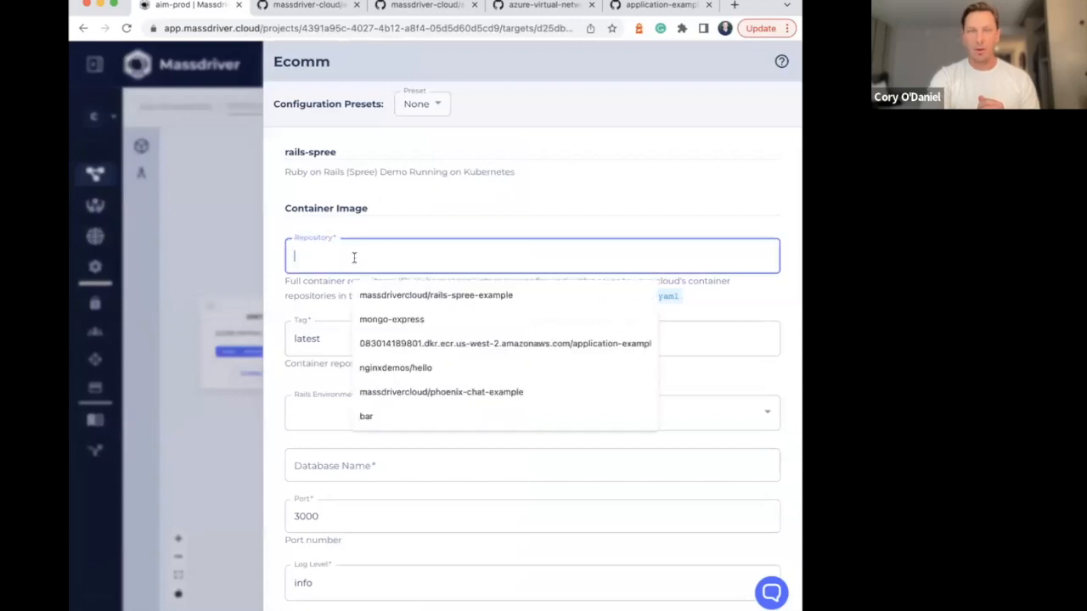
click(414, 295)
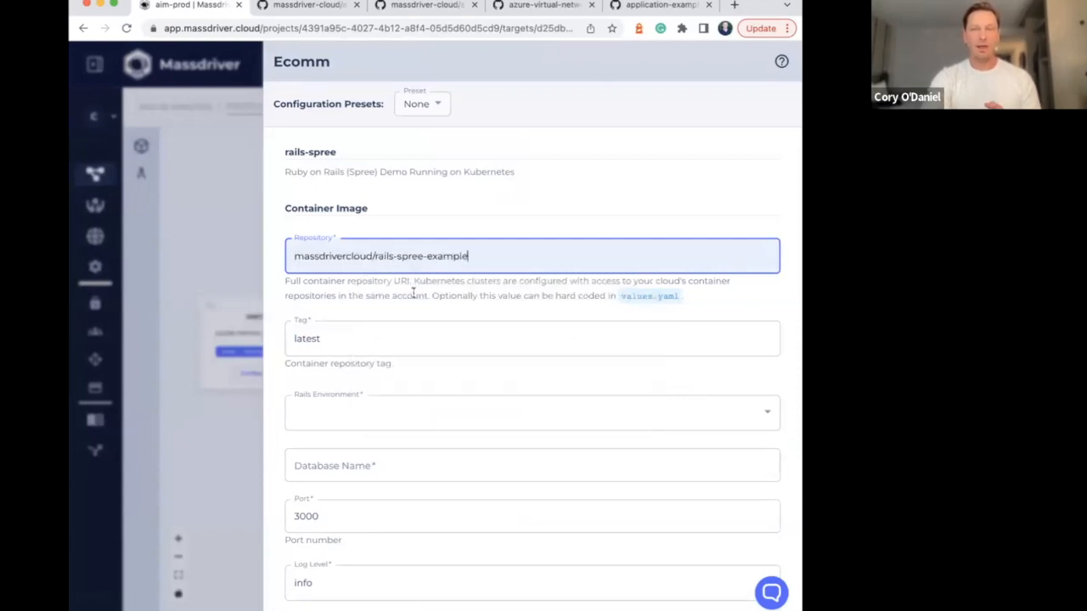
triple_click(396, 246)
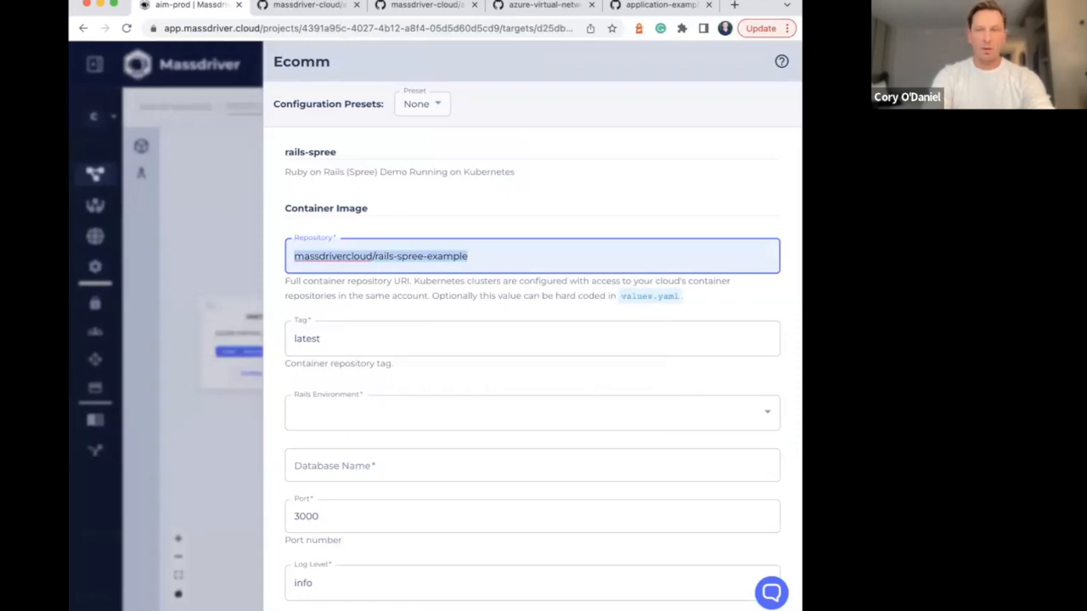
click(526, 186)
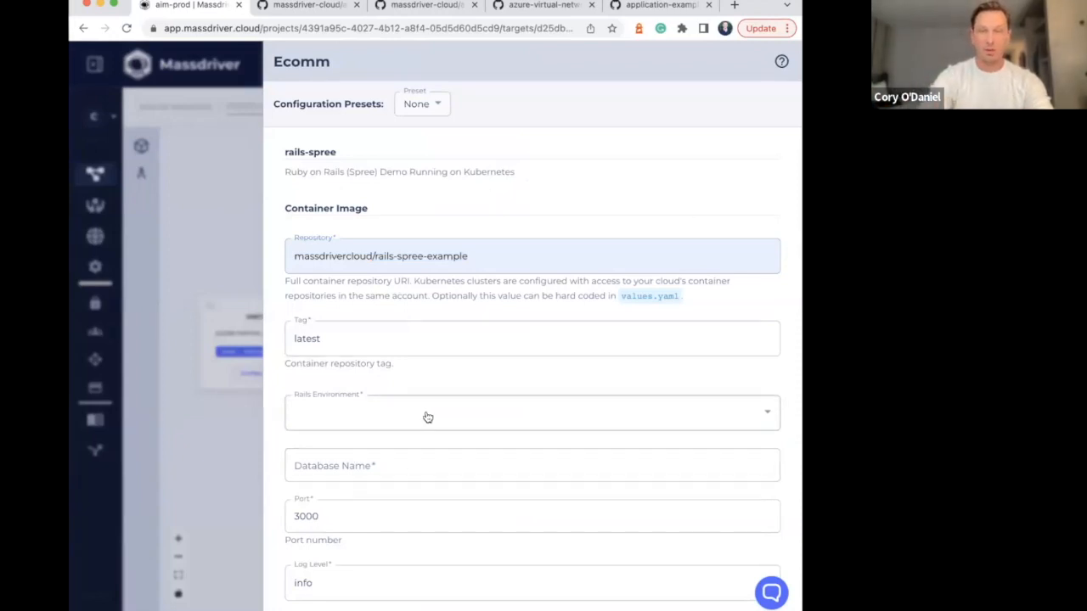
Set the ecomm application's Rails environment to production and its database name to ecomm
scroll(430, 415, down, 3)
click(400, 326)
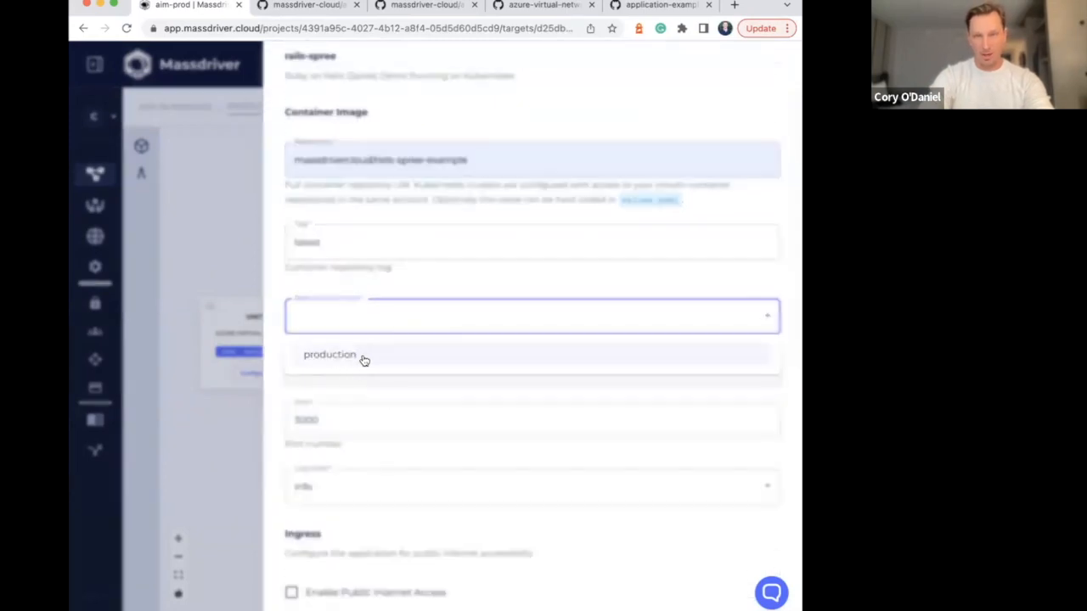
click(364, 356)
click(393, 372)
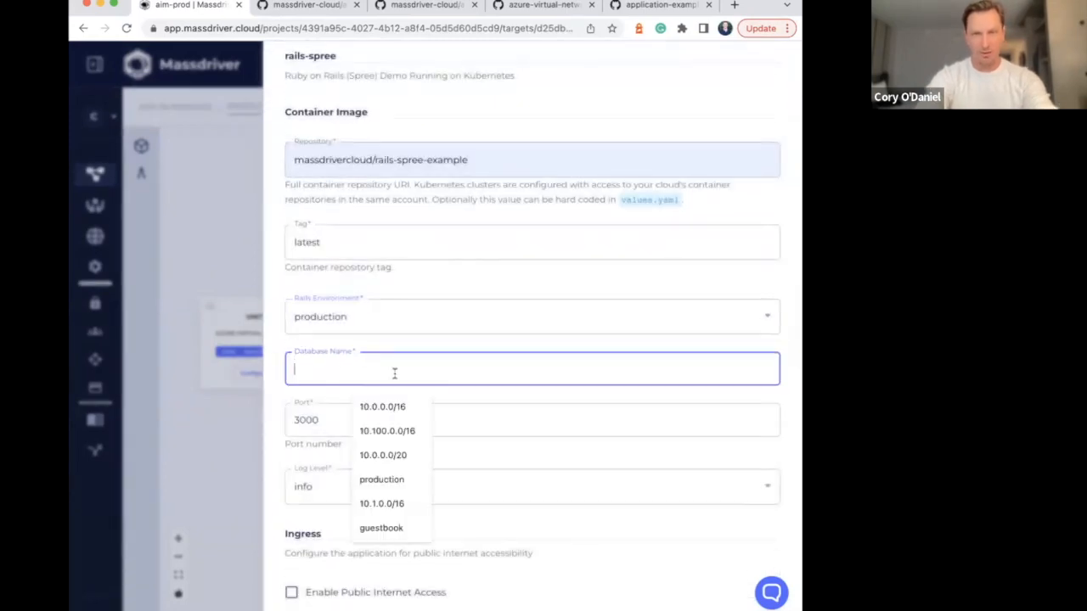
text(ecomm)
key(Tab)
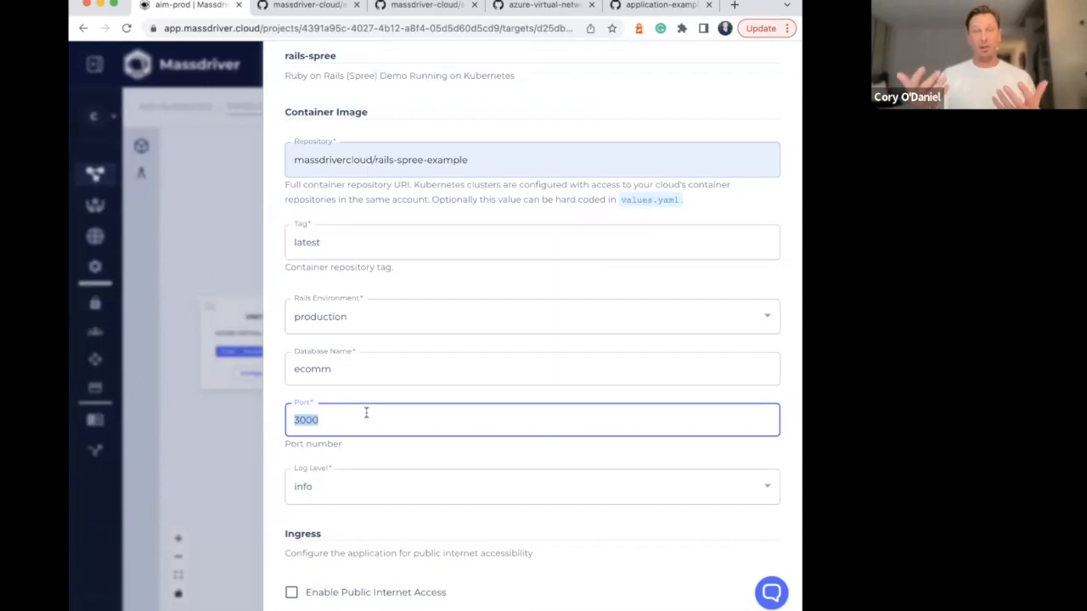
click(348, 370)
Enable public internet access for the ecomm application and set its HTTP hostname to ecomm28.mdazuresbx.com
scroll(442, 361, down, 3)
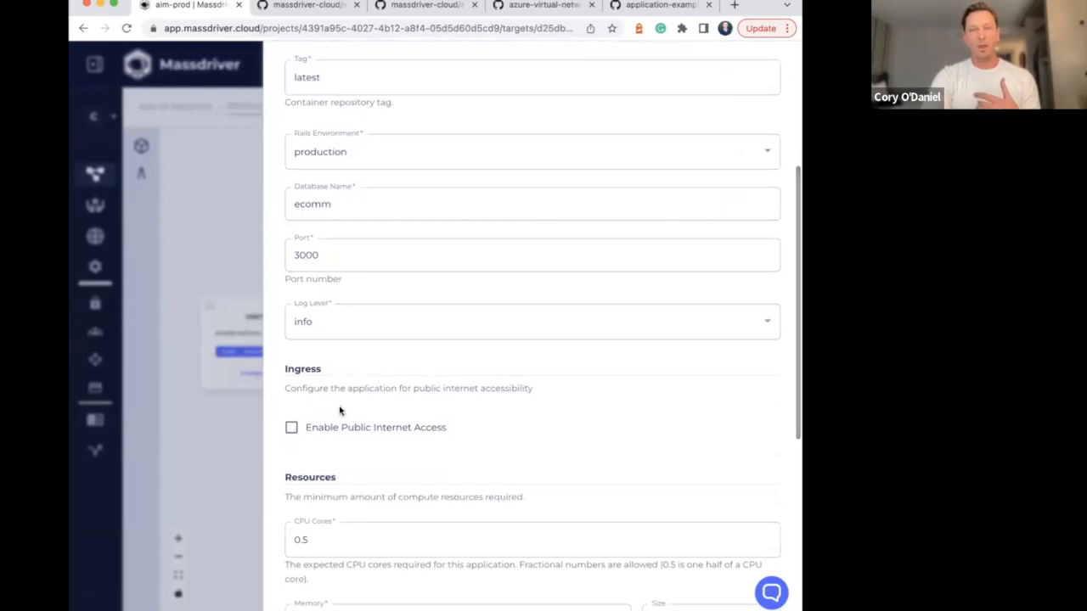
scroll(399, 416, down, 2)
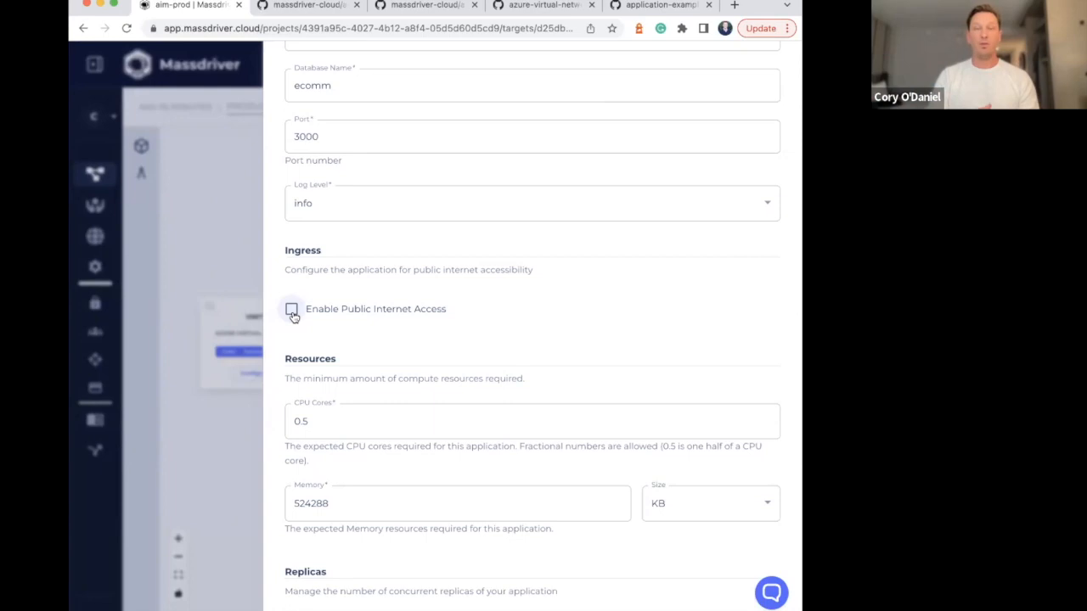
click(291, 310)
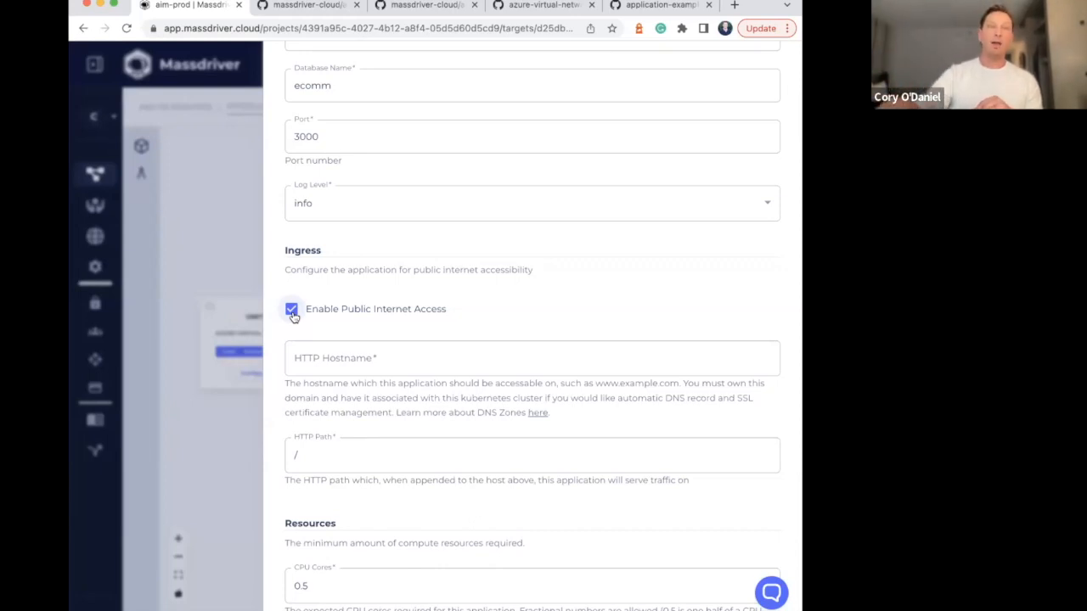
click(341, 363)
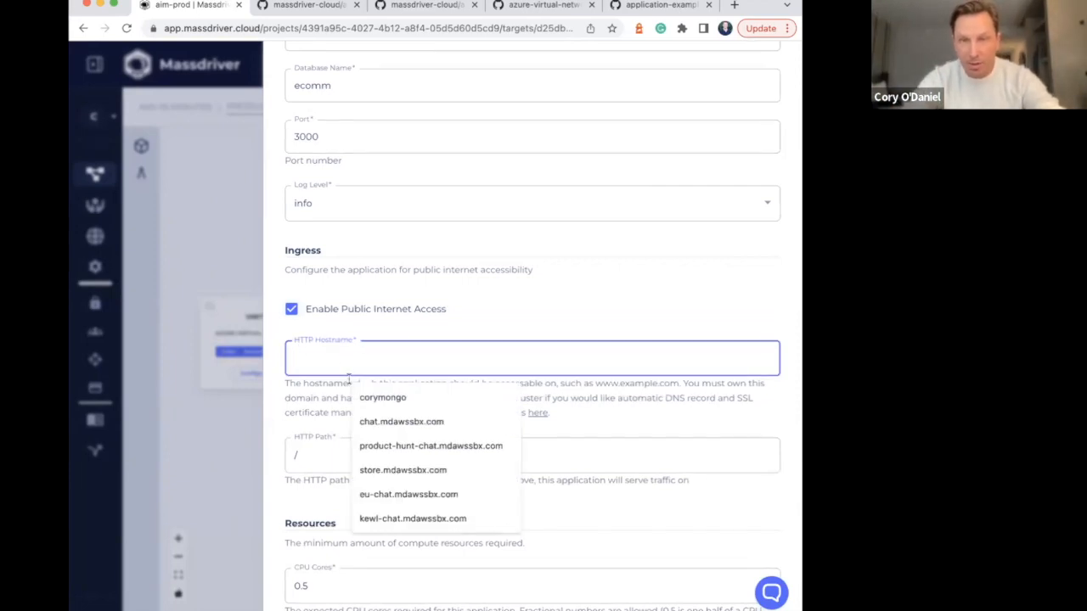
text(ecomm.m)
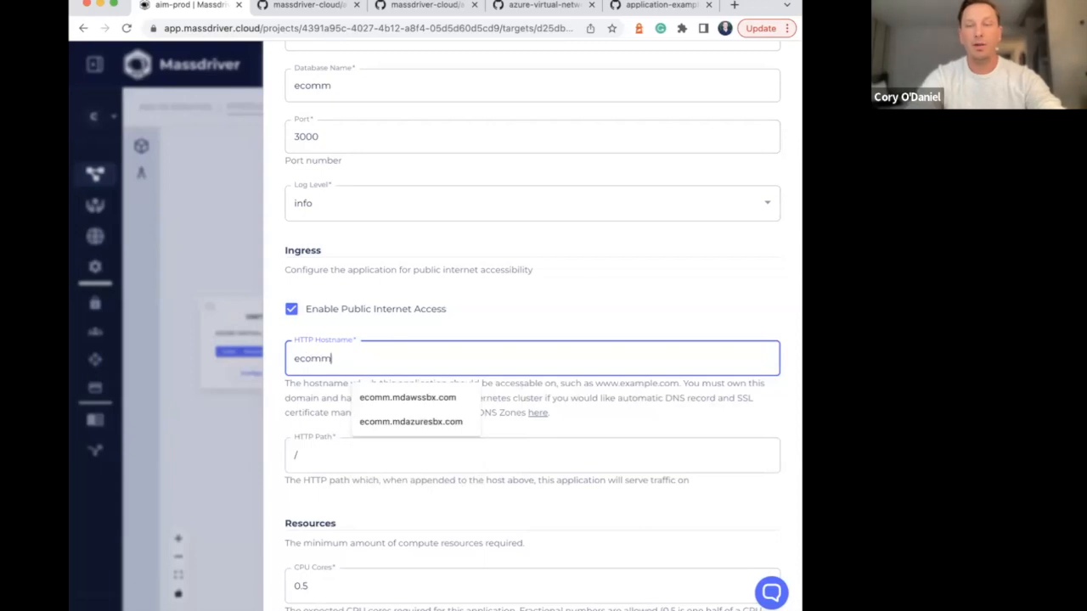
key(Down)
key(Down)
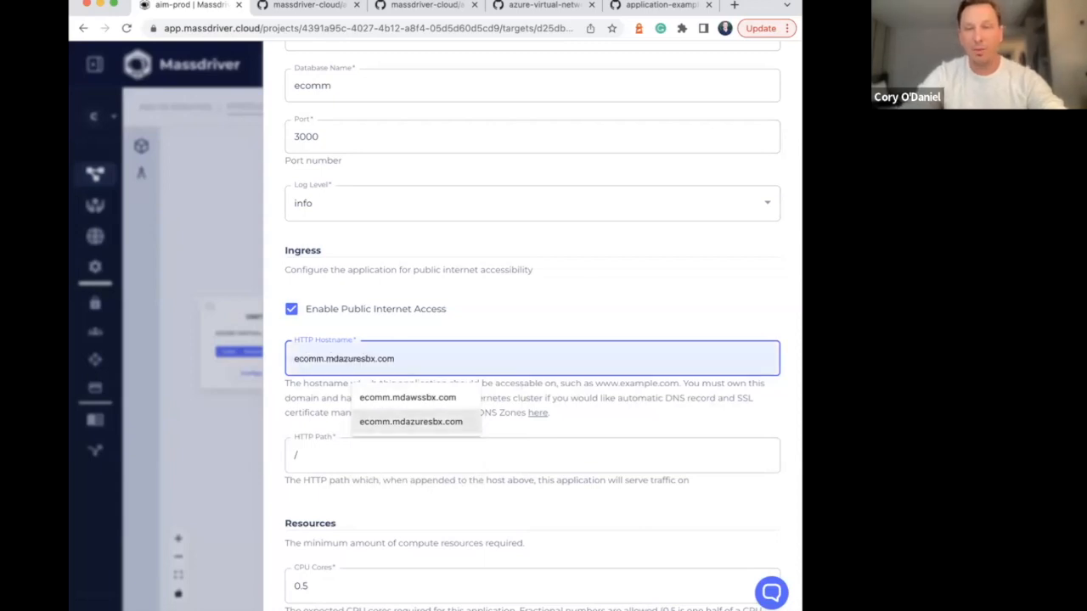
key(Tab)
click(329, 358)
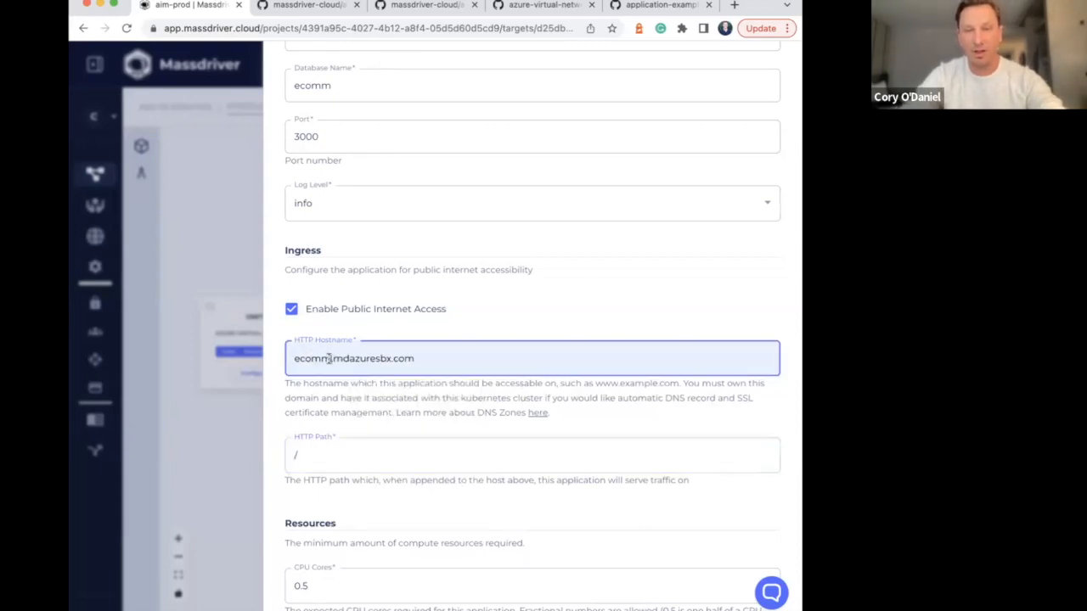
text(28)
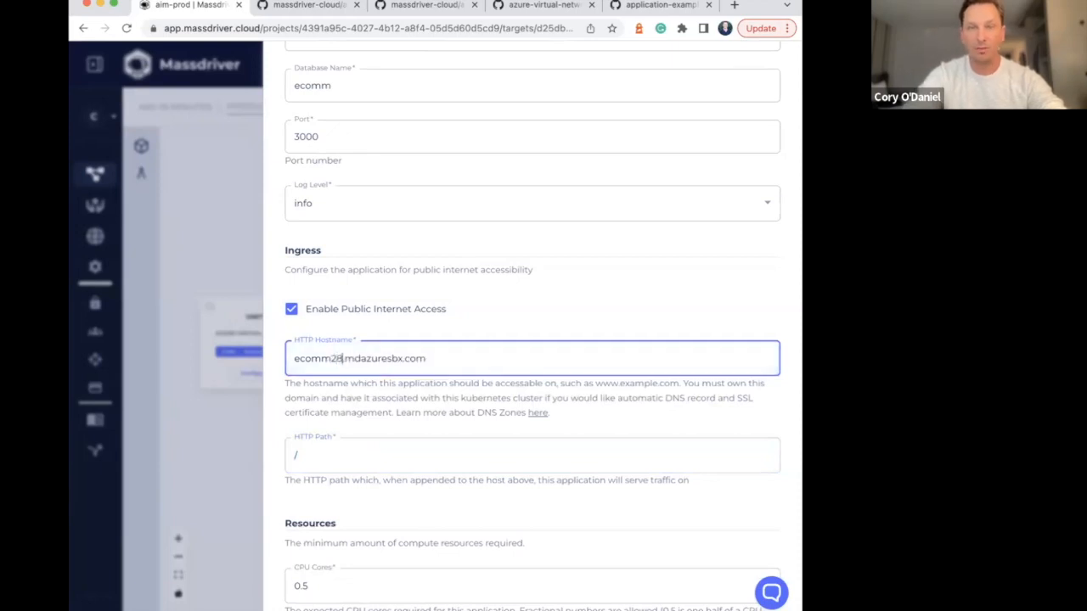
Set the ecomm application's memory resource to 256 MB
scroll(373, 417, down, 2)
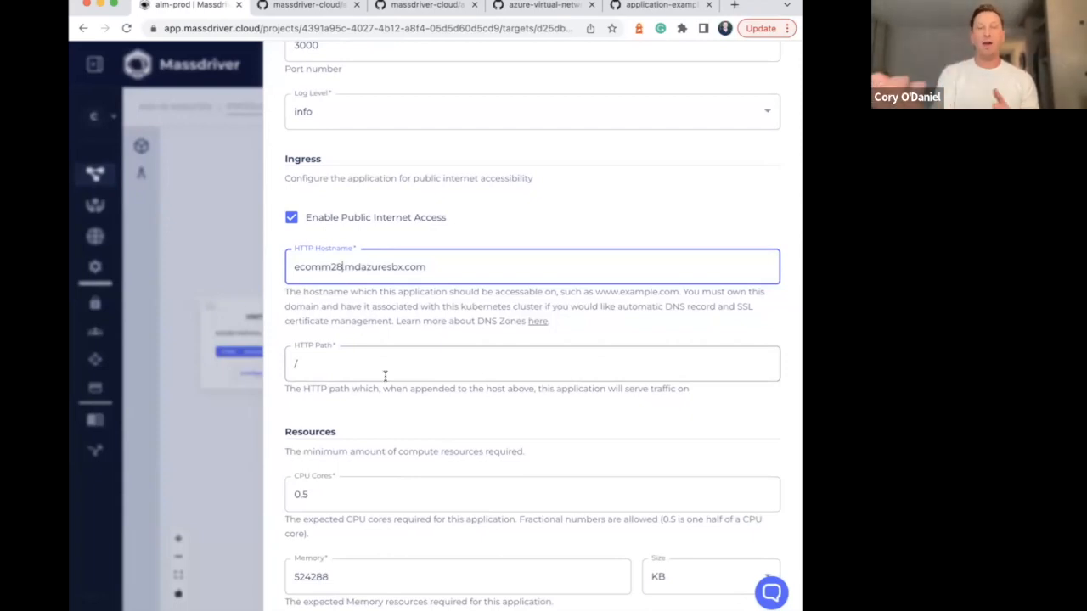
scroll(375, 375, down, 2)
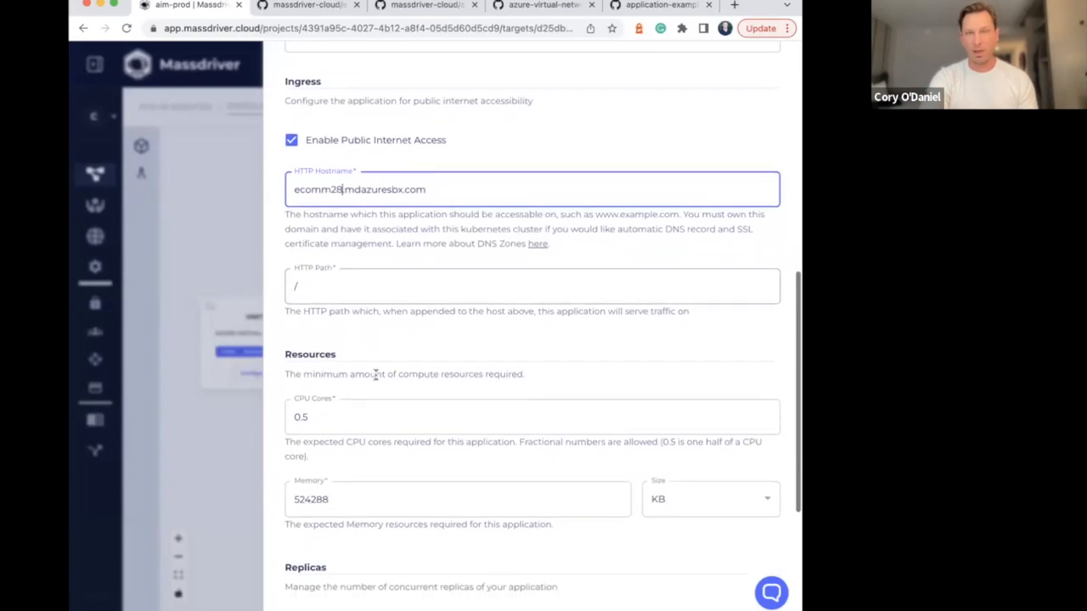
scroll(375, 375, down, 2)
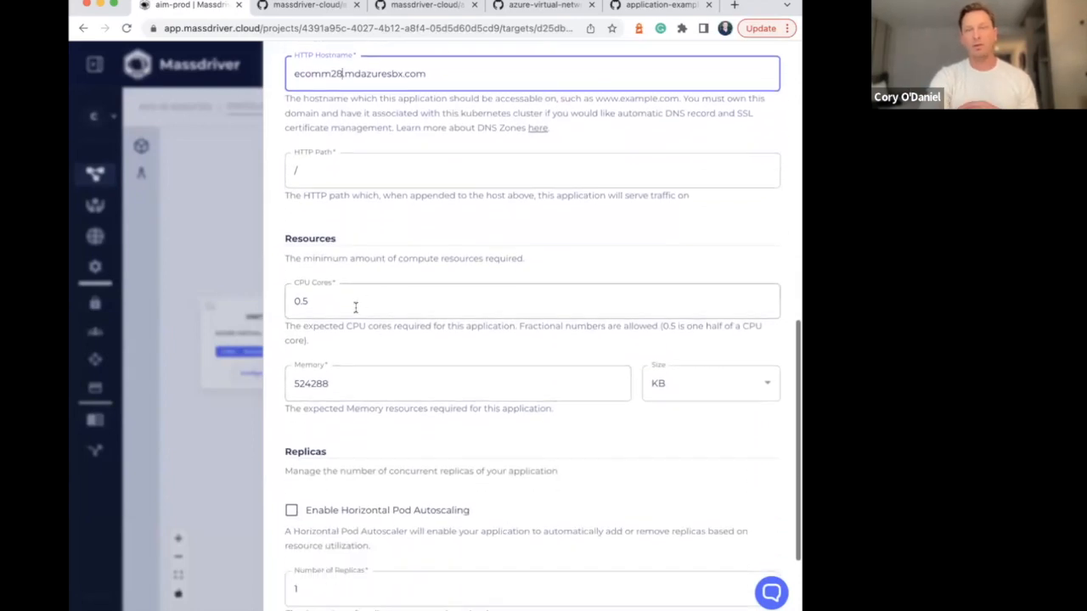
click(455, 380)
double_click(337, 388)
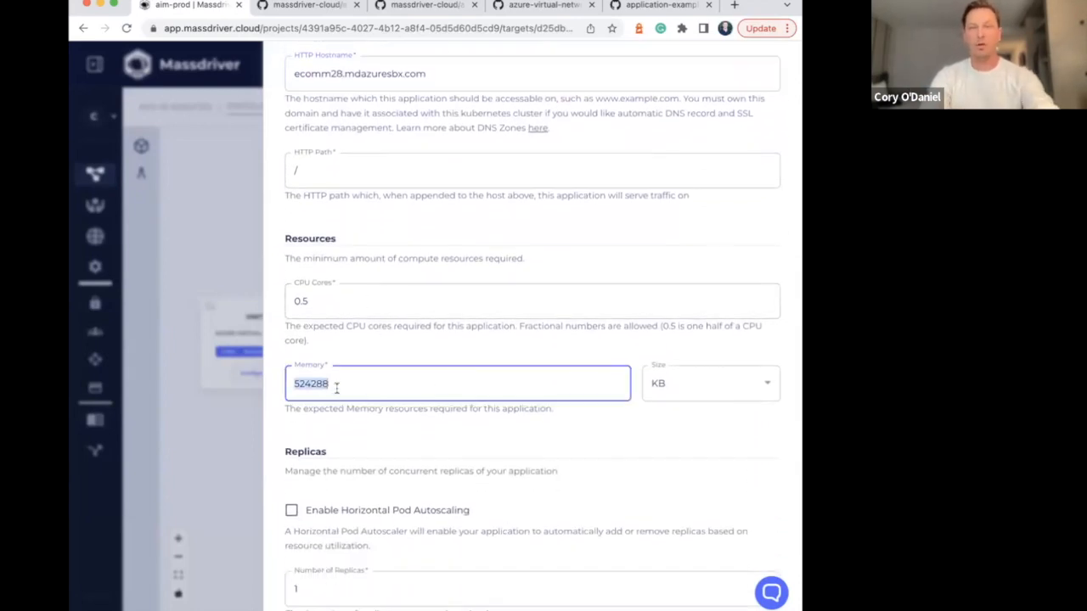
text(256)
key(Tab)
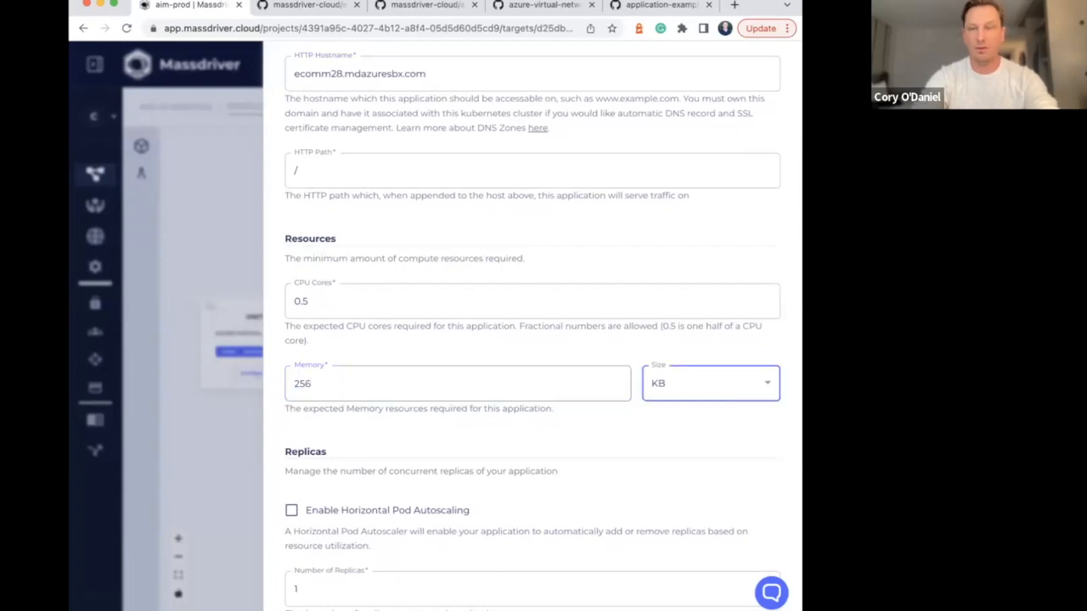
click(704, 393)
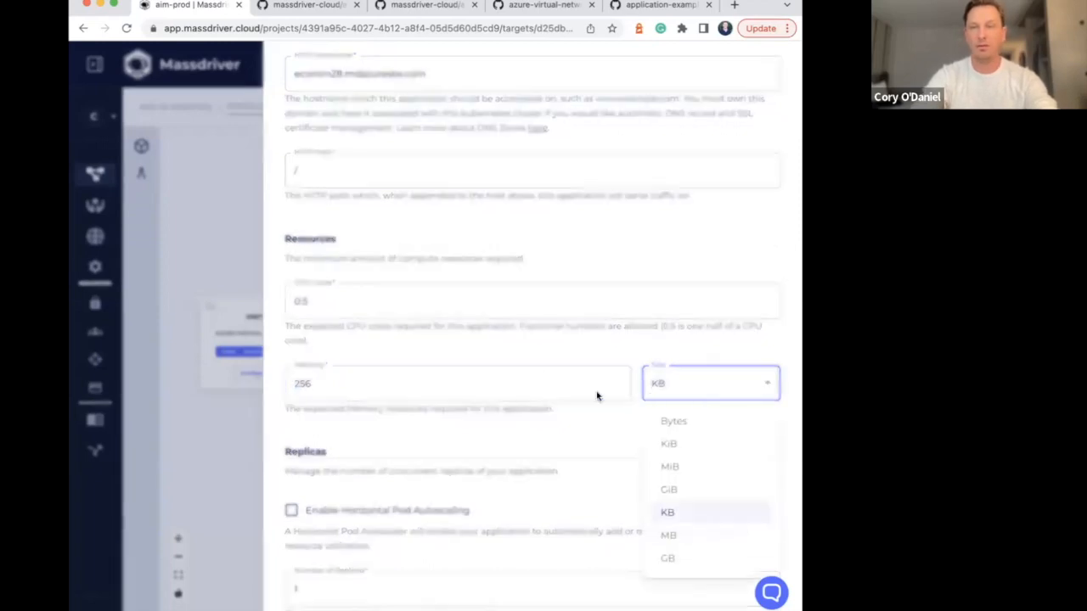
click(676, 535)
Review the ecomm application's settings, deploy it to Production, and close the deployment progress view
scroll(518, 438, down, 3)
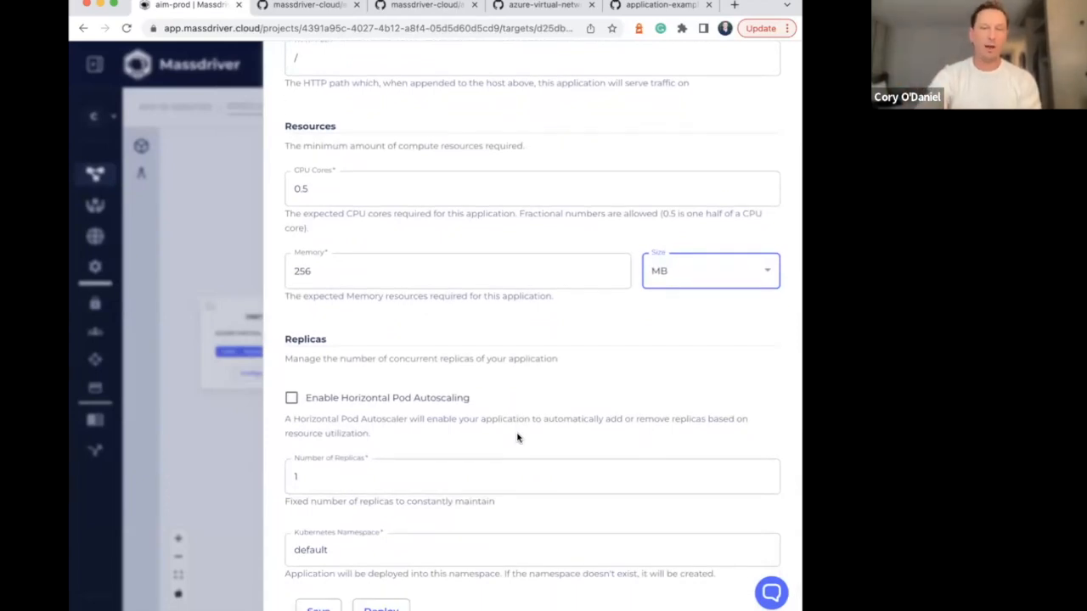
scroll(519, 438, down, 1)
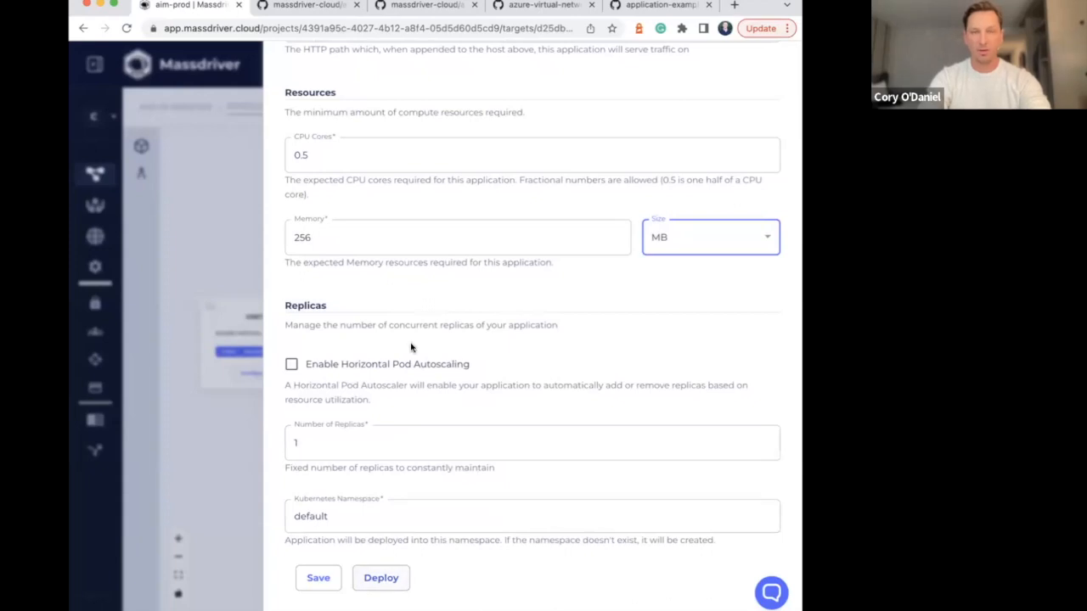
scroll(411, 346, up, 1)
scroll(411, 346, up, 10)
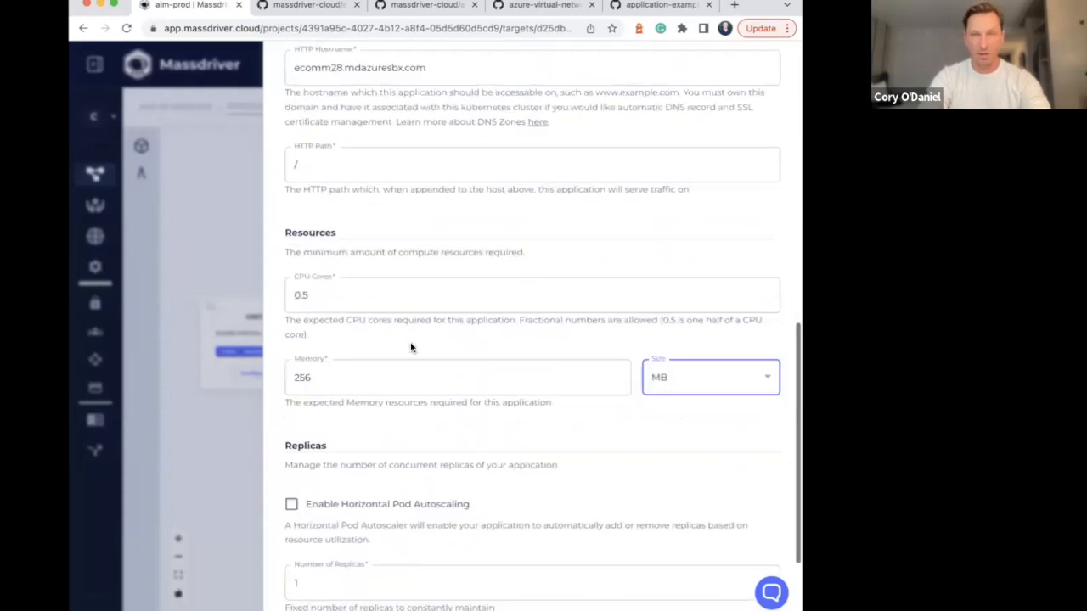
right_click(411, 347)
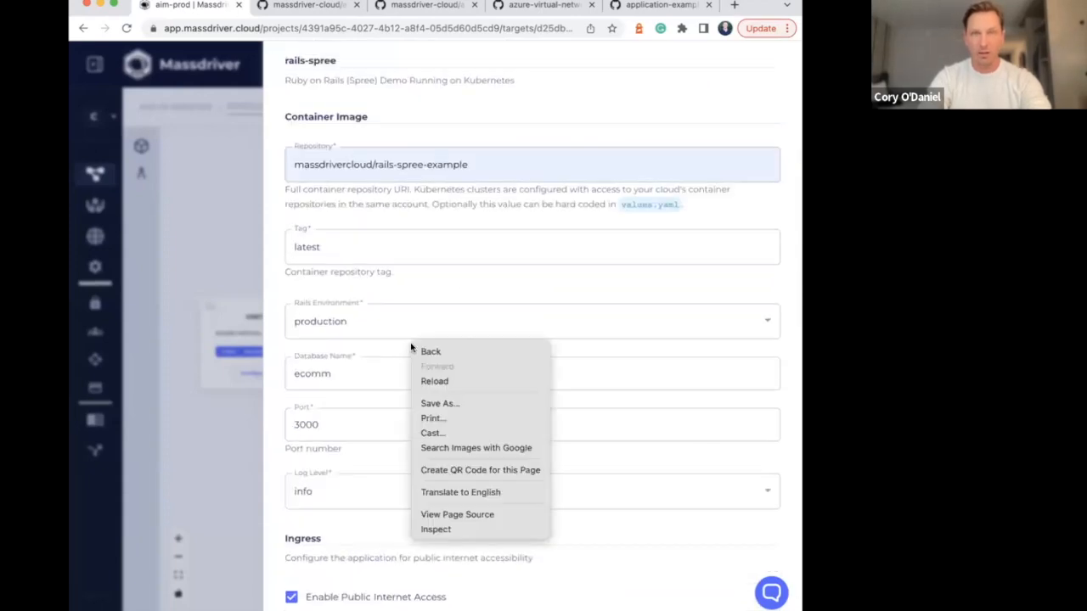
click(439, 294)
scroll(333, 290, down, 10)
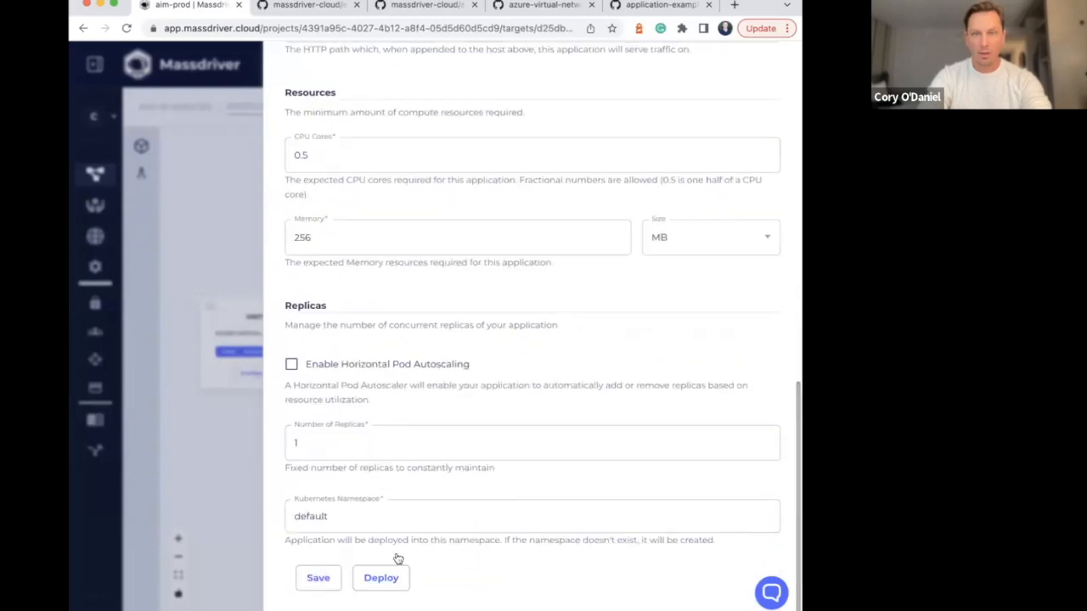
click(383, 581)
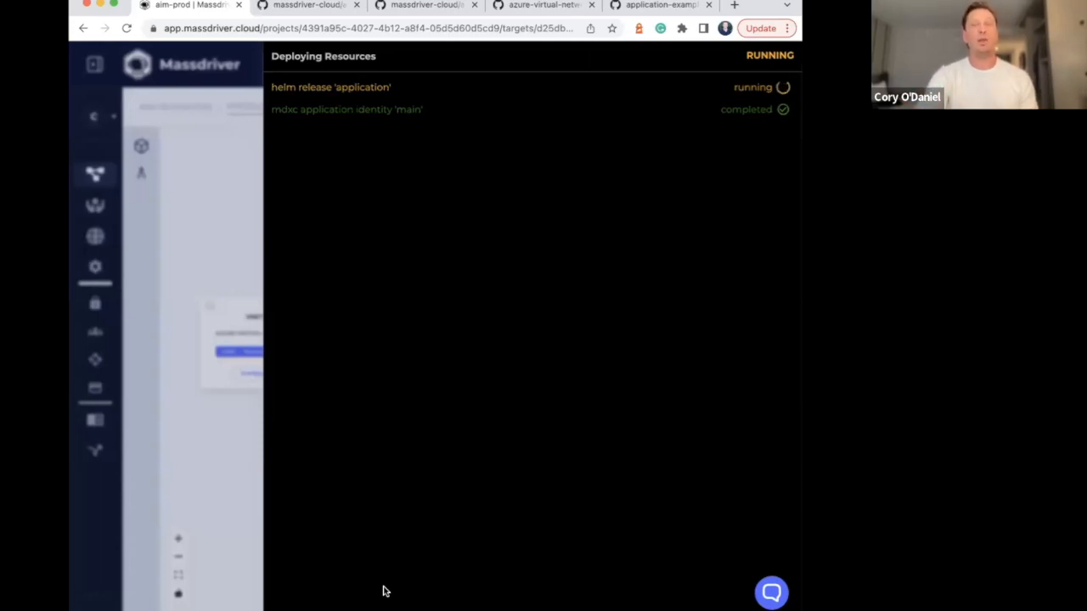
click(211, 191)
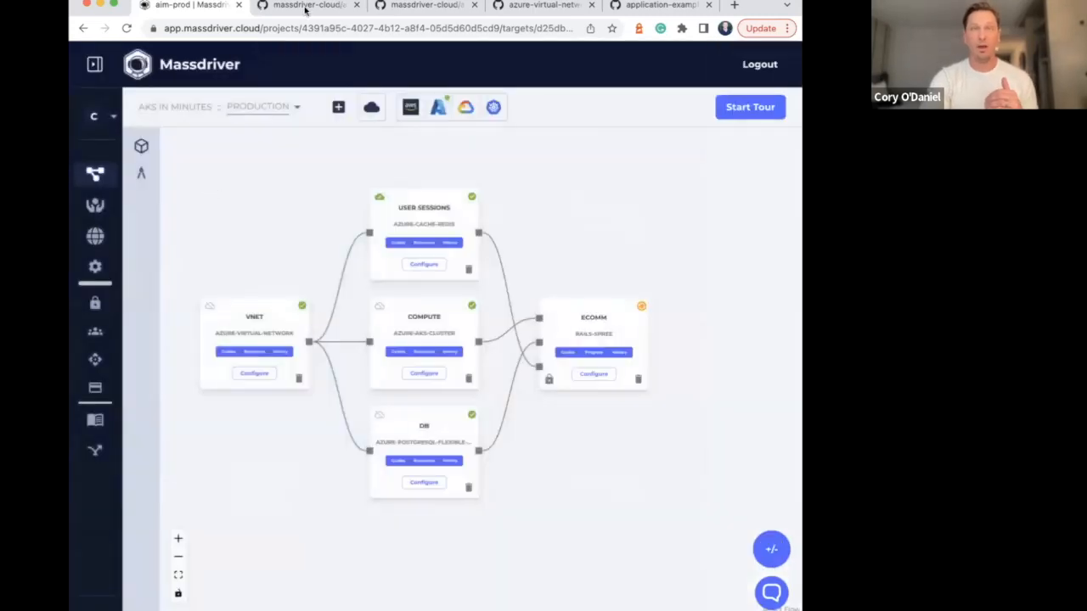
Switch to GitHub and open massdriver.yaml in the deploy folder of the massdriver-cloud/webinar-aks-in-minutes repository
click(302, 7)
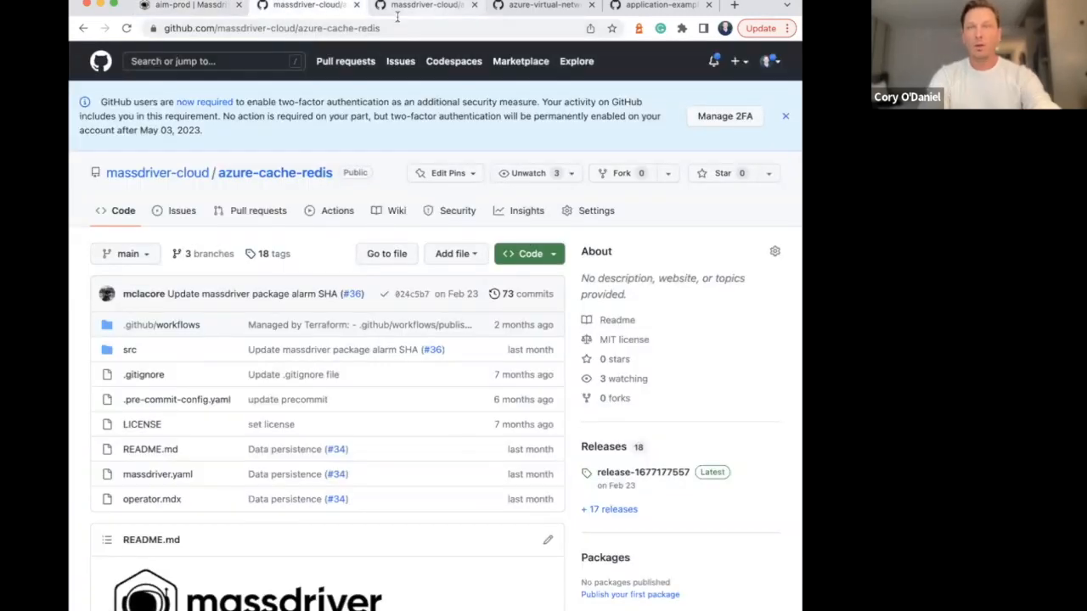
click(640, 7)
scroll(441, 255, up, 8)
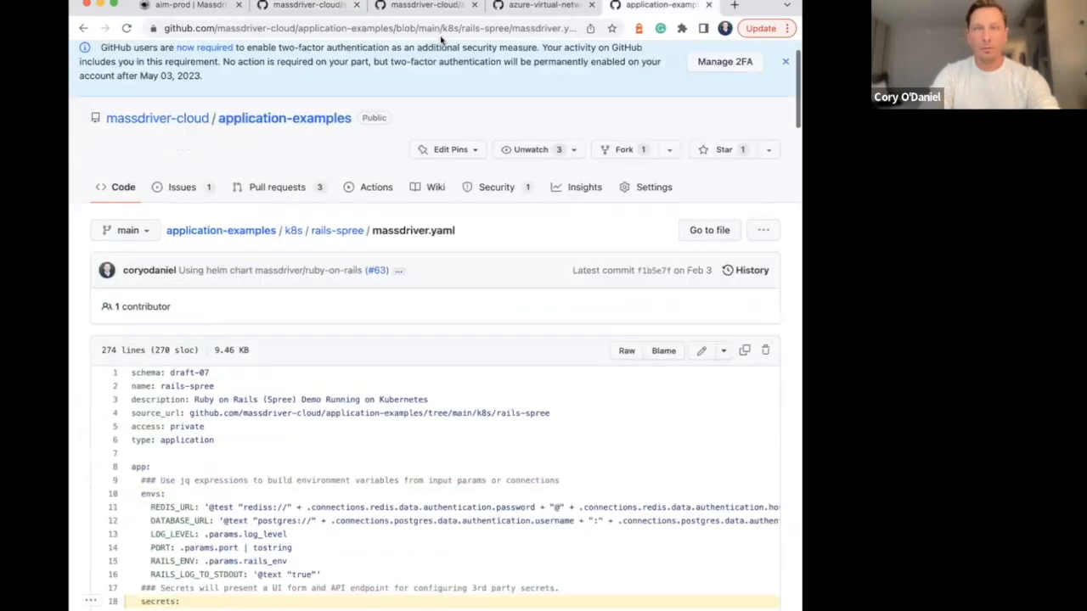
click(457, 28)
double_click(321, 27)
key(super+shift+Right)
key(BackSpace)
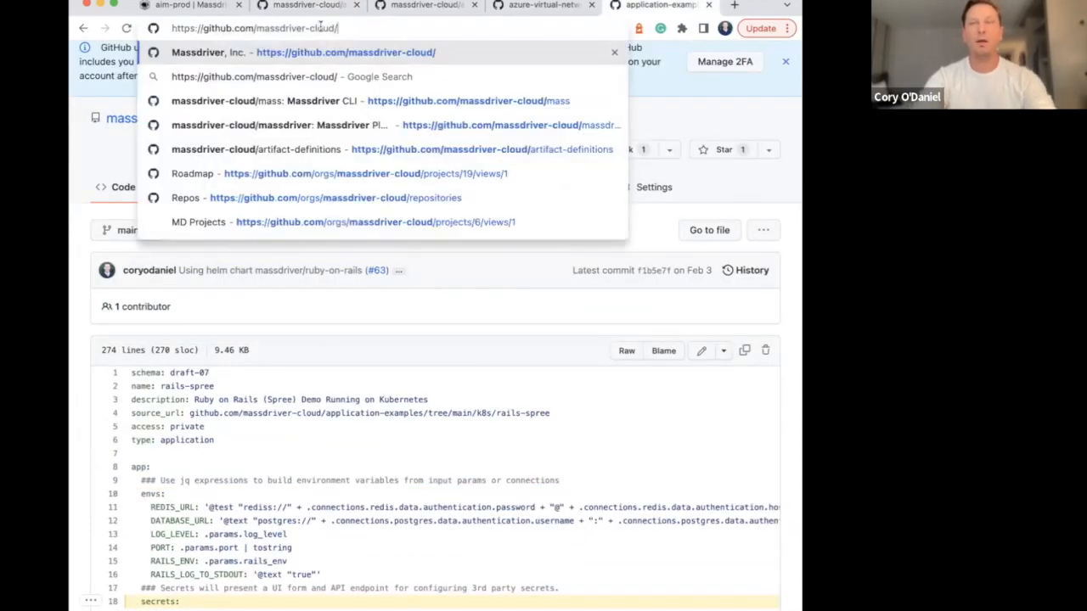
text(webinar-aks-in-minutes/)
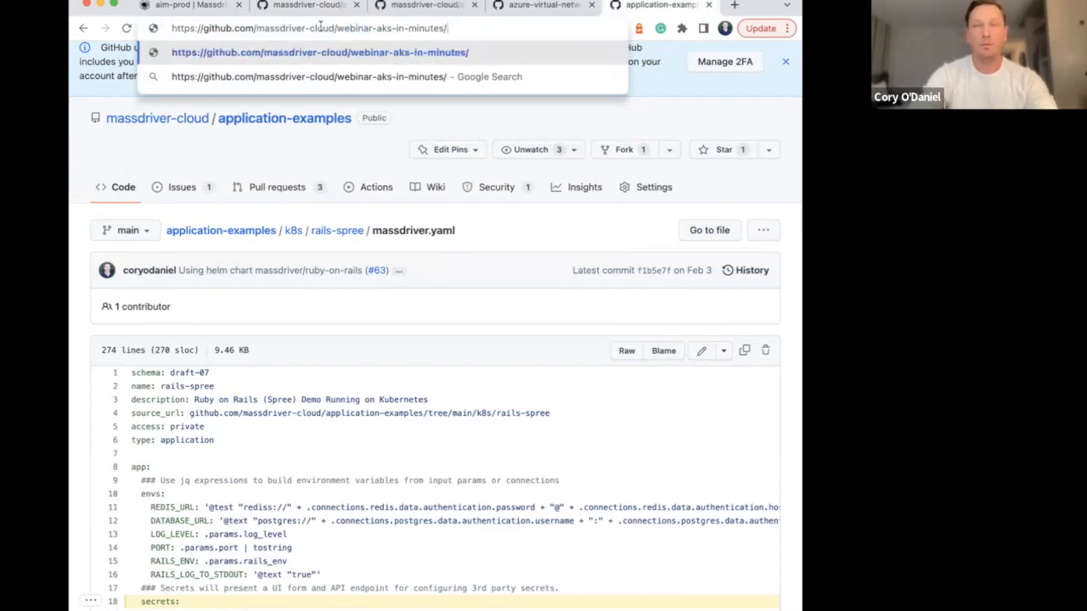
key(Return)
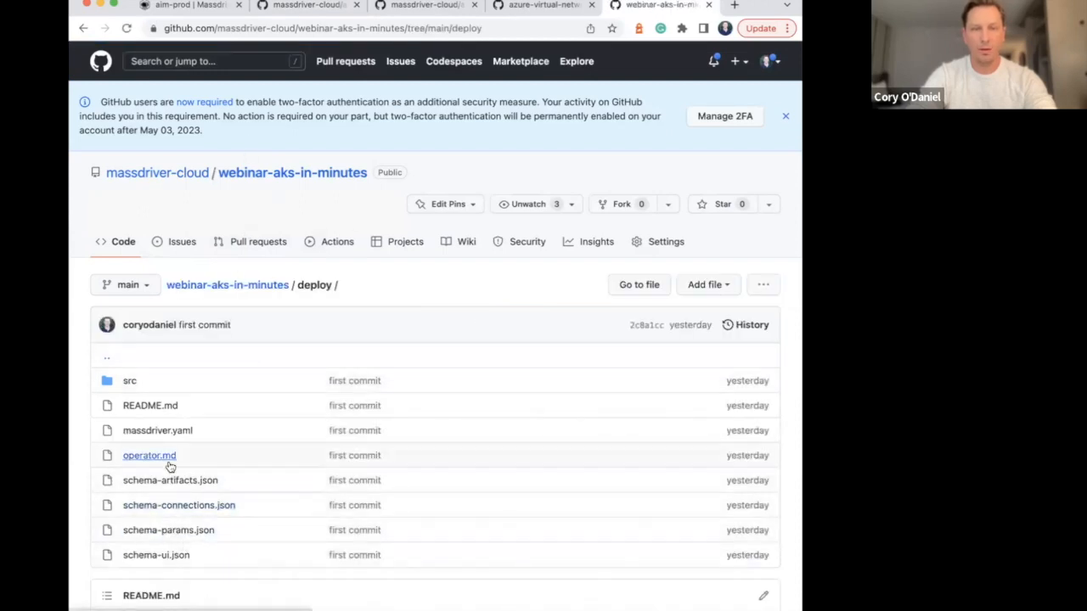
click(163, 430)
click(399, 32)
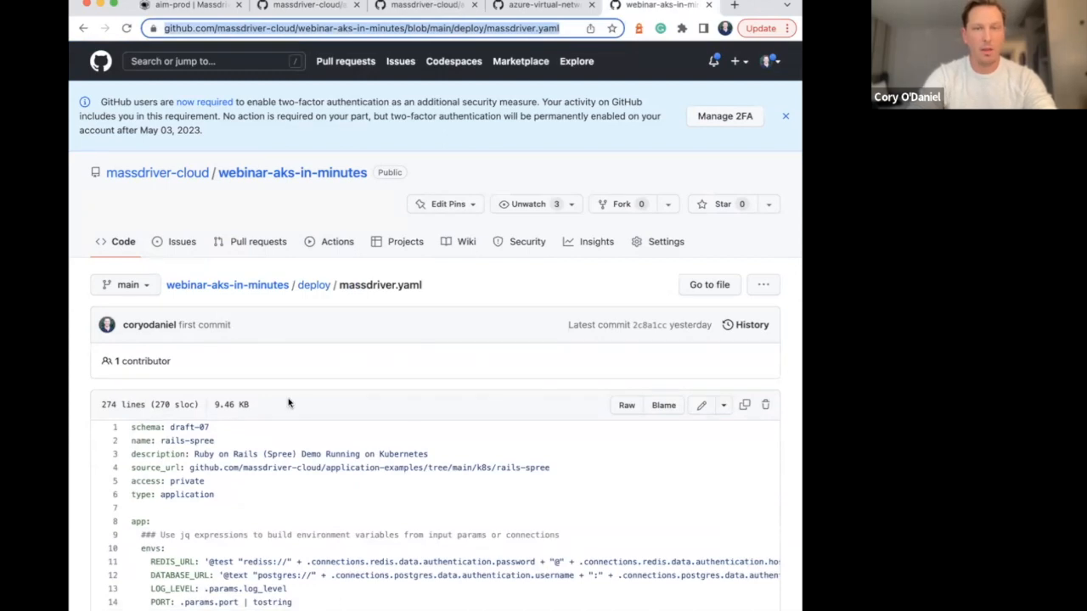
Examine the environment variable expressions and the secret definitions in the app section of massdriver.yaml
scroll(289, 402, down, 5)
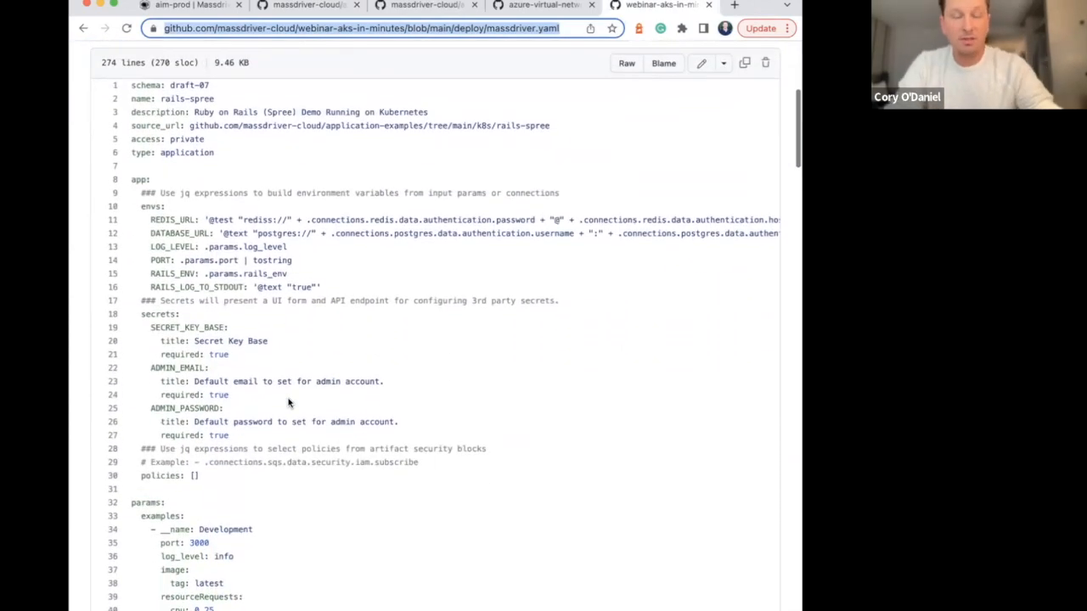
scroll(289, 402, down, 1)
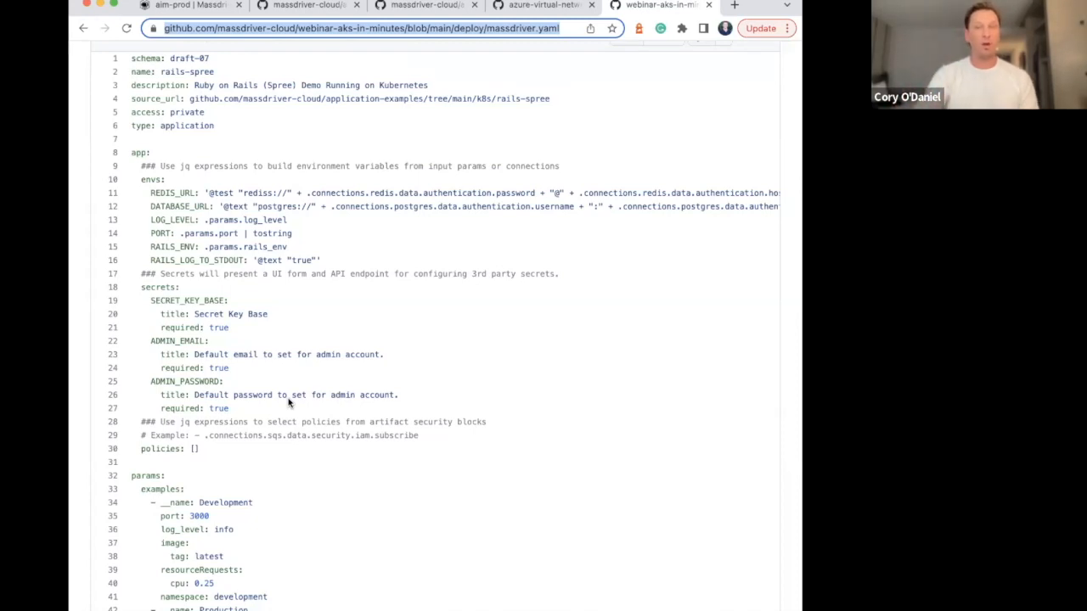
scroll(289, 403, down, 2)
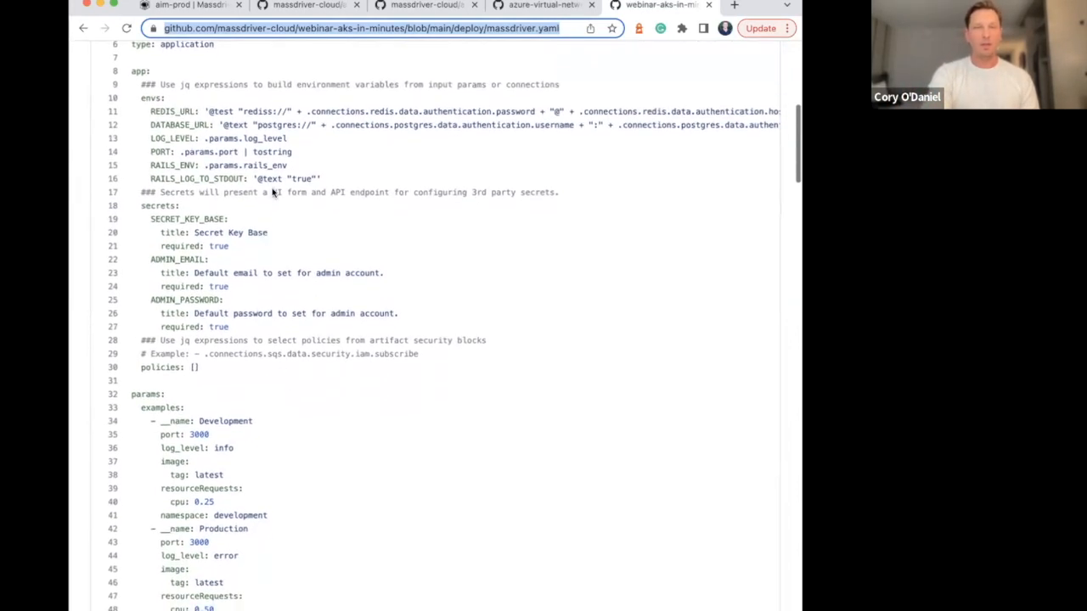
scroll(273, 193, up, 1)
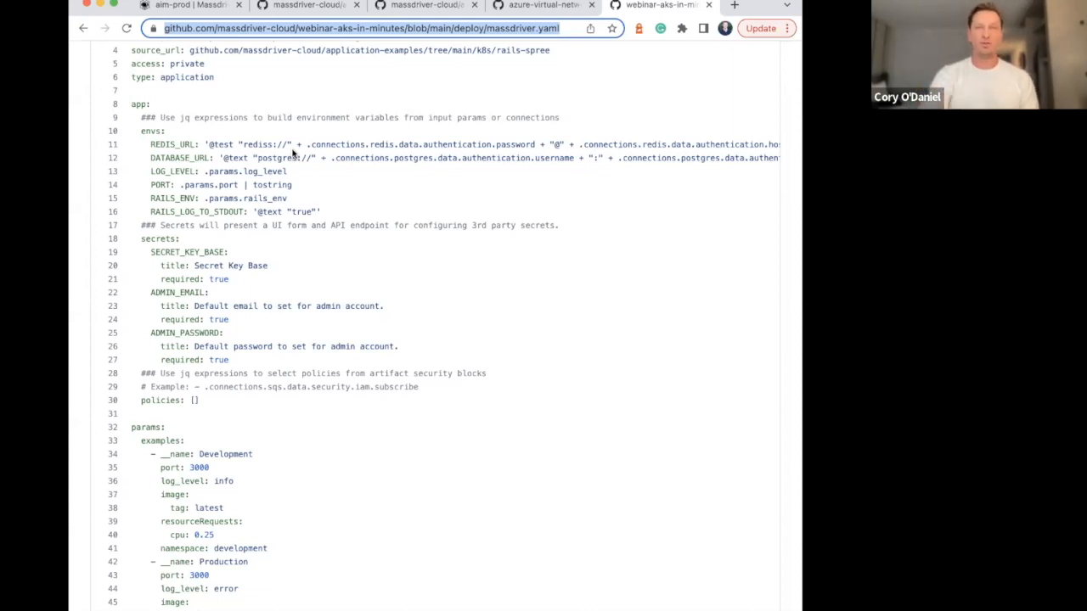
double_click(550, 159)
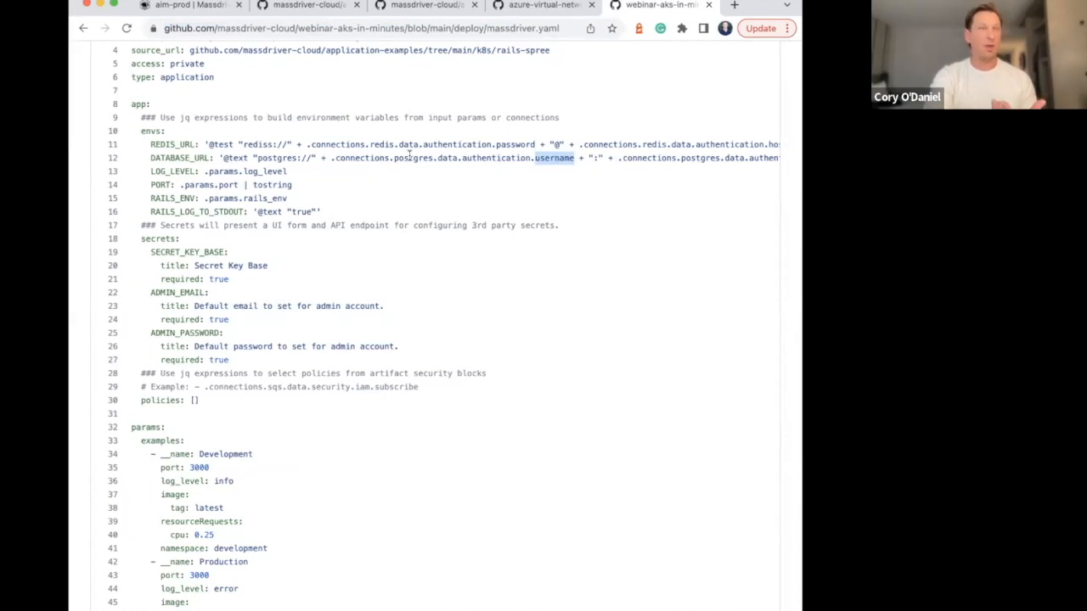
scroll(230, 255, down, 2)
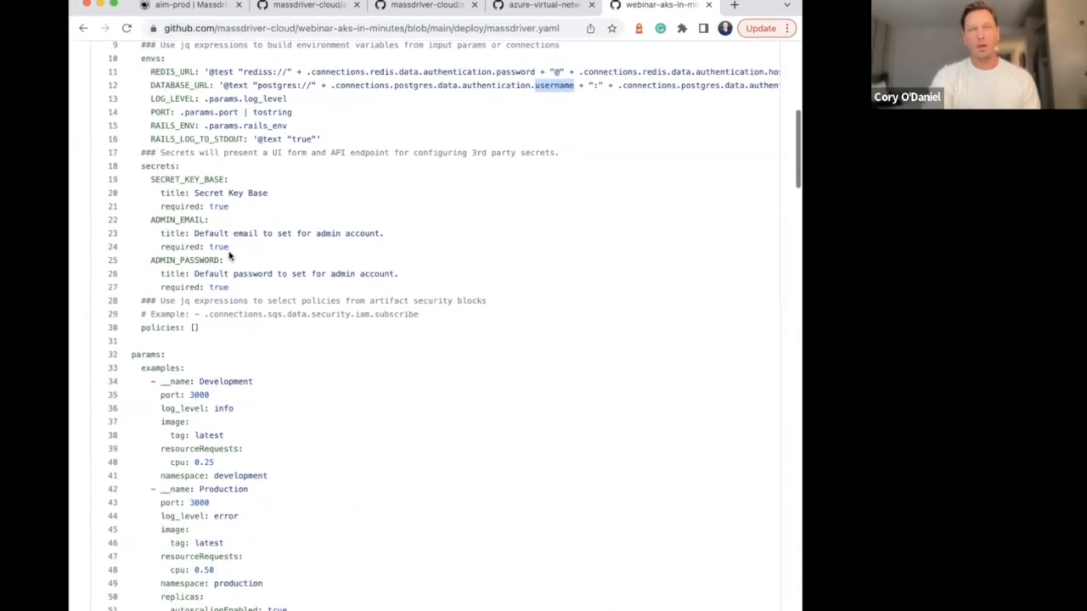
double_click(187, 173)
double_click(180, 213)
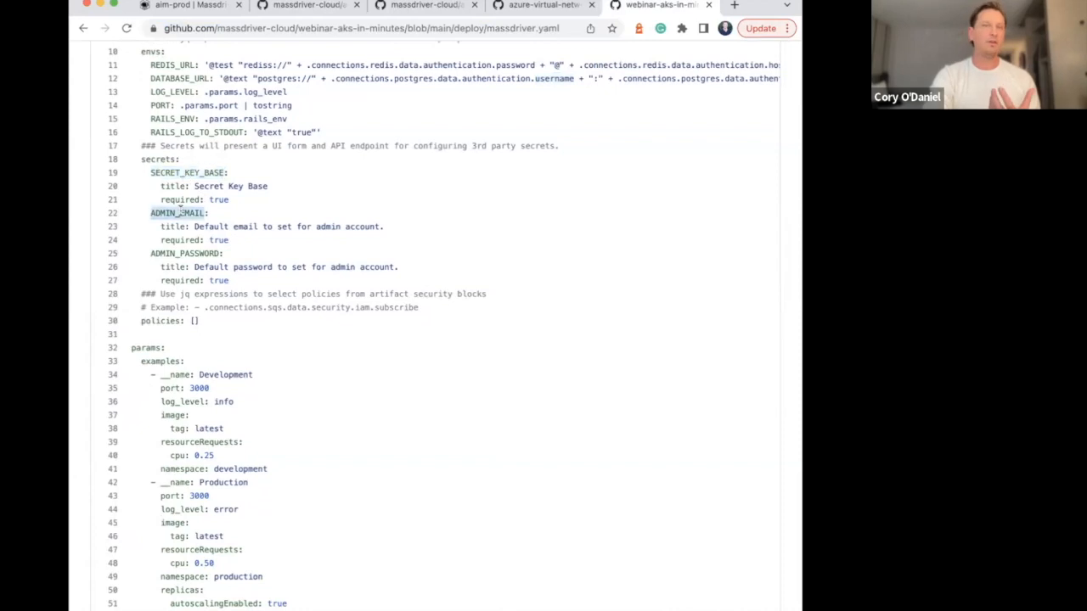
double_click(187, 254)
double_click(188, 212)
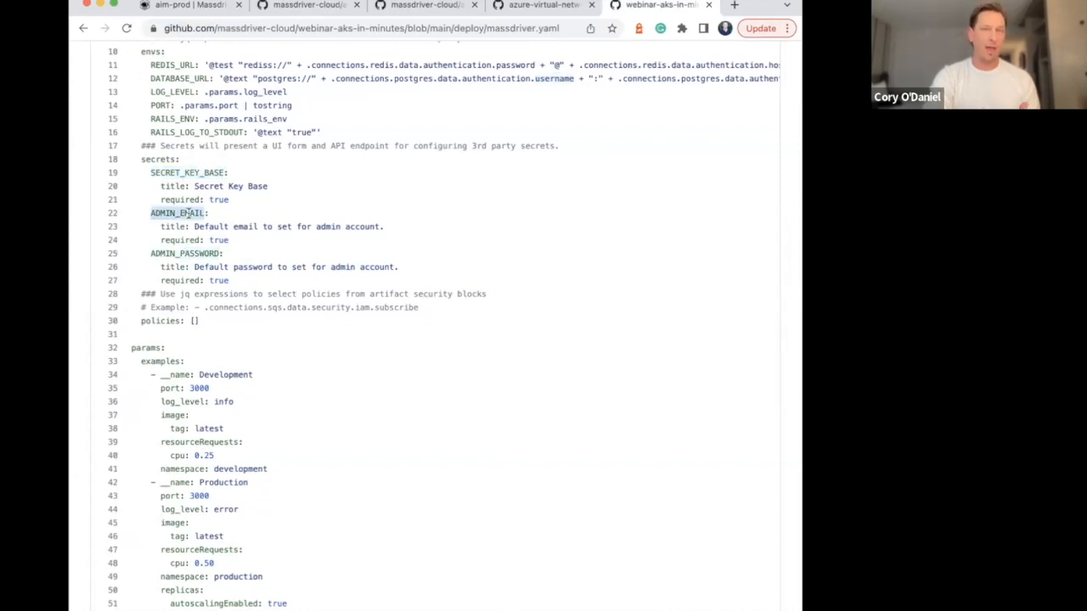
Examine the ADMIN_PASSWORD secret, the policies entry and its example .connections.sqs.data.security.iam.subscribe expression in massdriver.yaml
double_click(187, 253)
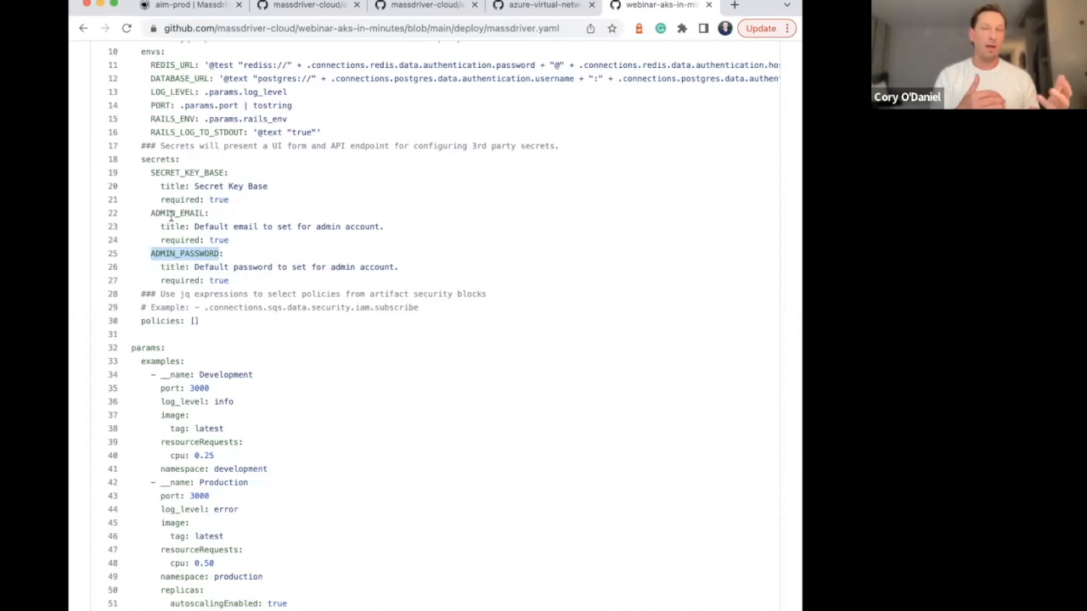
scroll(173, 216, down, 3)
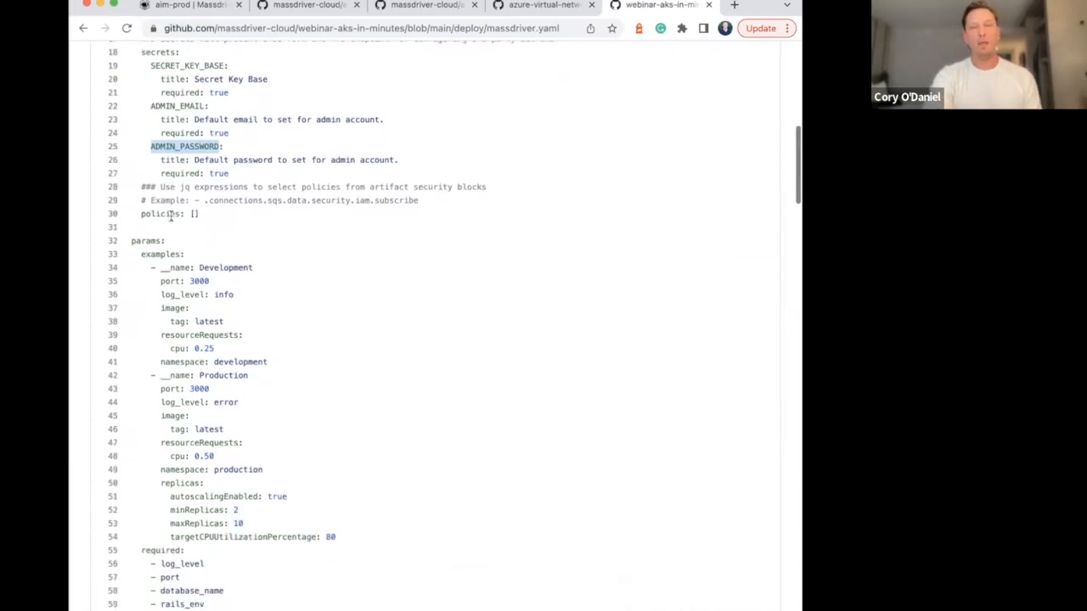
triple_click(180, 193)
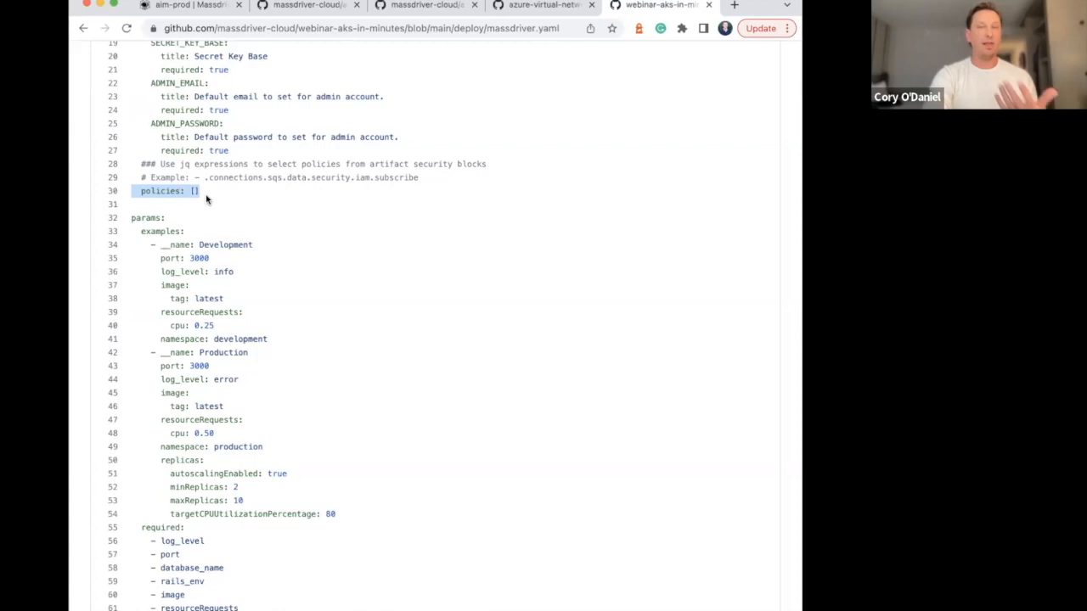
click(280, 176)
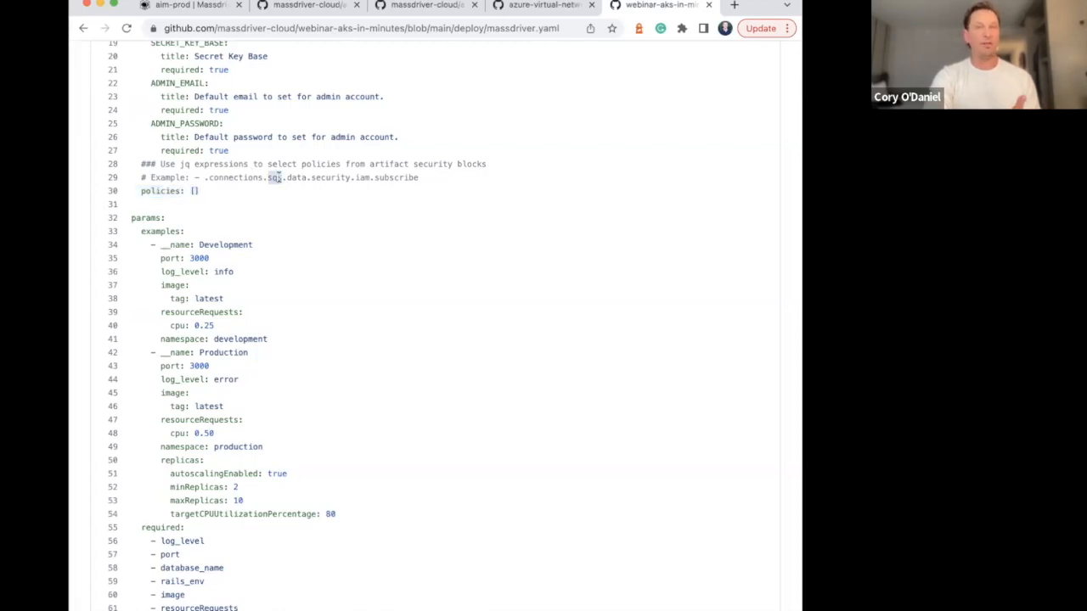
double_click(394, 178)
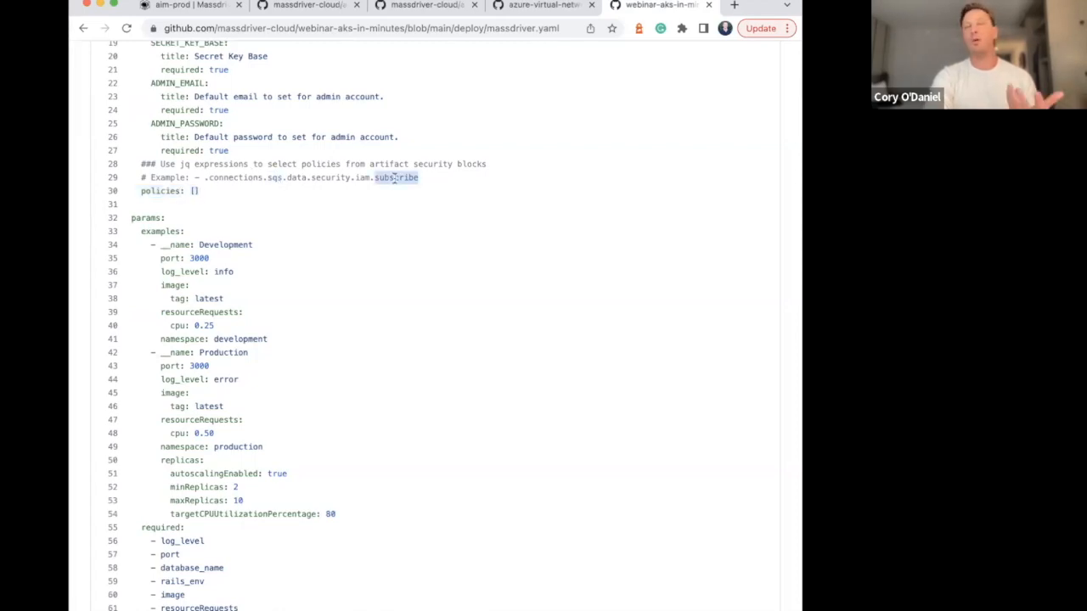
click(341, 179)
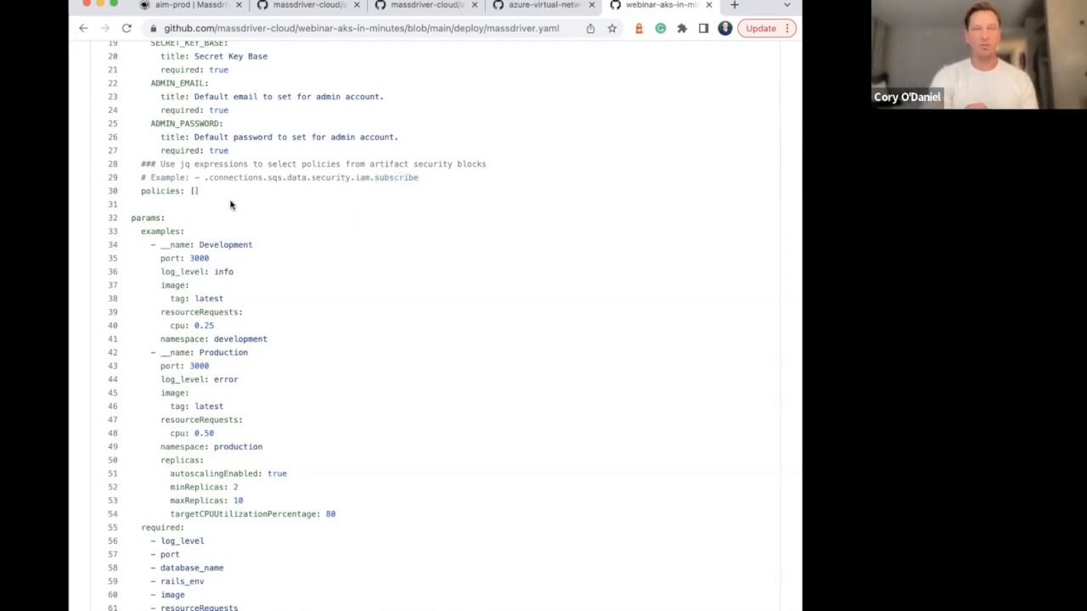
Examine the params section of massdriver.yaml, covering the environment examples, required fields, and the image, ingress, resource and replica properties
scroll(283, 177, down, 10)
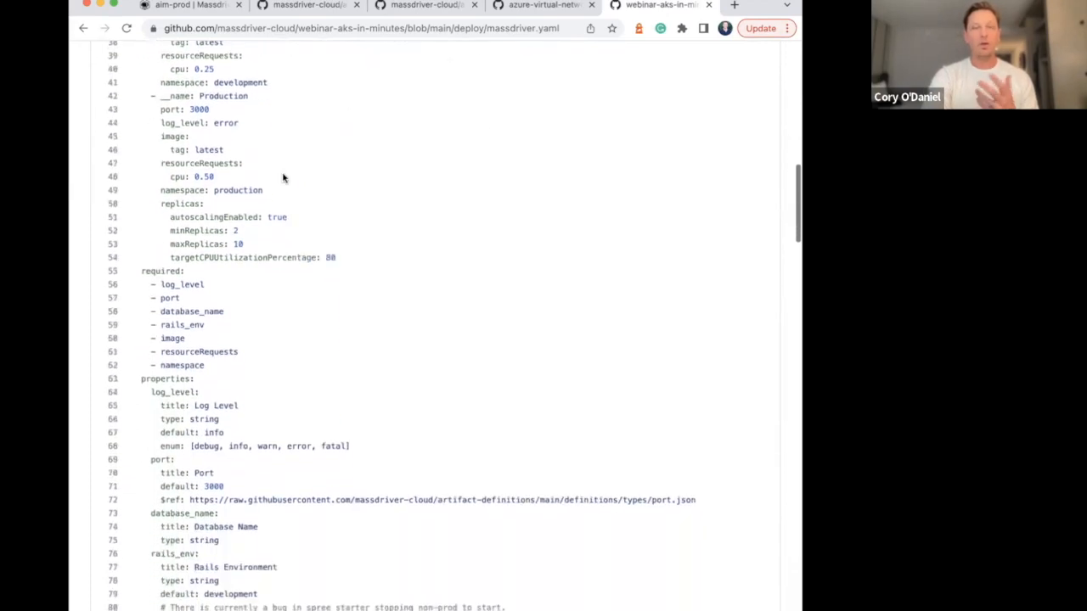
scroll(283, 178, down, 12)
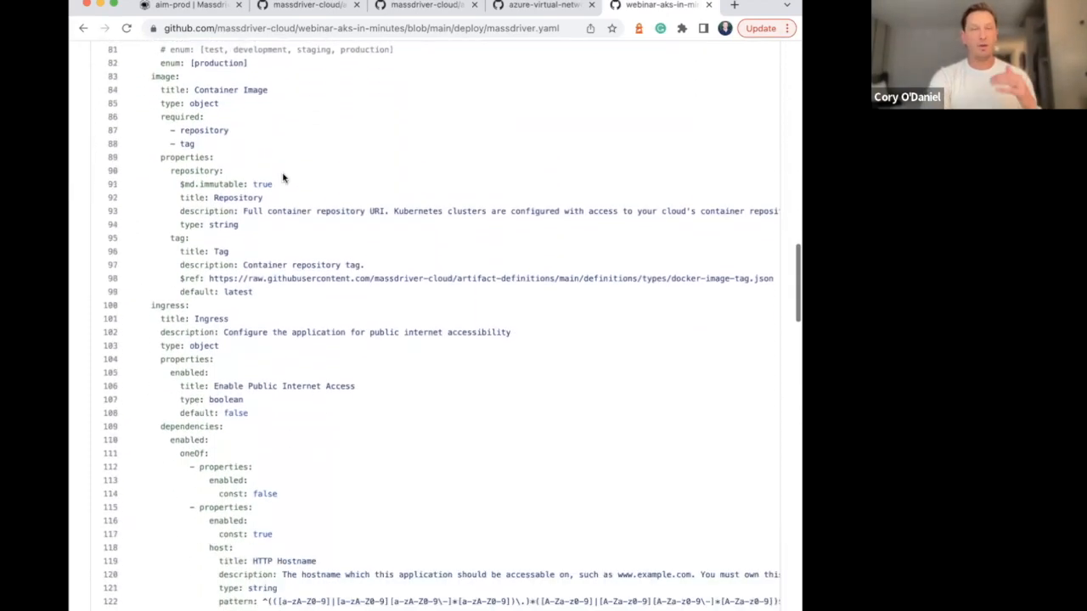
scroll(284, 178, down, 1)
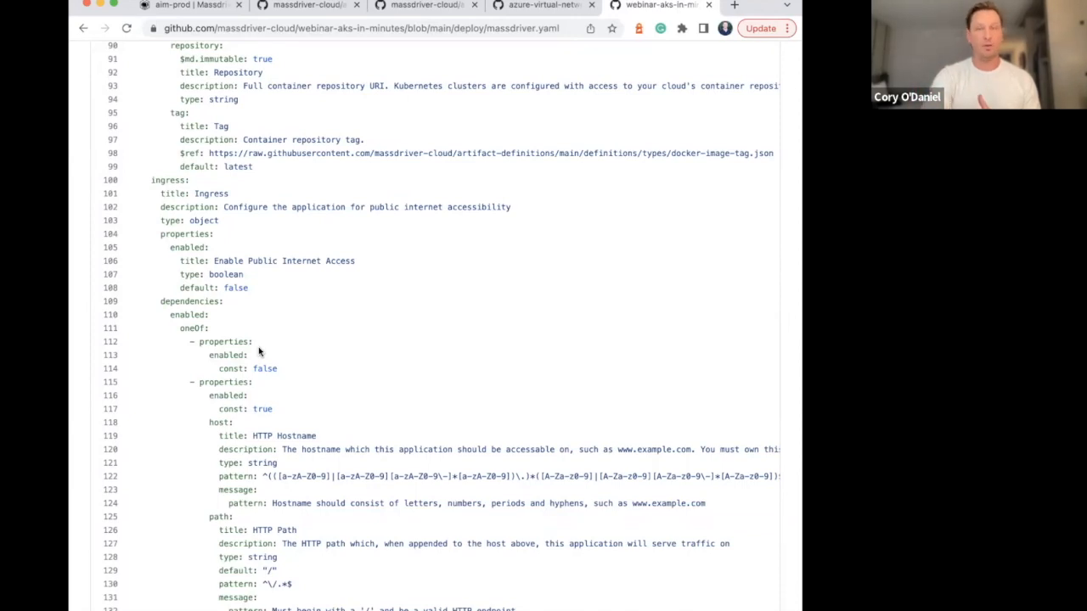
scroll(258, 347, down, 1)
scroll(258, 348, up, 8)
scroll(259, 352, up, 2)
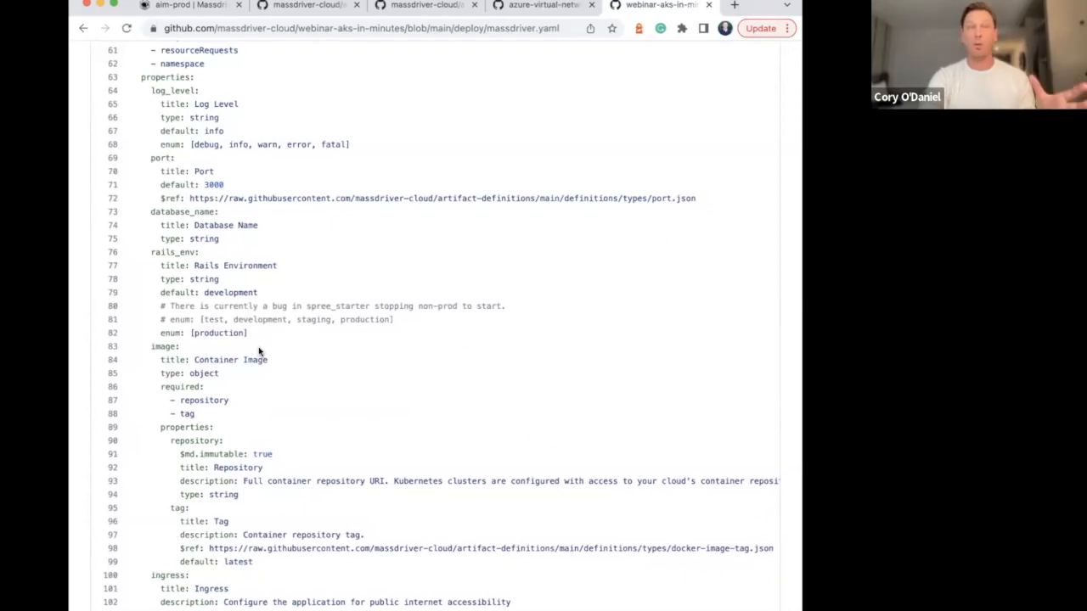
scroll(259, 351, down, 1)
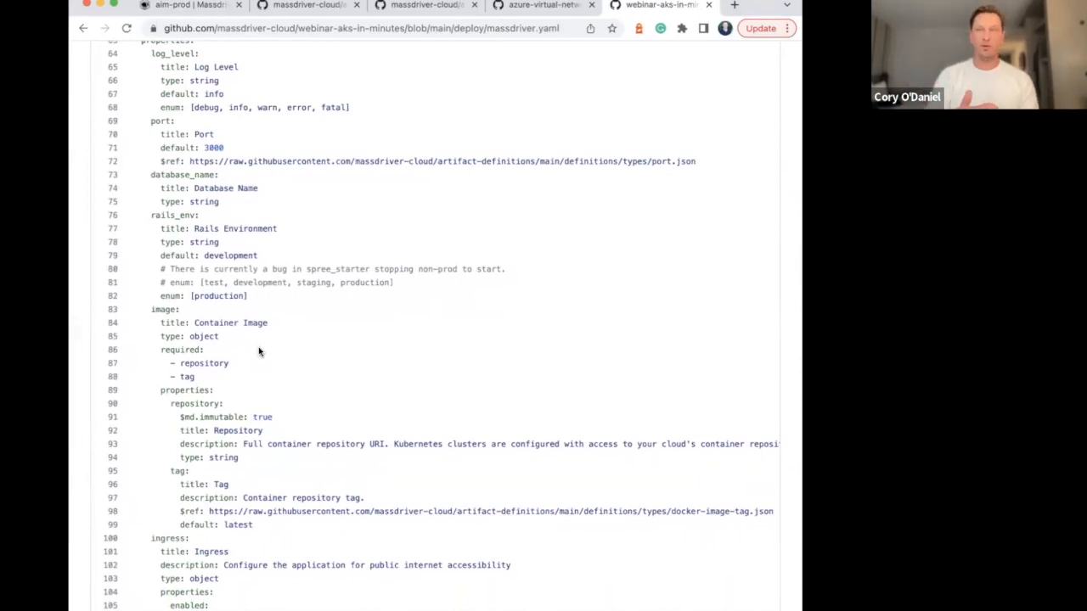
scroll(241, 379, down, 15)
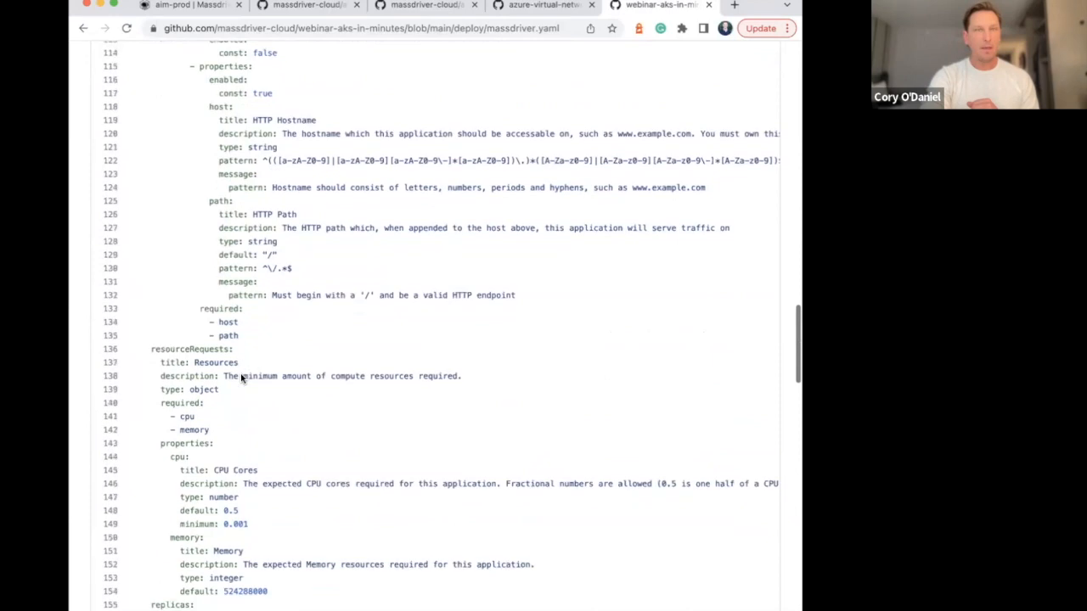
scroll(241, 379, down, 1)
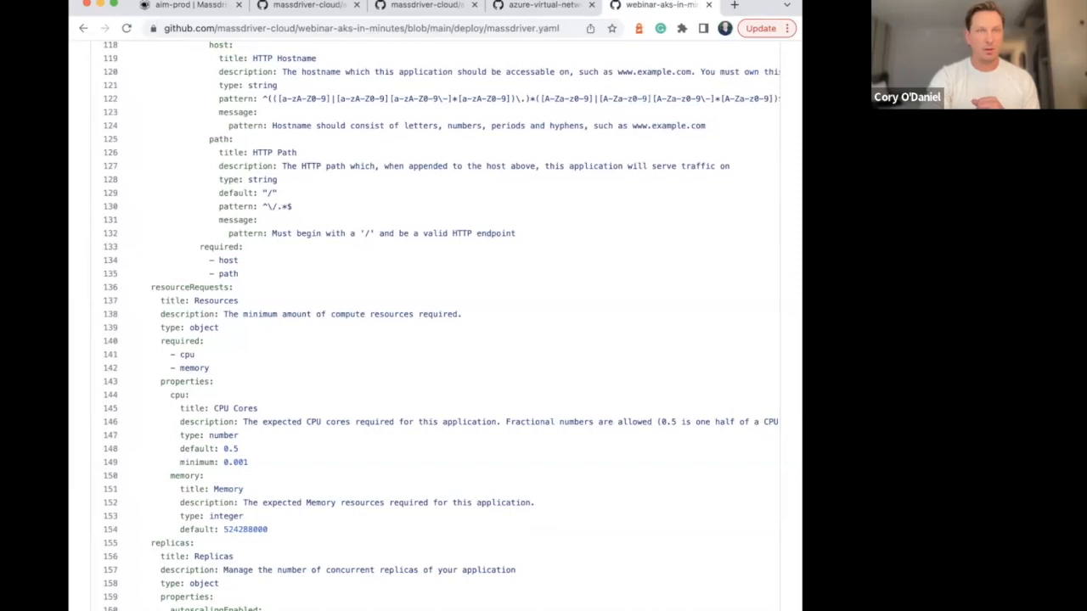
scroll(289, 327, down, 10)
scroll(289, 328, up, 20)
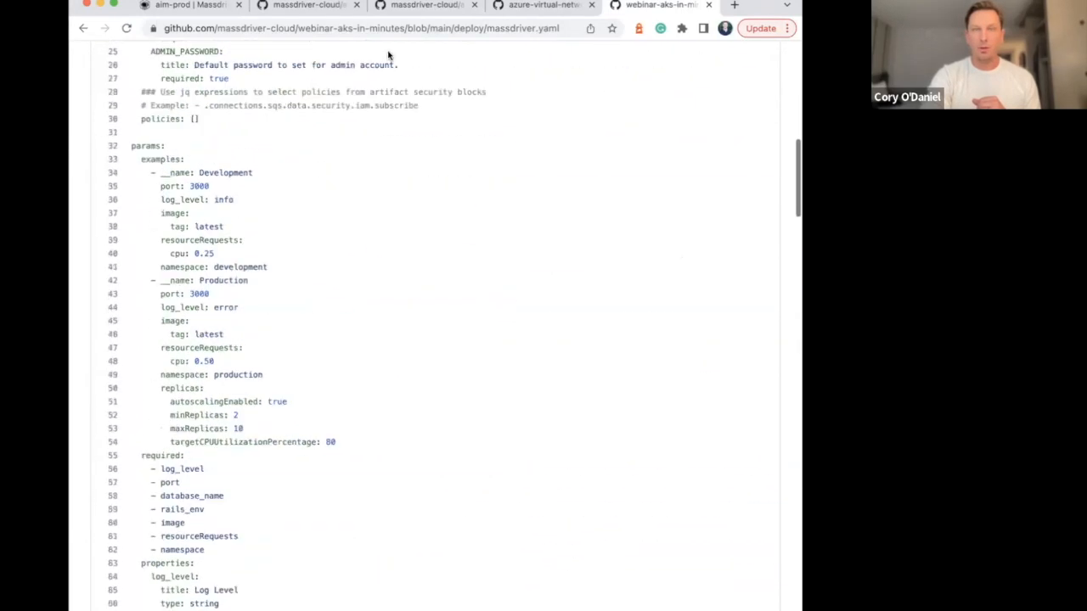
scroll(389, 55, up, 5)
Switch to Massdriver, copy the ecomm application's HTTP hostname from its configuration, and open ecomm28.mdazuresbx.com/admin in a new browser tab
click(172, 6)
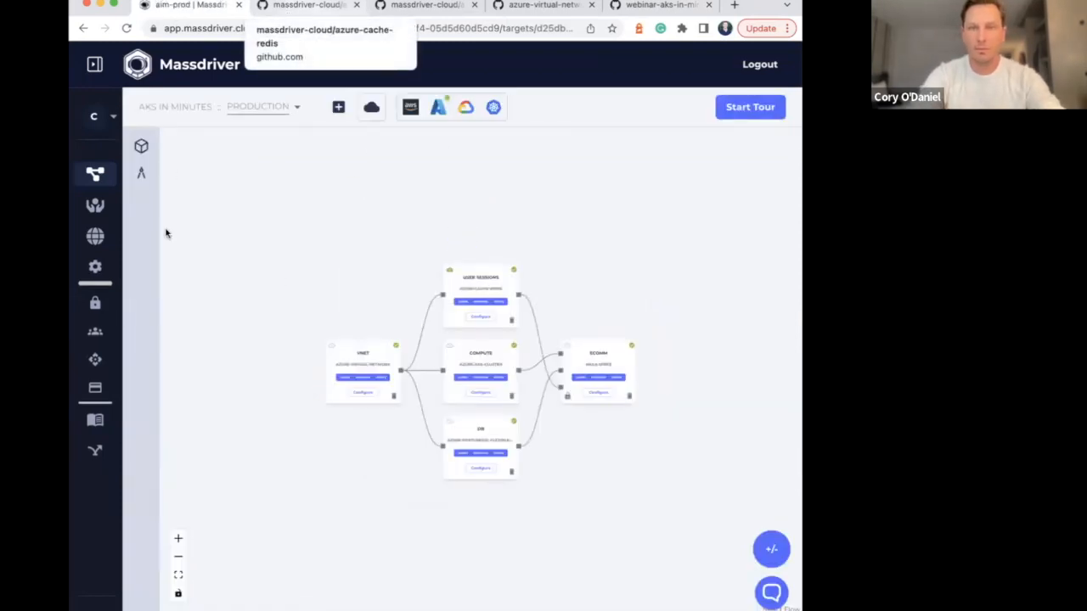
click(597, 394)
scroll(464, 323, down, 5)
scroll(464, 323, down, 5)
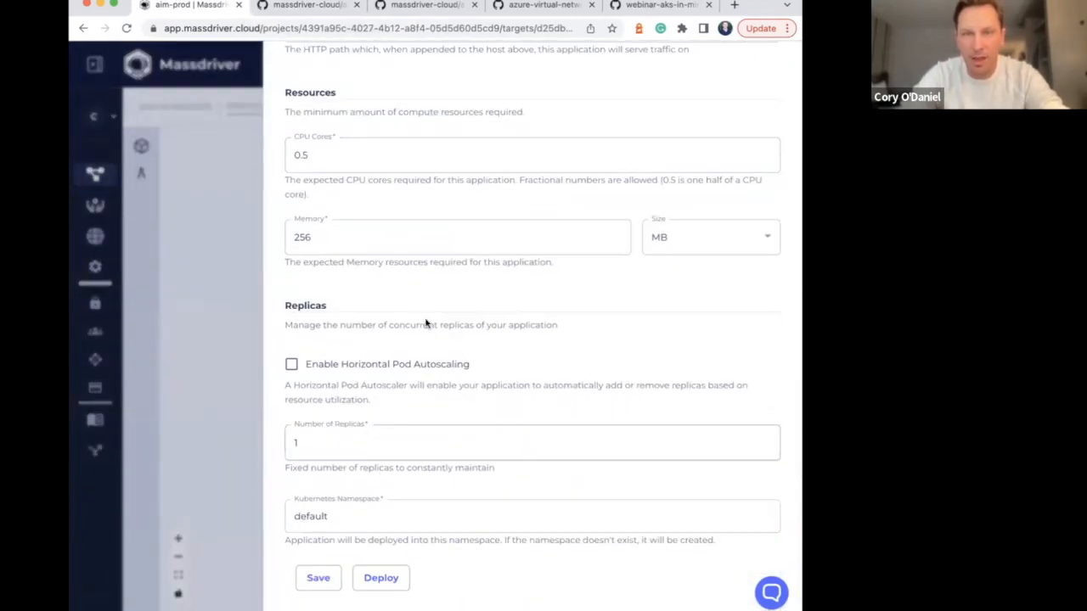
scroll(408, 289, up, 5)
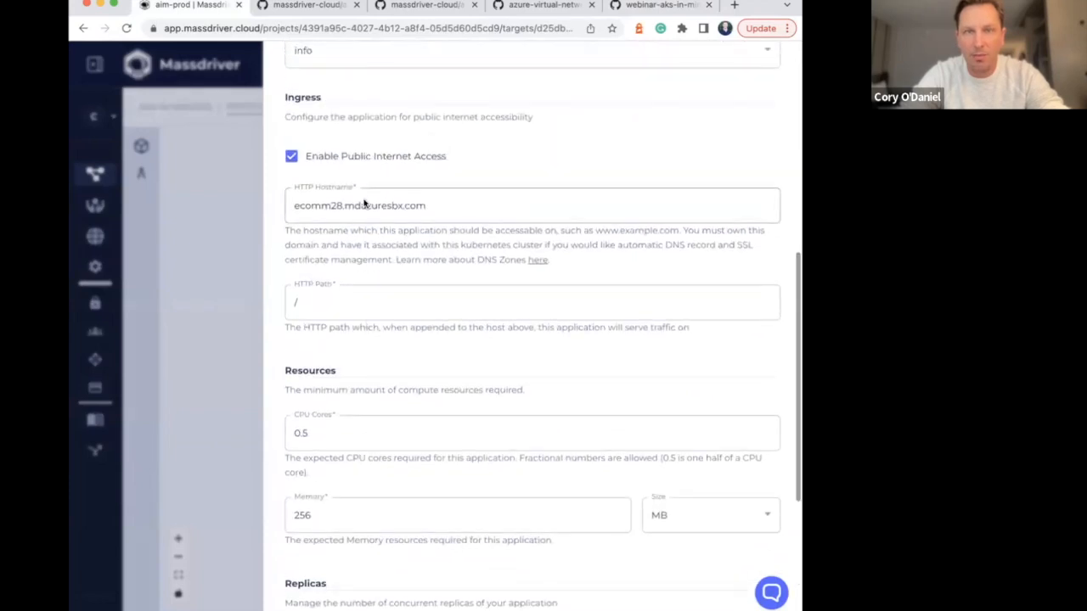
triple_click(364, 204)
key(super+c)
key(super+t)
key(super+v)
text(/admin)
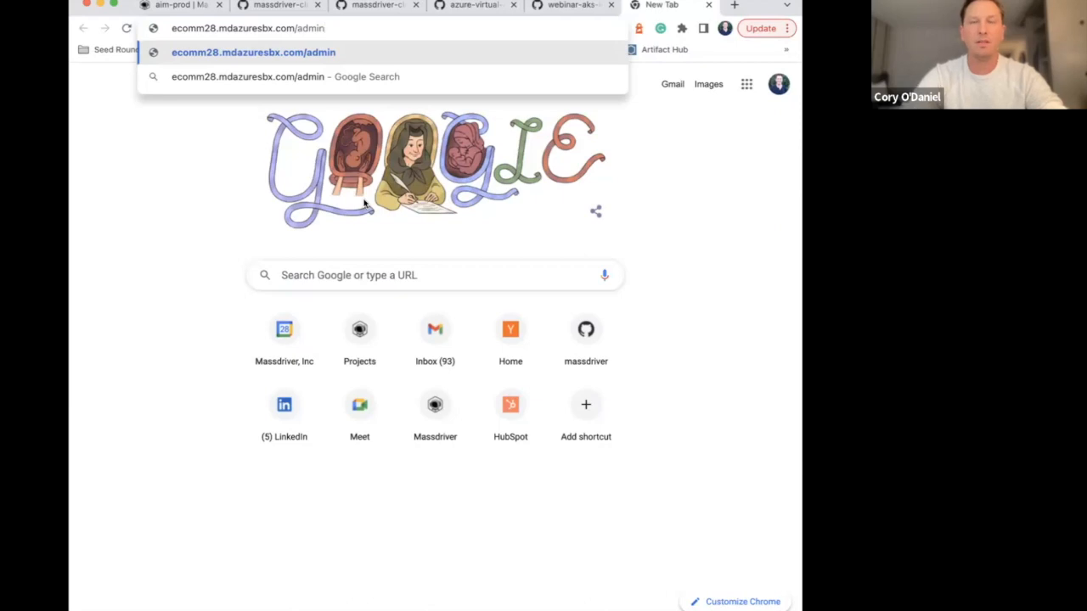
key(Return)
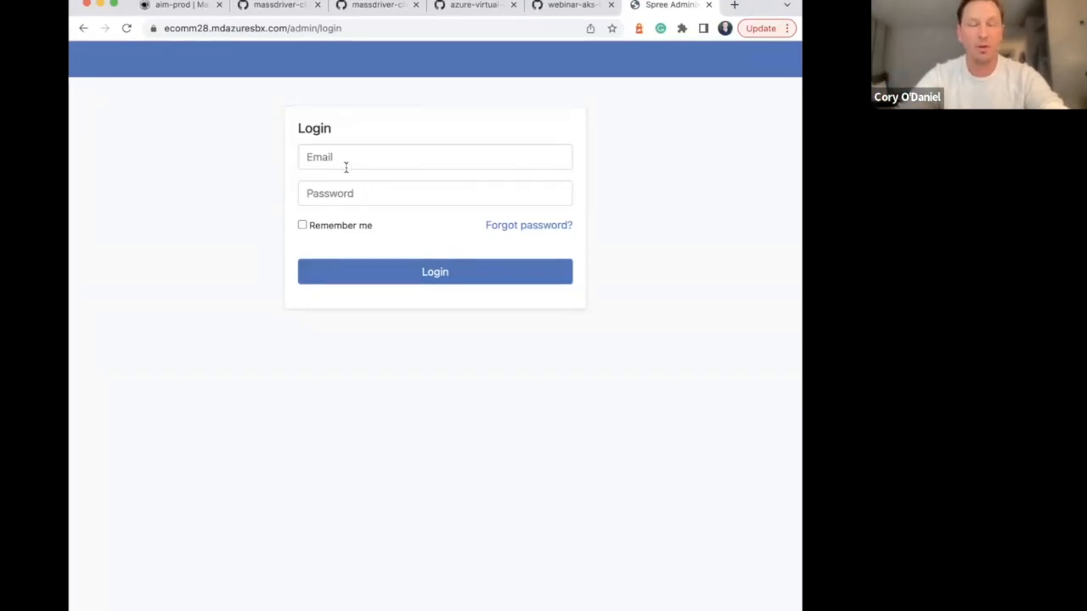
Try to log in to the Spree admin page with the admin email and password
click(350, 159)
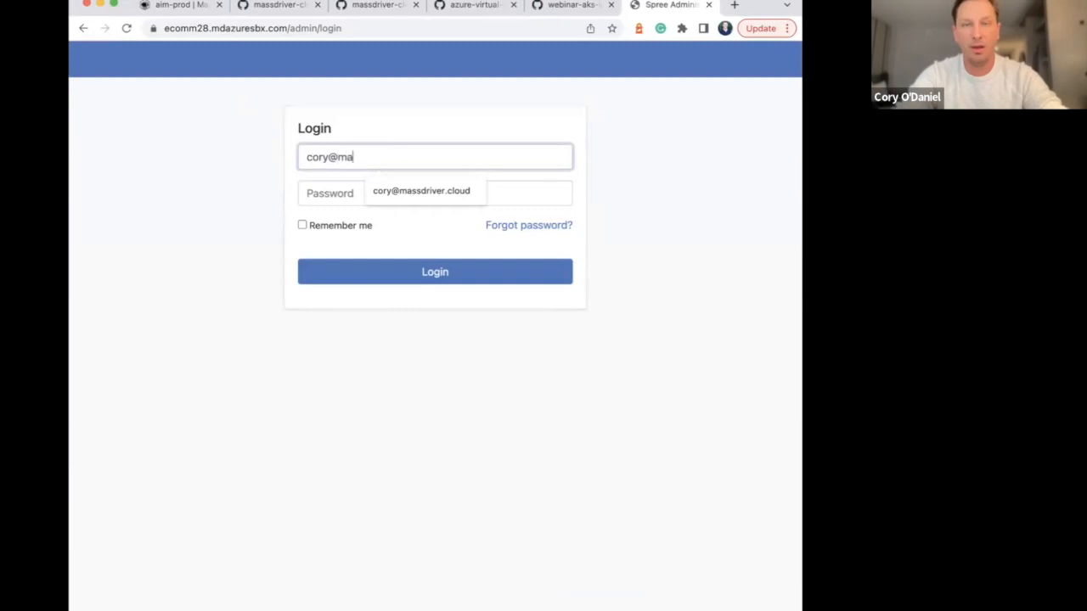
key(Tab)
text(••••••)
click(453, 273)
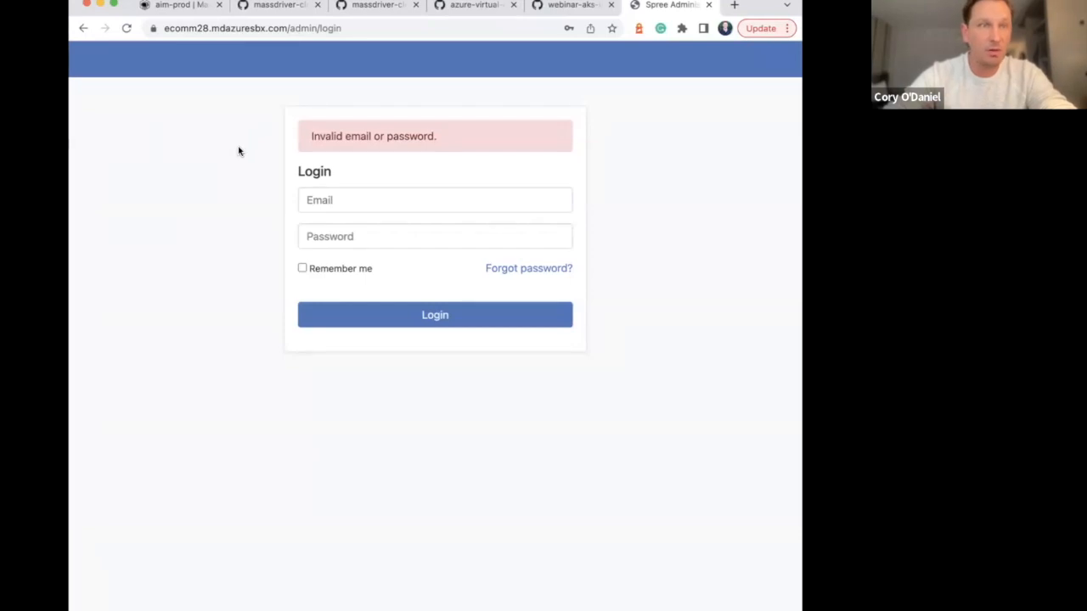
Return to Massdriver and read the ecomm guide's setup instructions for the admin secrets, kubectl exec and database seeding, and close the guide
click(190, 8)
click(255, 291)
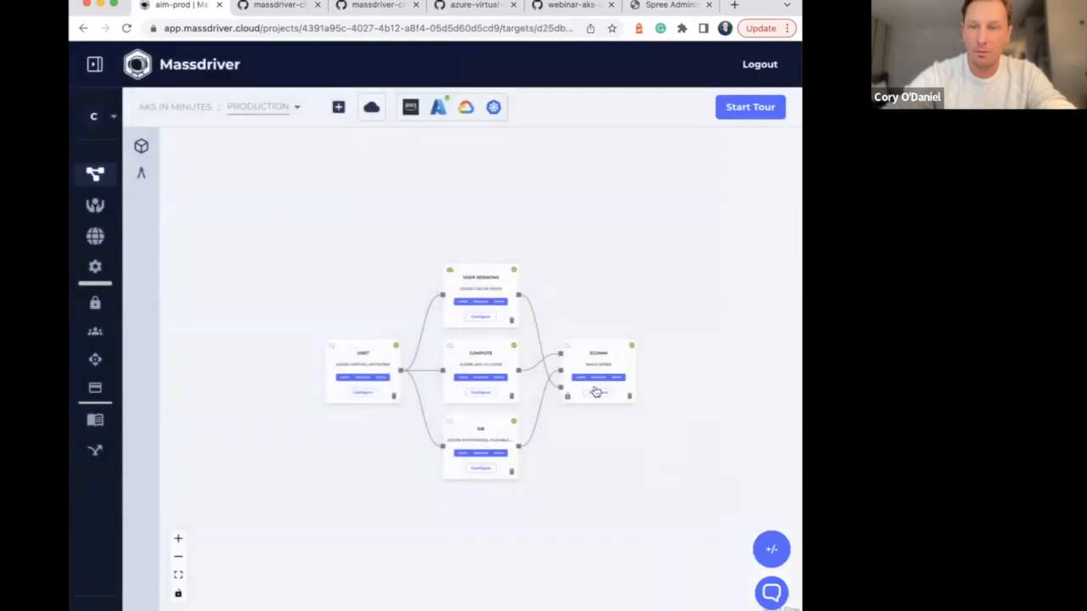
click(582, 380)
scroll(425, 337, down, 2)
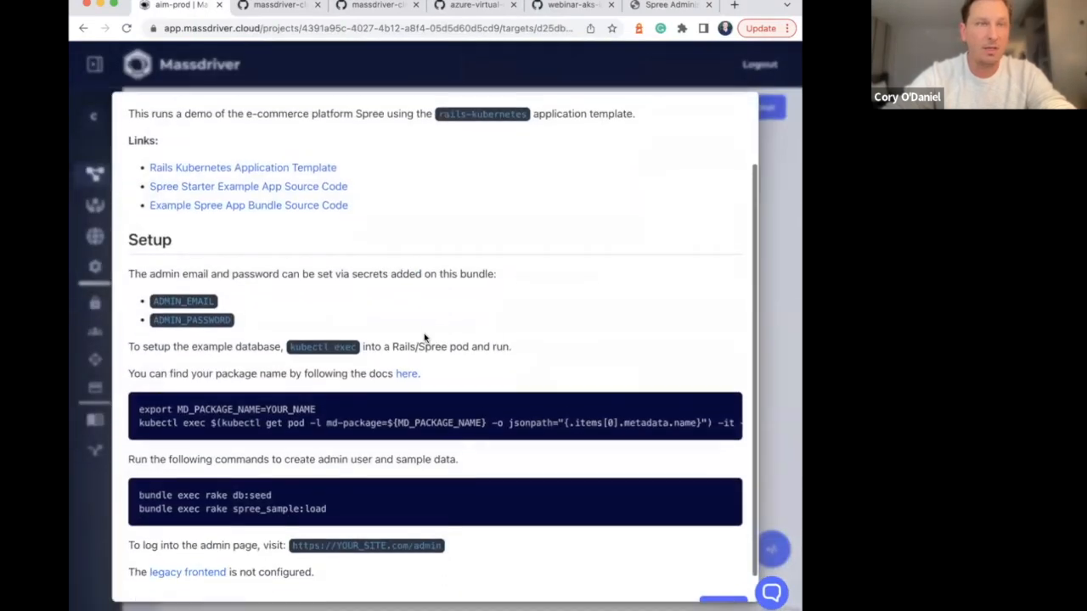
scroll(424, 337, down, 1)
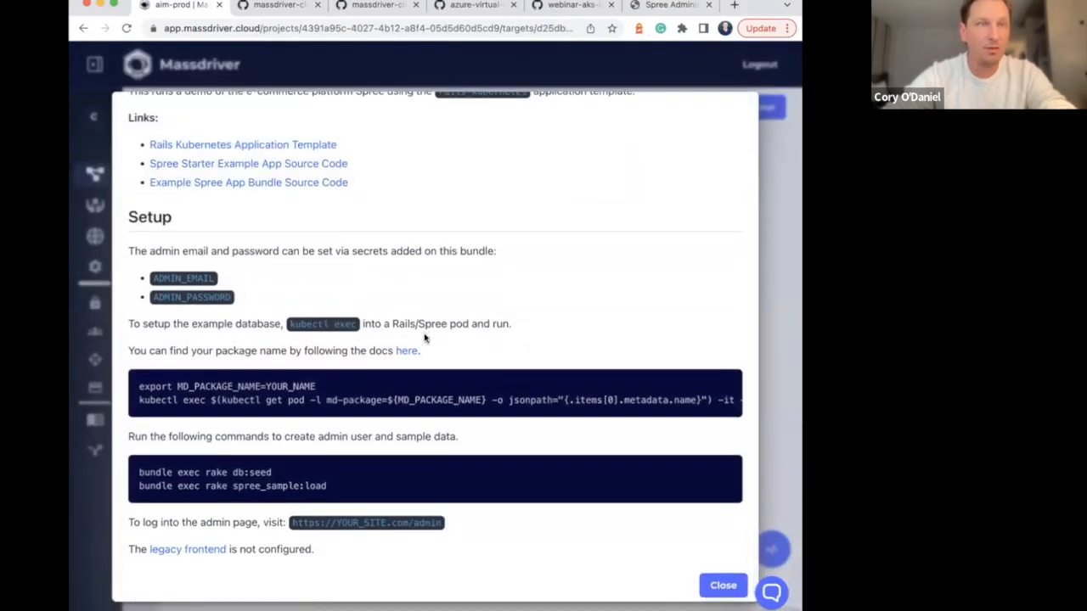
scroll(425, 337, down, 1)
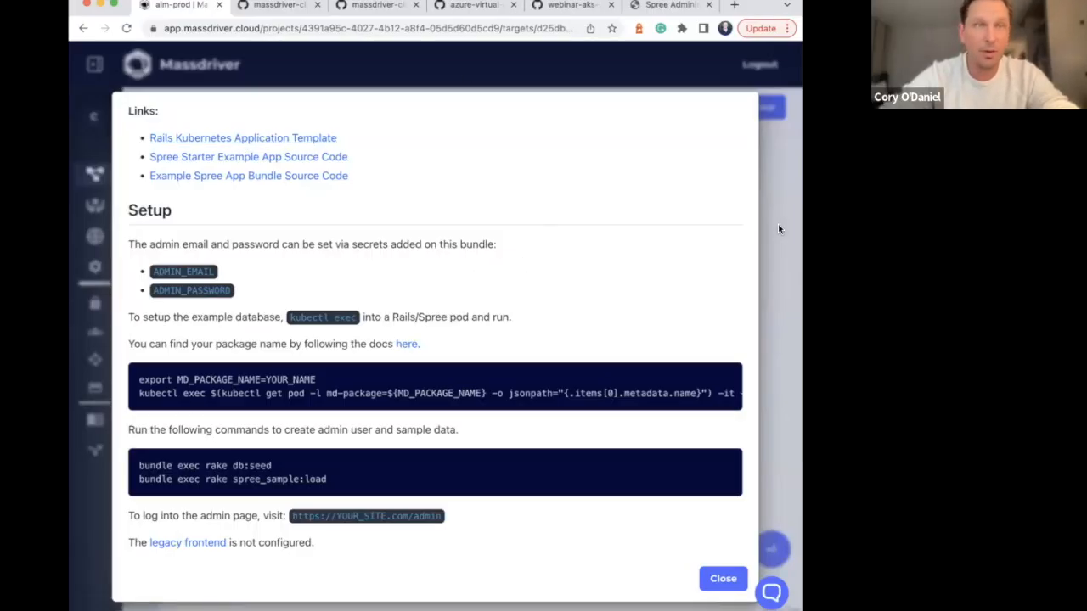
click(780, 223)
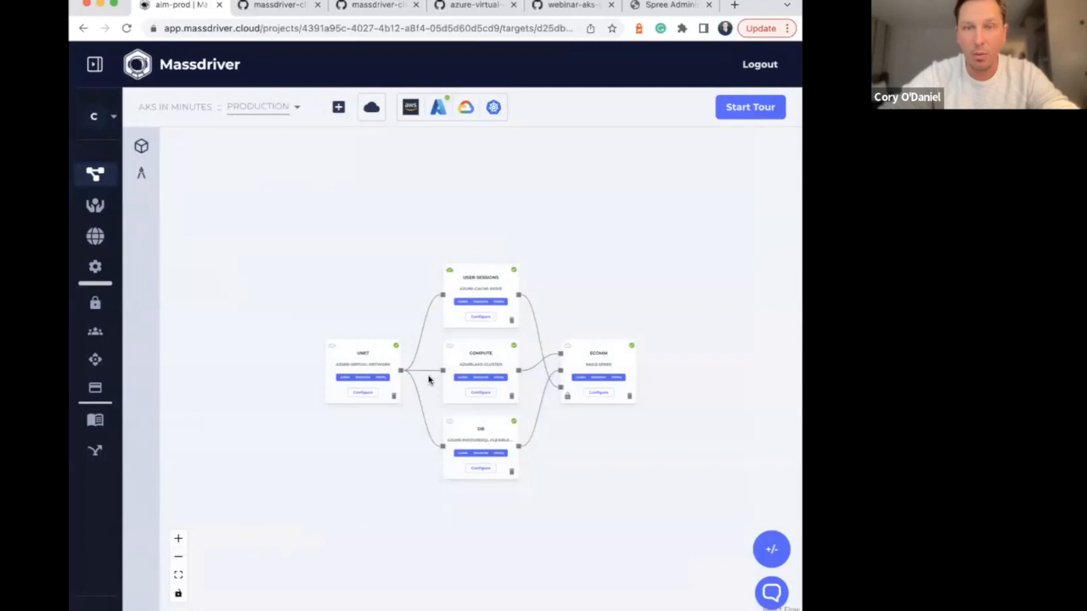
click(178, 539)
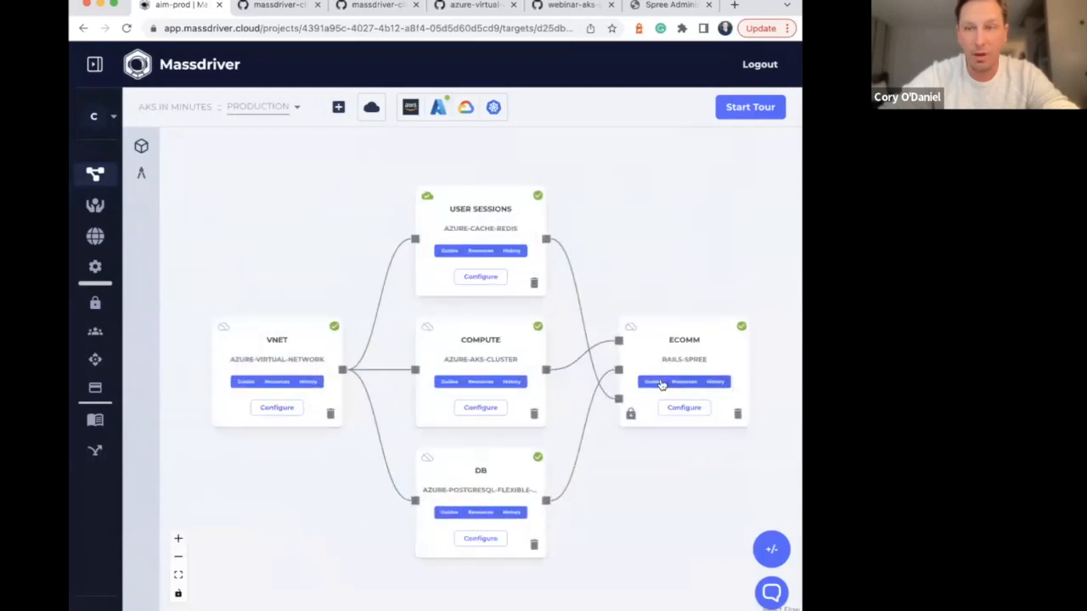
click(661, 385)
scroll(374, 408, down, 3)
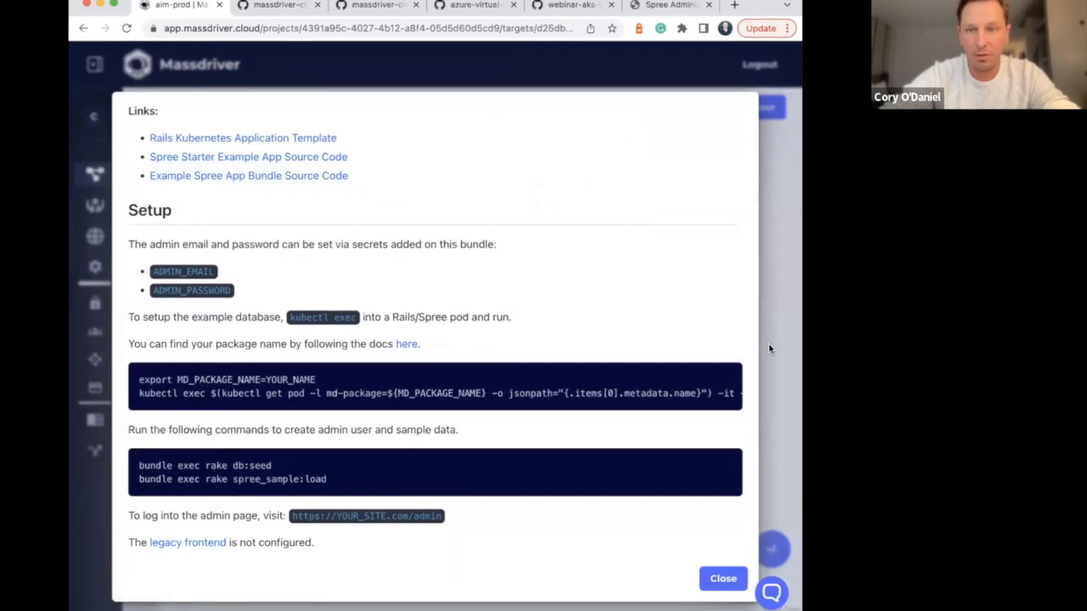
click(788, 284)
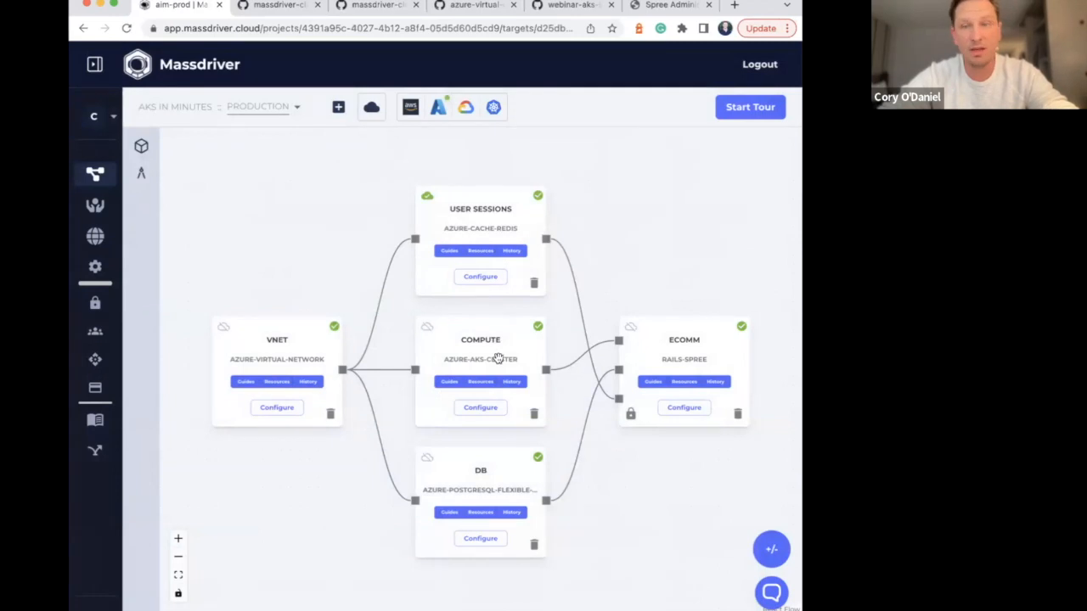
Download the Kube Config of the compute package's AKS cluster credentials artifact
mouse_move(547, 372)
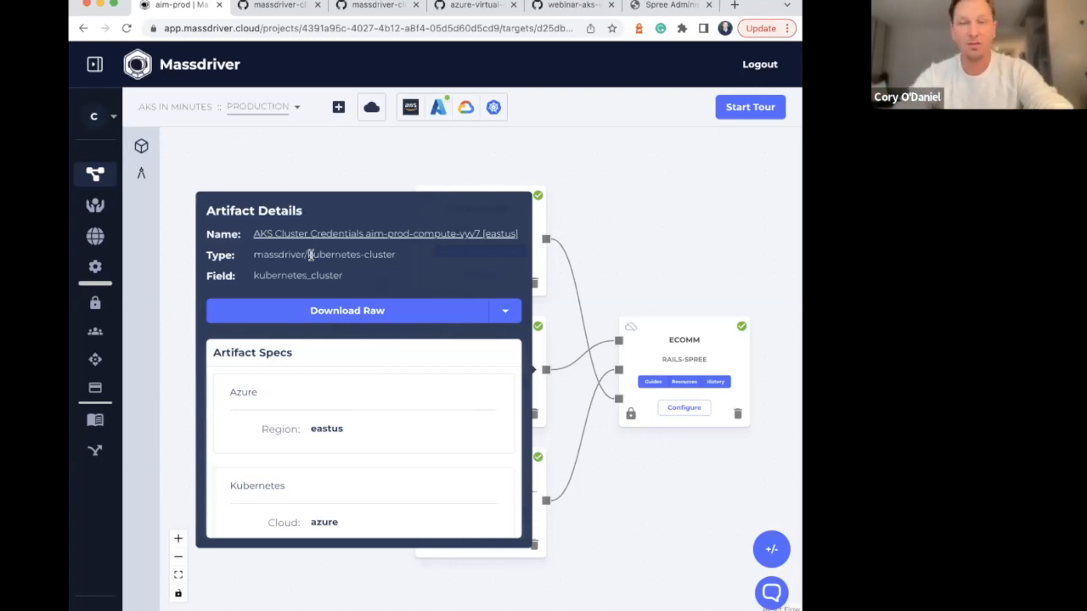
click(502, 311)
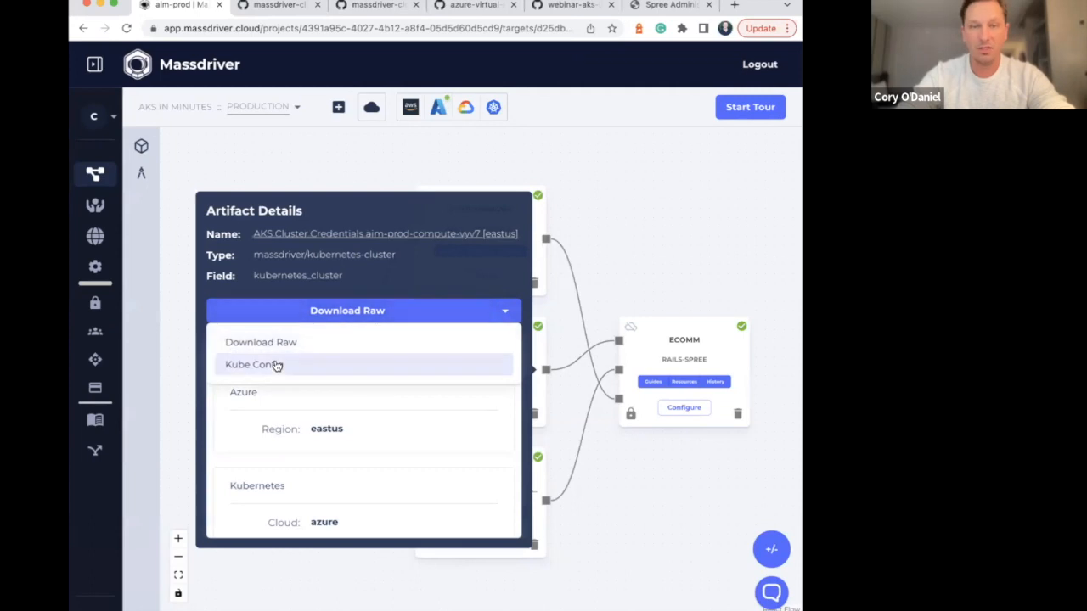
click(276, 365)
click(369, 313)
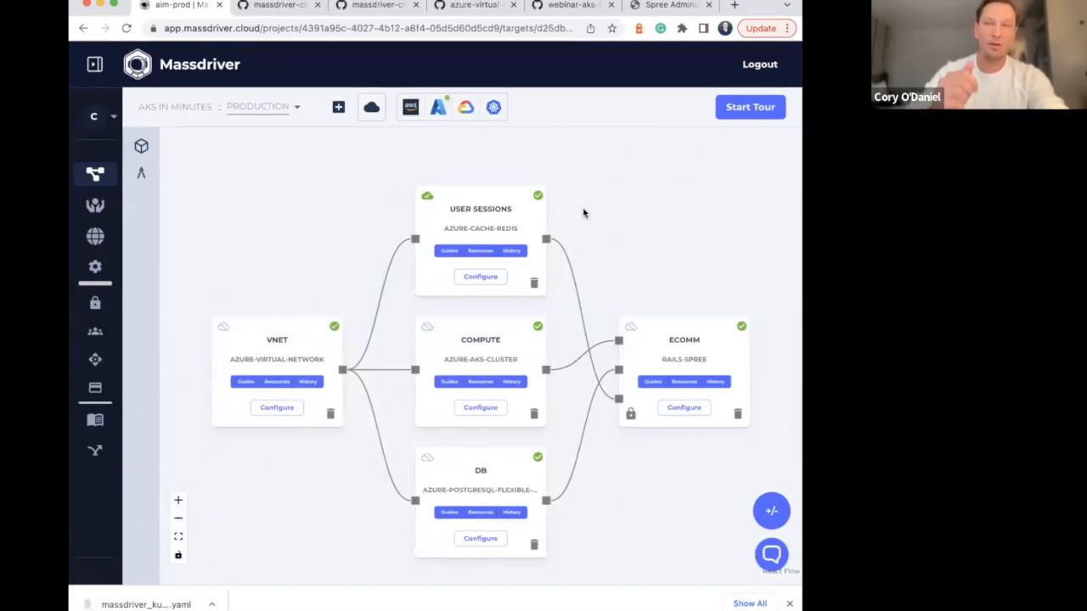
Open the ecomm package's guide and view the setup commands for creating the admin user and sample data
click(653, 381)
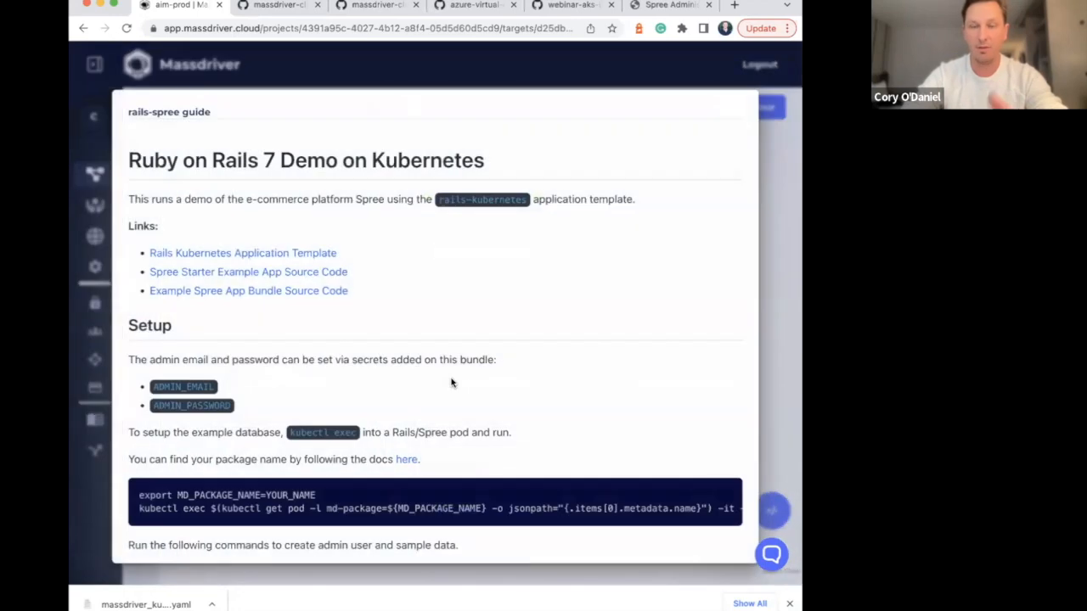
scroll(451, 383, down, 3)
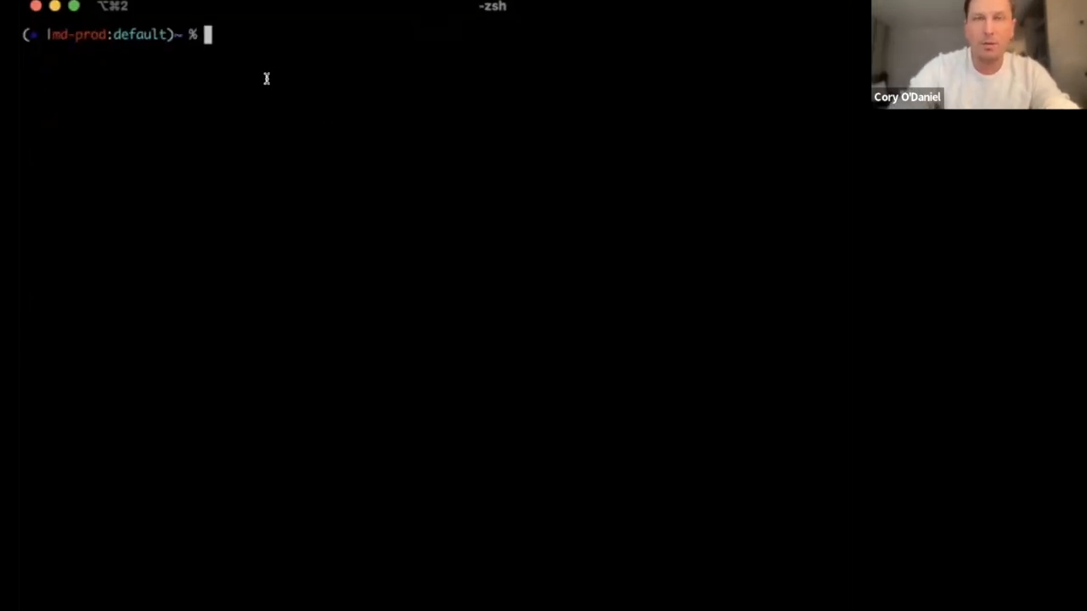
text(kubectl --kubeconfig ~/Downloads/maw)
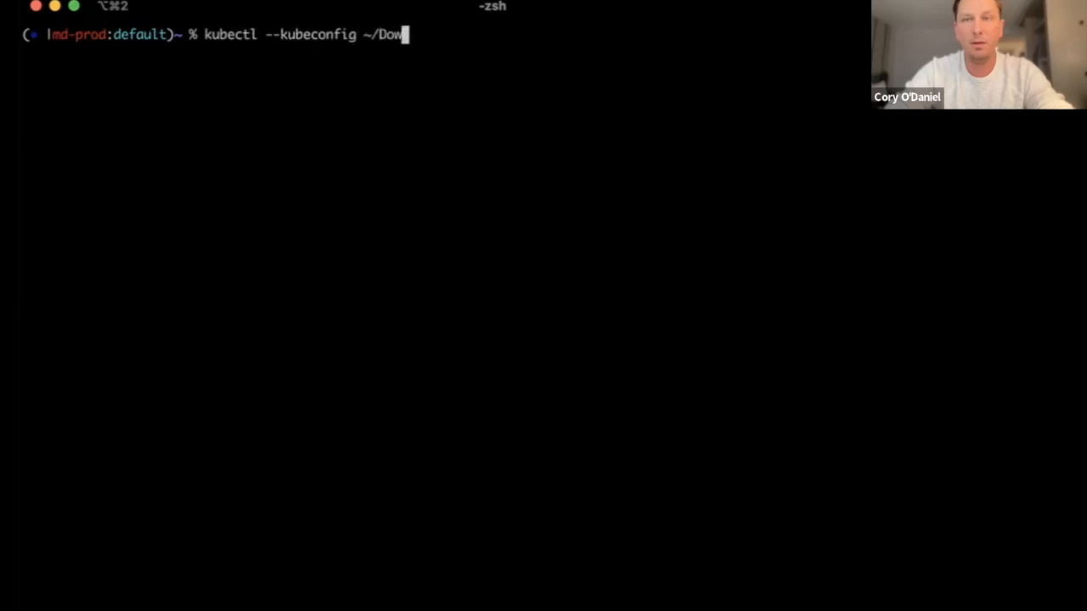
key(Tab)
text(ma)
key(Tab)
text(s)
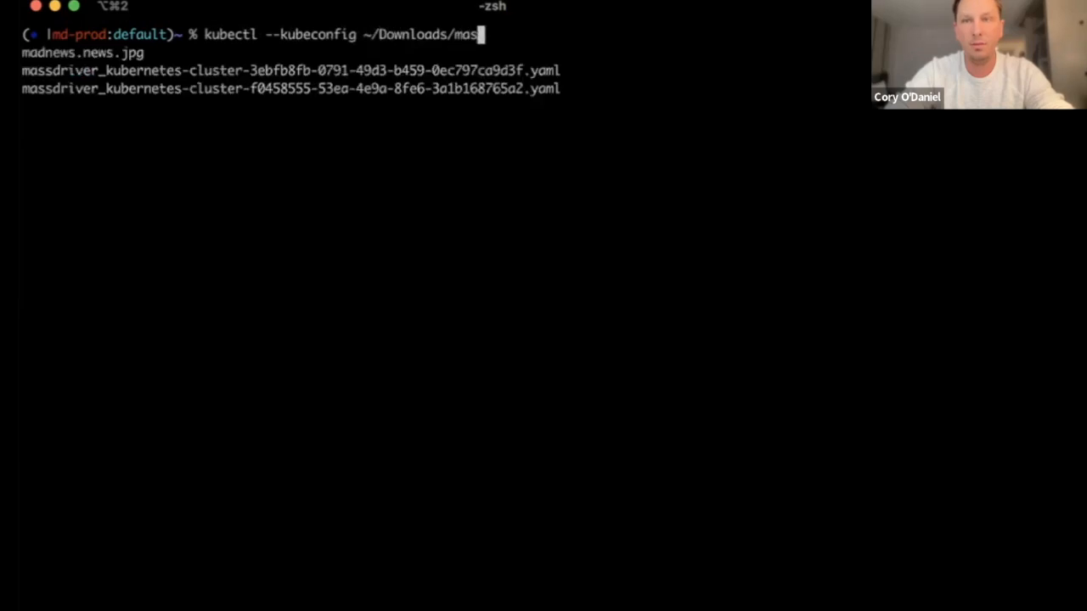
key(Tab)
key(Tab)
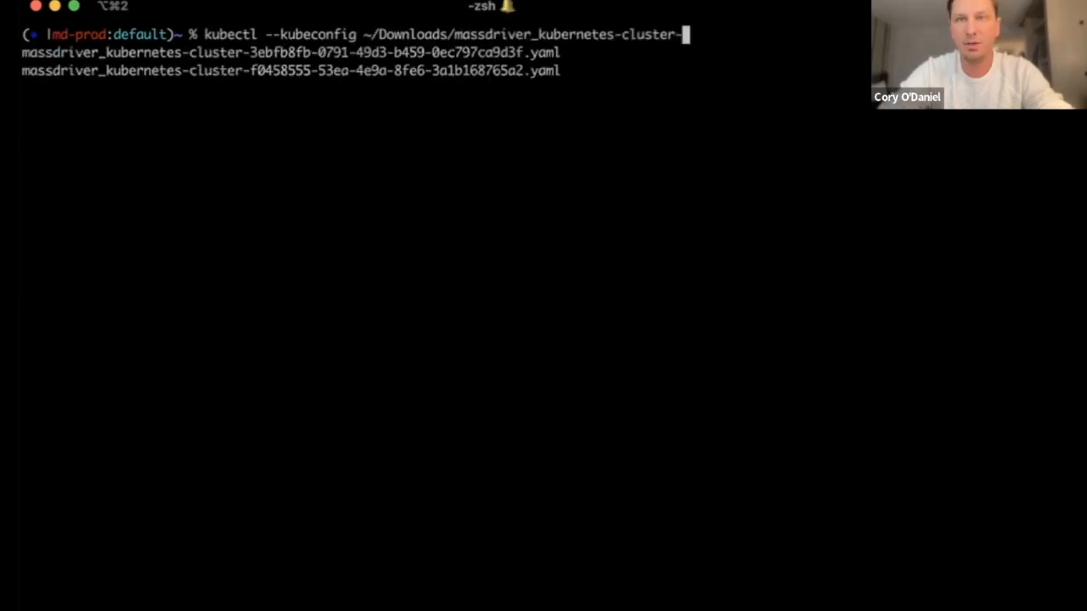
key(ctrl+c)
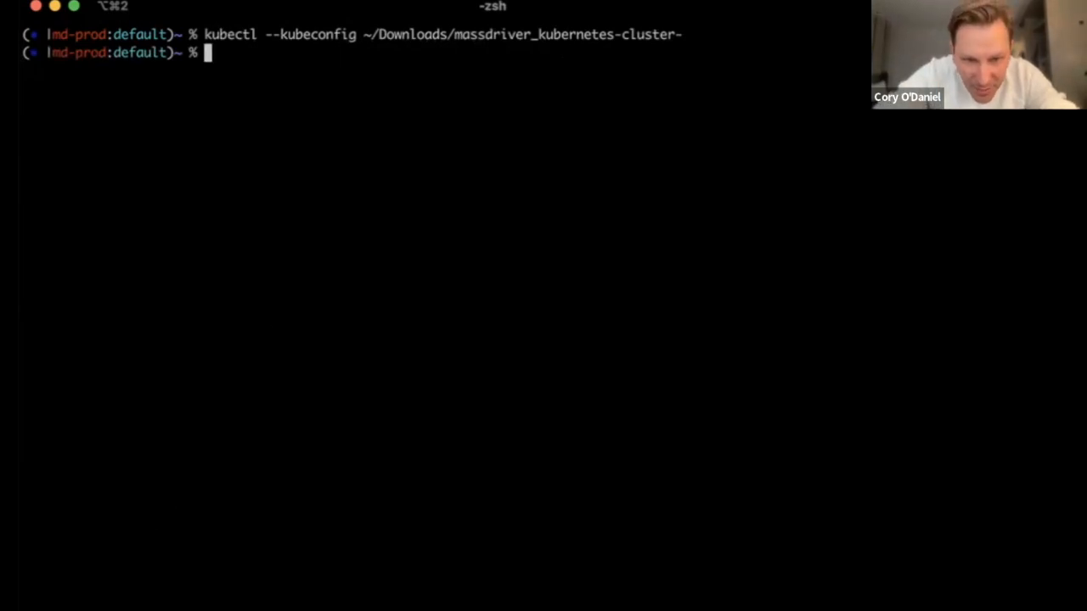
Enter kubectl --kubeconfig in the terminal with the downloaded file's name, massdriver_kubernetes-cluster-f0458555-53ea-4e9a-8fe6-3a1b168765a2.yaml
key(super+Tab)
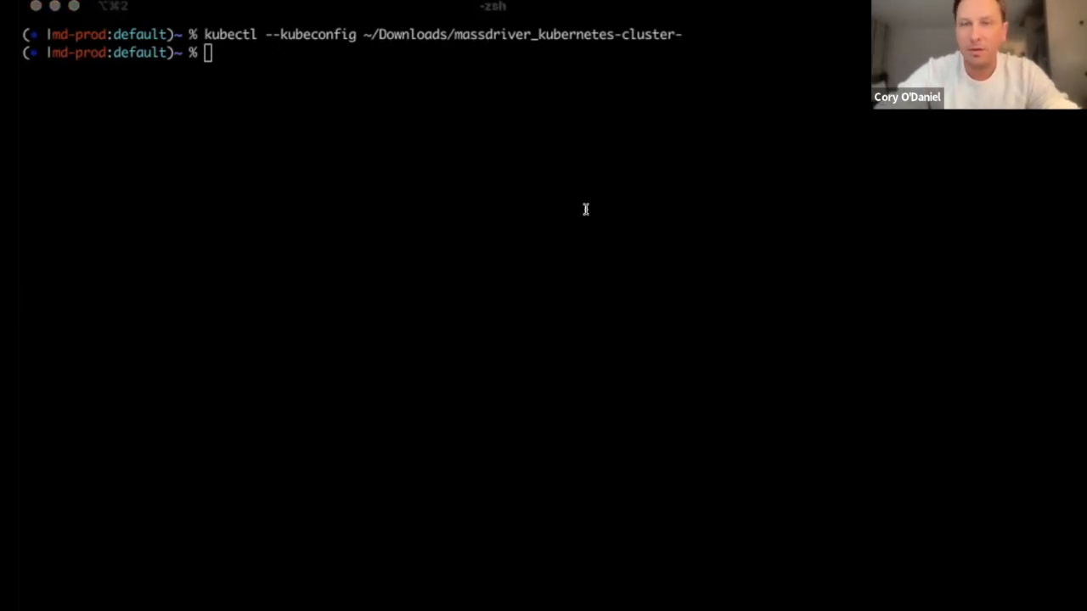
click(357, 290)
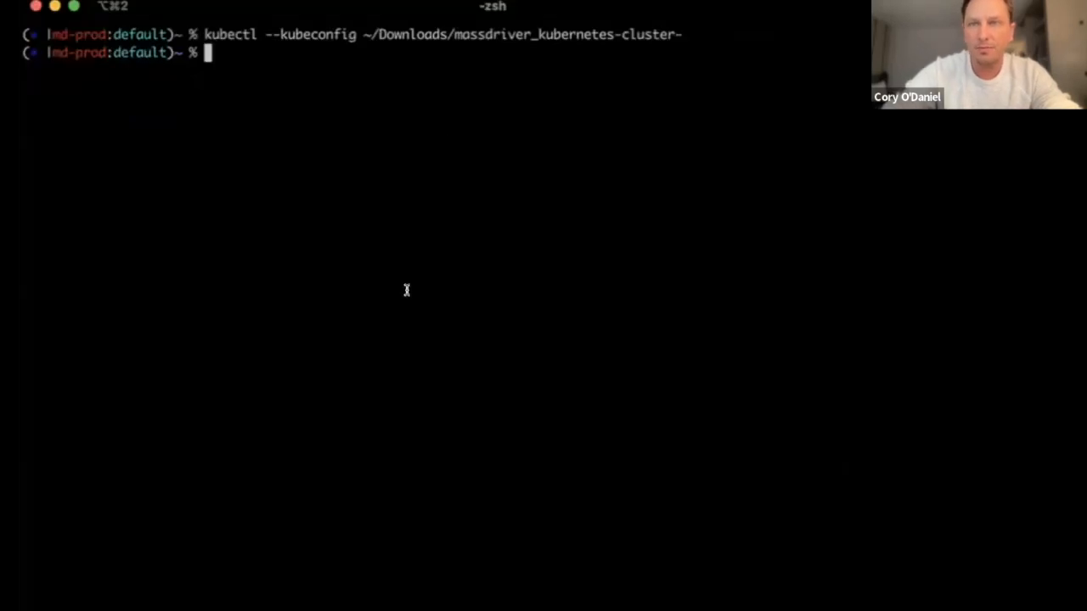
text(clear;)
key(ctrl+u)
text(kubectl -)
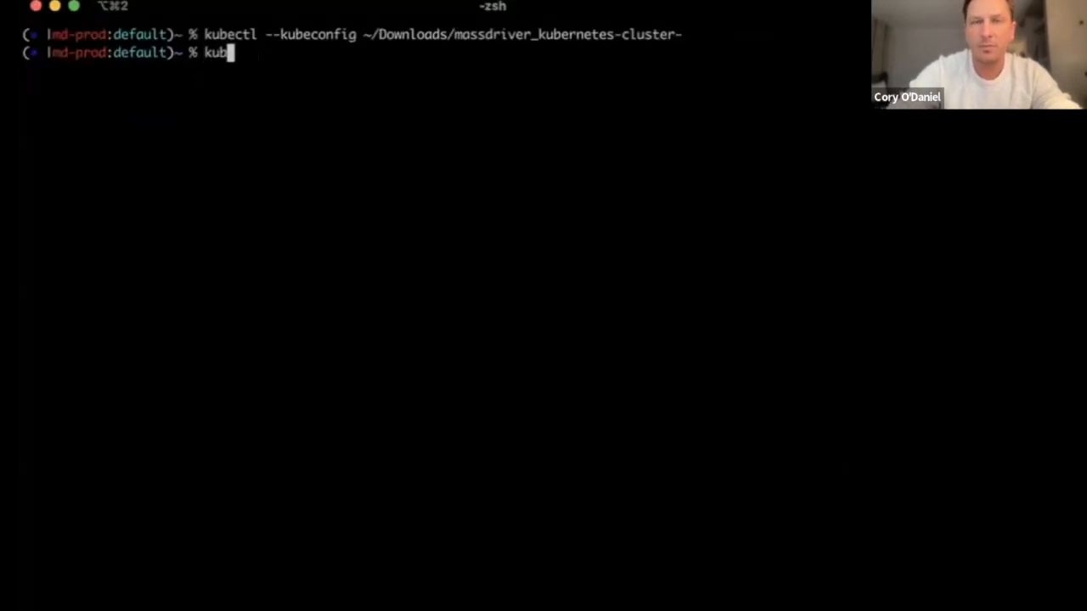
text(-kubeconfig)
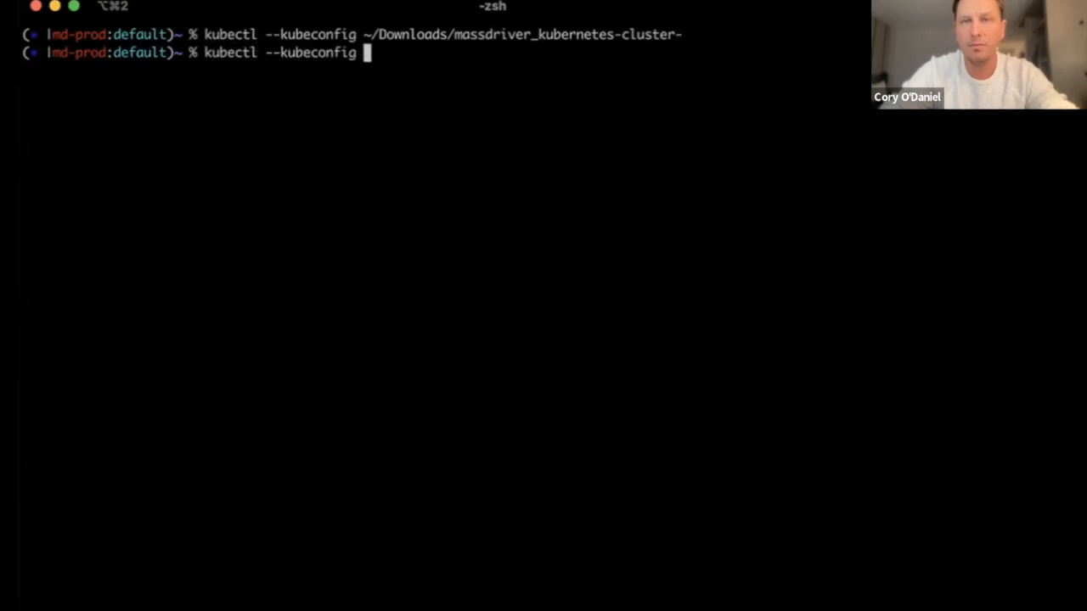
key(super+v)
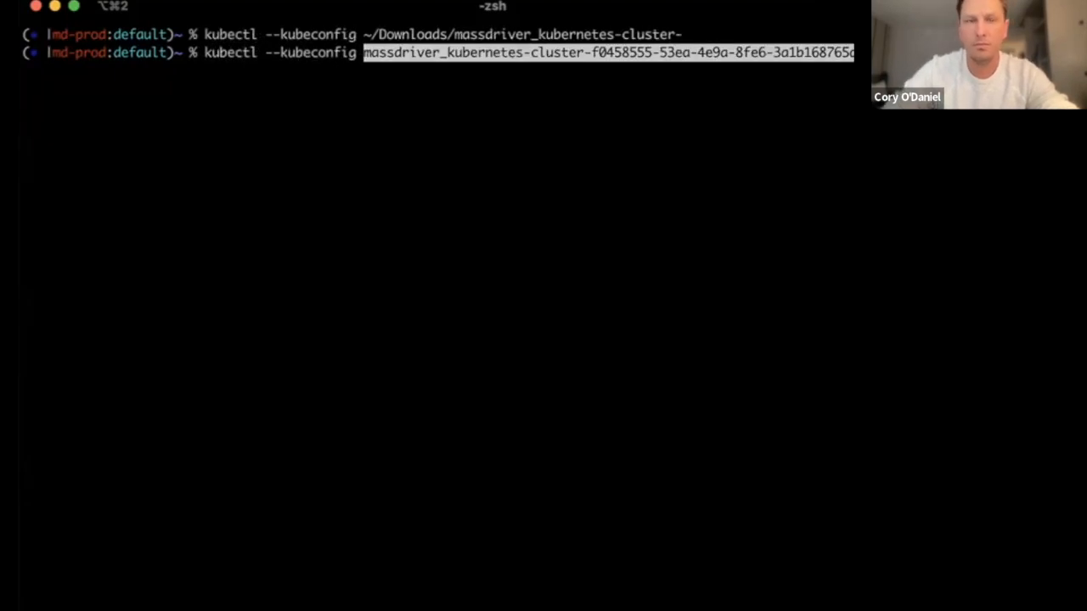
Prefix the kubeconfig file name with ~/Downloads/ and run the kubectl command
key(ctrl+a)
key(Right)
key(Right)
key(Right)
key(Right)
key(Right)
key(Right)
key(Right)
key(Right)
key(Right)
key(Right)
key(Right)
key(Right)
key(Right)
key(Right)
key(Right)
key(Right)
key(Right)
key(Right)
key(Right)
key(Right)
key(Right)
text(~/Down)
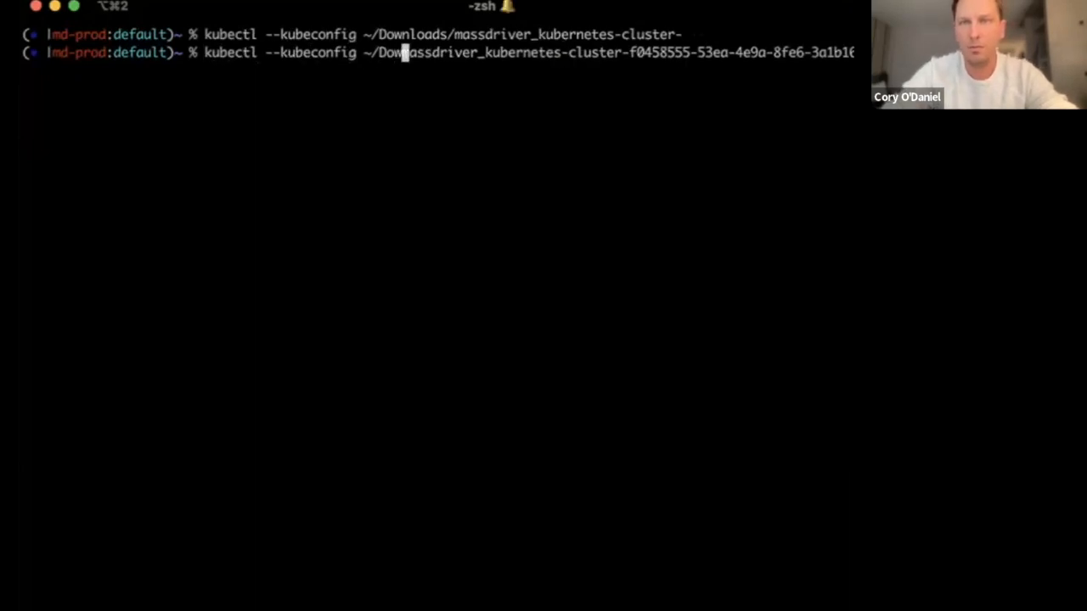
text(load)
key(BackSpace)
key(BackSpace)
key(BackSpace)
key(BackSpace)
text(nloads/)
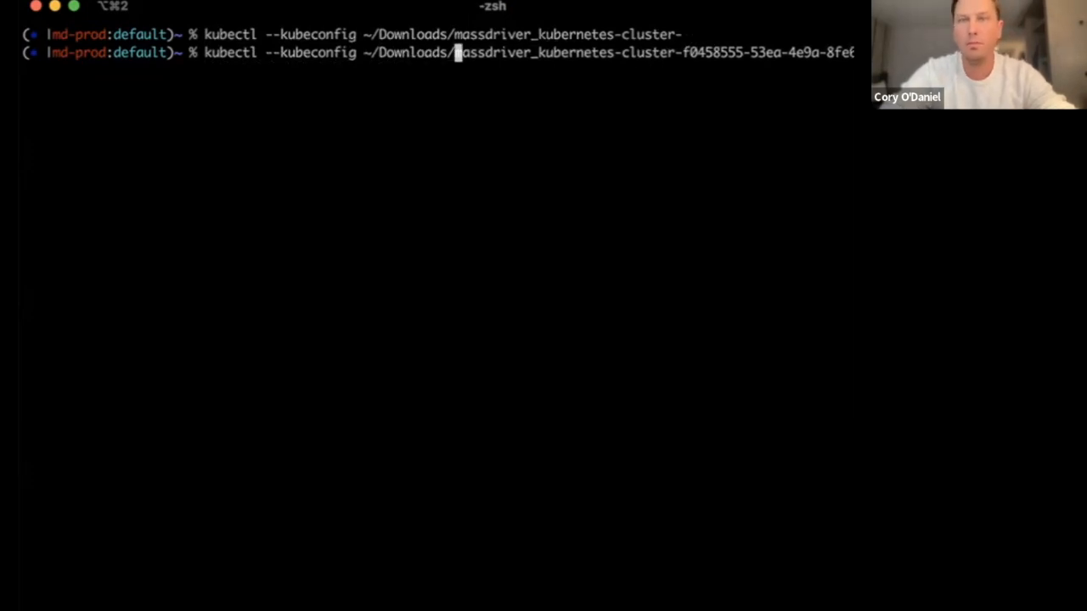
key(Return)
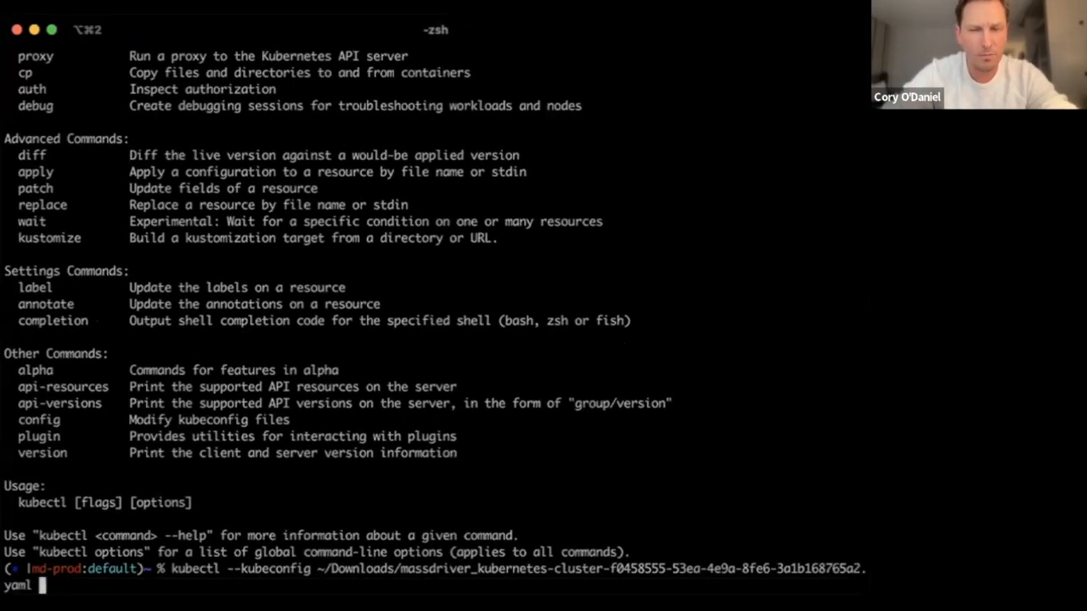
key(Return)
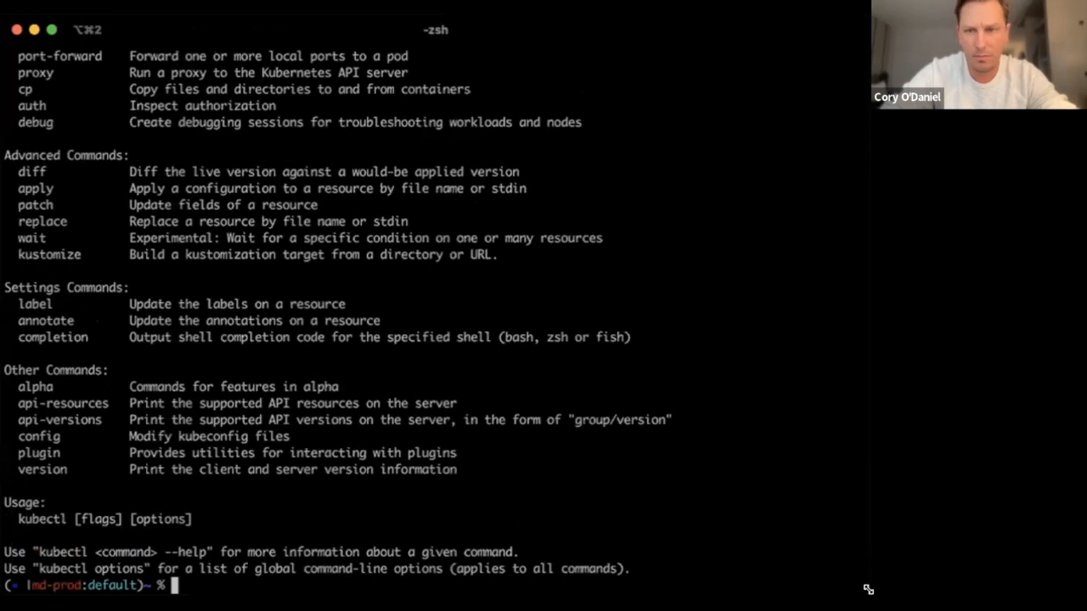
Run kubectl get pods with the downloaded kubeconfig by editing the previous command
key(Up)
key(ctrl+a)
key(Right)
key(Right)
key(Right)
key(Right)
key(Right)
key(Right)
key(Right)
key(Right)
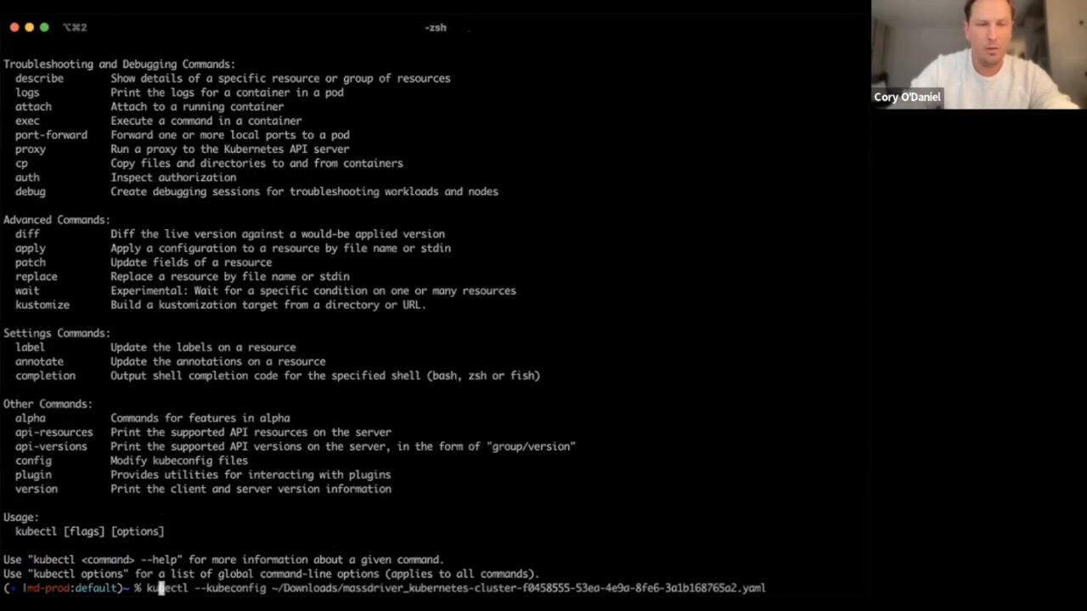
text(get pods)
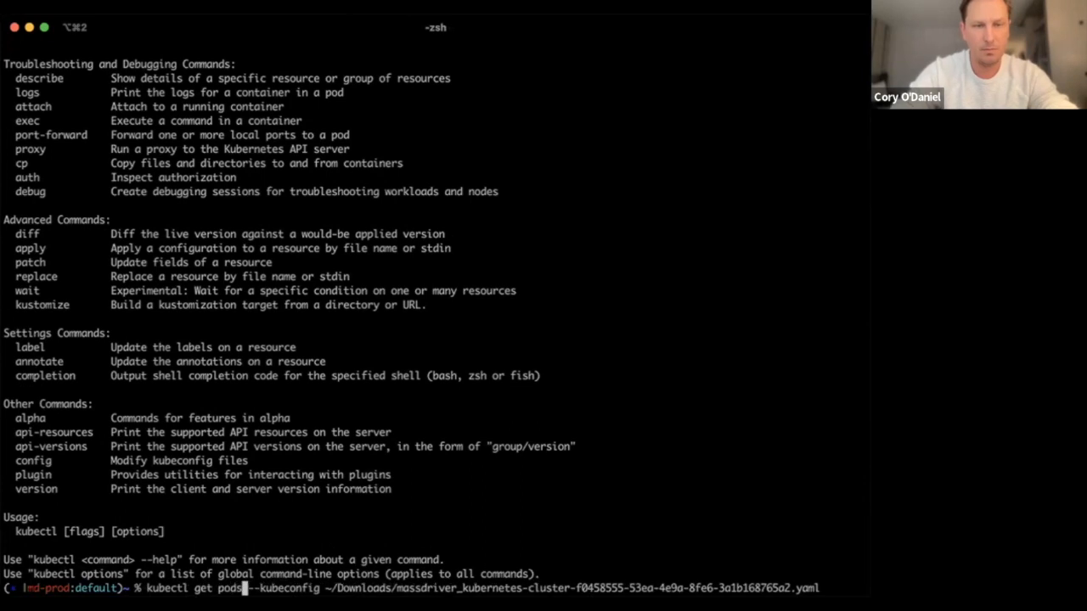
key(Return)
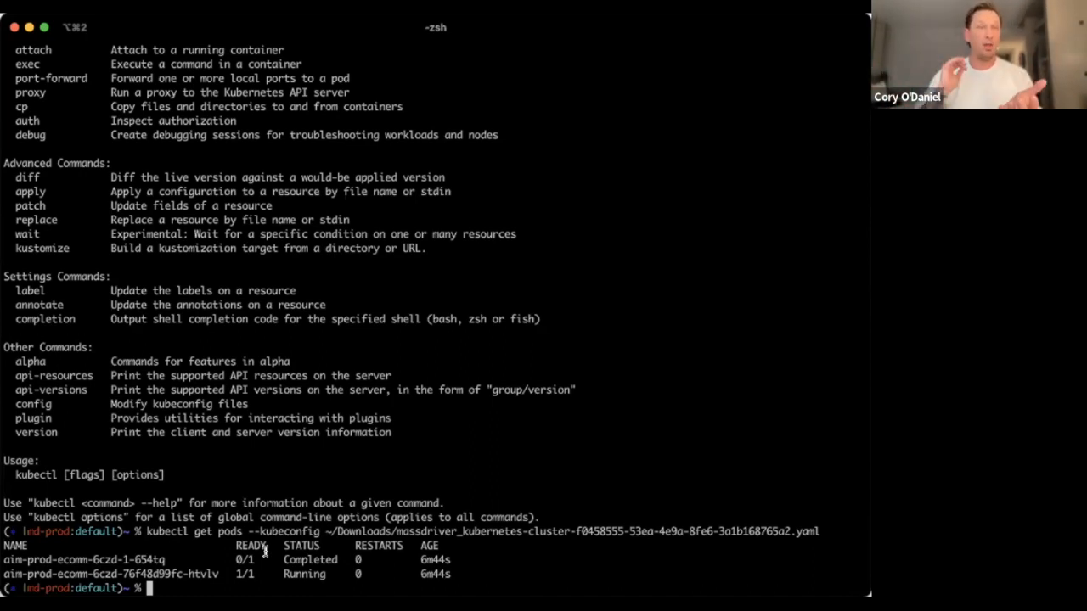
Examine the running ecomm pod's name in the pod list
double_click(204, 575)
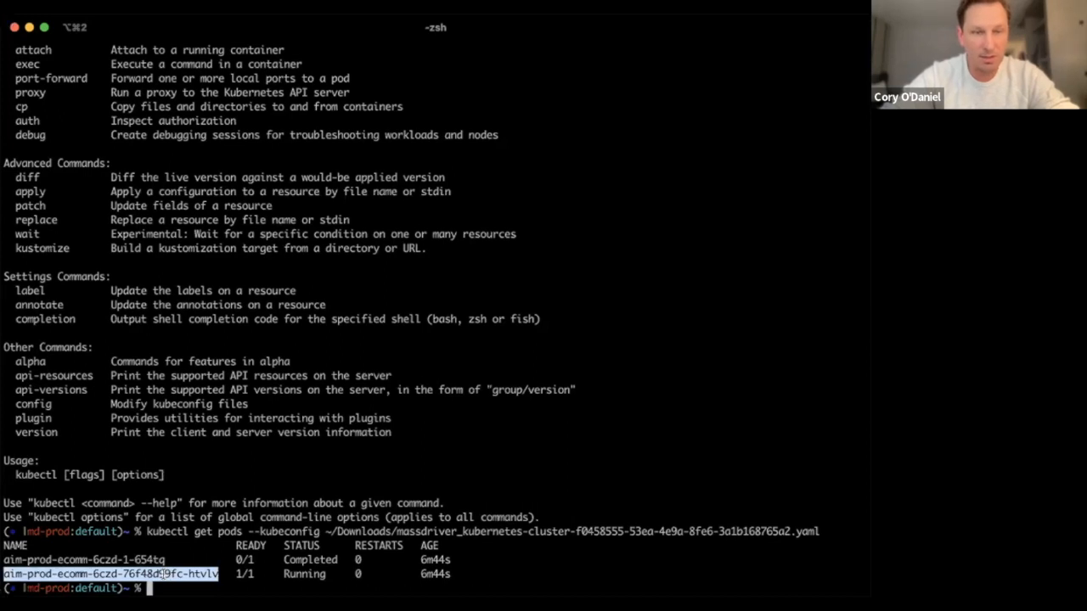
click(121, 569)
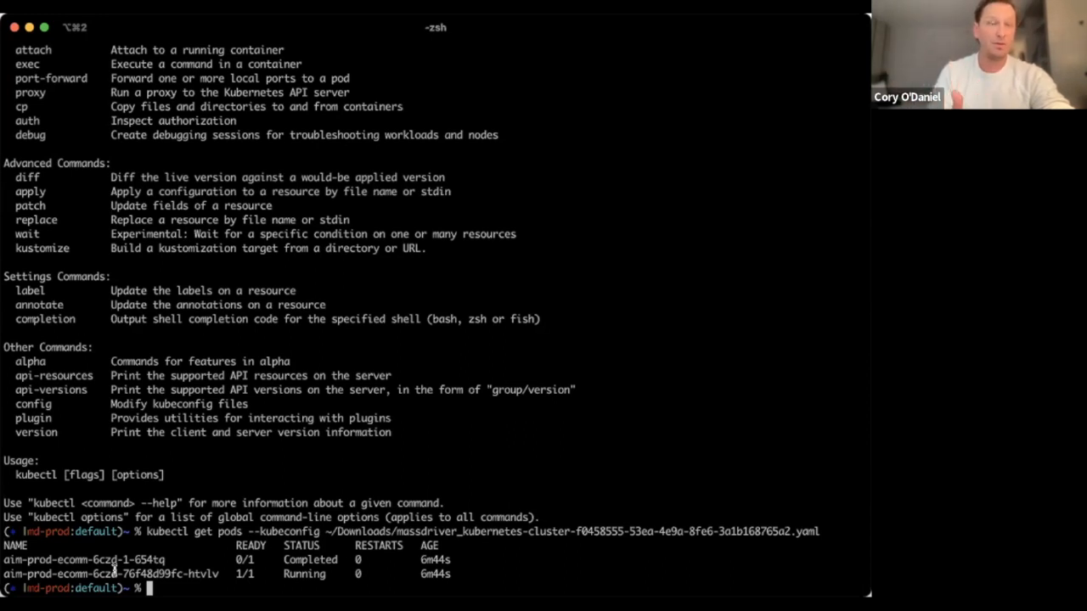
double_click(70, 574)
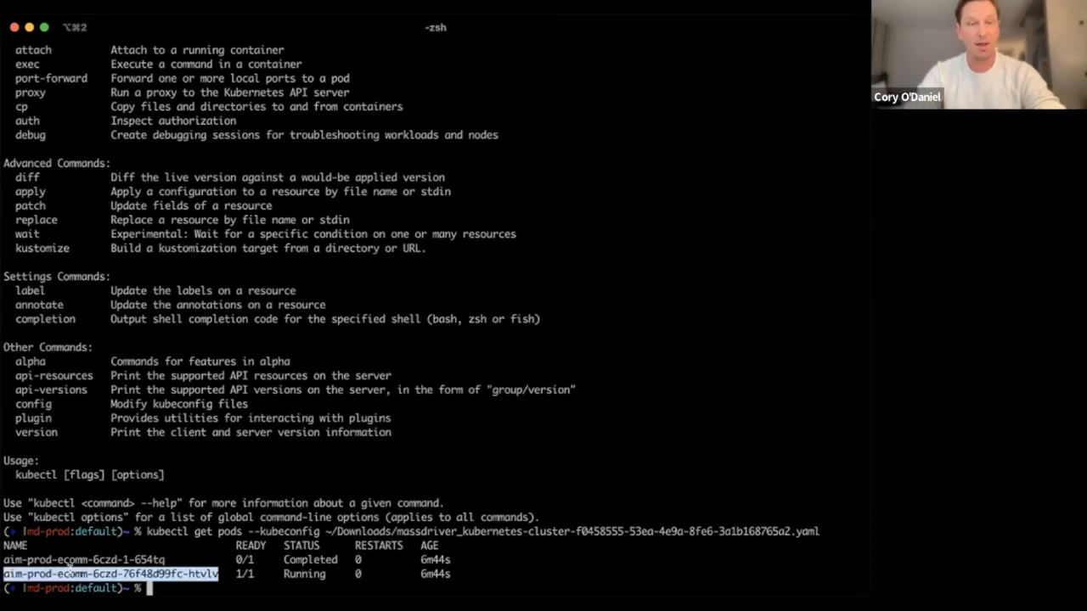
click(69, 568)
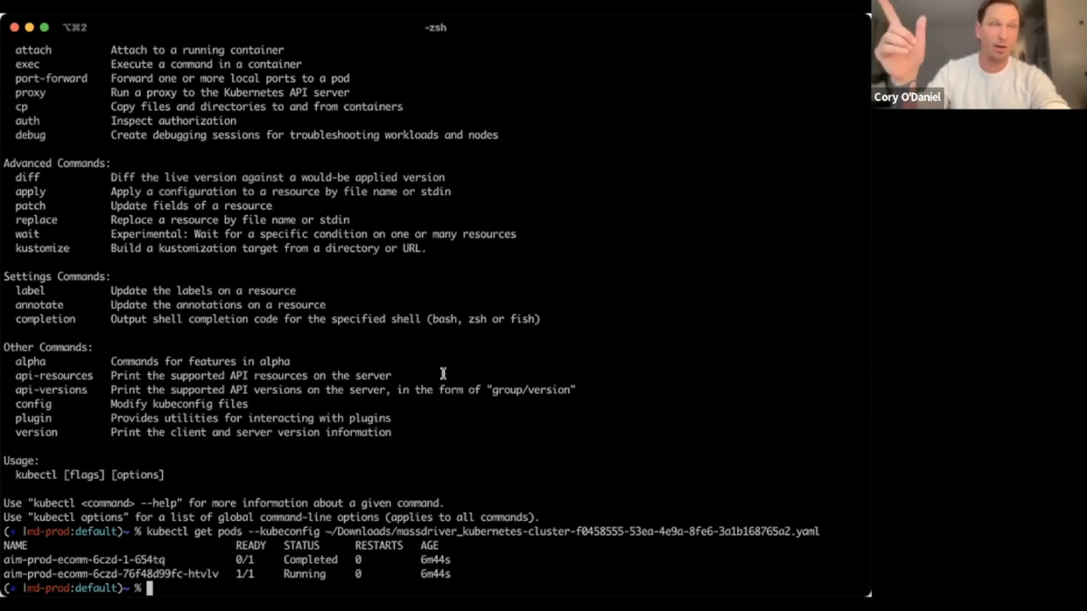
Copy the running ecomm pod's name and change the recalled get pods command to kubectl exec
double_click(78, 569)
key(Up)
key(ctrl+a)
key(Right)
key(Right)
key(Right)
key(Right)
key(Right)
key(Right)
key(Right)
key(Right)
key(Right)
key(Right)
key(Right)
key(Right)
key(Right)
key(Right)
key(Right)
key(Right)
key(BackSpace)
key(BackSpace)
key(BackSpace)
key(BackSpace)
key(BackSpace)
key(BackSpace)
key(BackSpace)
key(BackSpace)
text(exec)
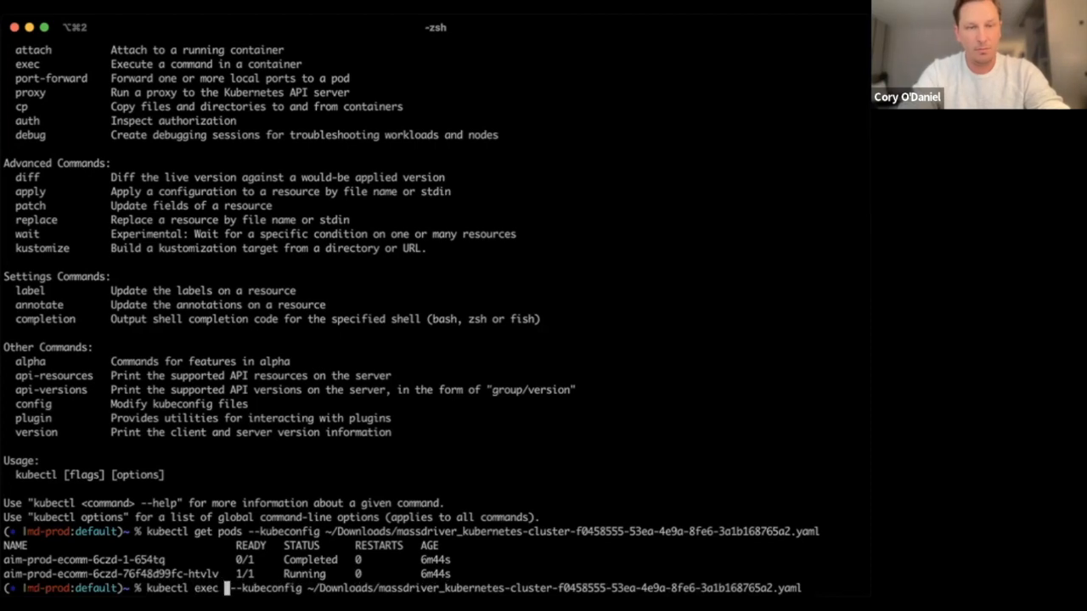
Add pod aim-prod-ecomm-6czd-76f48d99fc-htvlv and -it -- /bin/sh to the exec command, and run it to open a shell in the pod
key(super+v)
key(ctrl+e)
text(-it -- /bin/sh)
key(Return)
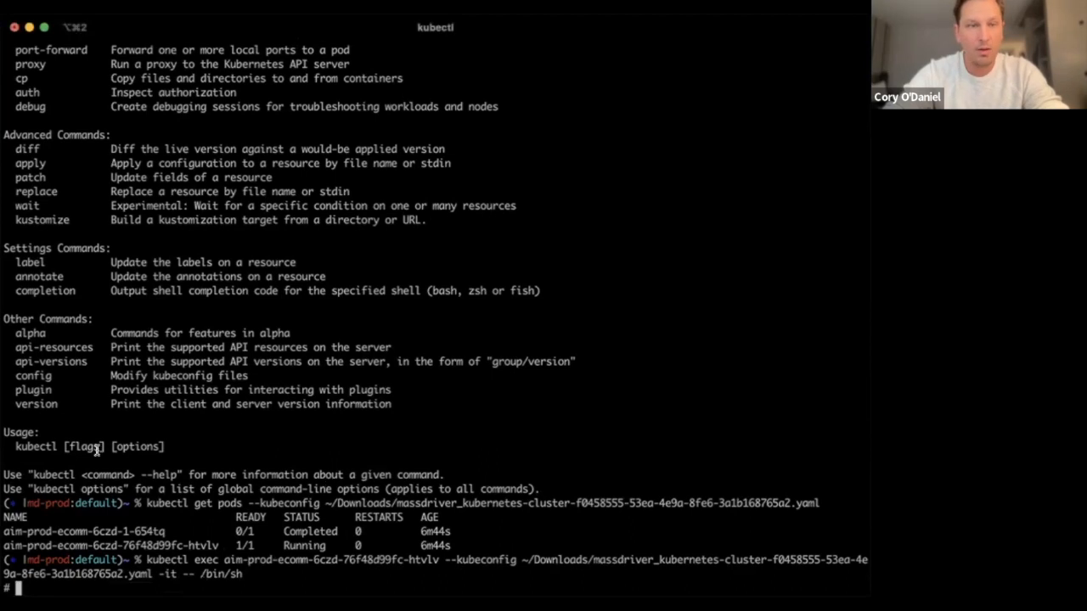
Run bundle exec rake db:seed in the pod's shell, followed by bundle exec rake spree_sample:load
key(super+v)
key(Return)
key(Return)
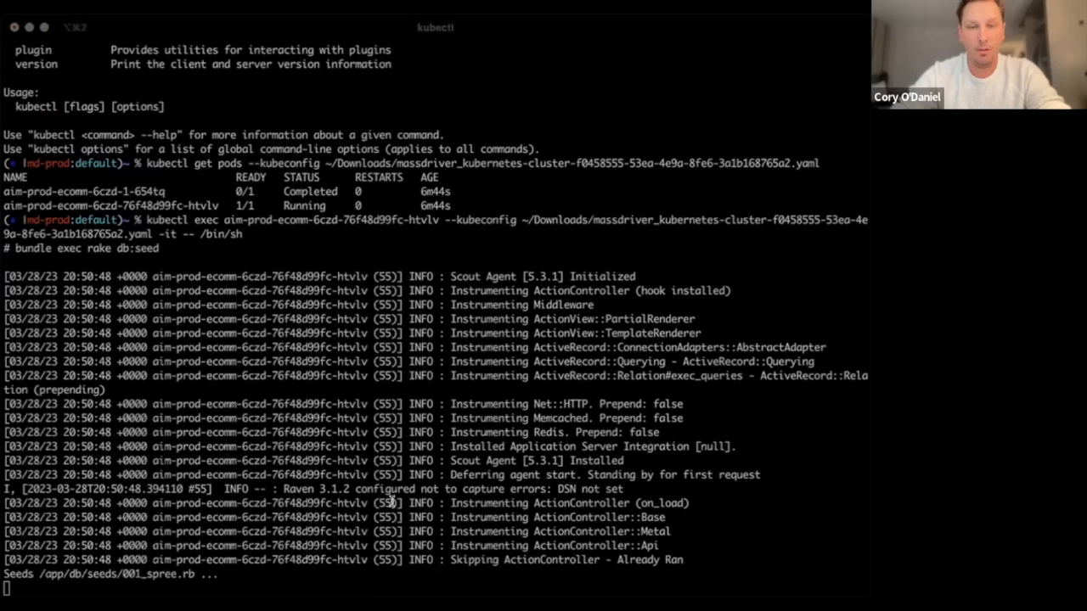
click(100, 430)
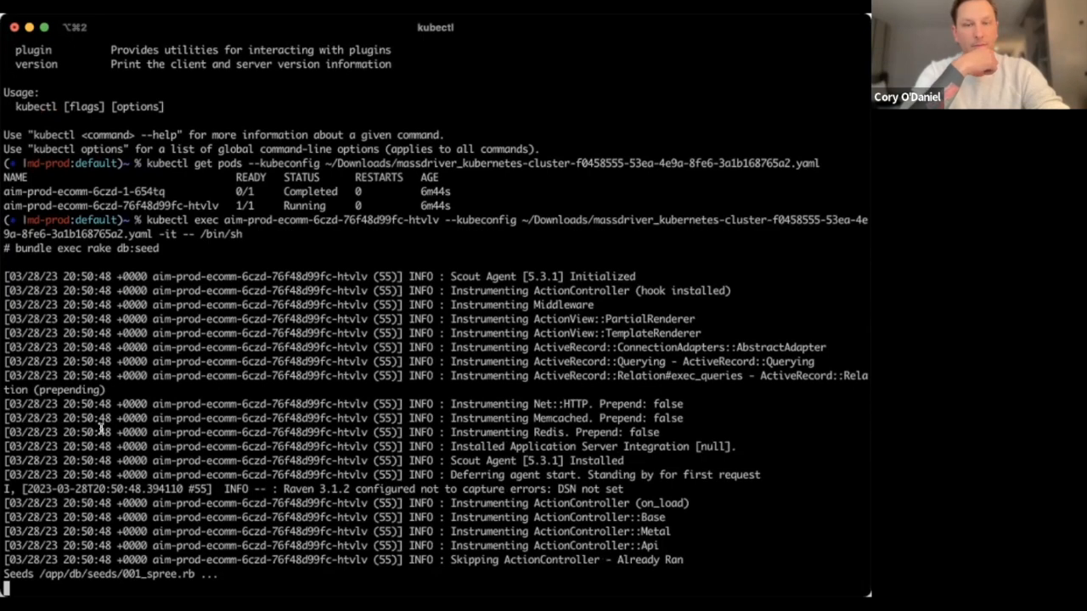
key(super+v)
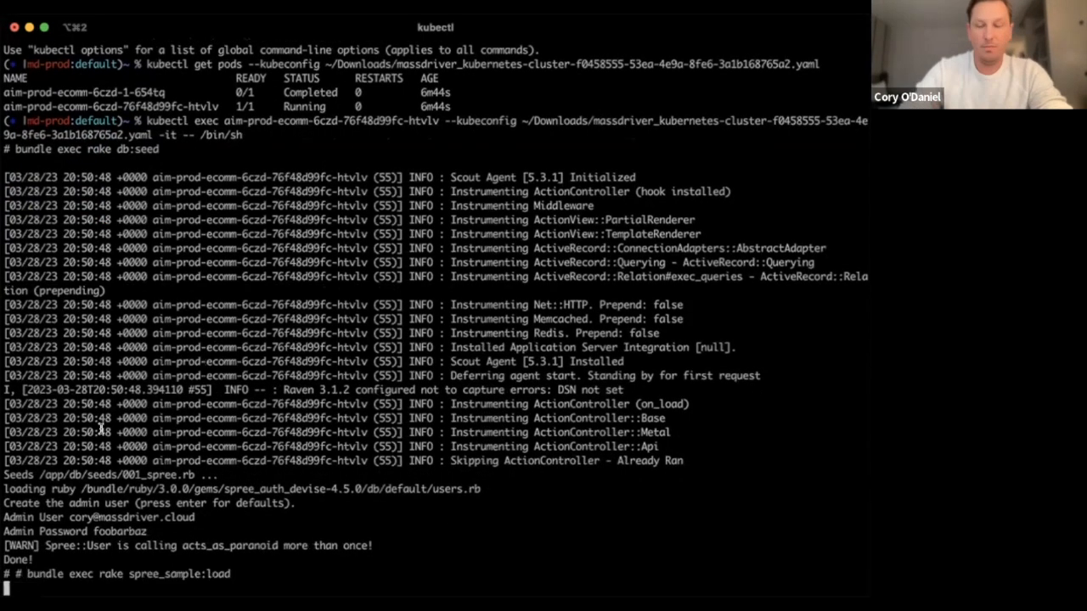
key(Return)
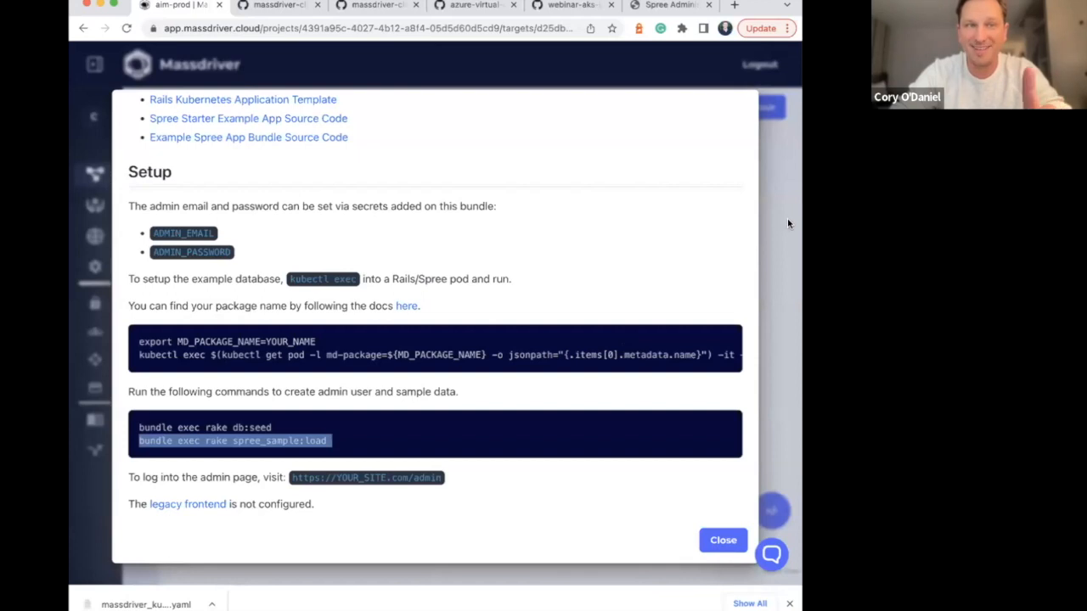
Close the Massdriver guide and log in to the Spree admin page with the admin email and password
click(786, 214)
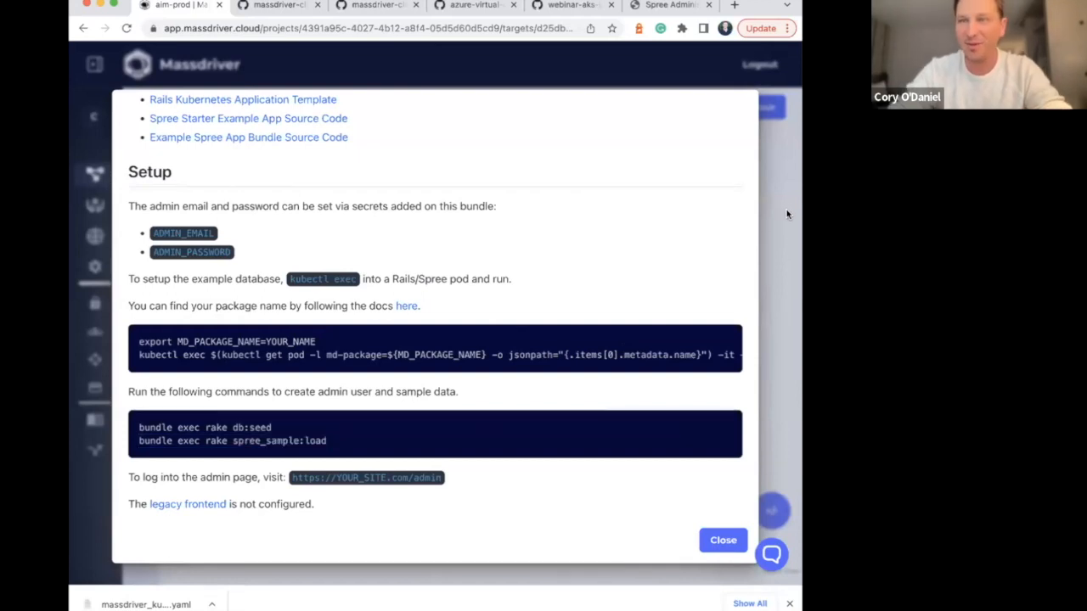
click(786, 214)
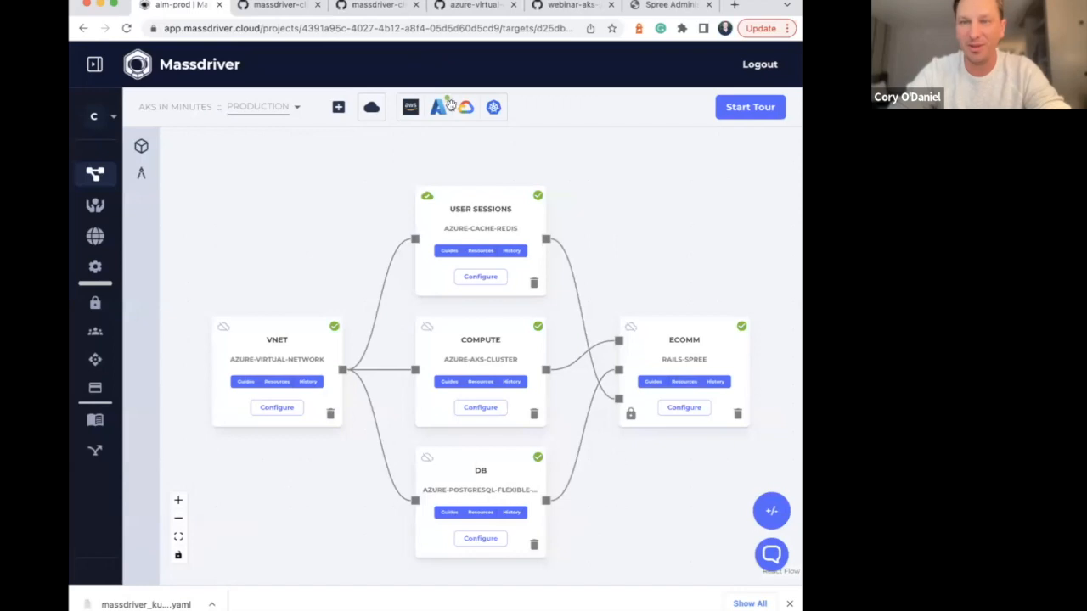
click(667, 5)
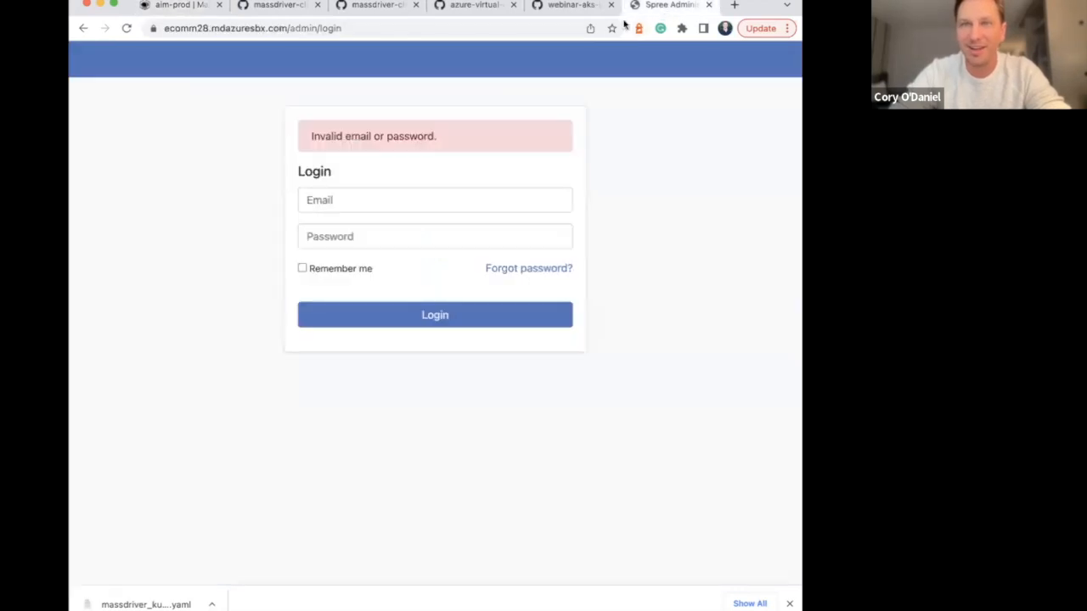
click(352, 201)
key(Tab)
text(•)
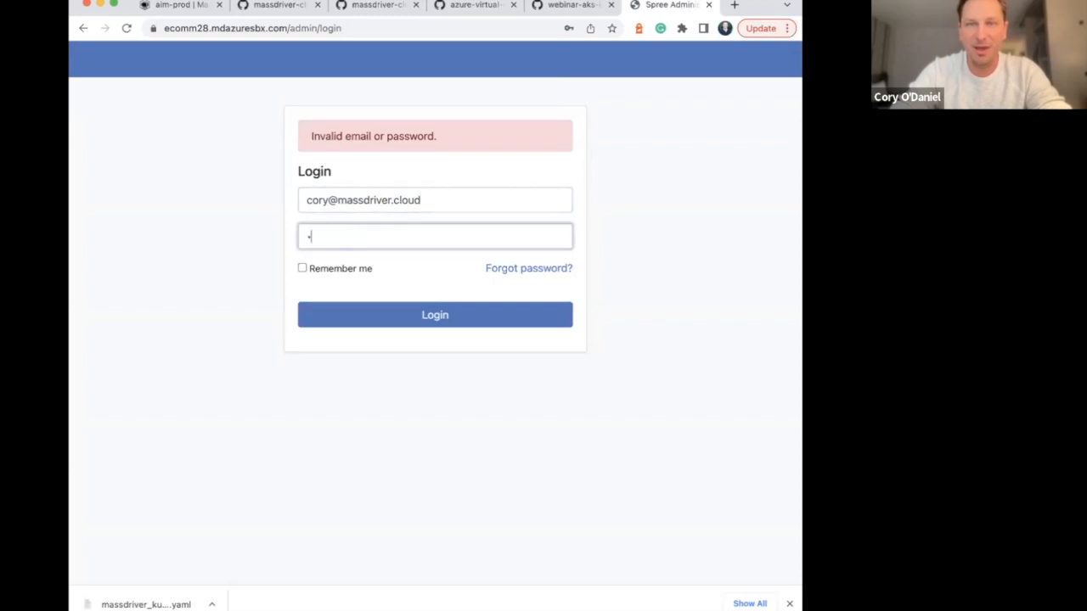
click(416, 315)
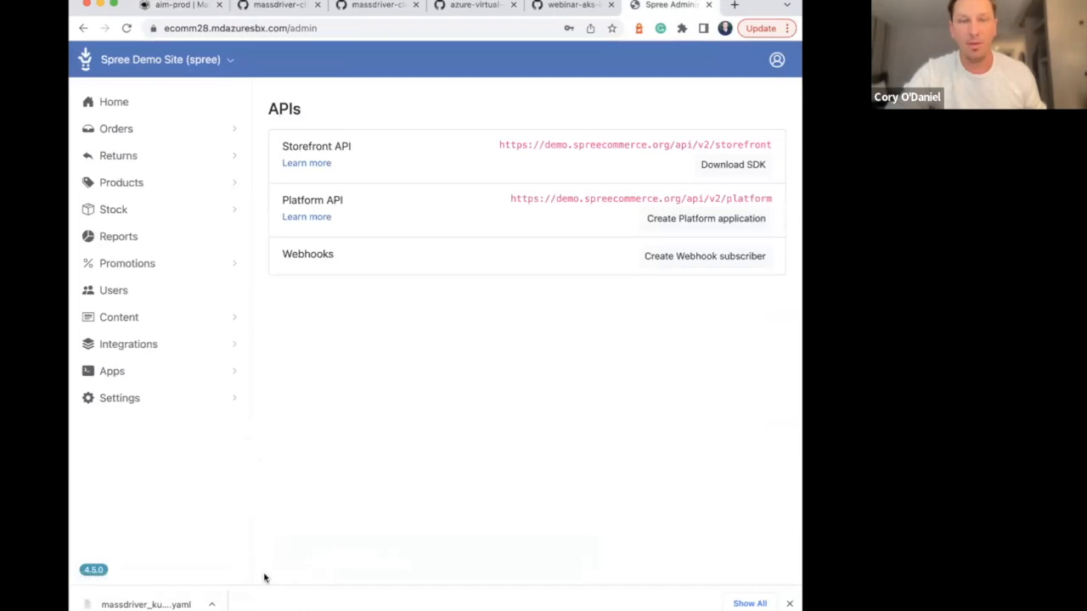
Open the Products list in the Spree admin, dismiss the browser's downloads bar, and look through the sample products
click(116, 184)
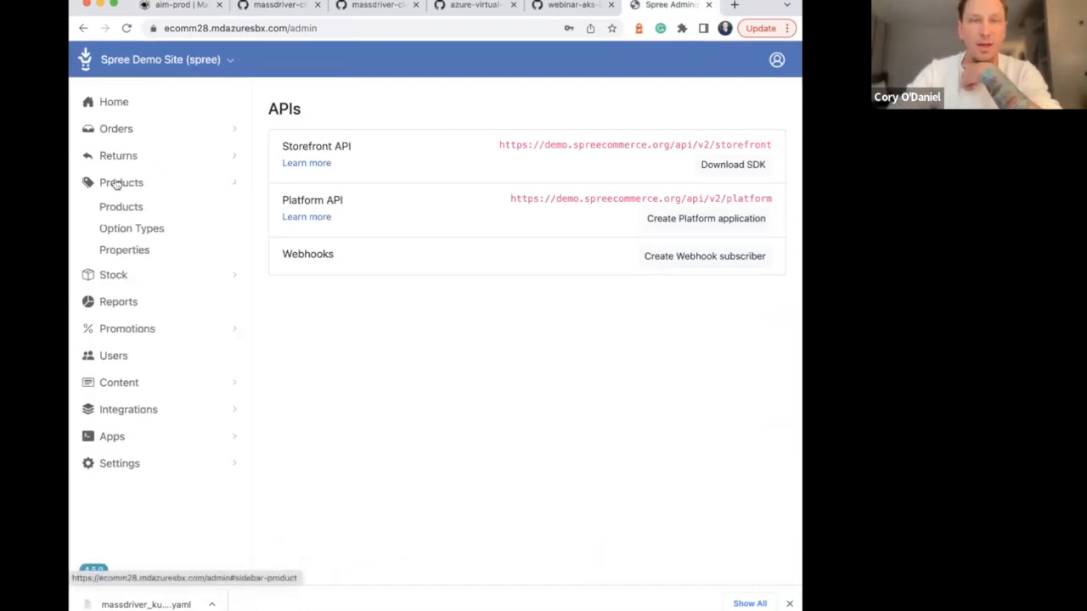
click(122, 206)
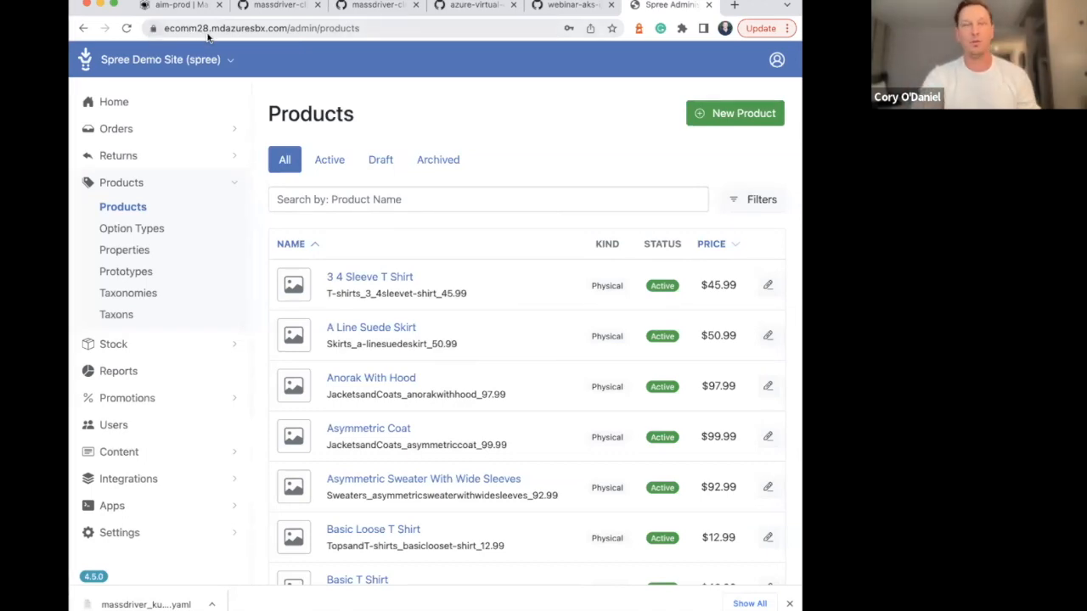
click(789, 604)
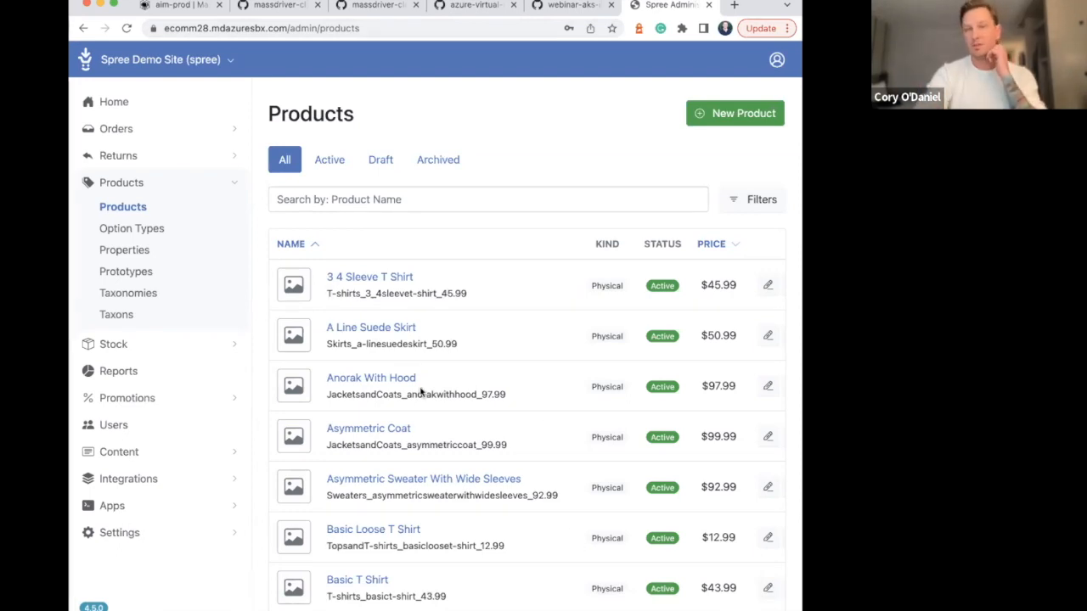
scroll(371, 287, down, 5)
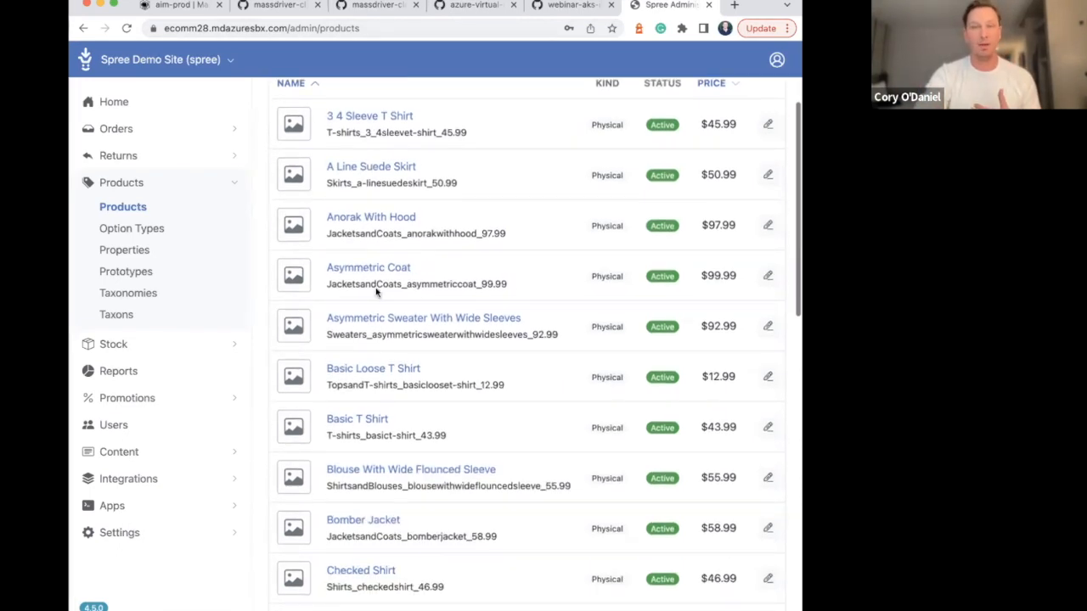
scroll(375, 250, down, 2)
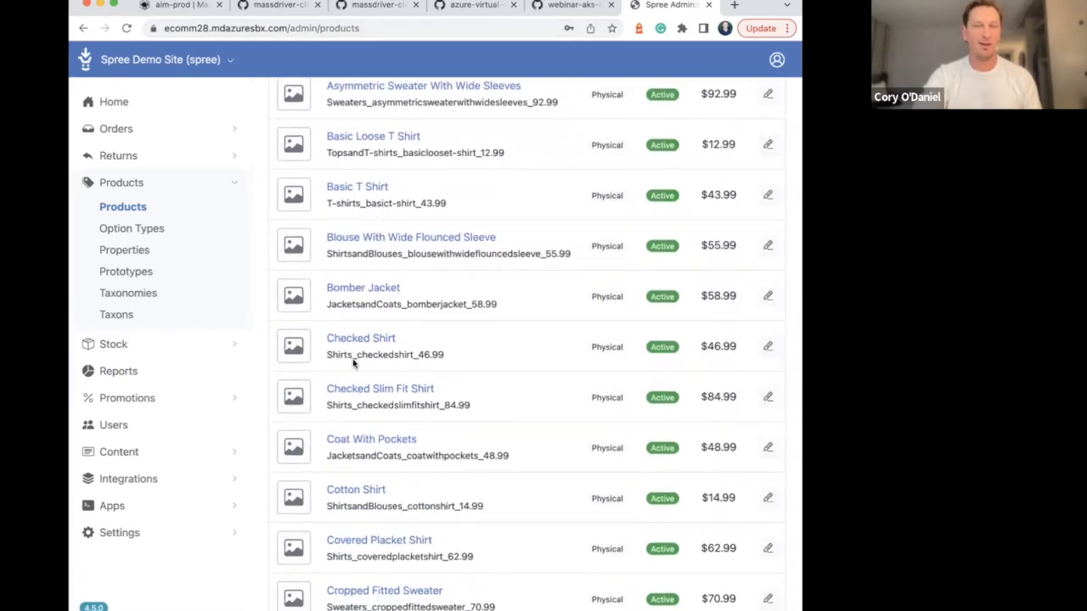
scroll(361, 392, down, 2)
scroll(361, 392, down, 7)
scroll(361, 392, up, 15)
scroll(362, 389, down, 1)
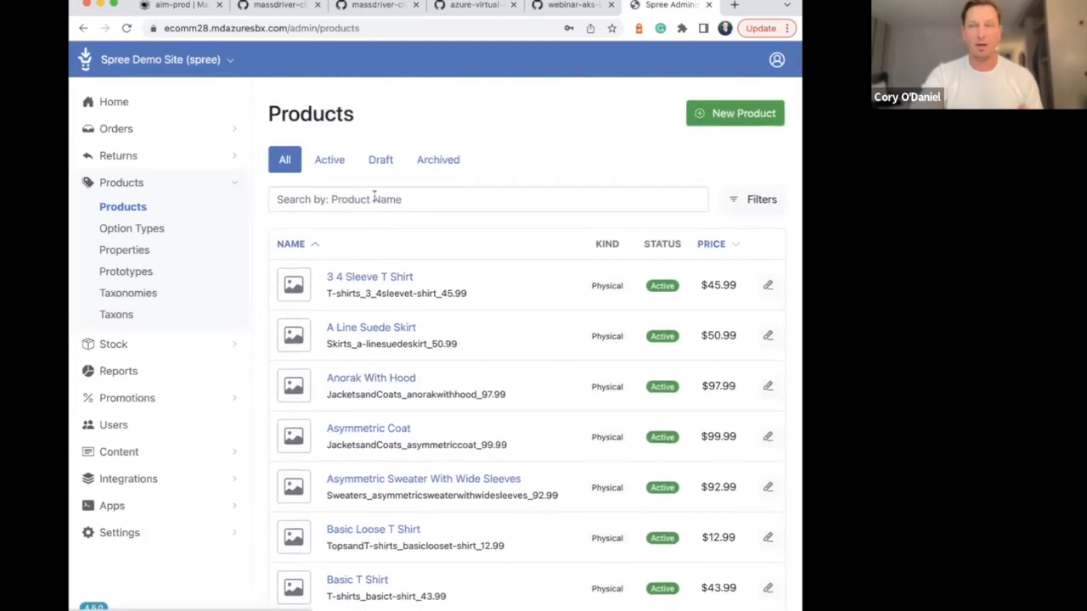